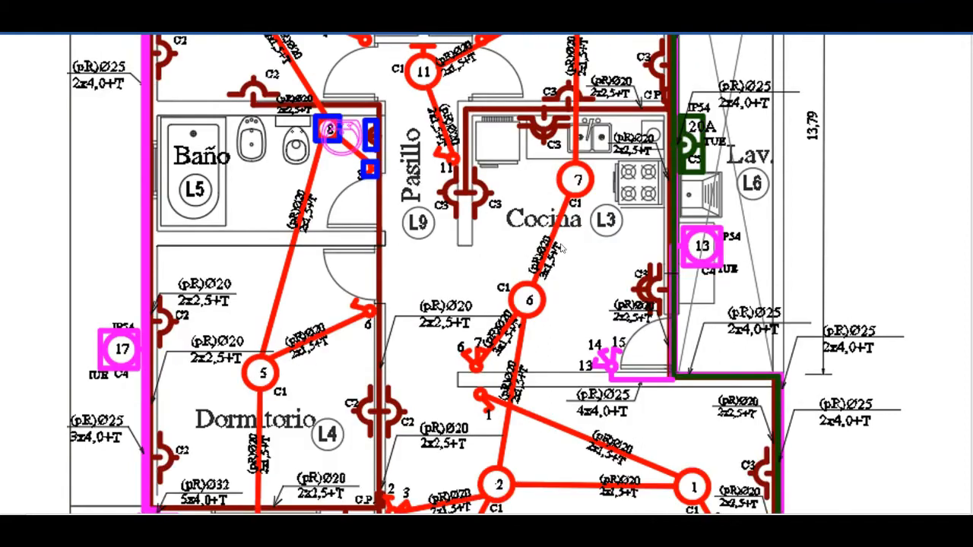
# - Examine the house's electrical floor plan and the blank load analysis table with its formulas in the document
pyautogui.scroll(-10, 531, 301)
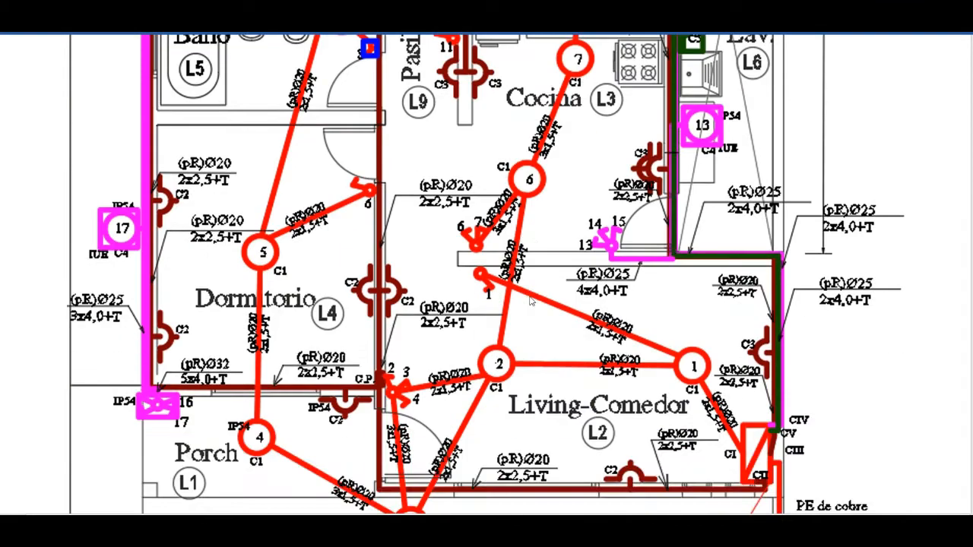
pyautogui.scroll(-4, 527, 302)
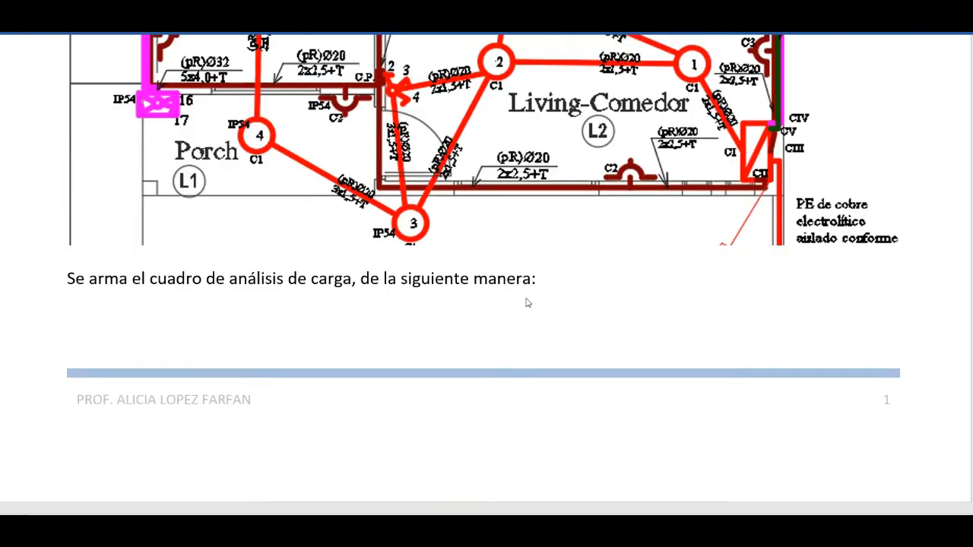
pyautogui.scroll(-4, 526, 301)
pyautogui.scroll(4, 526, 301)
pyautogui.scroll(8, 563, 301)
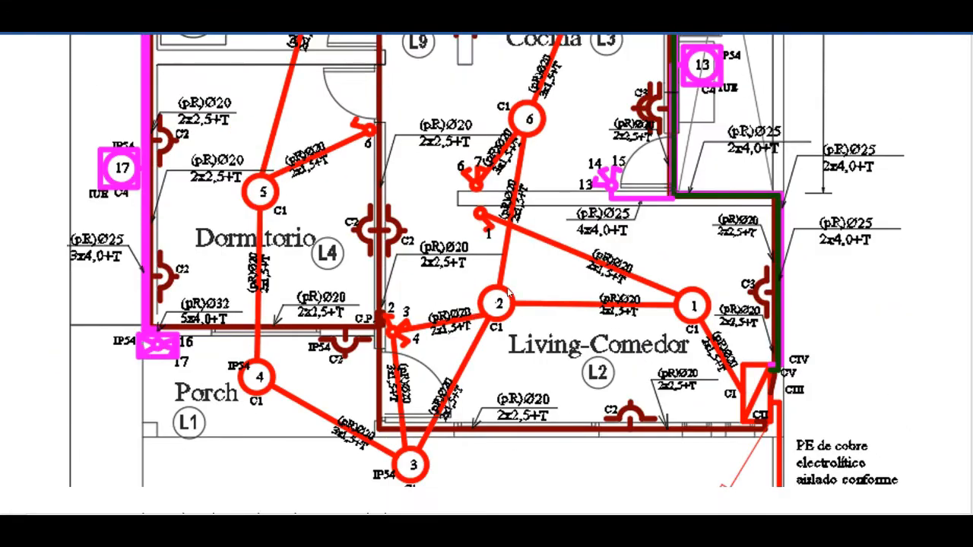
pyautogui.scroll(-6, 508, 304)
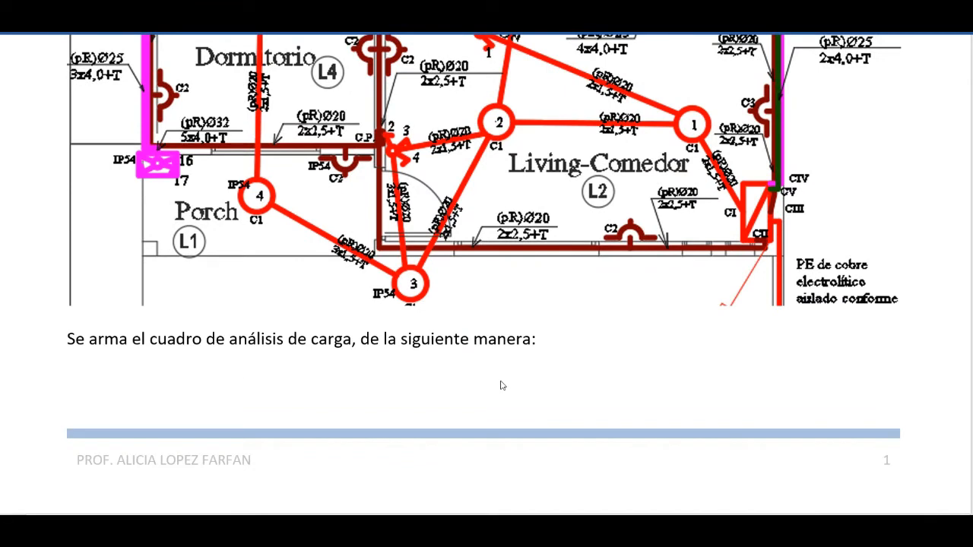
pyautogui.scroll(2, 501, 385)
pyautogui.scroll(-4, 326, 430)
pyautogui.scroll(-12, 448, 366)
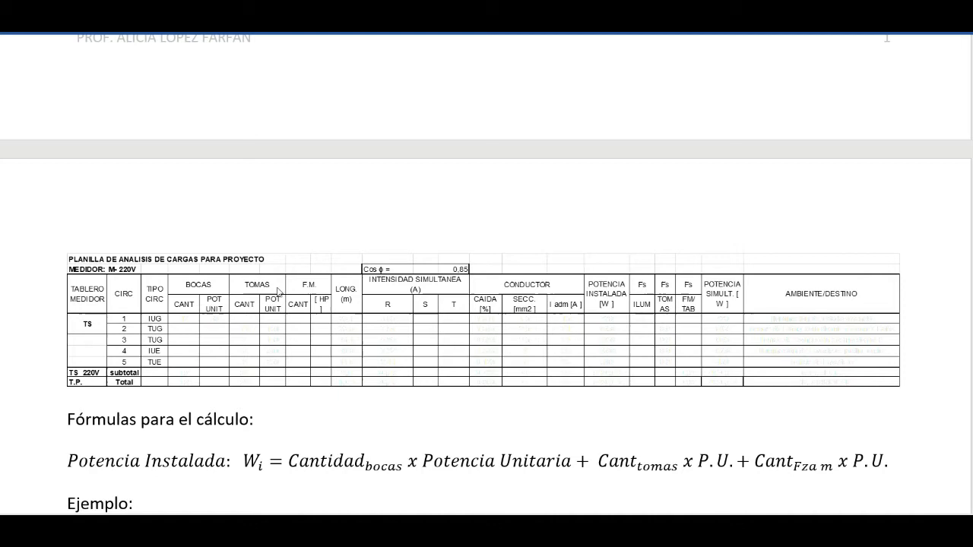
pyautogui.scroll(-2, 279, 290)
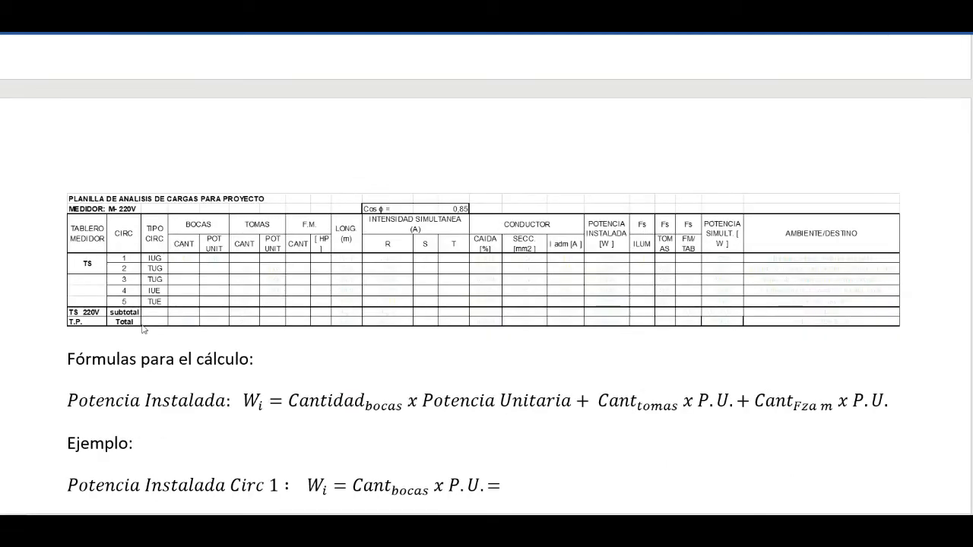
pyautogui.scroll(10, 157, 303)
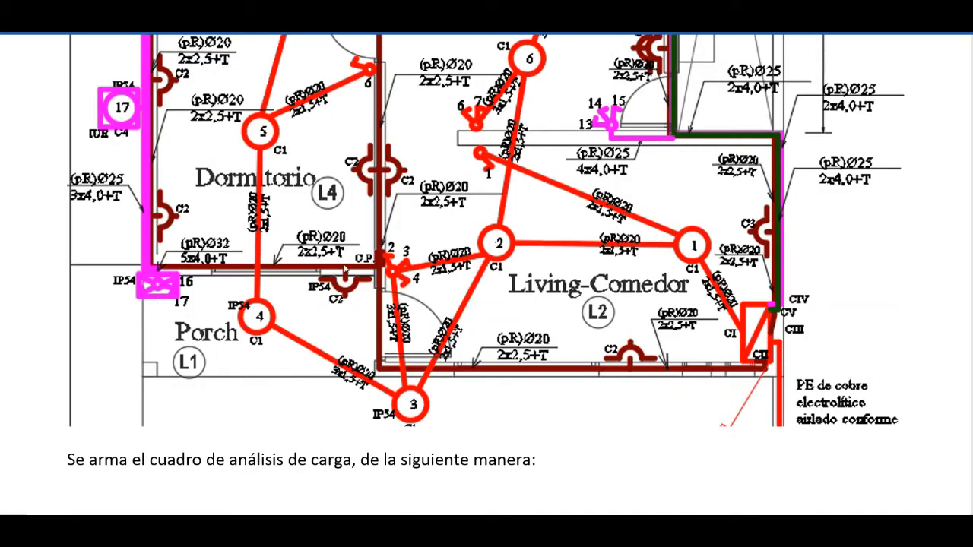
pyautogui.scroll(-10, 429, 324)
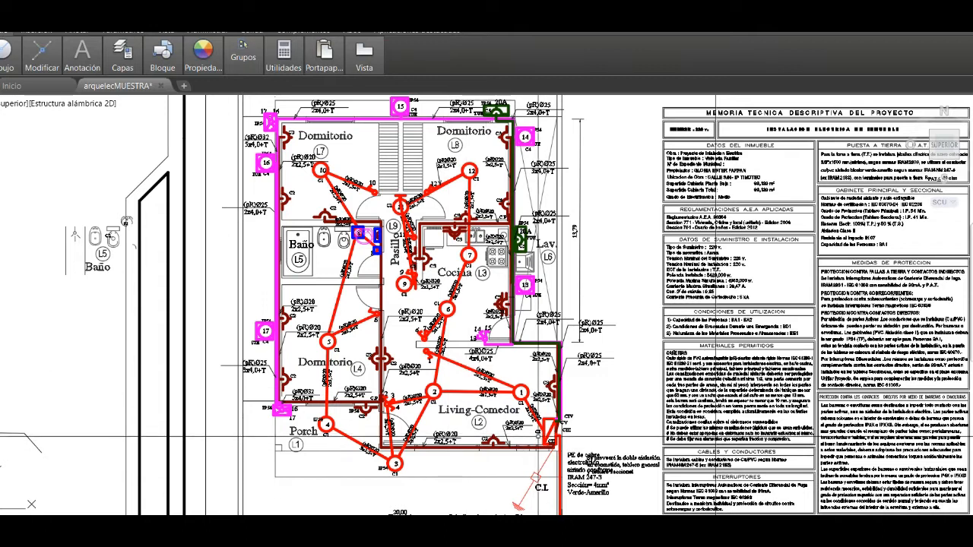
# - Examine the C1 lighting outlets across the floor plan in AutoCAD, and switch to the load analysis sheet in Excel
pyautogui.scroll(4, 550, 420)
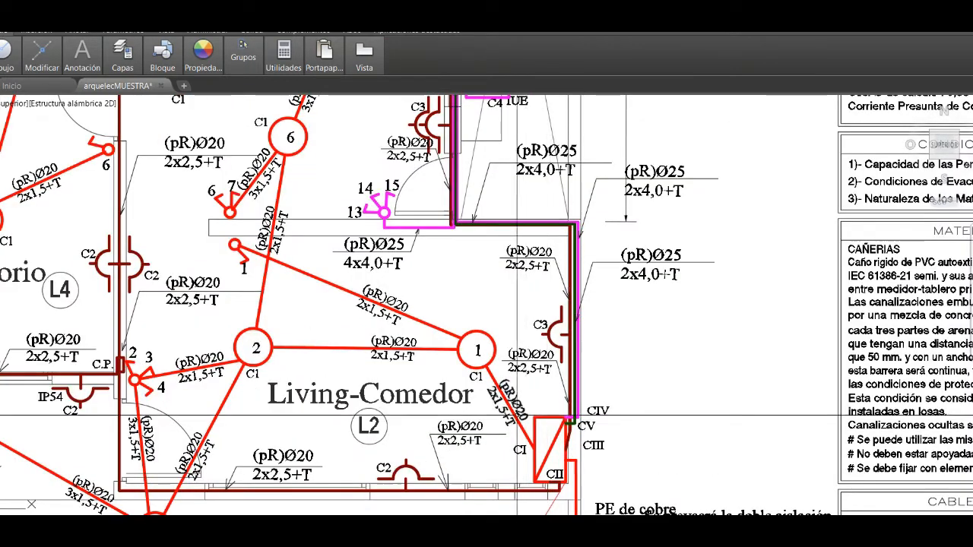
pyautogui.scroll(-3, 466, 369)
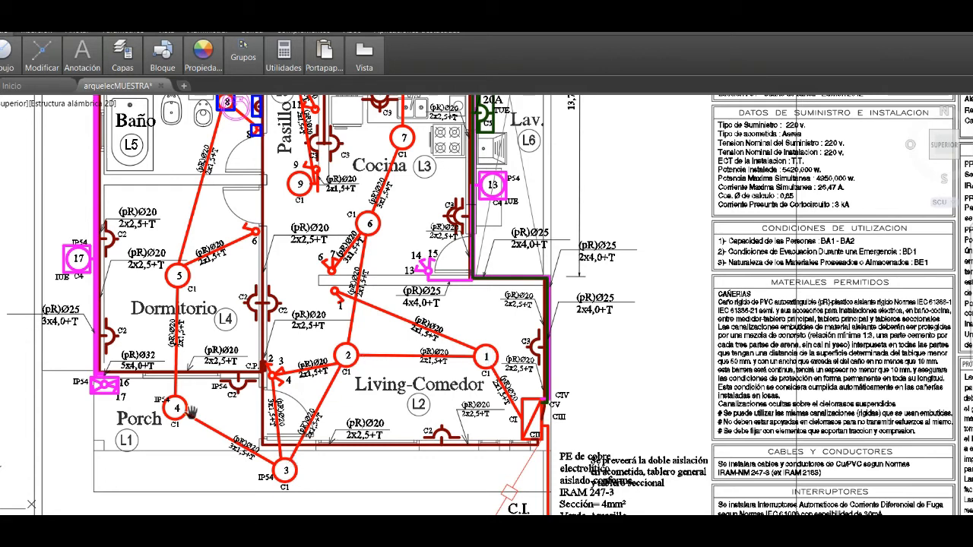
pyautogui.moveTo(174, 278); pyautogui.dragTo(158, 412)
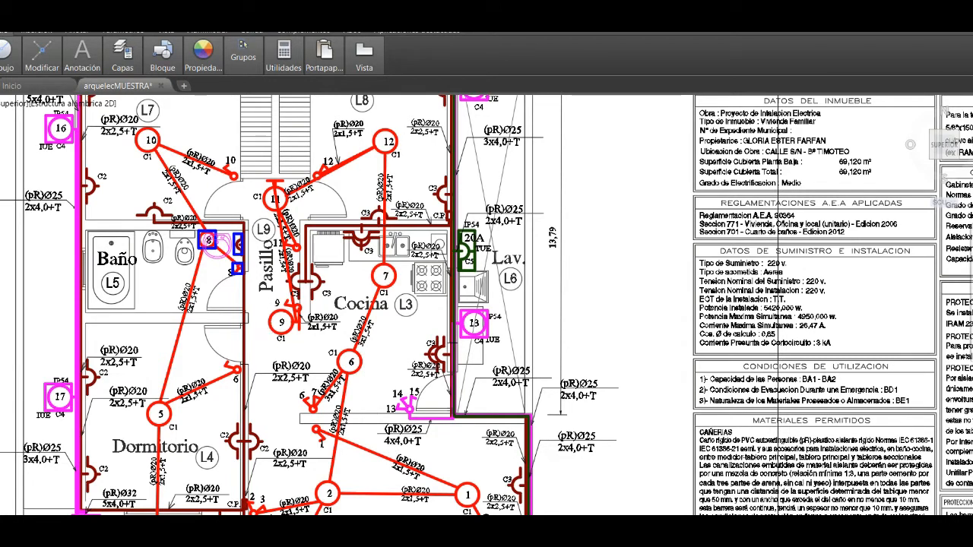
pyautogui.moveTo(555, 543)
pyautogui.click(483, 483)
pyautogui.rightClick(147, 261)
pyautogui.click(157, 266)
pyautogui.press('Escape')
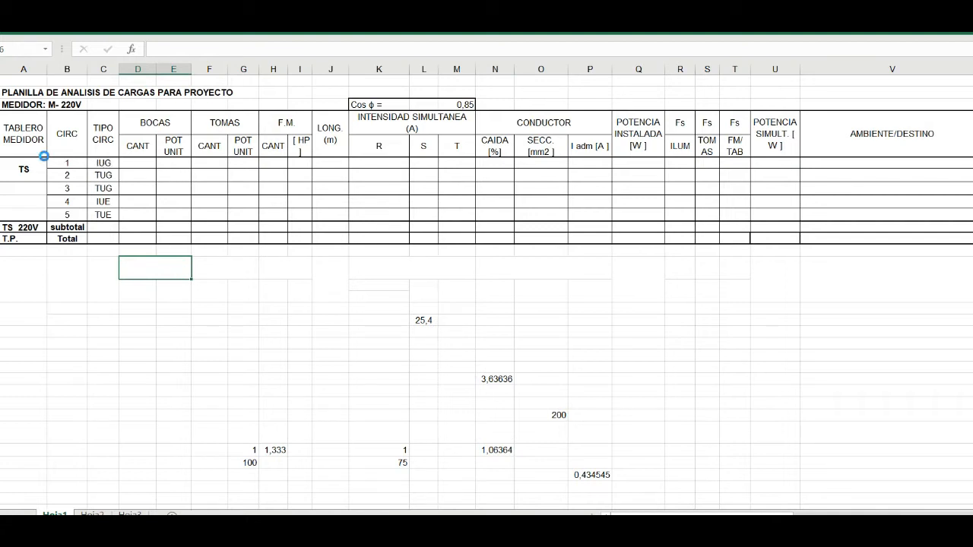
# - Reveal circuit 1's hidden BOCAS quantity of 12 by setting the cell's font color to black
pyautogui.keyDown('ctrl'); pyautogui.scroll(5, 46, 158); pyautogui.keyUp('ctrl')
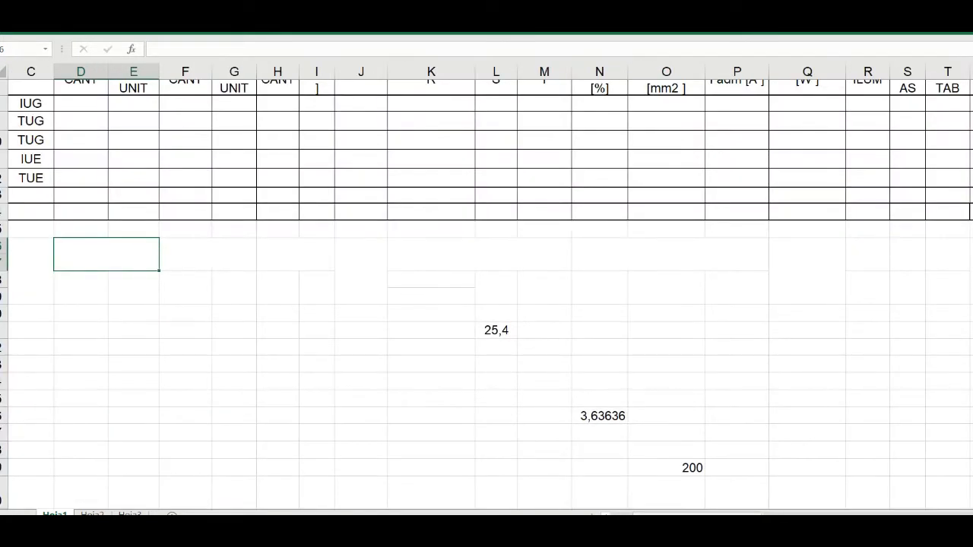
pyautogui.hscroll(-3, 434, 278)
pyautogui.scroll(2, 310, 245)
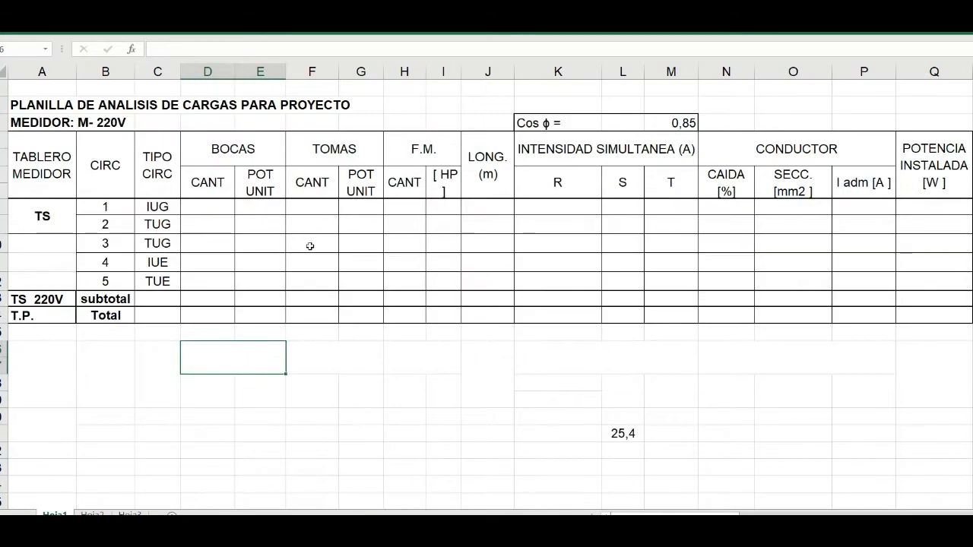
pyautogui.click(195, 207)
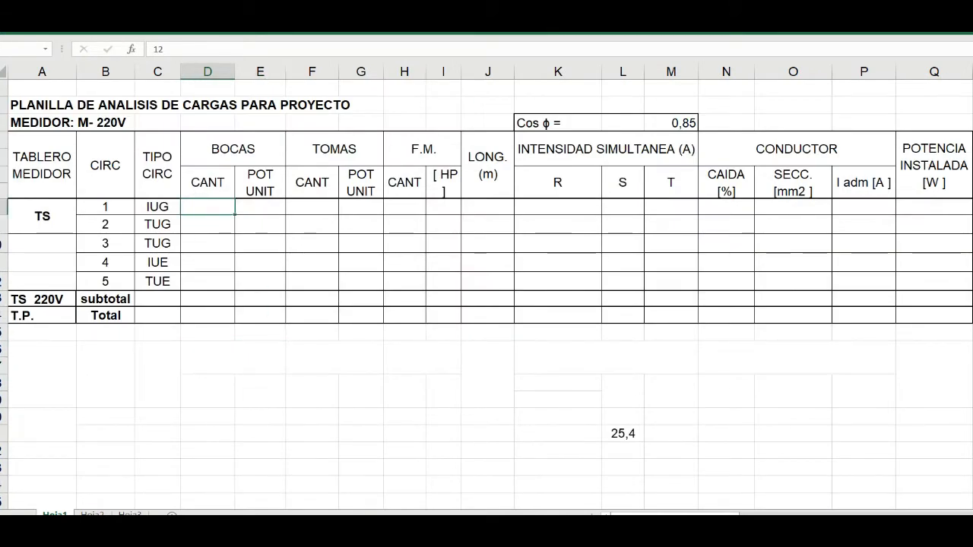
pyautogui.click(37, 27)
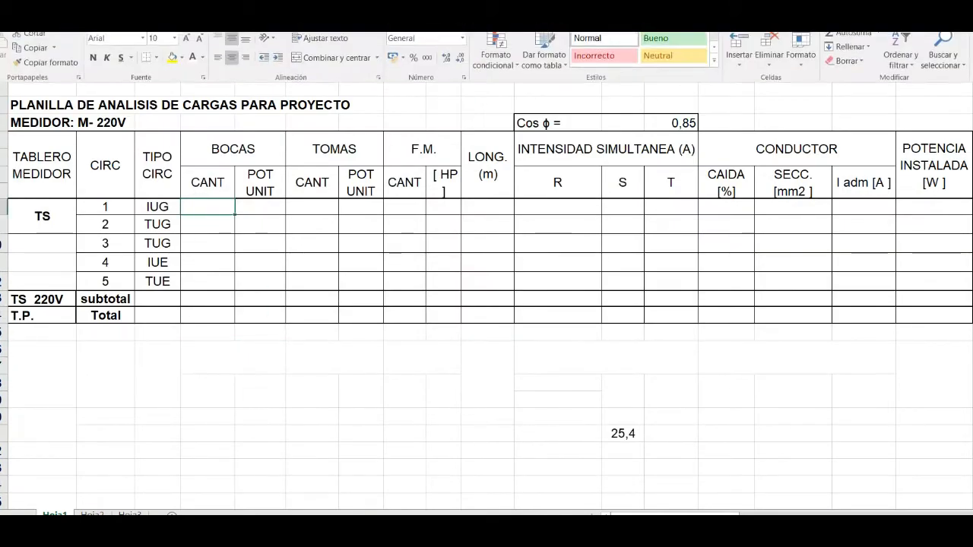
pyautogui.click(202, 65)
pyautogui.click(204, 77)
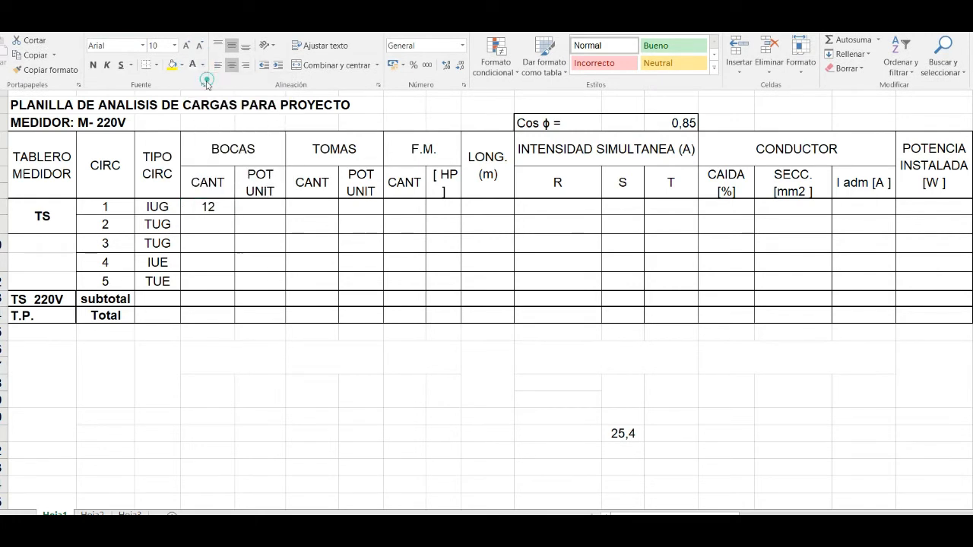
# - Apply the black font color to circuit 1's BOCAS unit power cell so that 60 shows
pyautogui.click(267, 210)
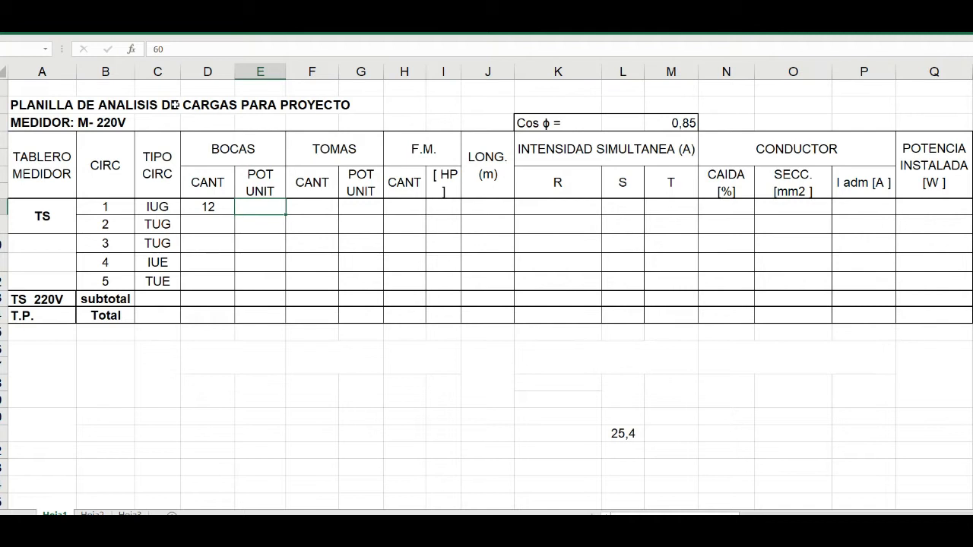
pyautogui.click(44, 25)
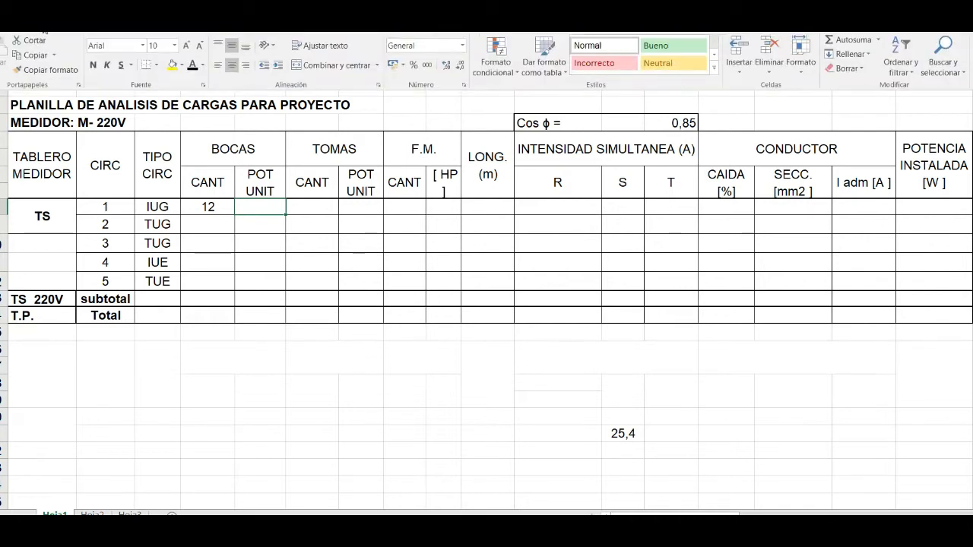
pyautogui.click(195, 67)
pyautogui.click(291, 245)
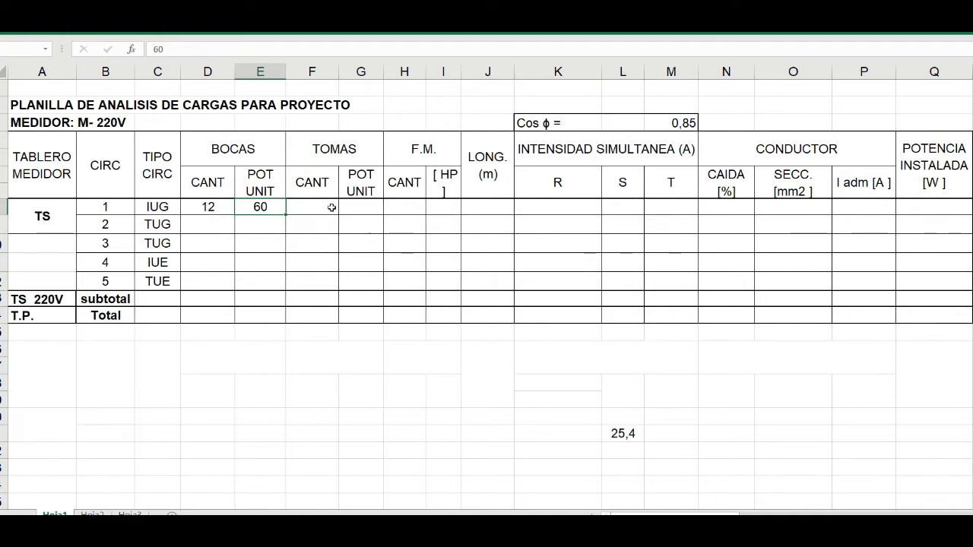
# - Check circuit 1's F.M. and LONG. cells, and switch to AutoCAD to locate the loose polyline beside the floor plan
pyautogui.moveTo(398, 206); pyautogui.dragTo(444, 202)
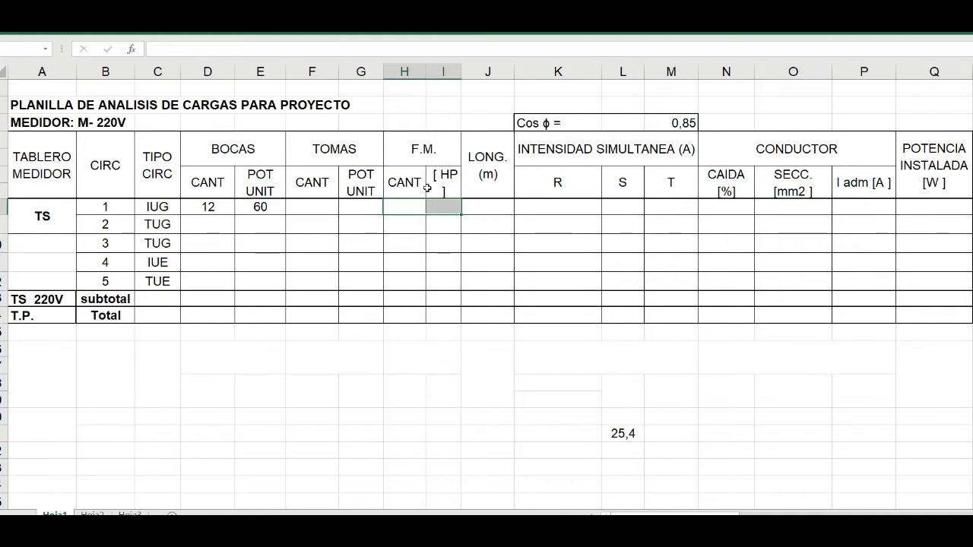
pyautogui.click(488, 207)
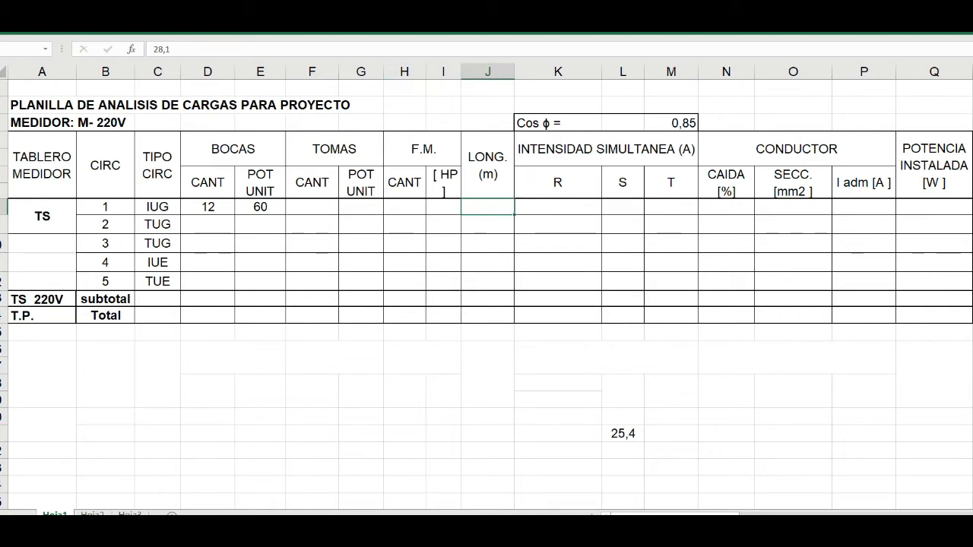
pyautogui.hotkey('alt', 'Tab')
pyautogui.scroll(-2, 551, 394)
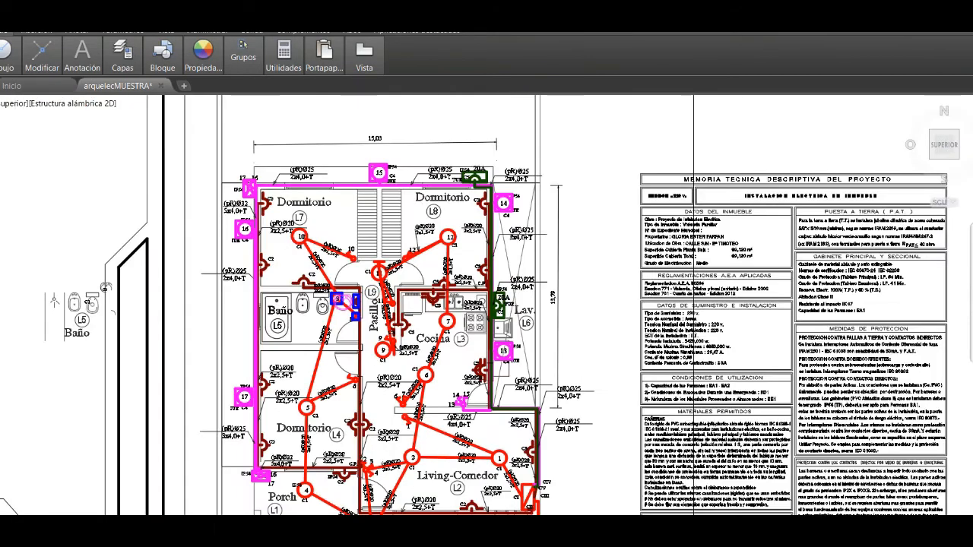
pyautogui.scroll(-2, 551, 397)
pyautogui.moveTo(491, 402); pyautogui.dragTo(483, 379)
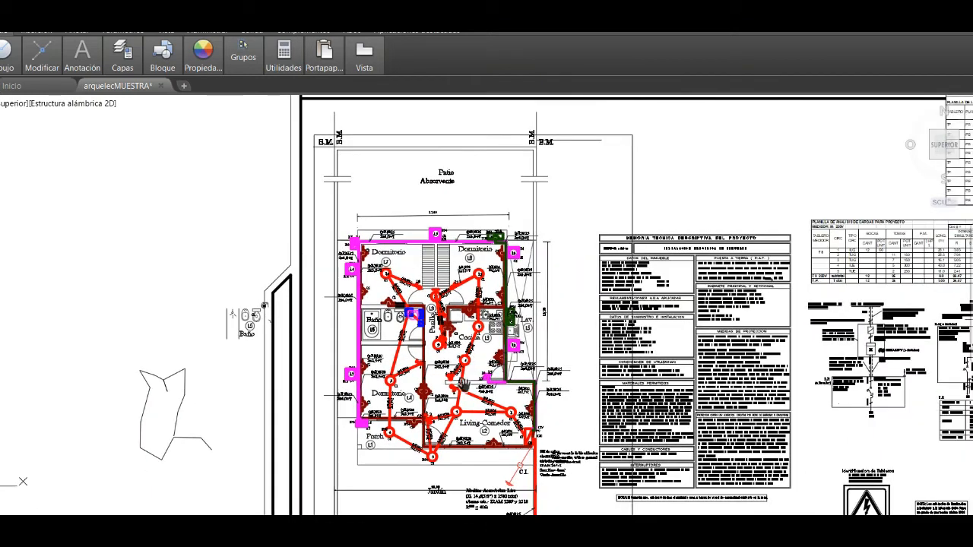
pyautogui.rightClick(219, 389)
pyautogui.click(232, 399)
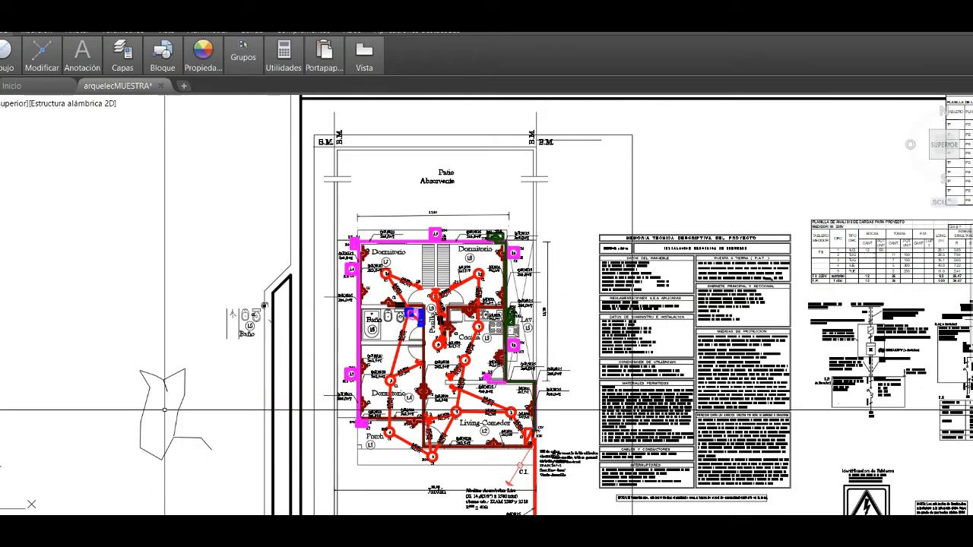
# - Select the loose polyline outside the floor plan and change its color to green
pyautogui.click(178, 409)
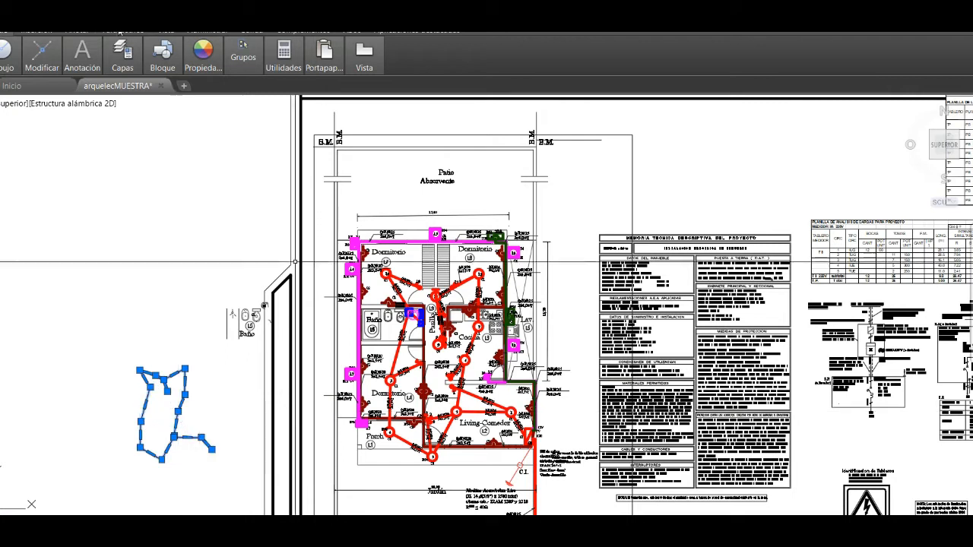
pyautogui.moveTo(41, 57)
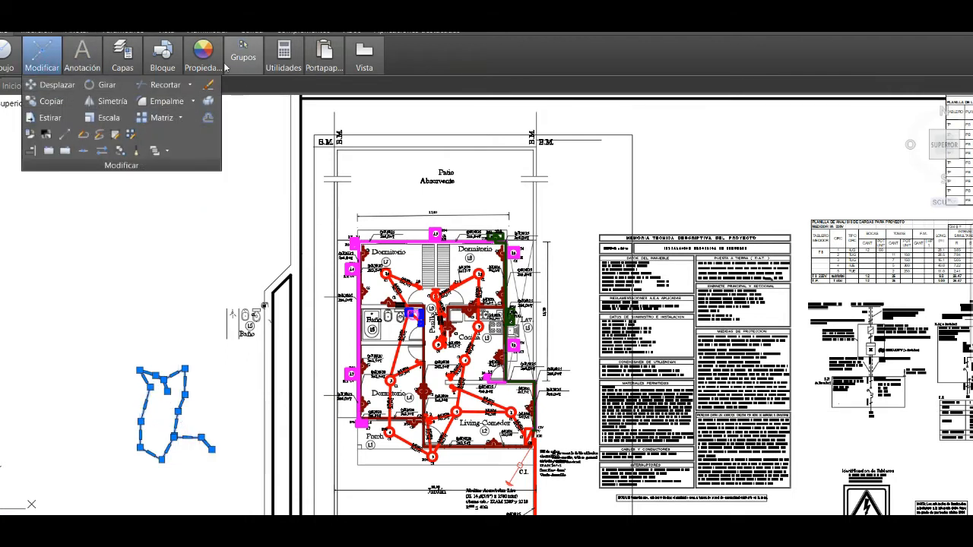
pyautogui.moveTo(203, 55)
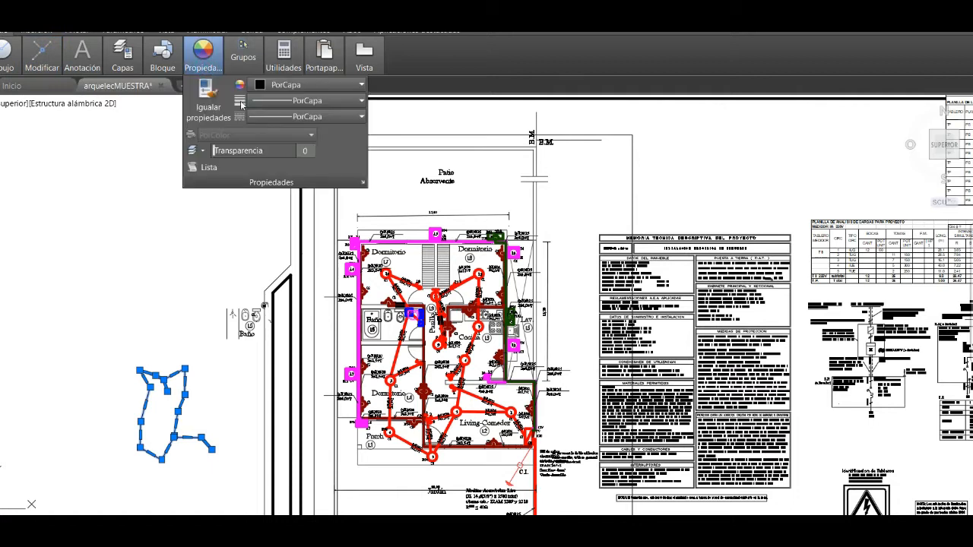
pyautogui.click(281, 86)
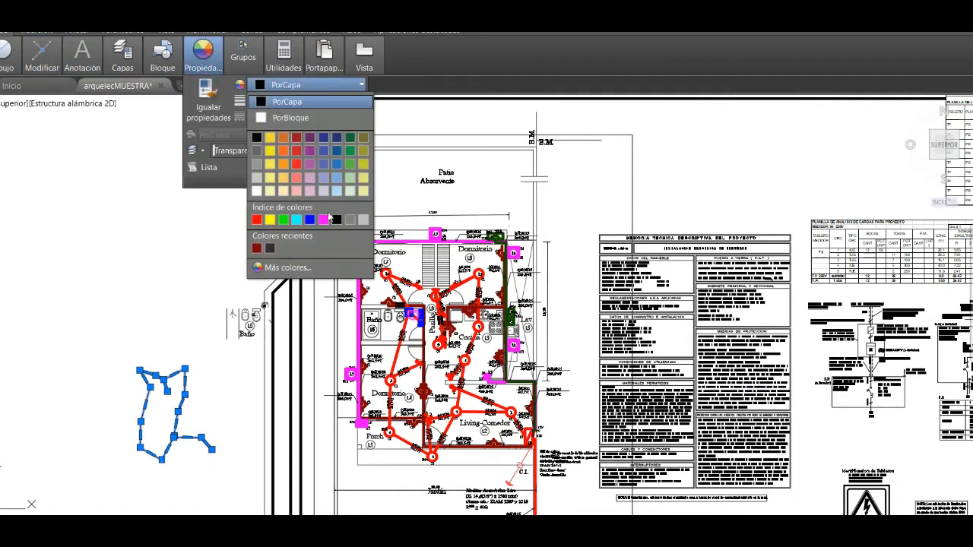
pyautogui.click(283, 219)
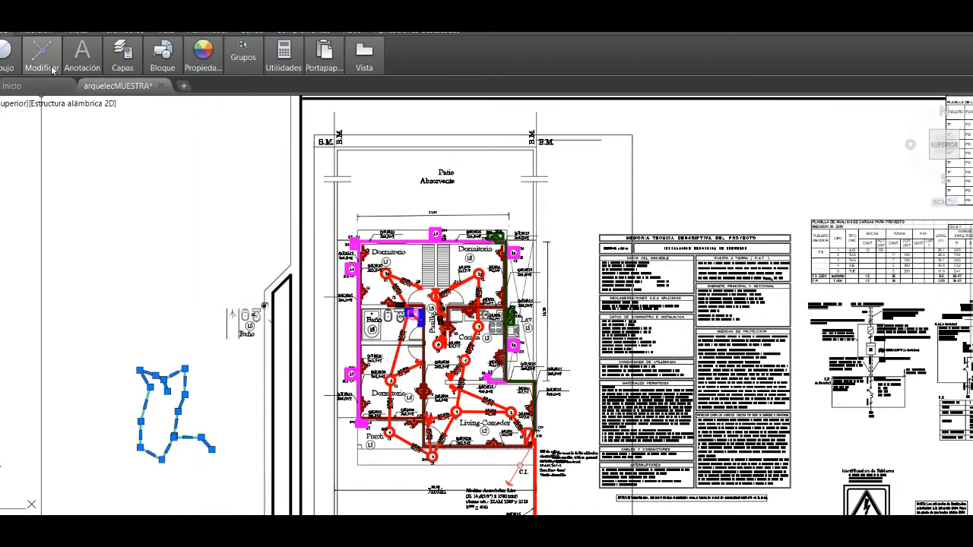
# - Move the green polyline by its free lower end onto the circuit 1 wiring route in the floor plan
pyautogui.moveTo(51, 70)
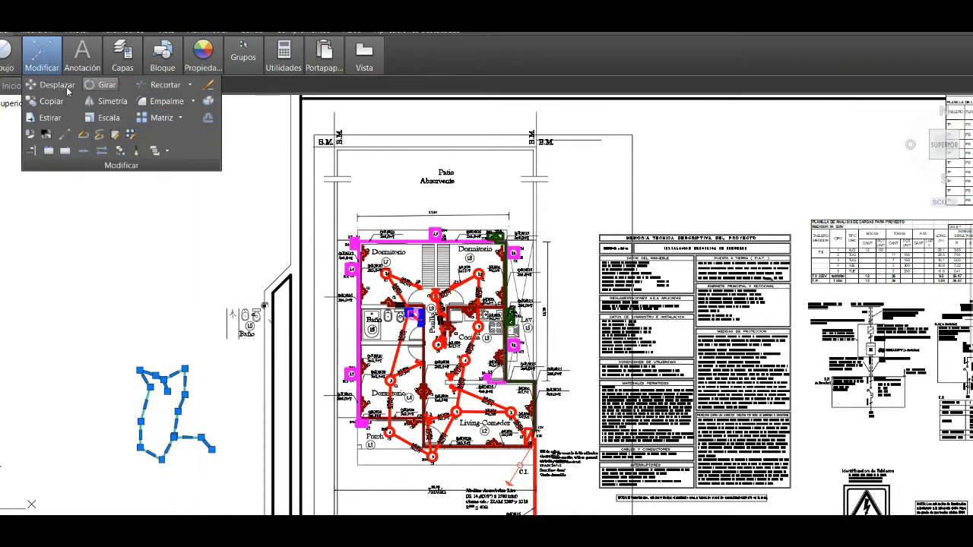
pyautogui.click(62, 119)
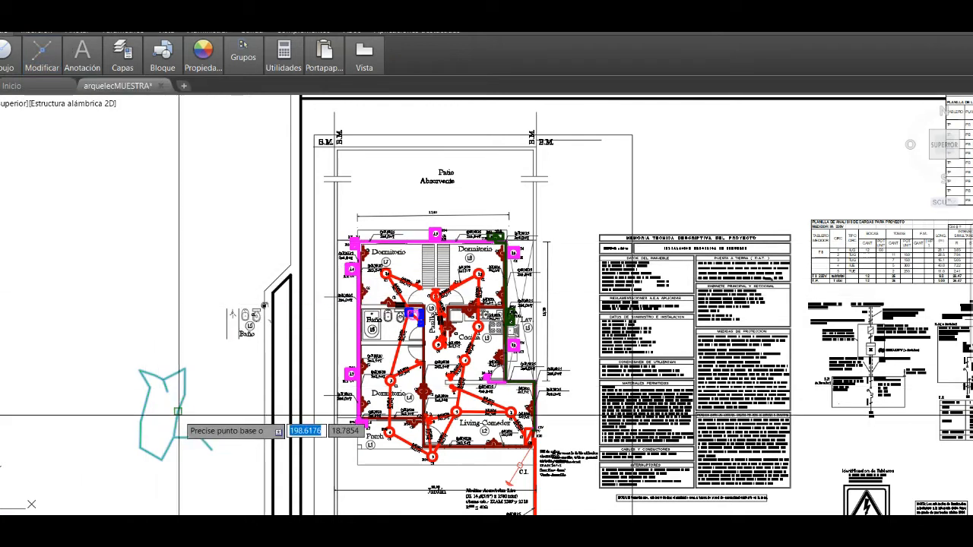
pyautogui.click(212, 450)
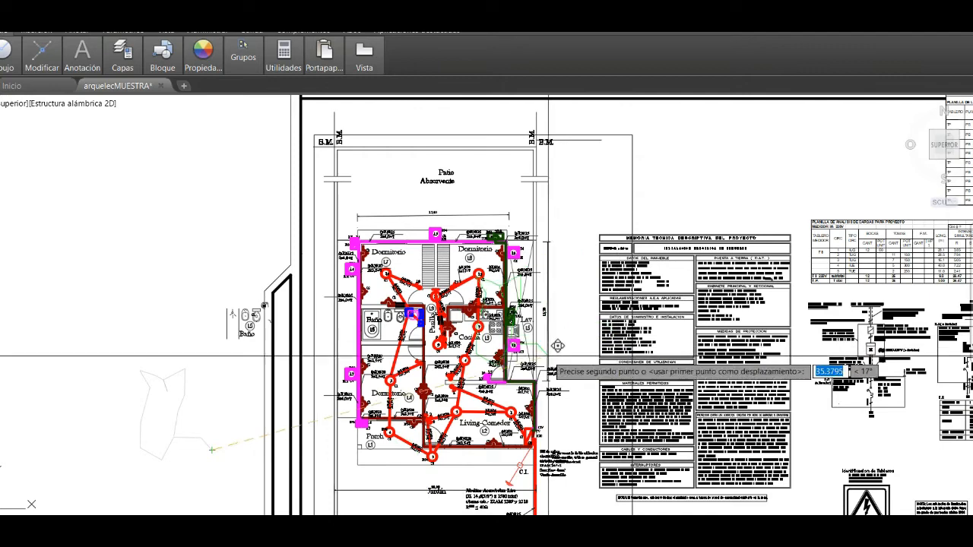
pyautogui.scroll(4, 524, 437)
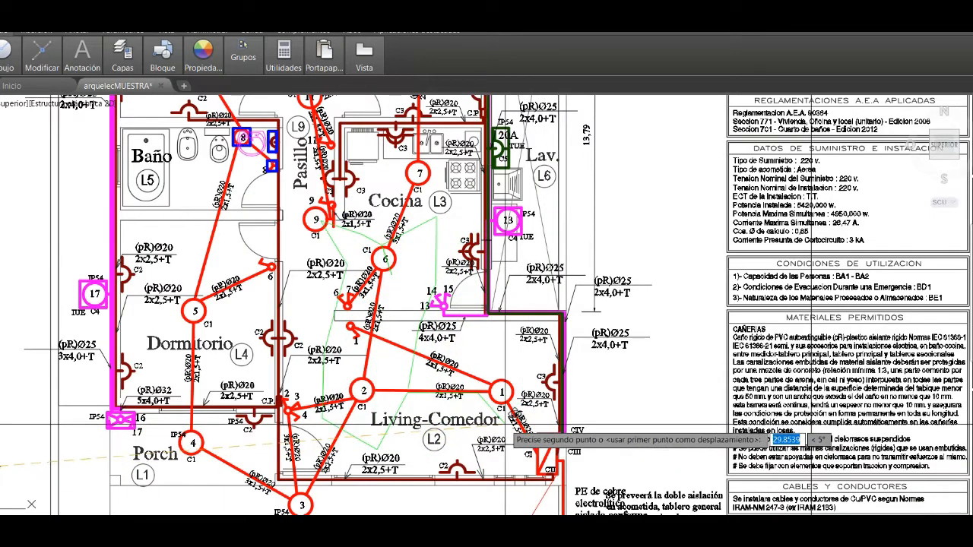
pyautogui.click(492, 416)
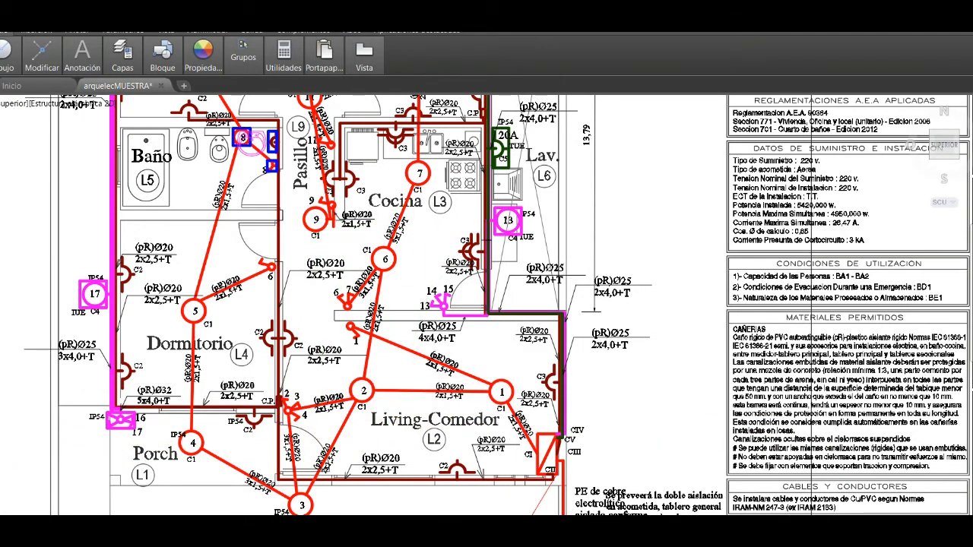
pyautogui.scroll(-4, 510, 374)
pyautogui.scroll(-2, 508, 373)
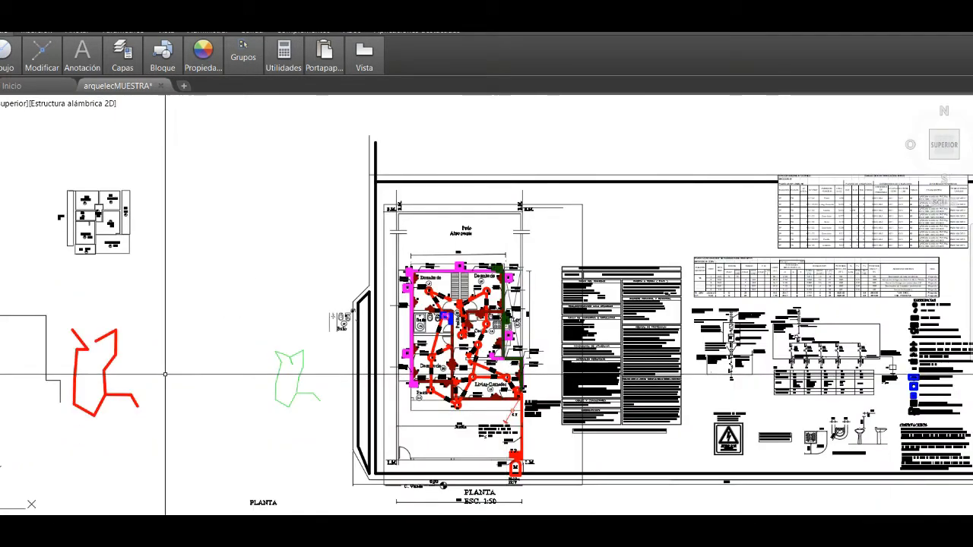
pyautogui.click(140, 326)
pyautogui.click(72, 424)
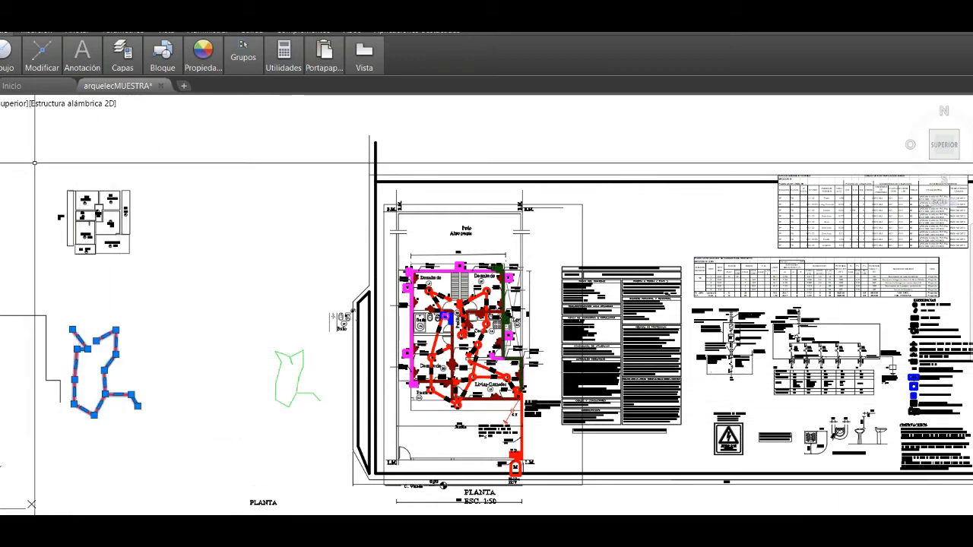
pyautogui.moveTo(46, 67)
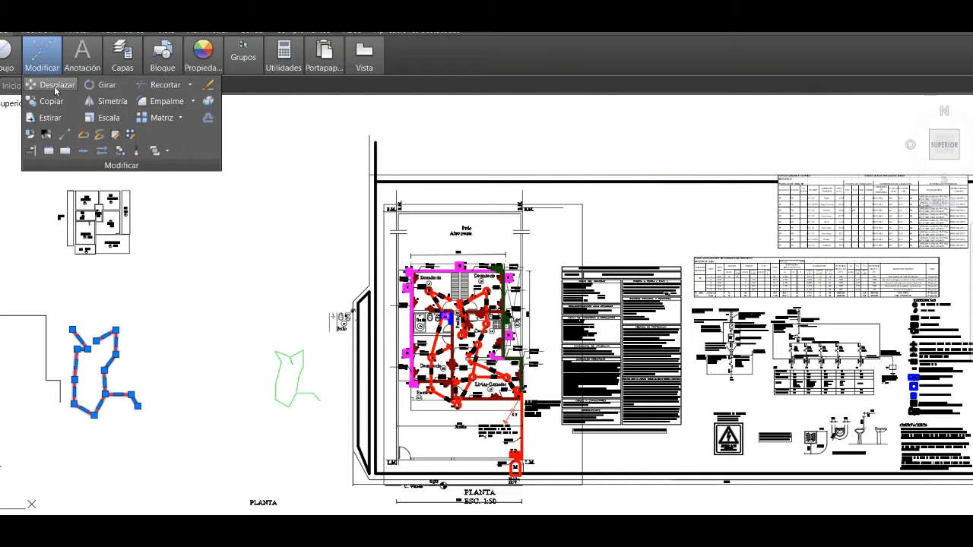
pyautogui.click(54, 85)
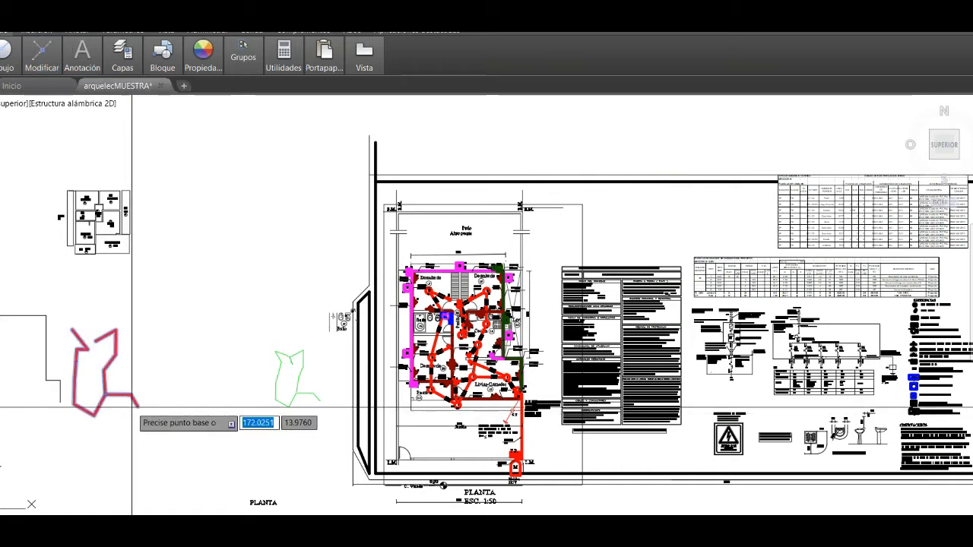
pyautogui.moveTo(51, 70)
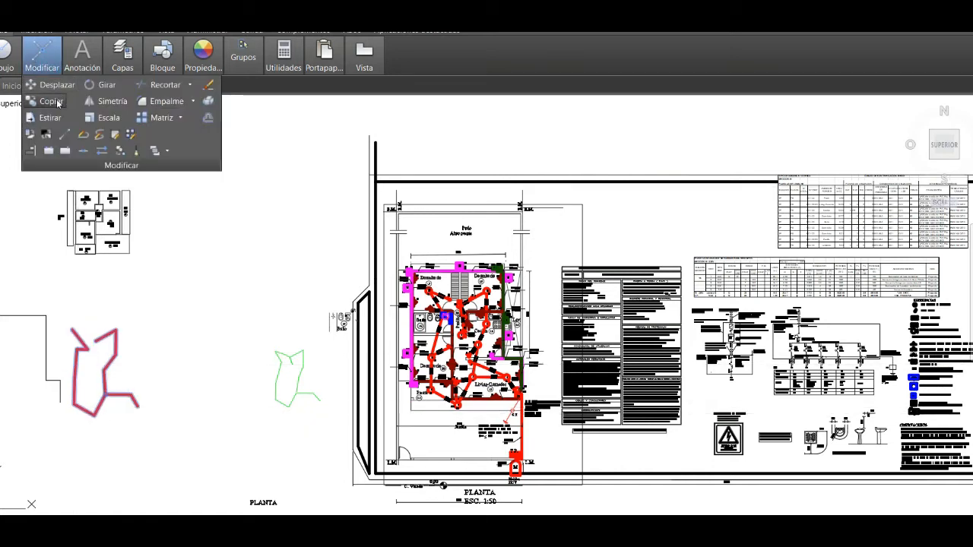
pyautogui.rightClick(137, 405)
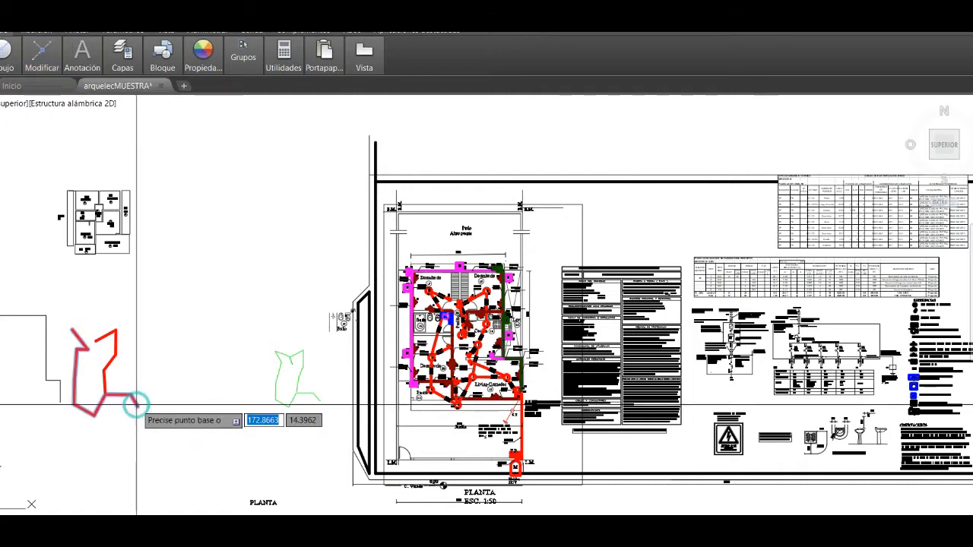
pyautogui.press('Escape')
# - Try to copy the loose red polyline by its free lower end onto the circuit 1 wiring route in the floor plan
pyautogui.click(72, 365)
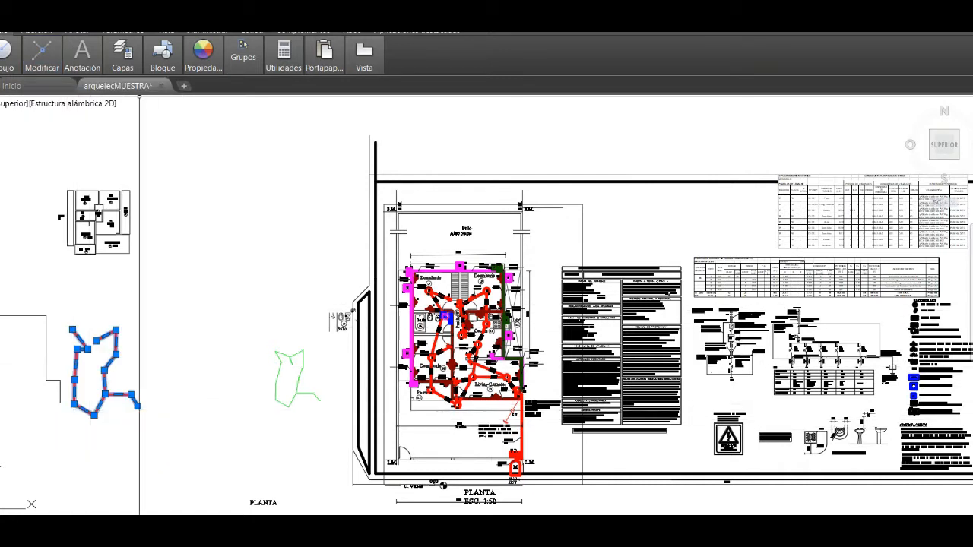
pyautogui.moveTo(41, 61)
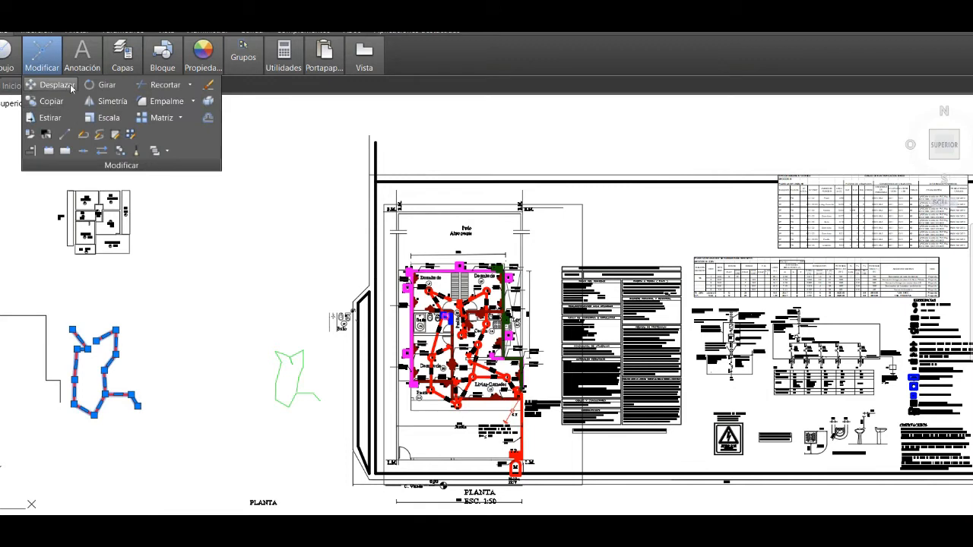
pyautogui.click(63, 103)
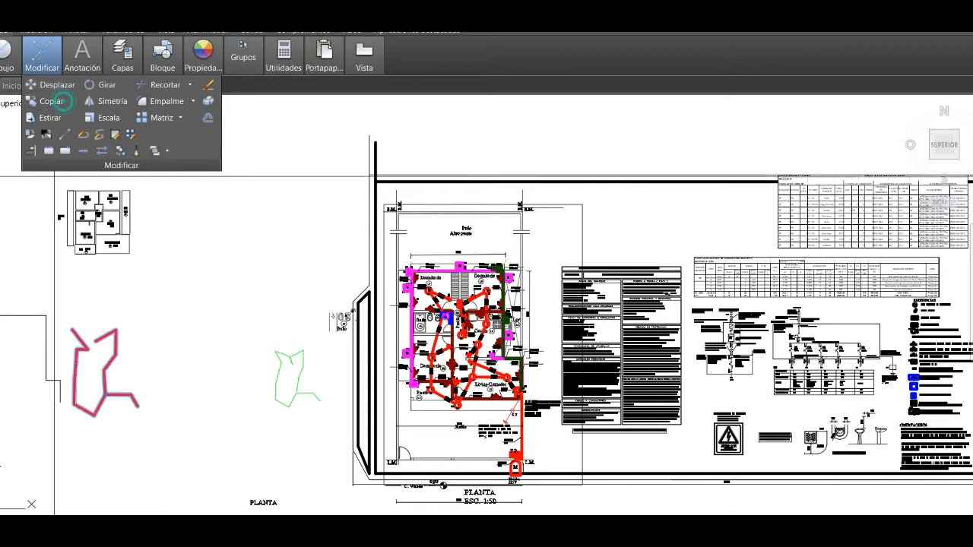
pyautogui.click(137, 406)
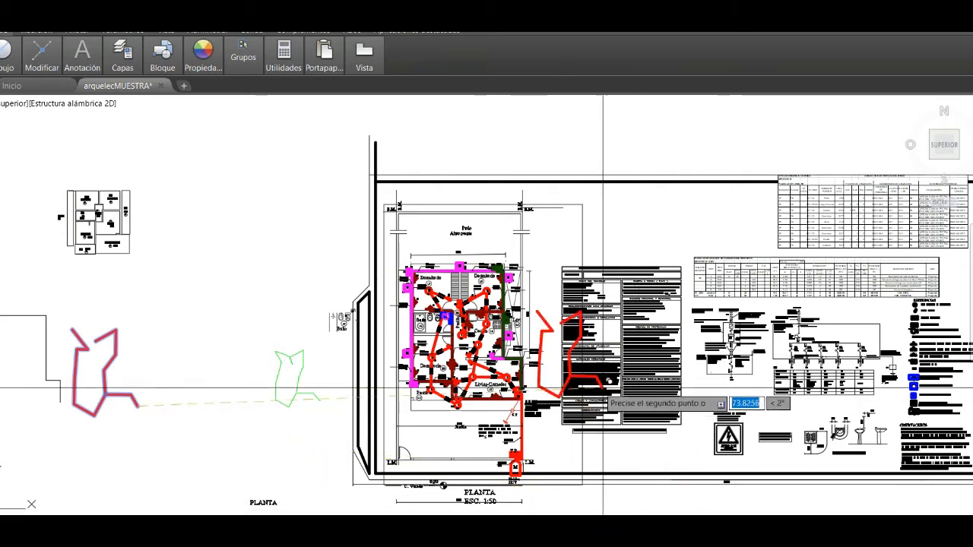
pyautogui.scroll(5, 517, 394)
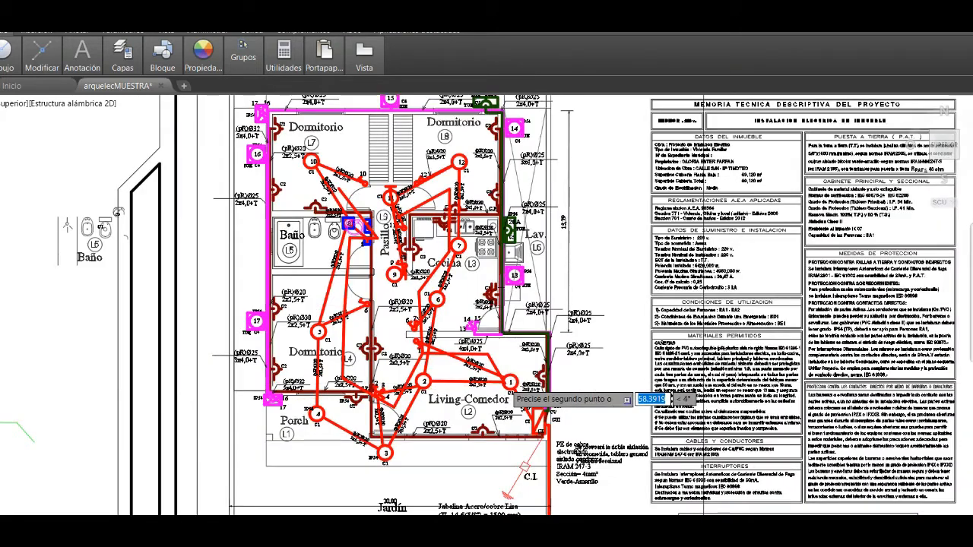
pyautogui.scroll(2, 509, 391)
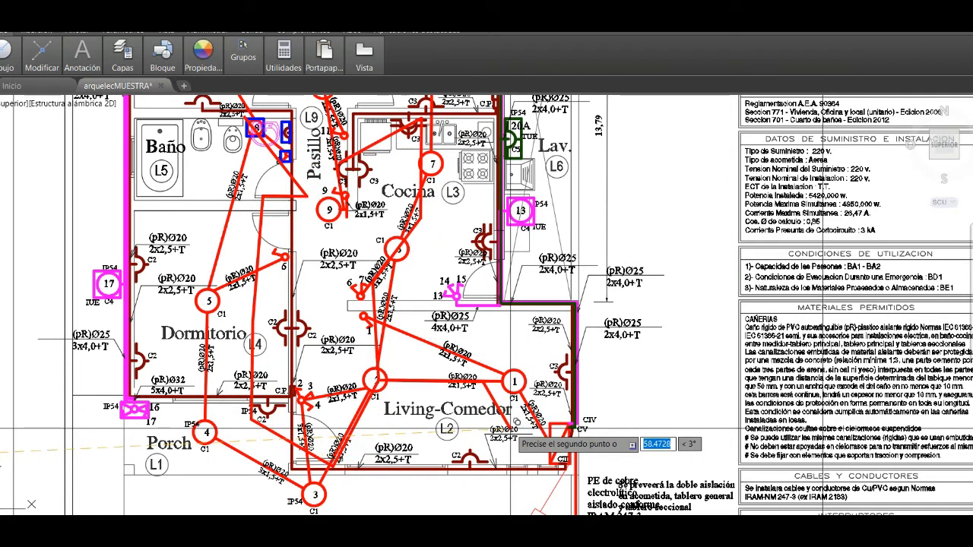
pyautogui.scroll(-4, 591, 437)
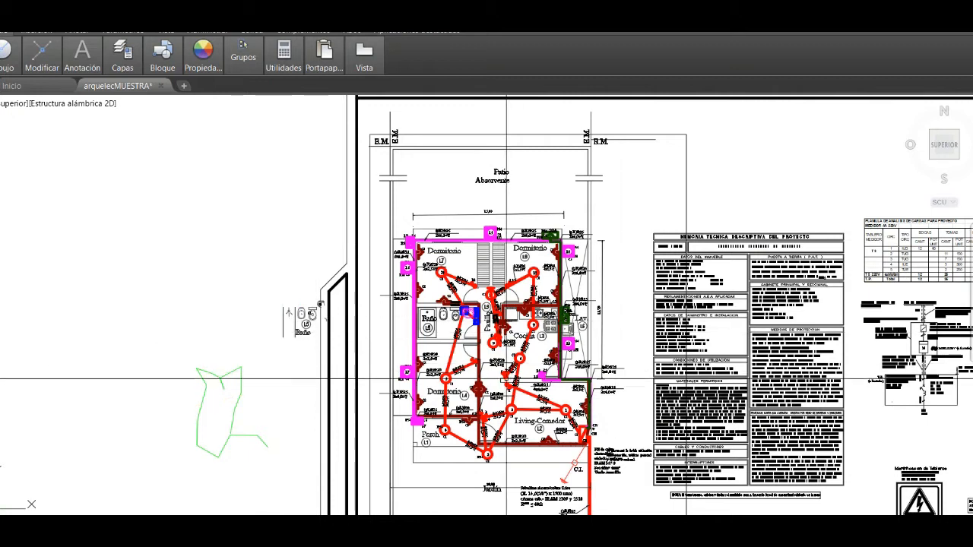
# - Place a linear dimension across the front wall thickness between Porch and Living-Comedor, and delete it
pyautogui.scroll(4, 552, 412)
pyautogui.scroll(2, 459, 337)
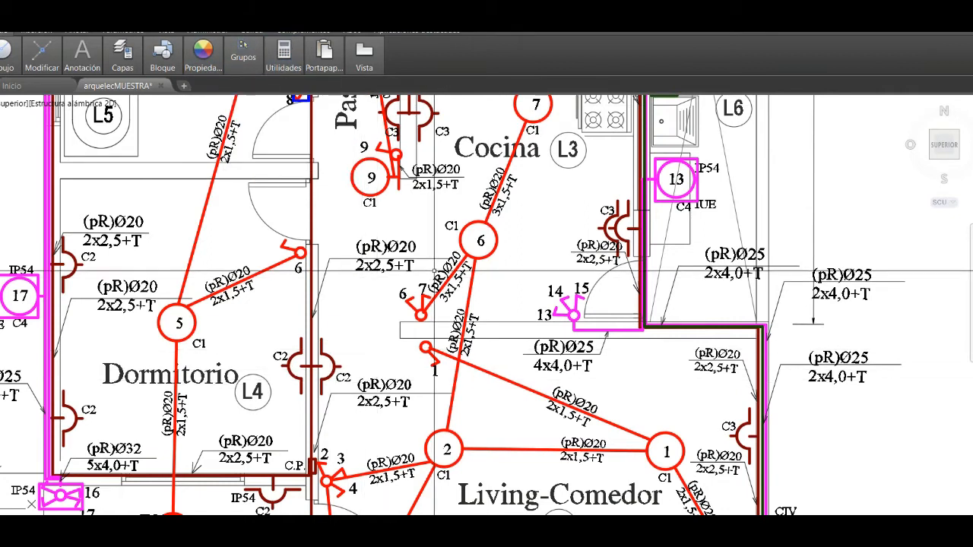
pyautogui.scroll(-2, 438, 269)
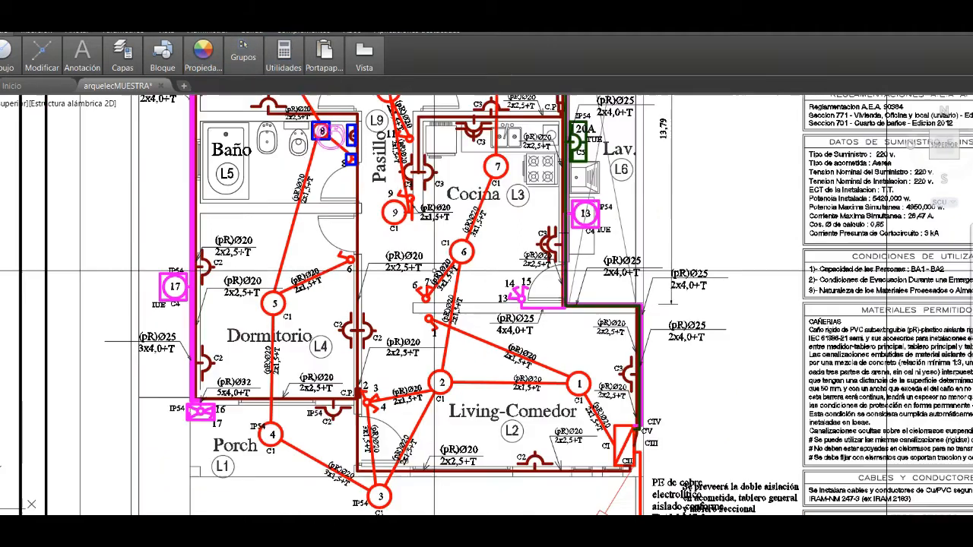
pyautogui.click(74, 68)
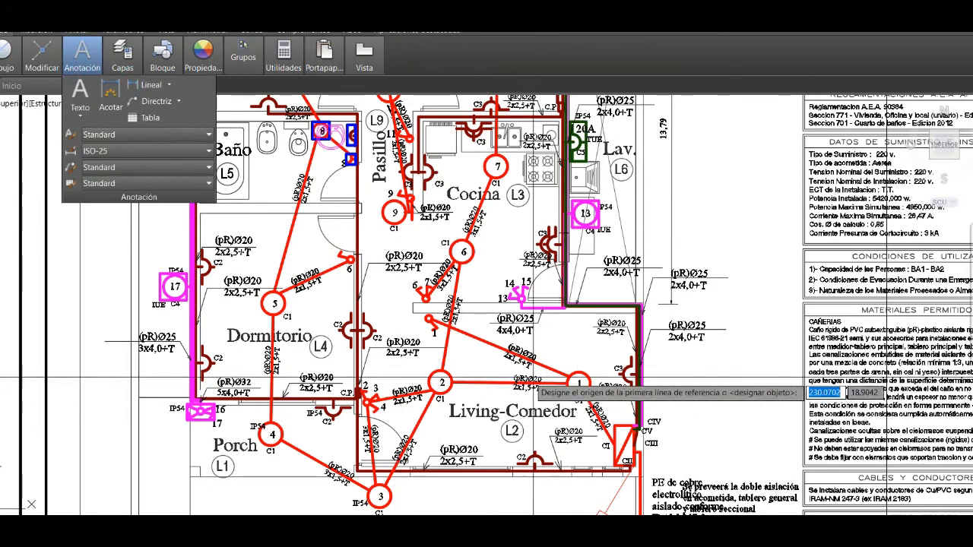
pyautogui.click(130, 82)
pyautogui.scroll(4, 383, 484)
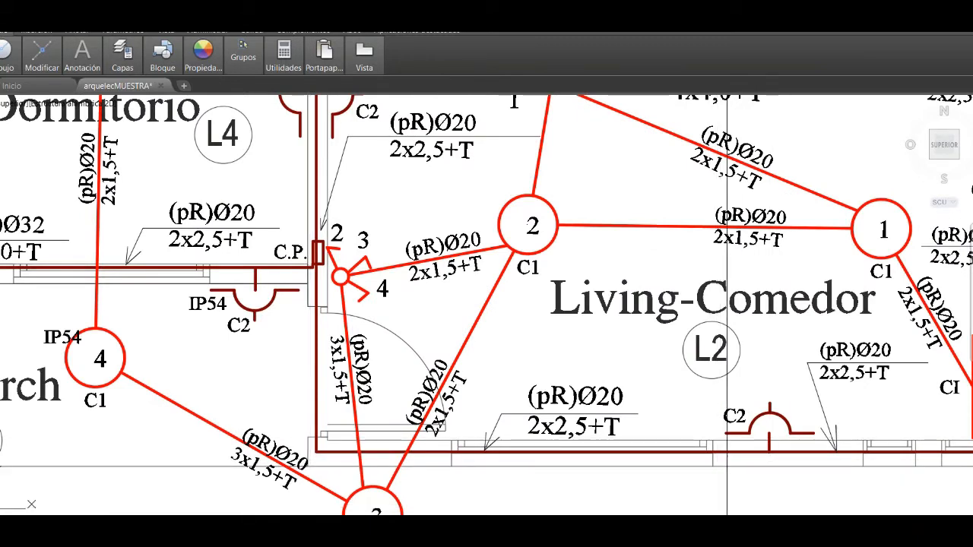
pyautogui.click(308, 462)
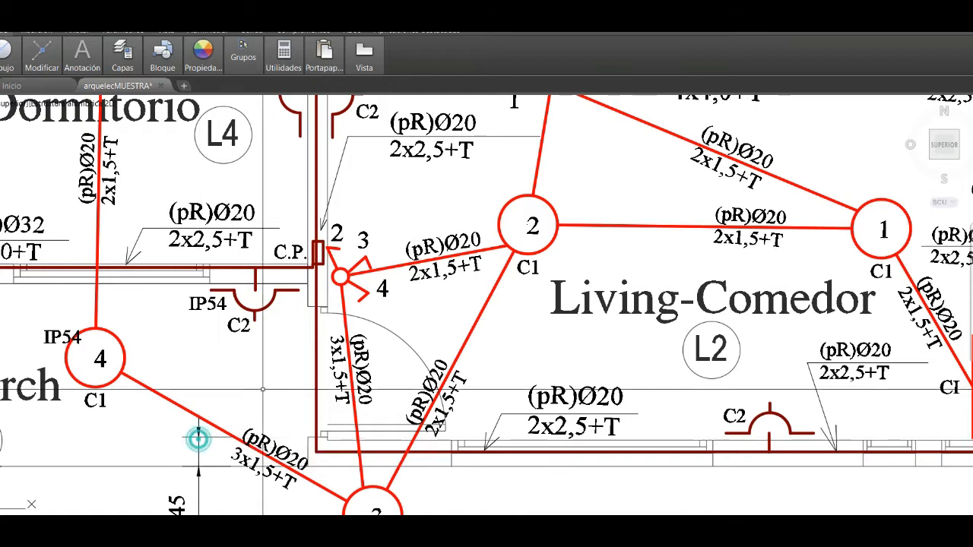
pyautogui.scroll(-2, 262, 386)
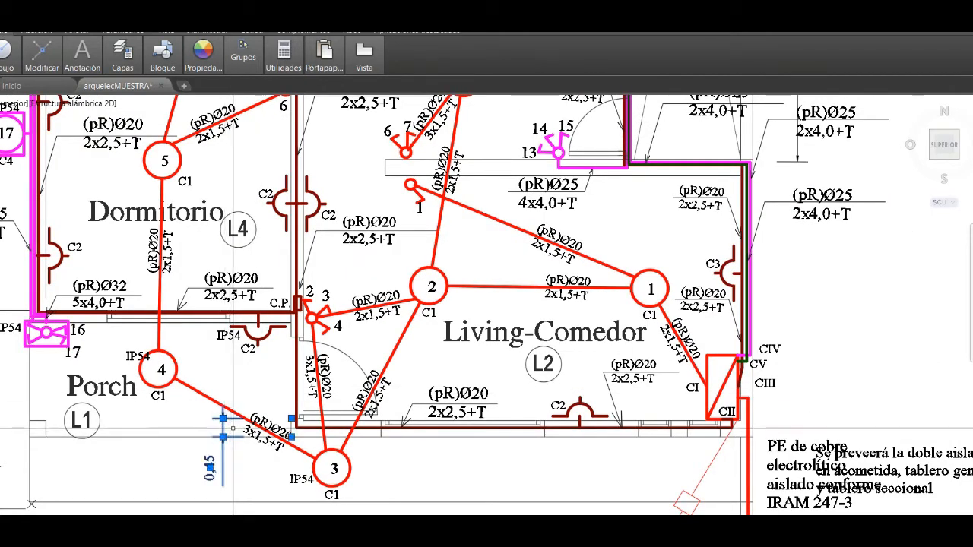
pyautogui.press('Delete')
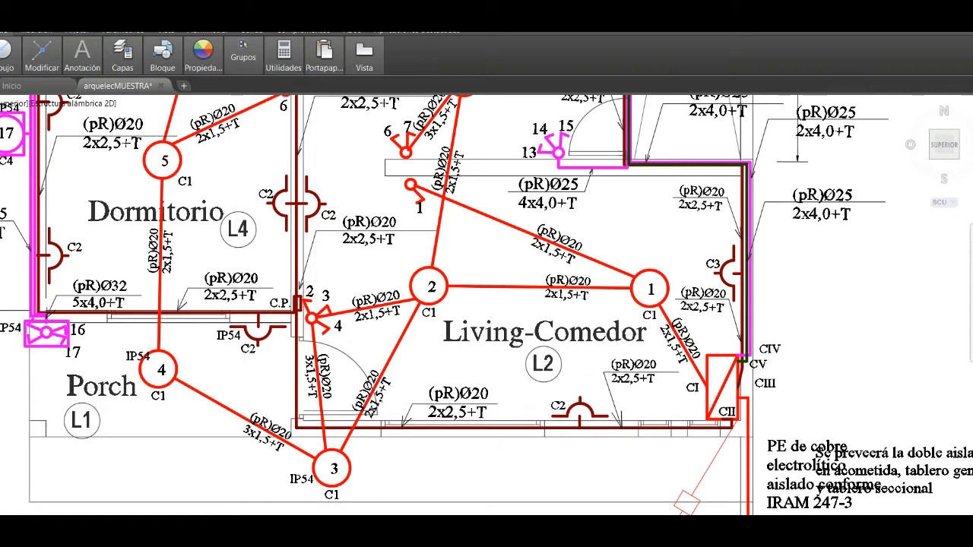
# - Try a linear dimension across the front wall beside the entrance door, near outlet 3
pyautogui.scroll(-2, 348, 388)
pyautogui.scroll(-2, 355, 362)
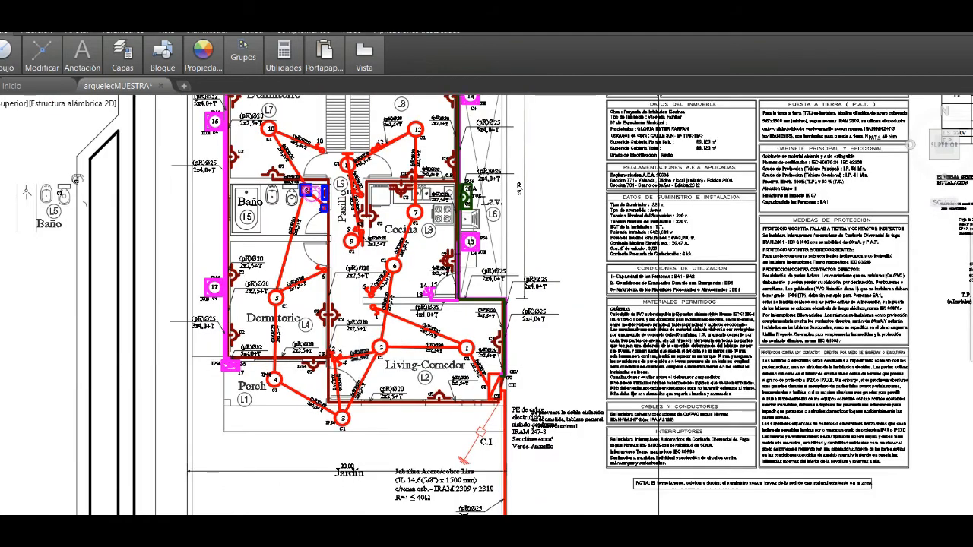
pyautogui.scroll(-6, 355, 361)
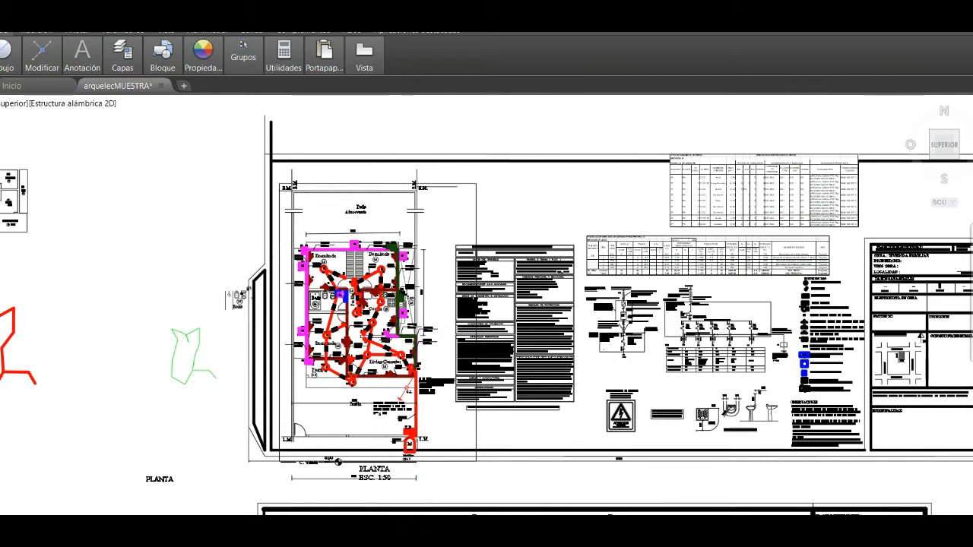
pyautogui.scroll(3, 386, 490)
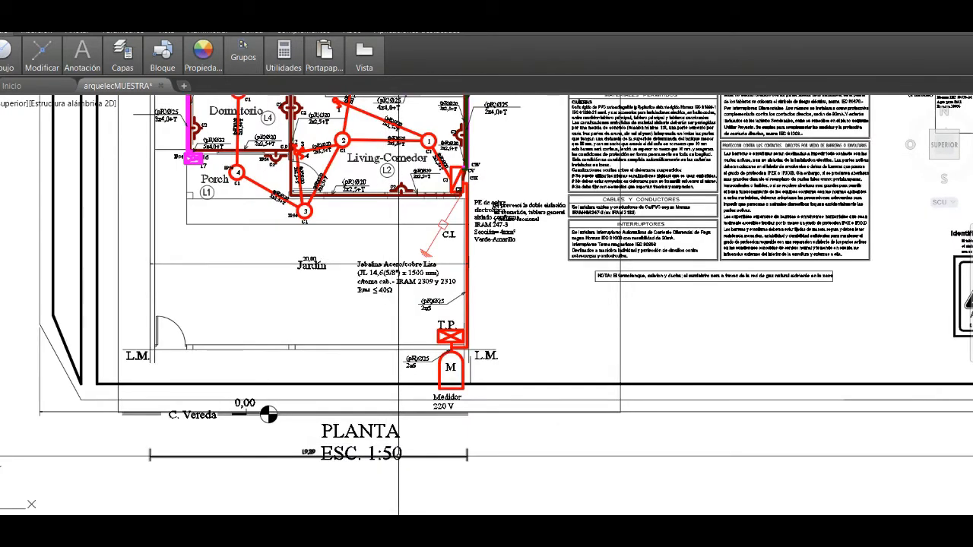
pyautogui.scroll(-2, 395, 448)
pyautogui.scroll(5, 336, 303)
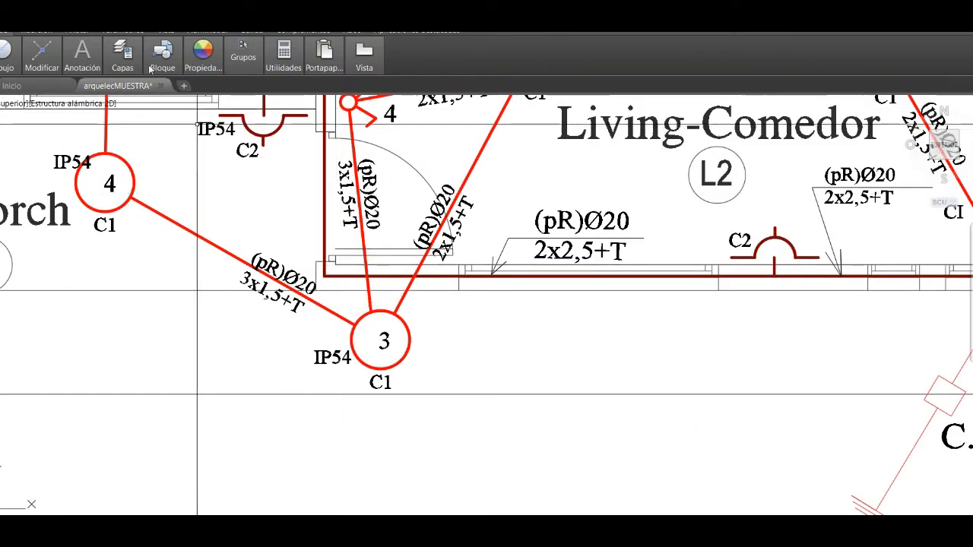
pyautogui.click(131, 87)
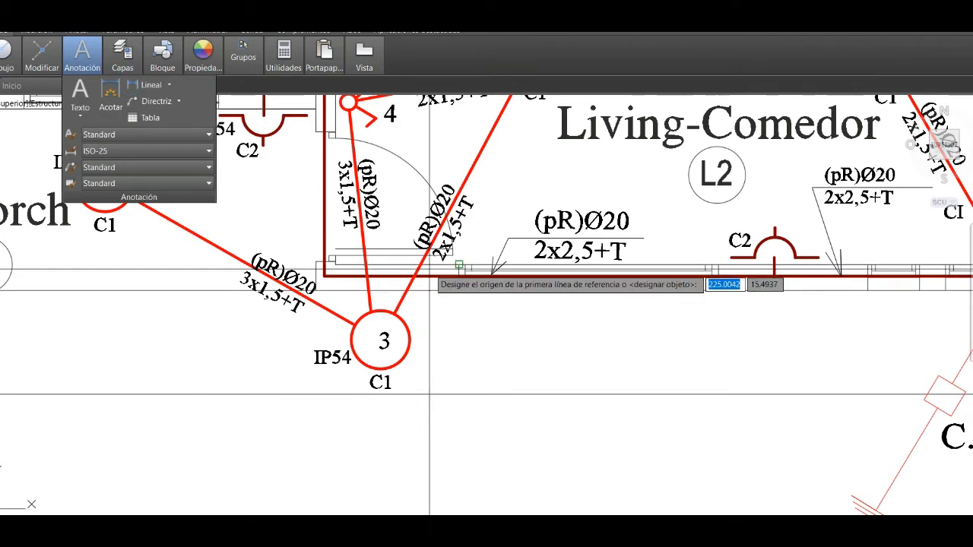
pyautogui.click(335, 264)
pyautogui.click(335, 291)
pyautogui.click(190, 266)
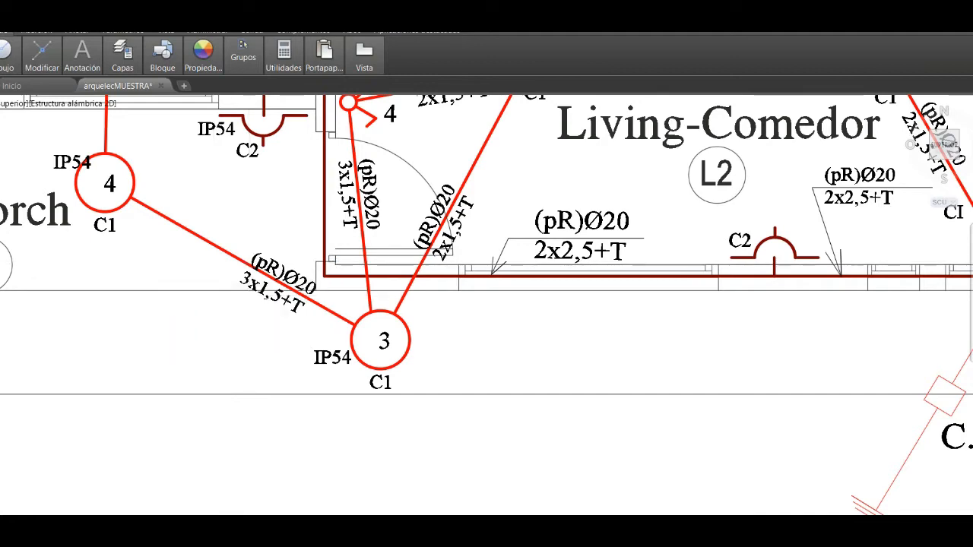
# - Start a polyline for circuit 1's route and set the current drawing color to green (Verde)
pyautogui.scroll(-4, 248, 297)
pyautogui.scroll(-4, 250, 317)
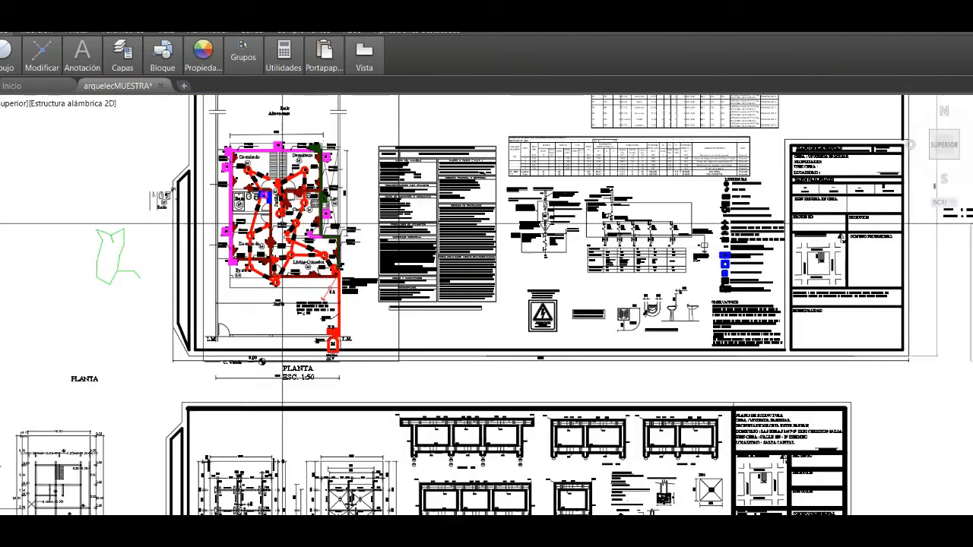
pyautogui.scroll(3, 251, 316)
pyautogui.scroll(4, 287, 234)
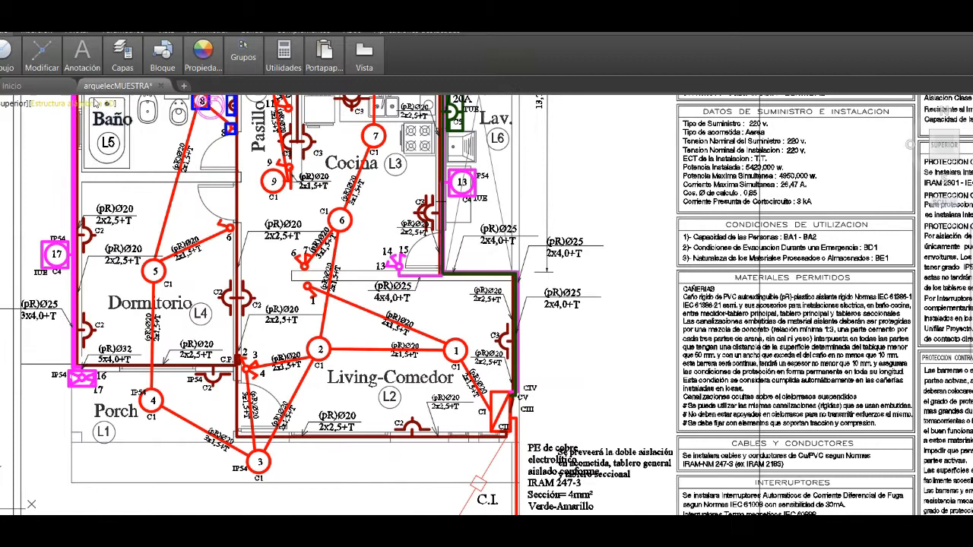
pyautogui.moveTo(53, 64)
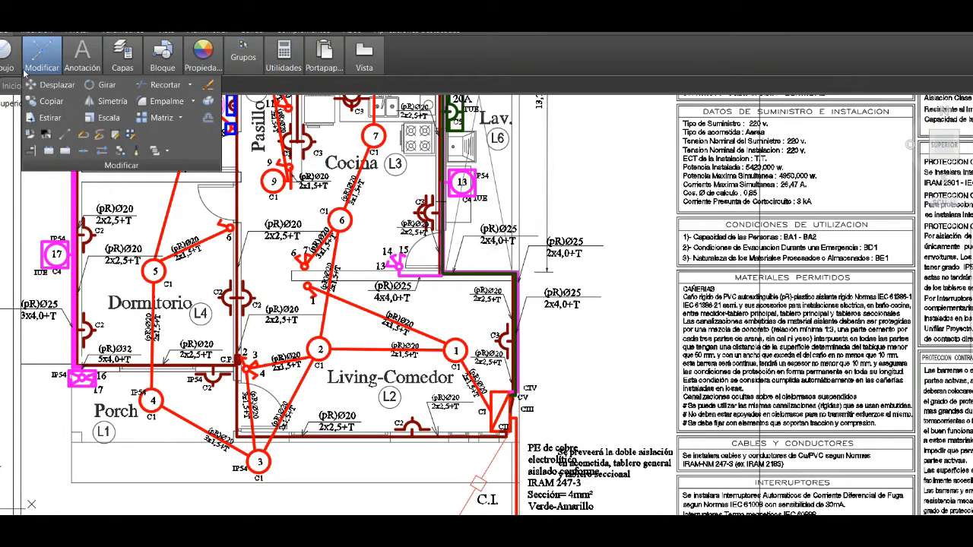
pyautogui.moveTo(15, 69)
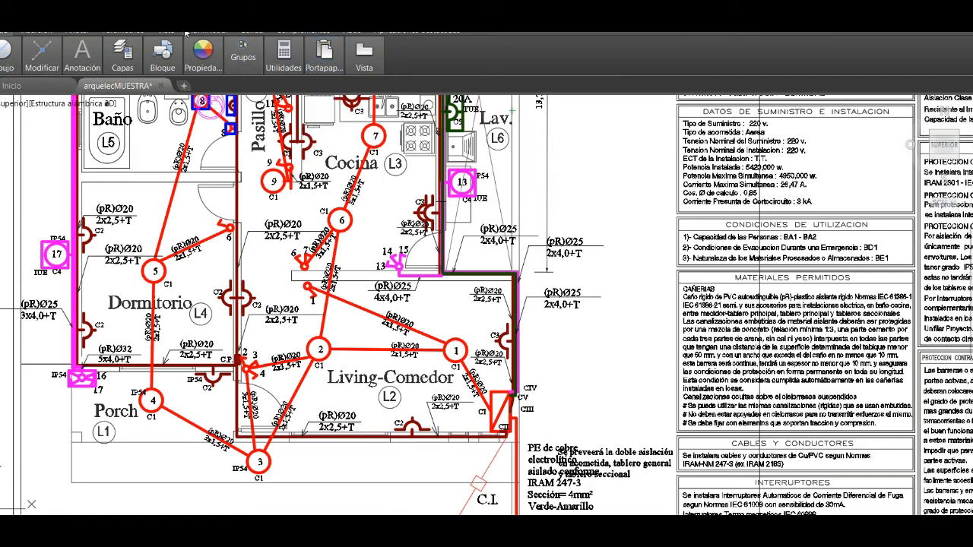
pyautogui.moveTo(212, 74)
pyautogui.click(292, 84)
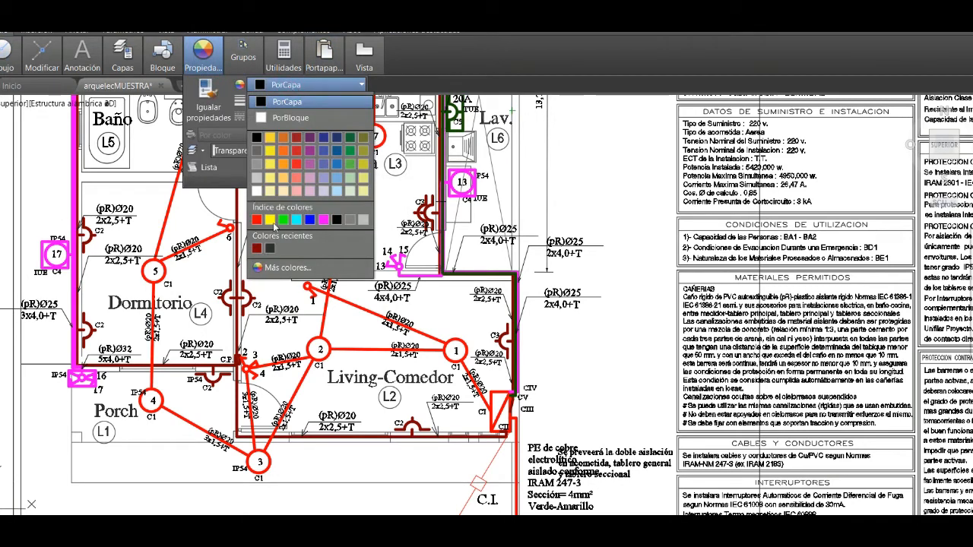
pyautogui.click(282, 219)
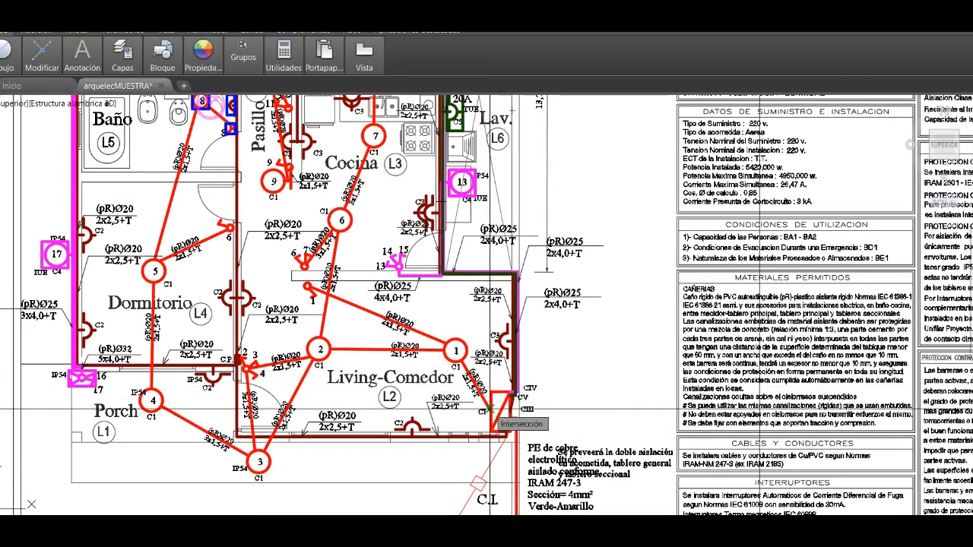
# - Set the current lineweight to 0.40 mm for tracing circuit 1's route
pyautogui.click(491, 411)
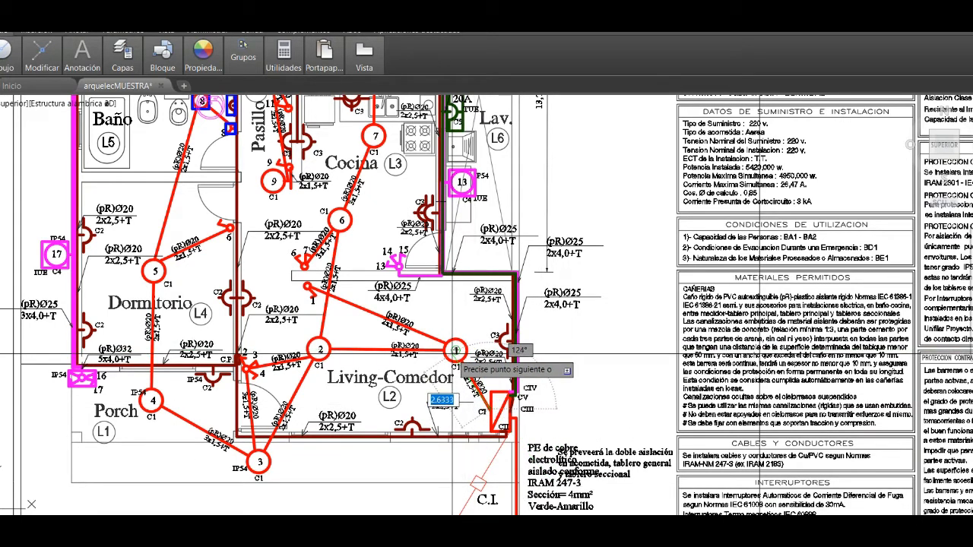
pyautogui.moveTo(204, 67)
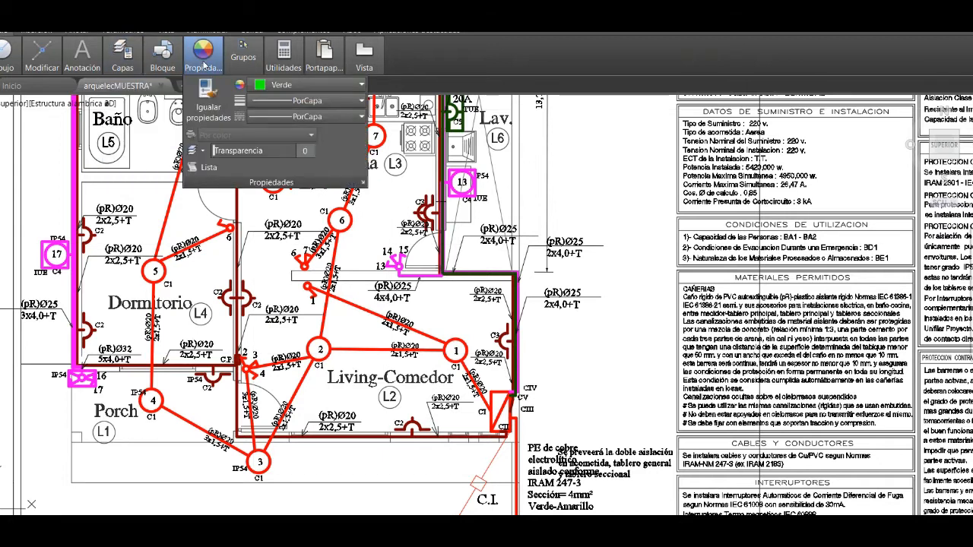
pyautogui.click(305, 101)
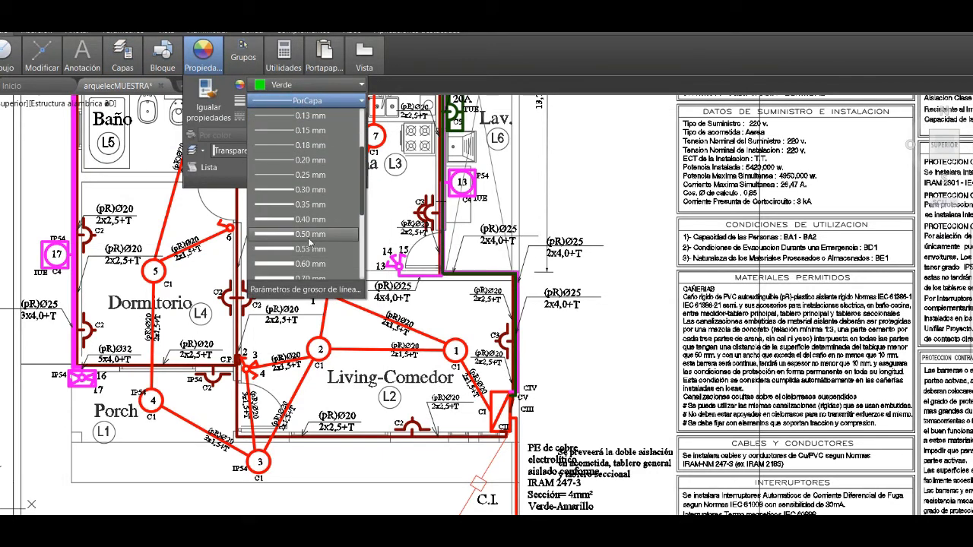
pyautogui.click(310, 220)
# - Trace circuit 1 with a green polyline from the panel in Living-Comedor through light outlets 1, 2 and 3 to outlet 4 in Porch
pyautogui.moveTo(21, 62)
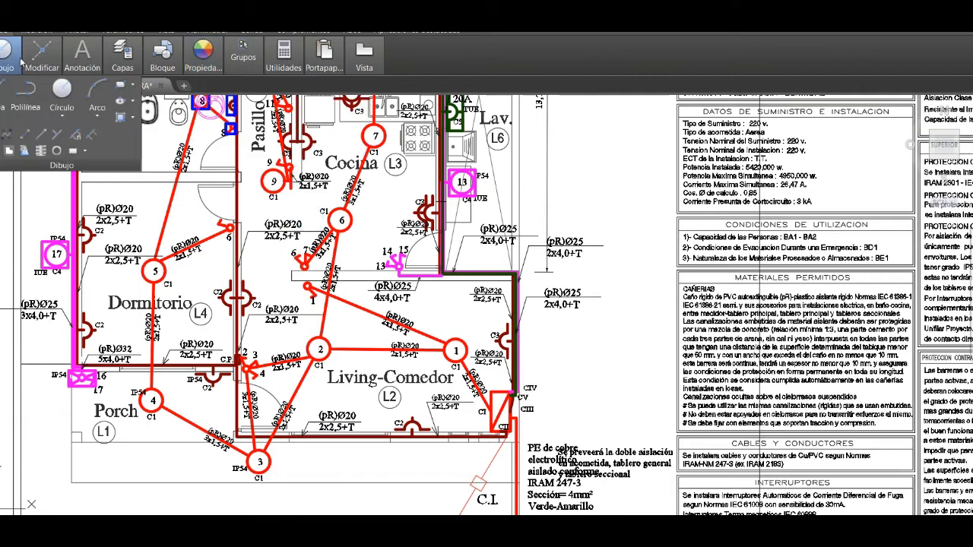
pyautogui.click(22, 91)
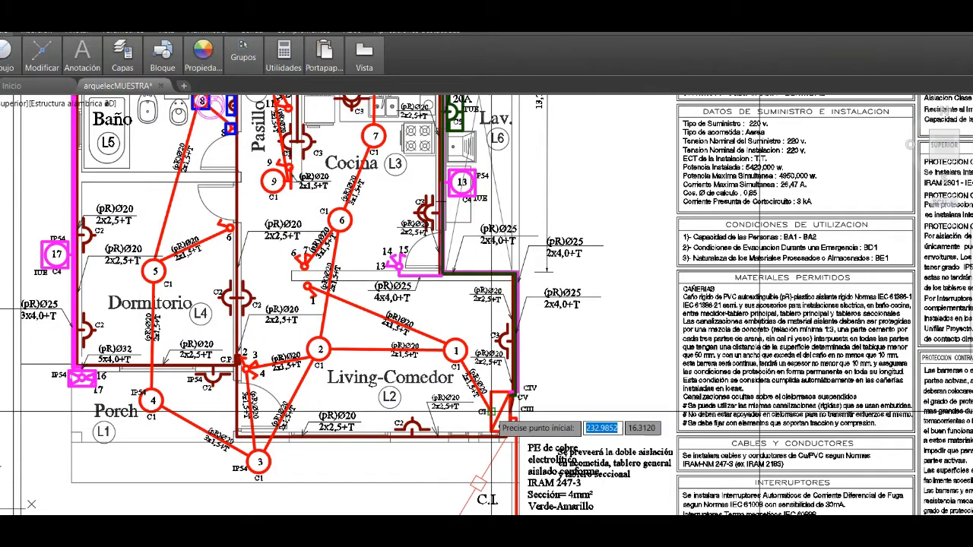
pyautogui.click(456, 351)
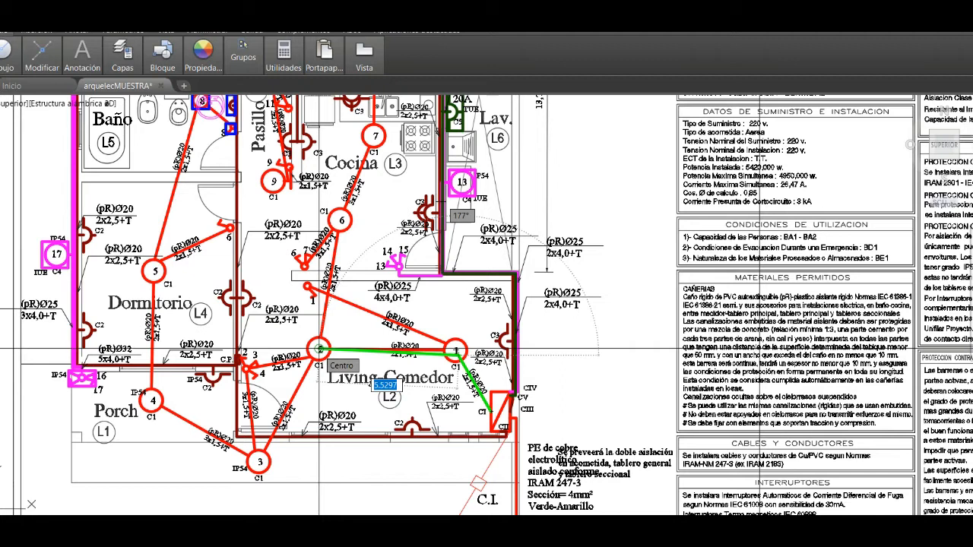
pyautogui.scroll(-2, 319, 349)
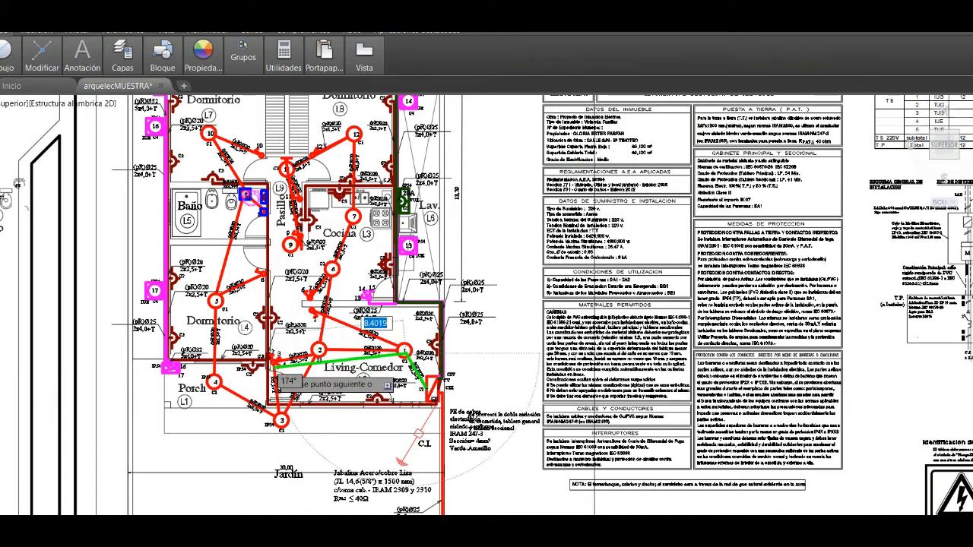
pyautogui.scroll(4, 274, 354)
pyautogui.click(390, 321)
pyautogui.click(296, 498)
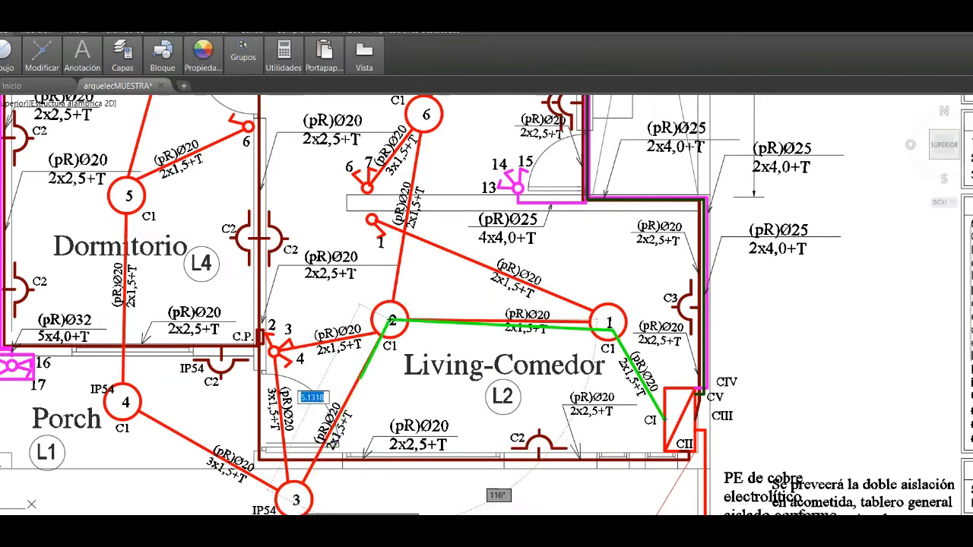
pyautogui.click(125, 402)
pyautogui.scroll(-2, 124, 400)
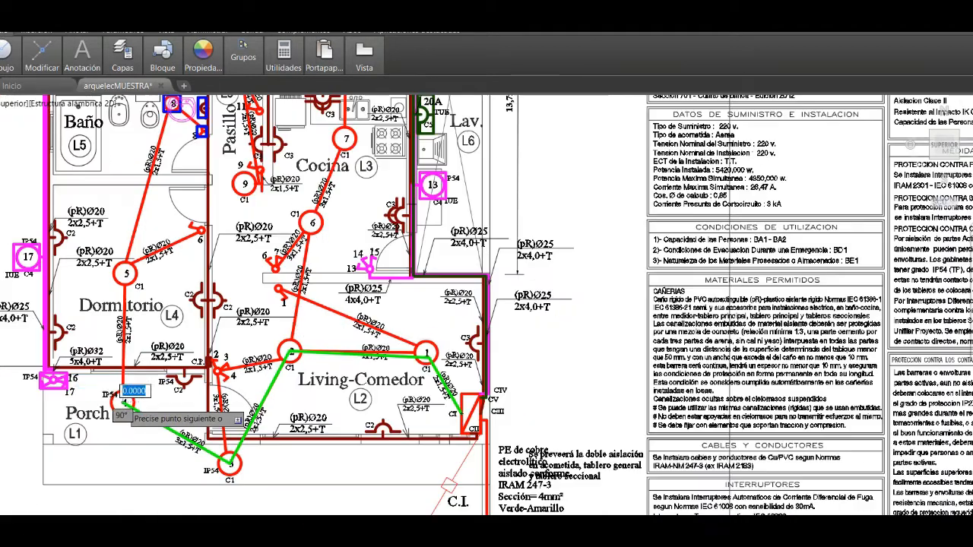
# - Continue the green polyline from outlet 4 through light outlets 5, 8 and 10, and finish it at switch 10
pyautogui.scroll(-2, 124, 400)
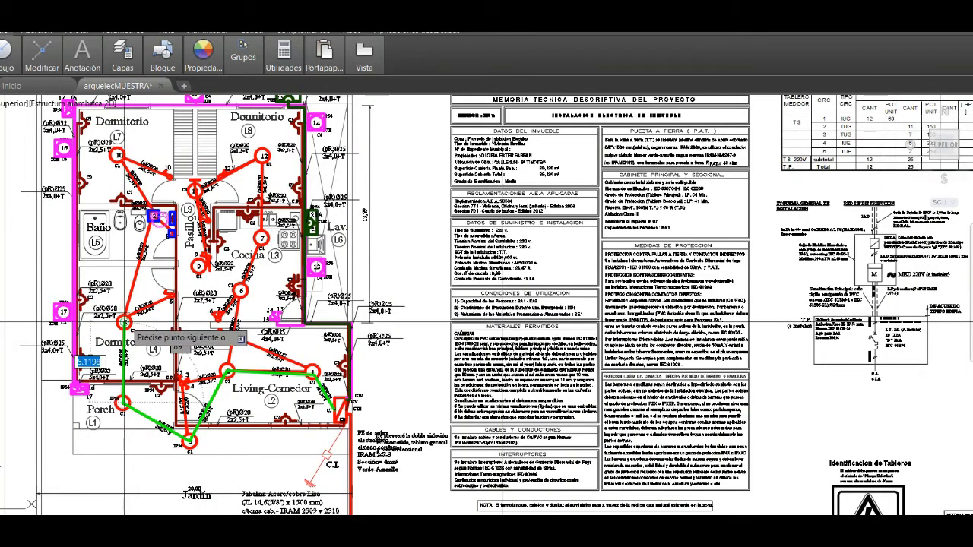
pyautogui.scroll(6, 156, 218)
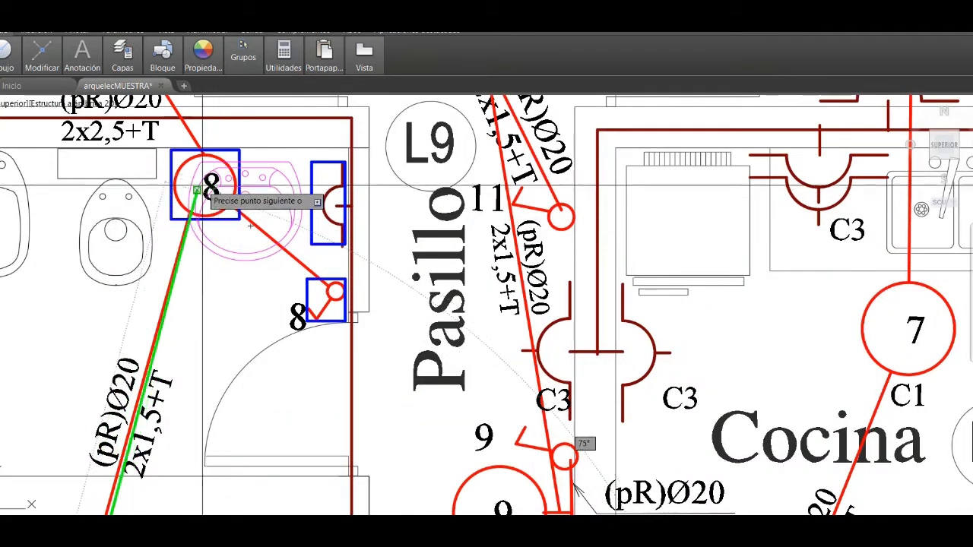
pyautogui.scroll(-5, 203, 185)
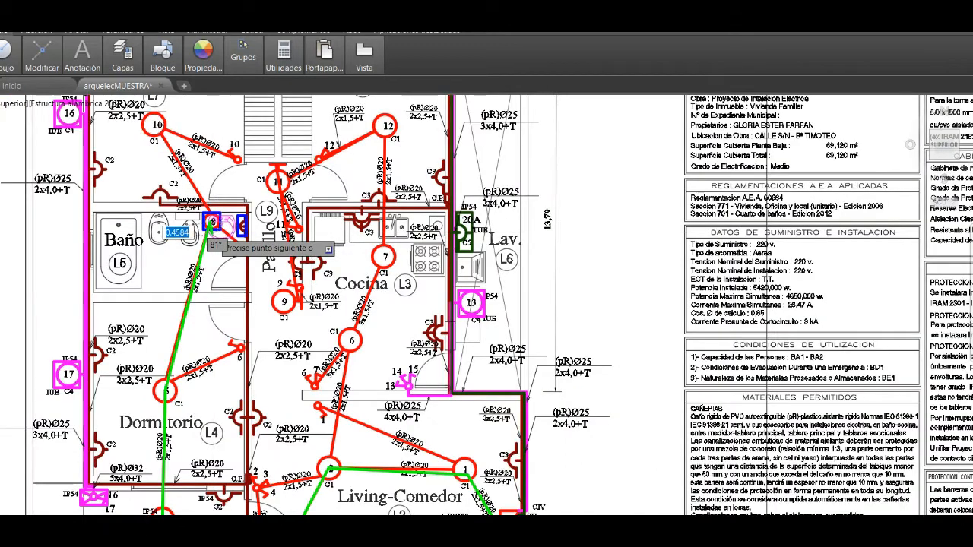
pyautogui.scroll(-2, 212, 222)
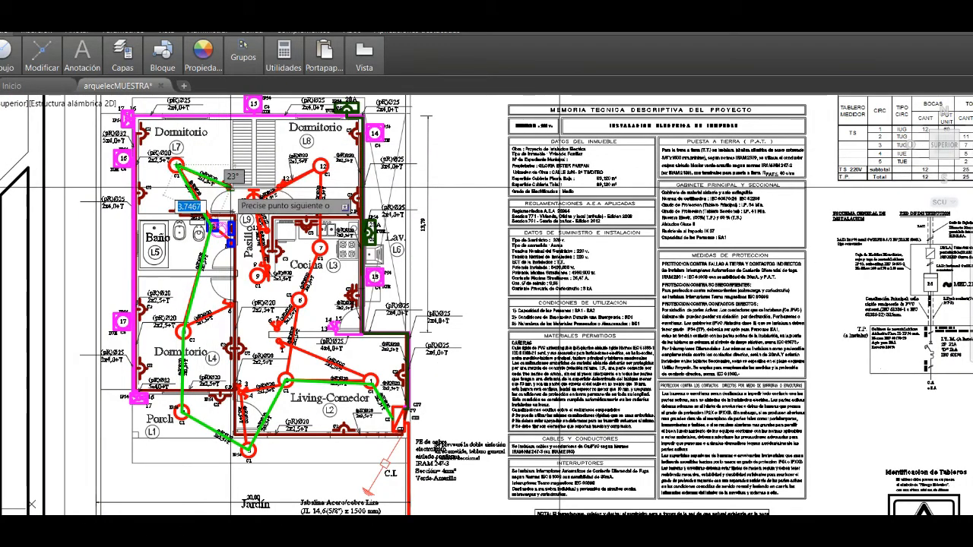
pyautogui.scroll(4, 228, 188)
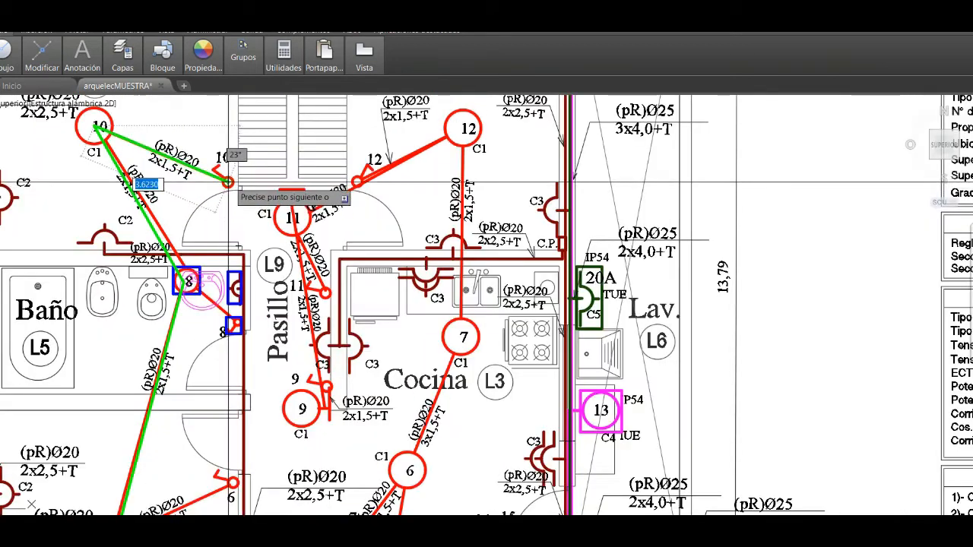
pyautogui.rightClick(219, 200)
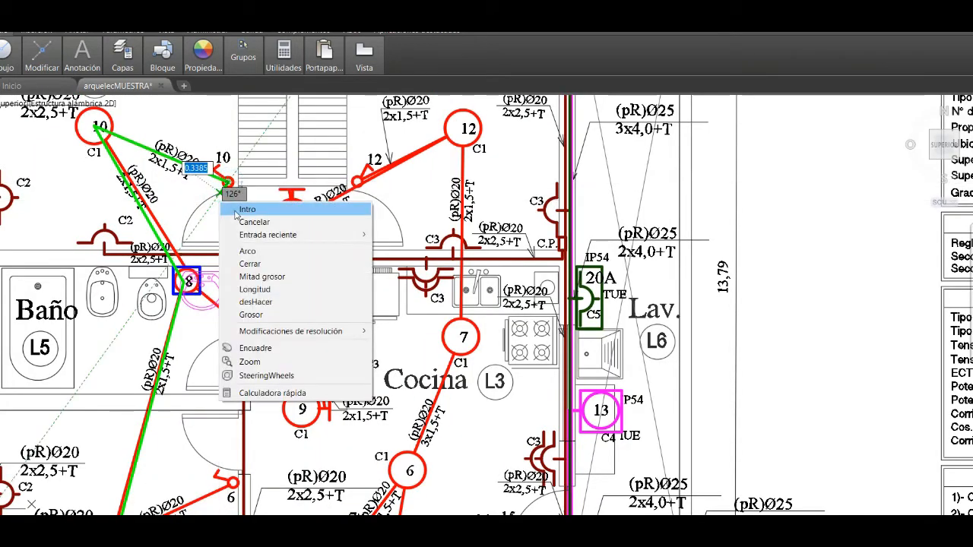
pyautogui.click(245, 210)
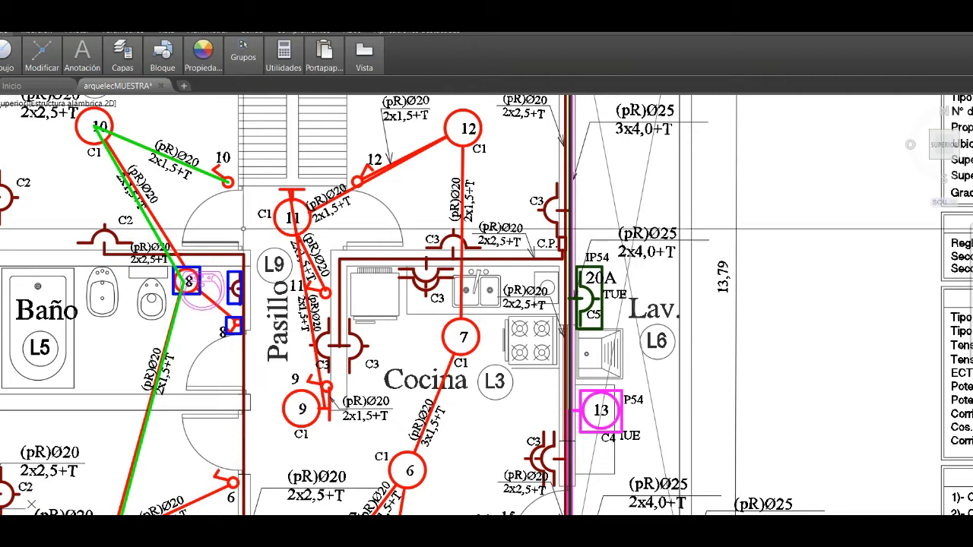
# - Move the green circuit 1 polyline out of the floor plan into the empty area beside the loose red polylines
pyautogui.scroll(-2, 211, 201)
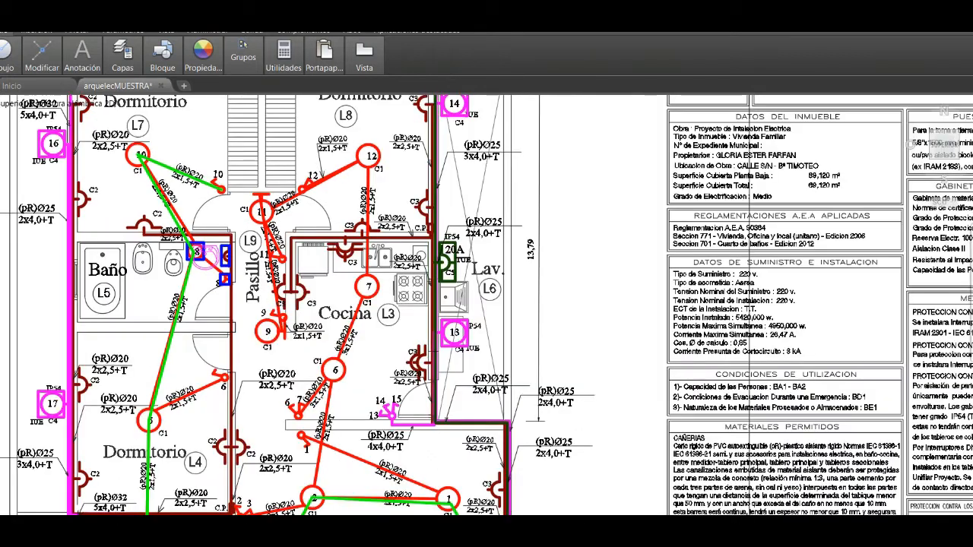
pyautogui.scroll(-2, 211, 201)
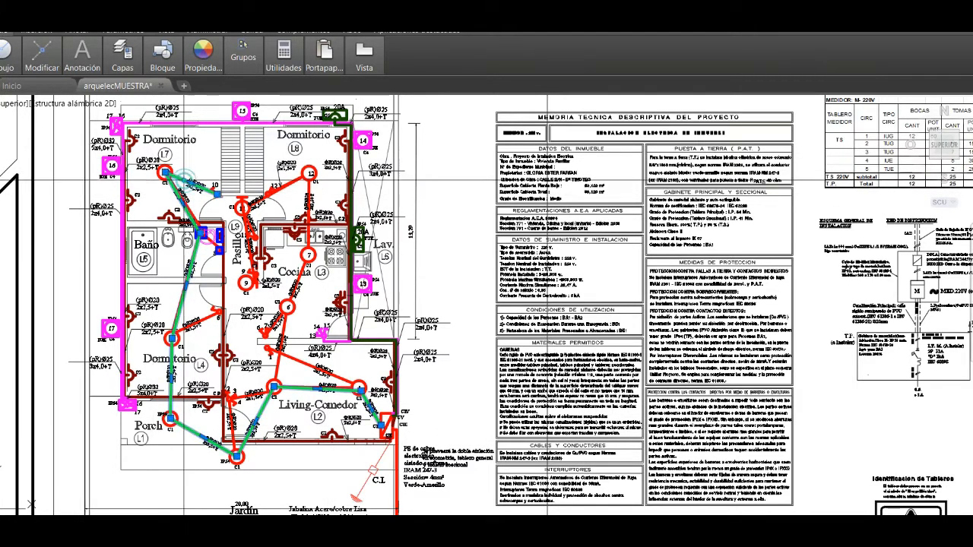
pyautogui.moveTo(55, 69)
pyautogui.click(52, 85)
pyautogui.click(229, 326)
pyautogui.scroll(-5, 231, 327)
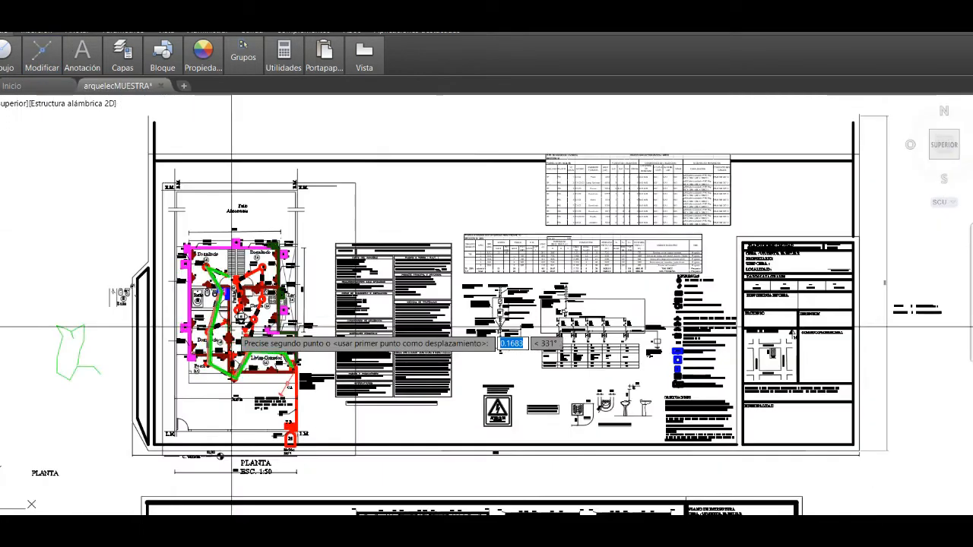
pyautogui.scroll(-2, 198, 265)
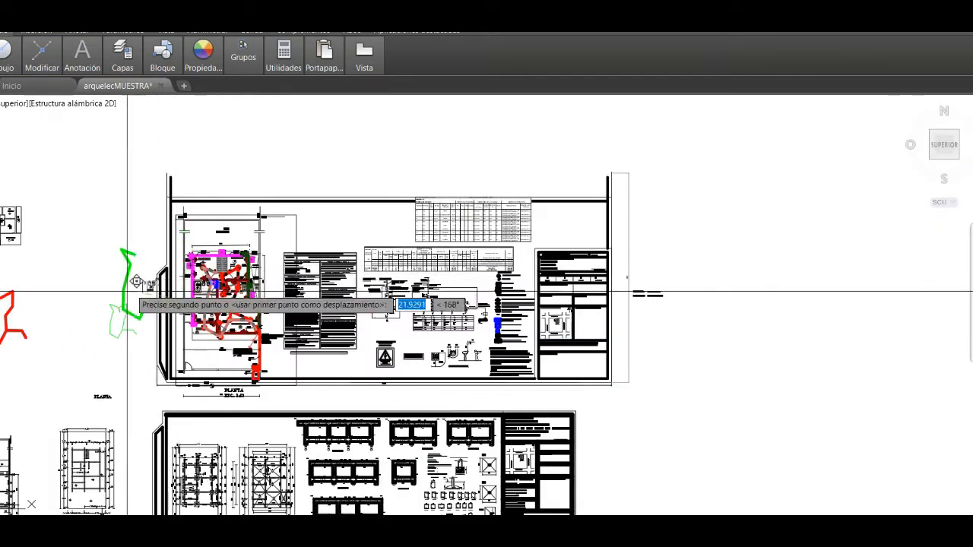
pyautogui.click(57, 318)
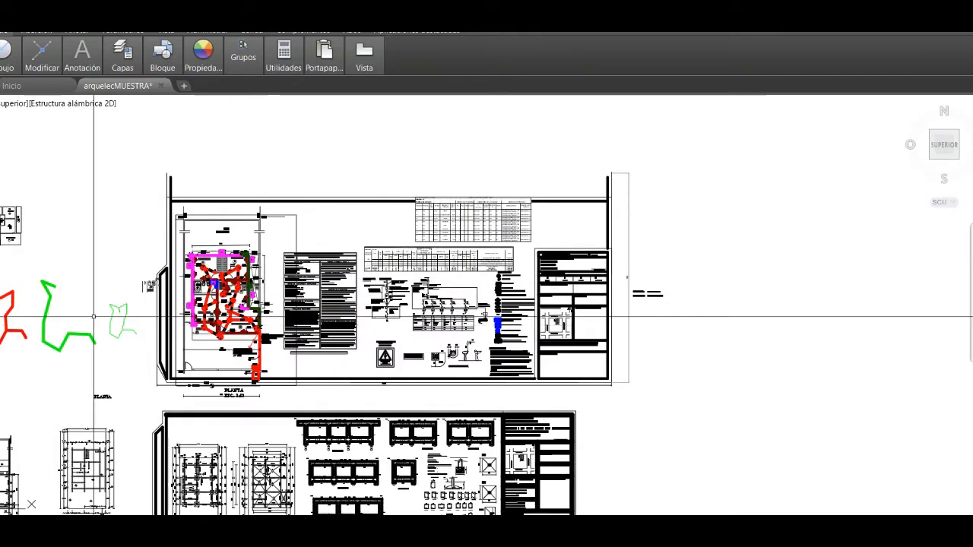
pyautogui.scroll(-2, 95, 315)
pyautogui.scroll(7, 99, 314)
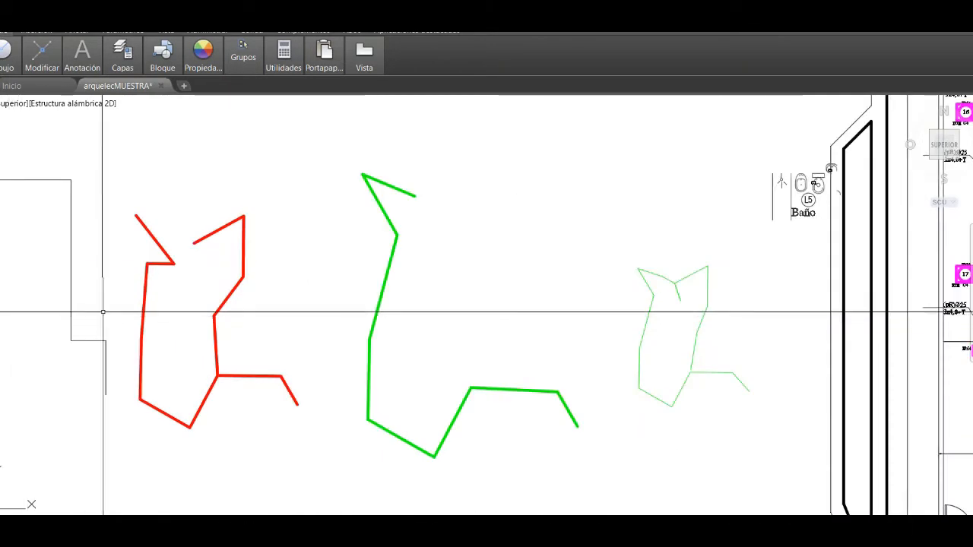
pyautogui.click(380, 293)
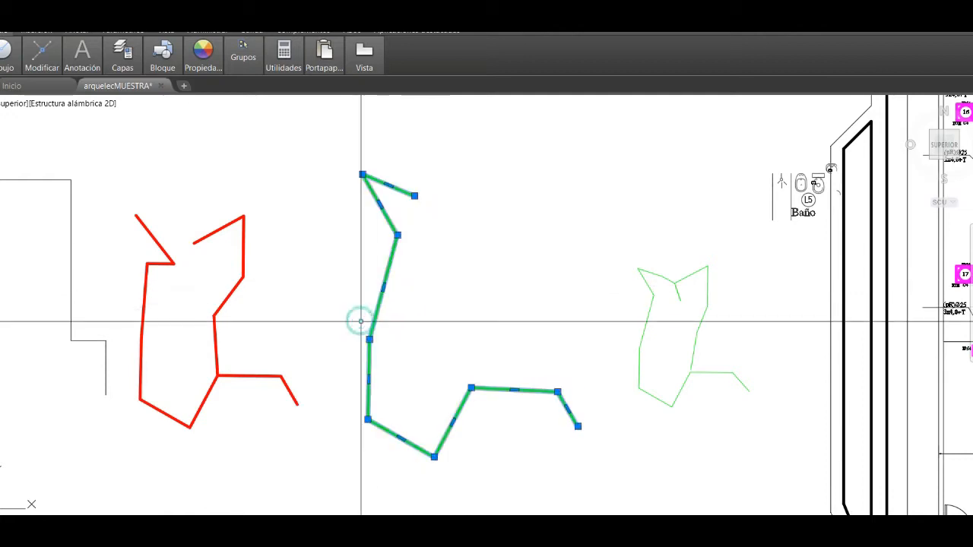
pyautogui.click(45, 70)
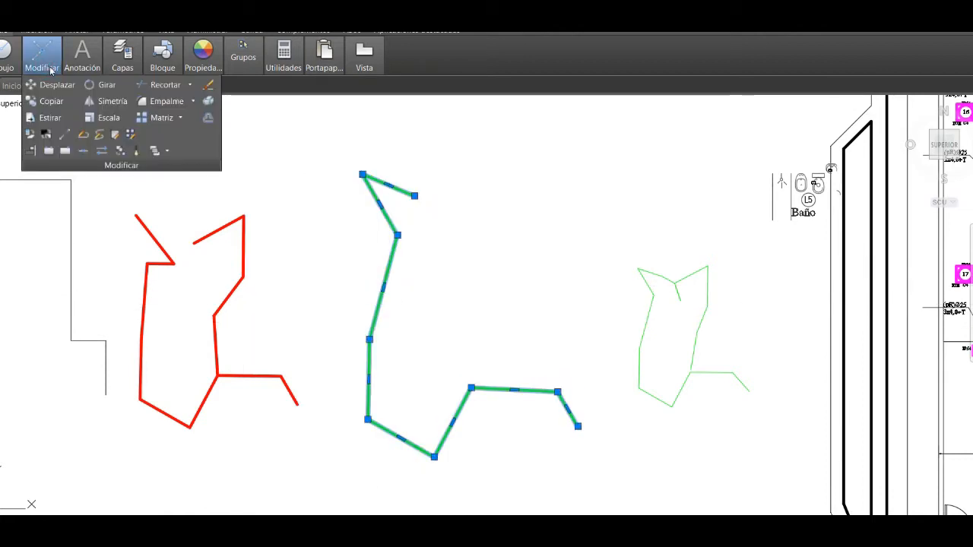
pyautogui.moveTo(71, 67)
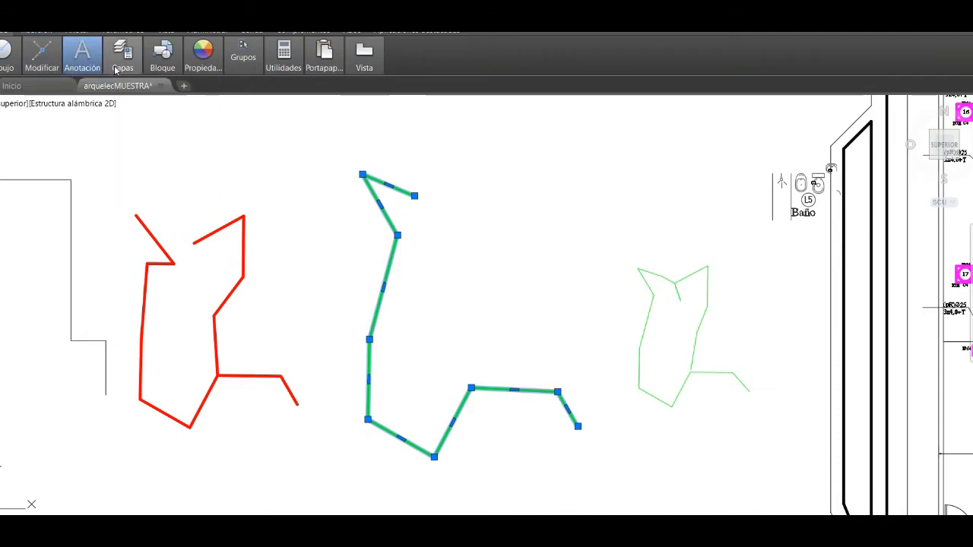
pyautogui.press('Escape')
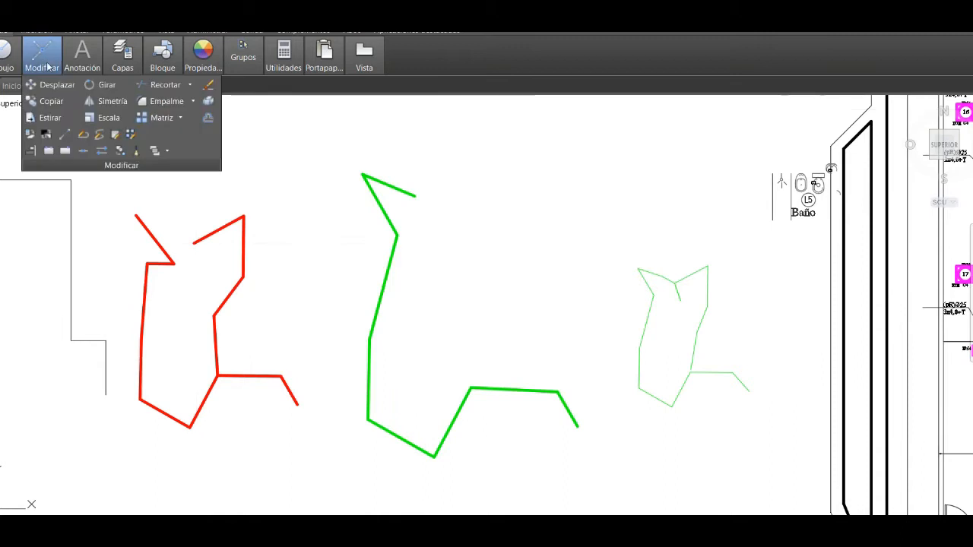
# - Scale the moved green polyline by a factor of 0.5, using the vertex midway along its long side as base point
pyautogui.click(375, 326)
pyautogui.rightClick(376, 325)
pyautogui.click(376, 325)
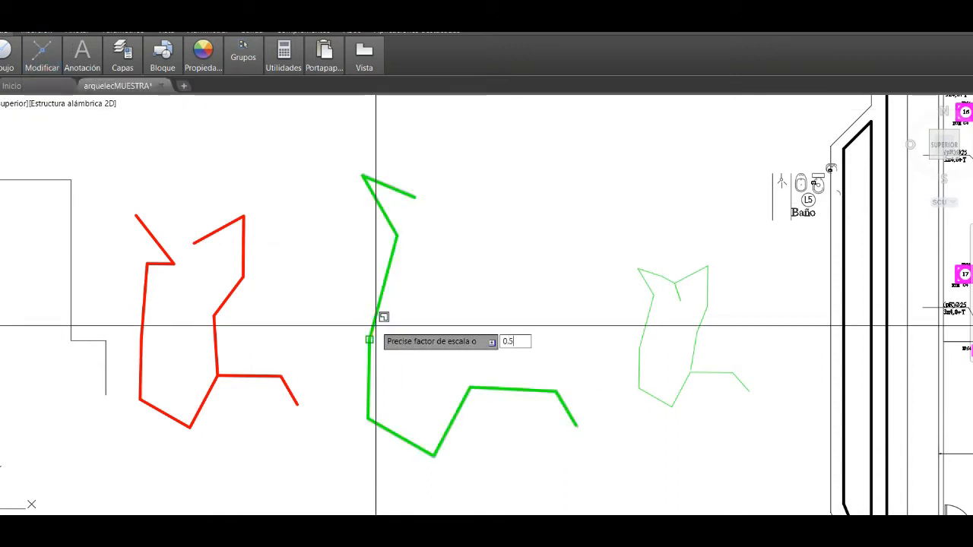
pyautogui.write('0.5')
pyautogui.press('Return')
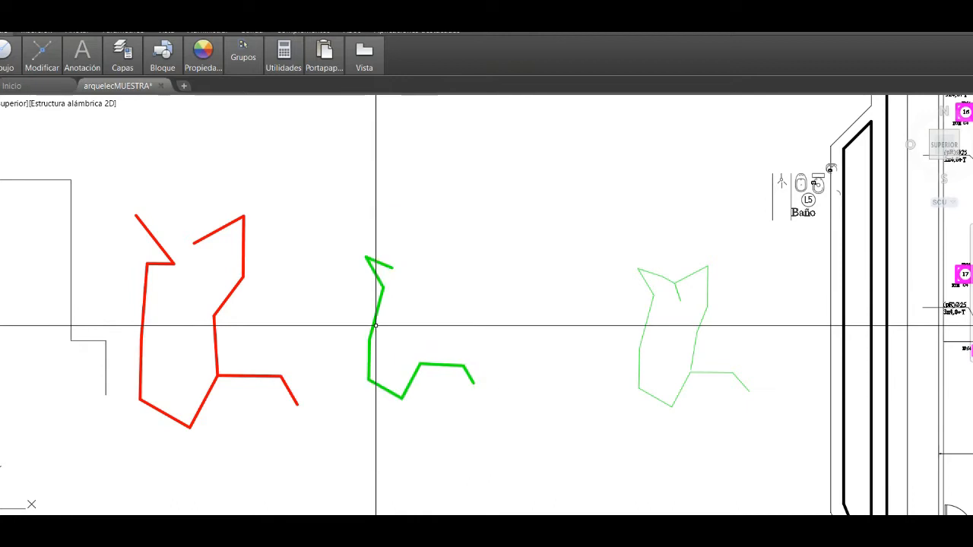
pyautogui.click(203, 403)
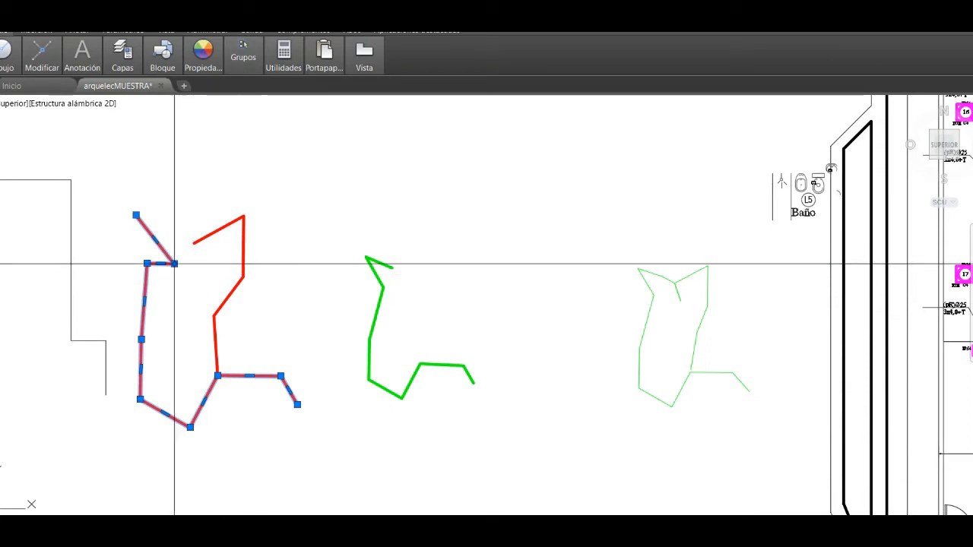
pyautogui.press('Escape')
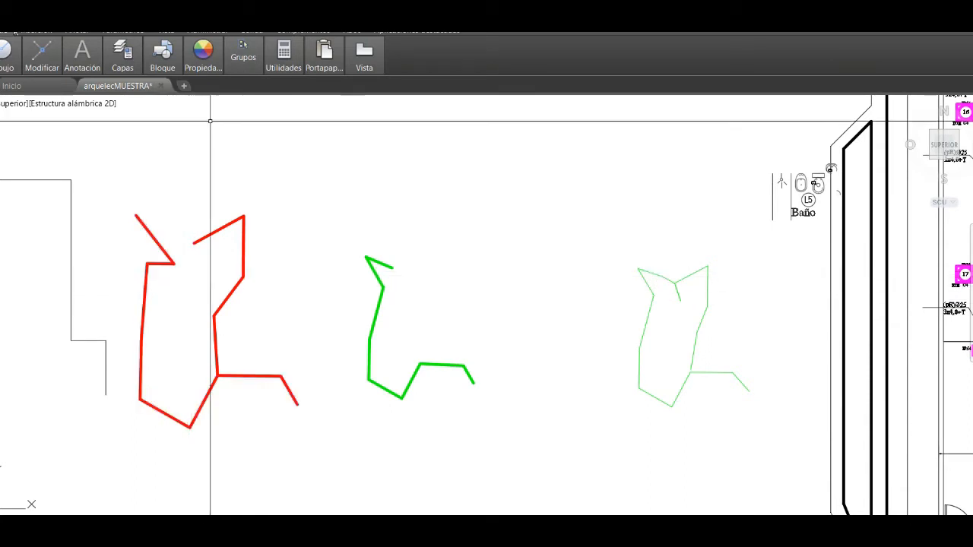
pyautogui.click(80, 68)
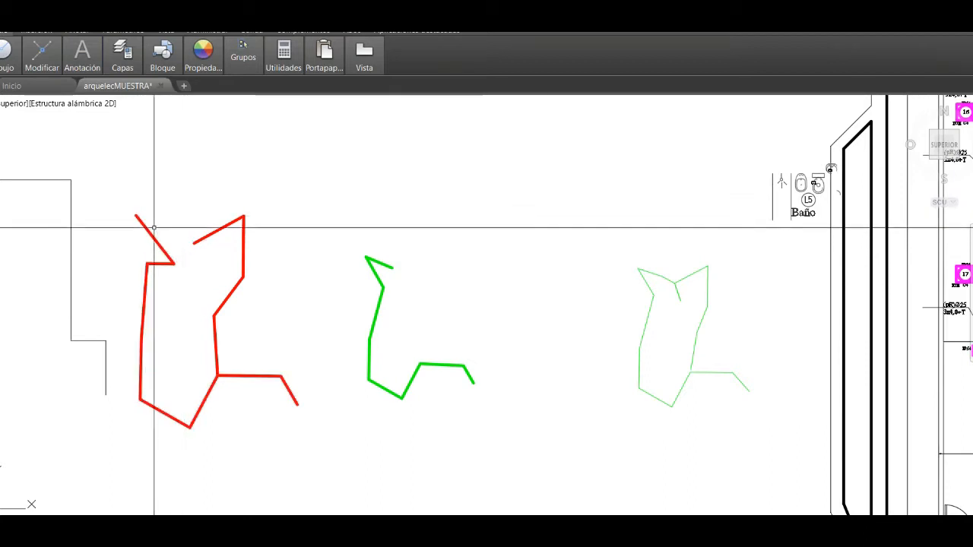
pyautogui.click(47, 73)
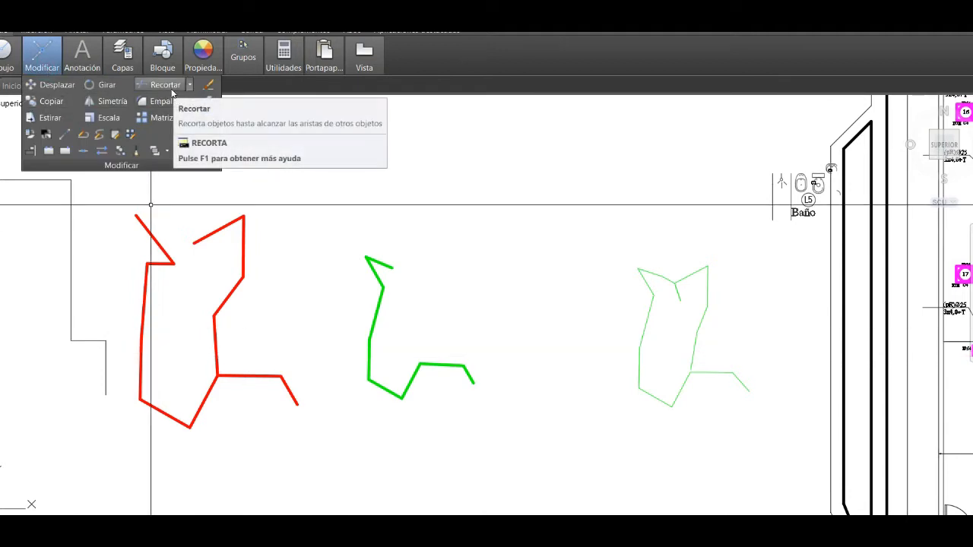
pyautogui.click(169, 86)
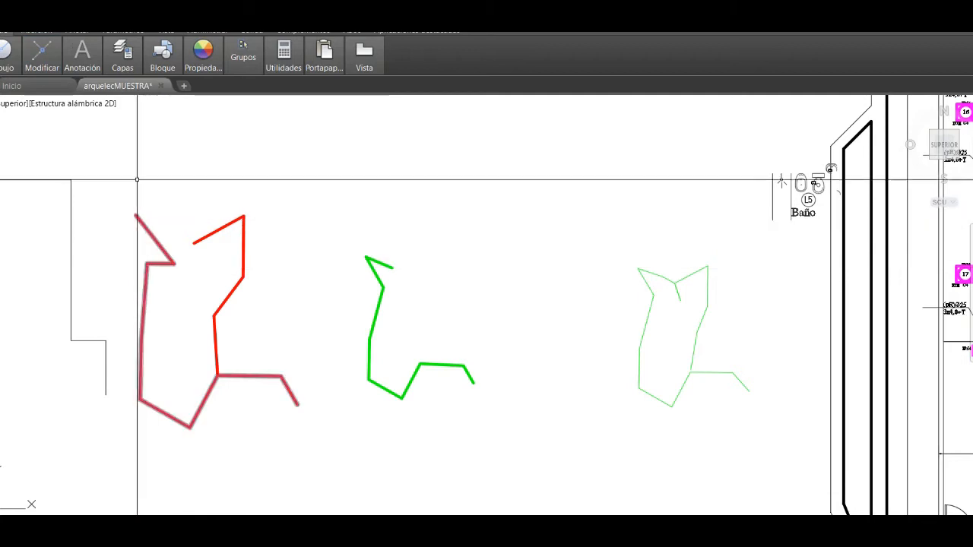
pyautogui.press('Escape')
# - Measure the length of the longer loose red polyline with the Lengthen command and read it in the command history window
pyautogui.click(41, 61)
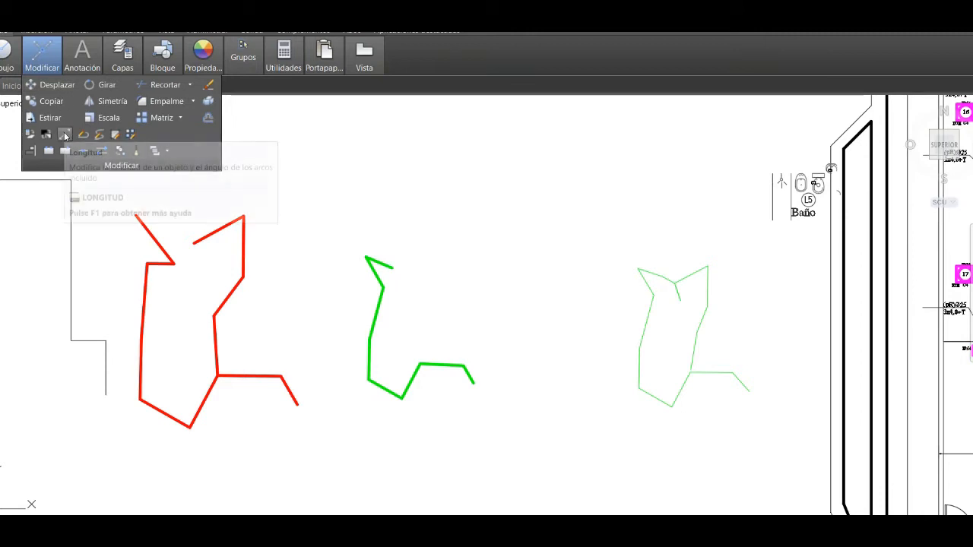
pyautogui.click(66, 136)
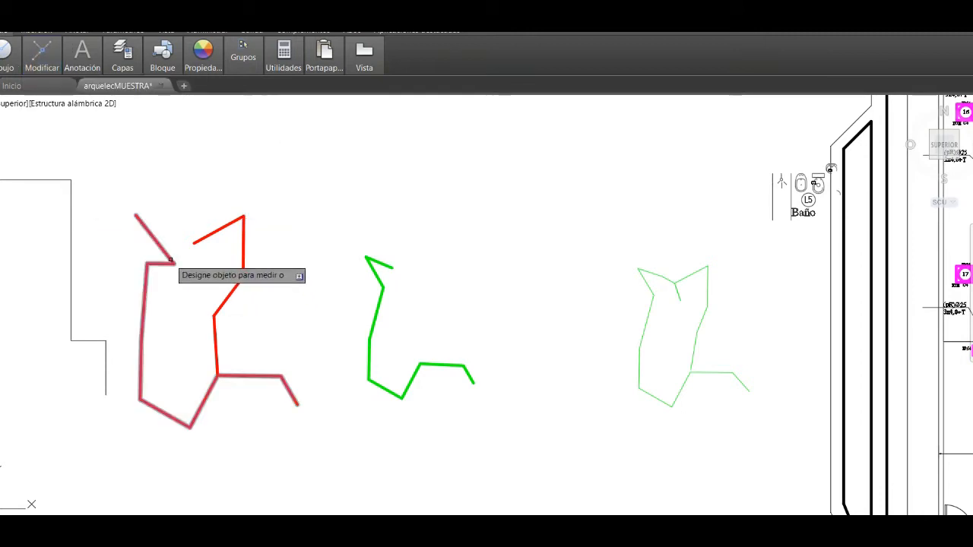
pyautogui.click(171, 260)
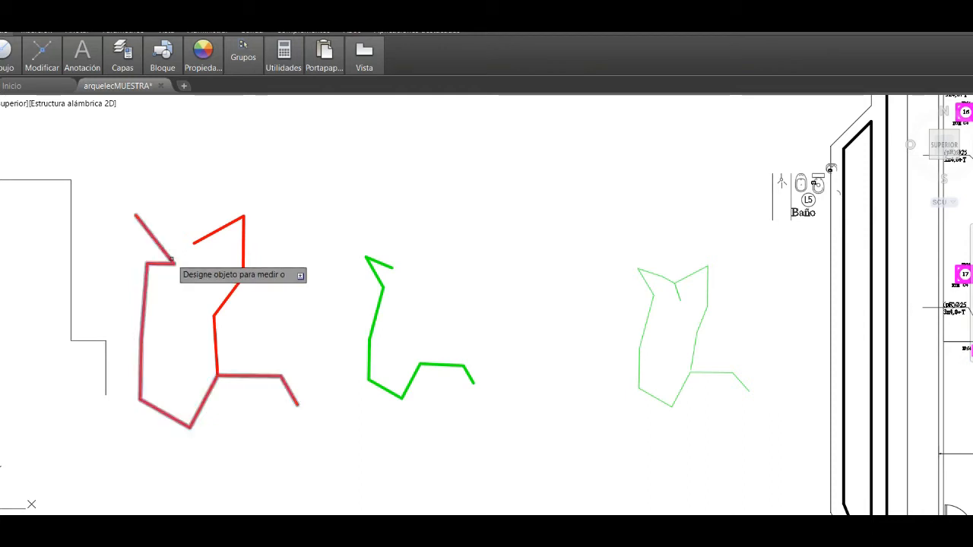
pyautogui.click(169, 255)
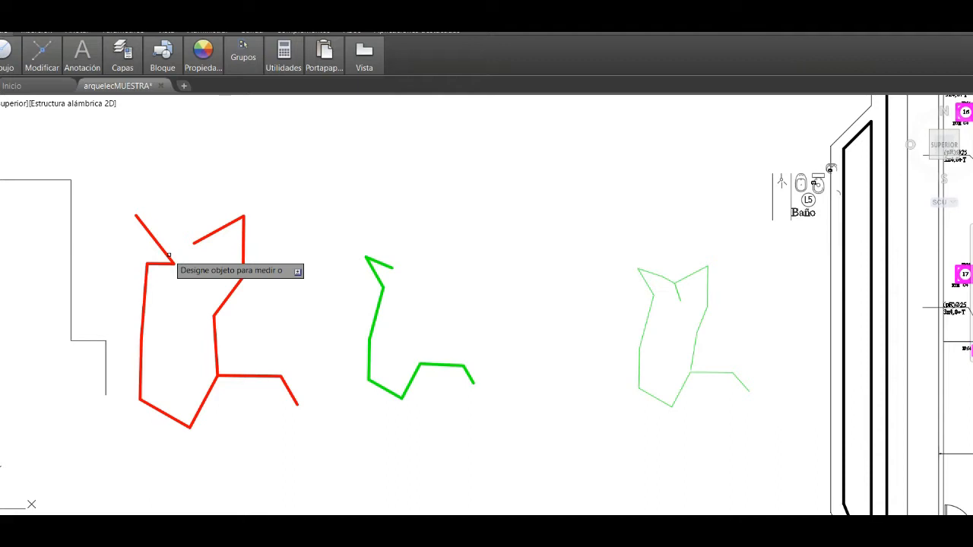
pyautogui.press('F2')
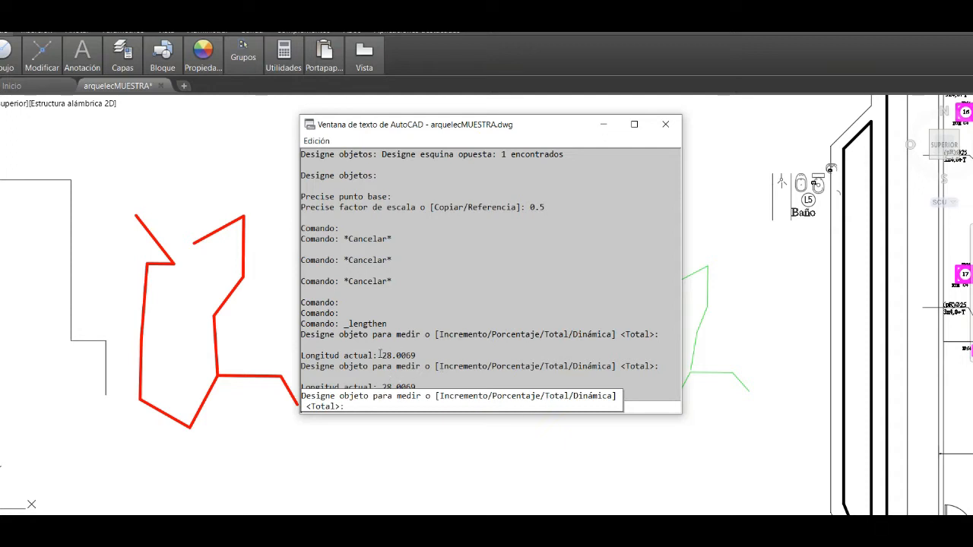
pyautogui.moveTo(382, 354); pyautogui.dragTo(416, 355)
pyautogui.press('Escape')
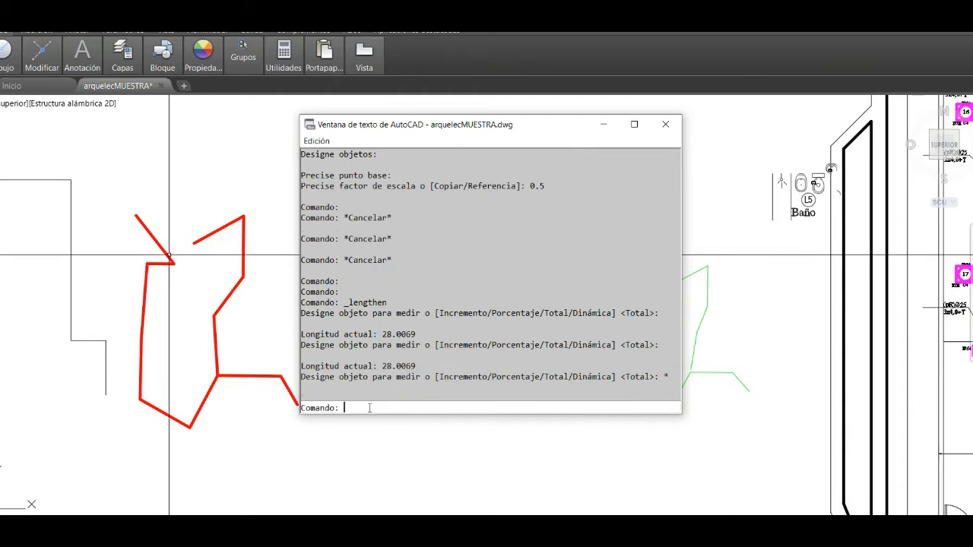
pyautogui.click(665, 124)
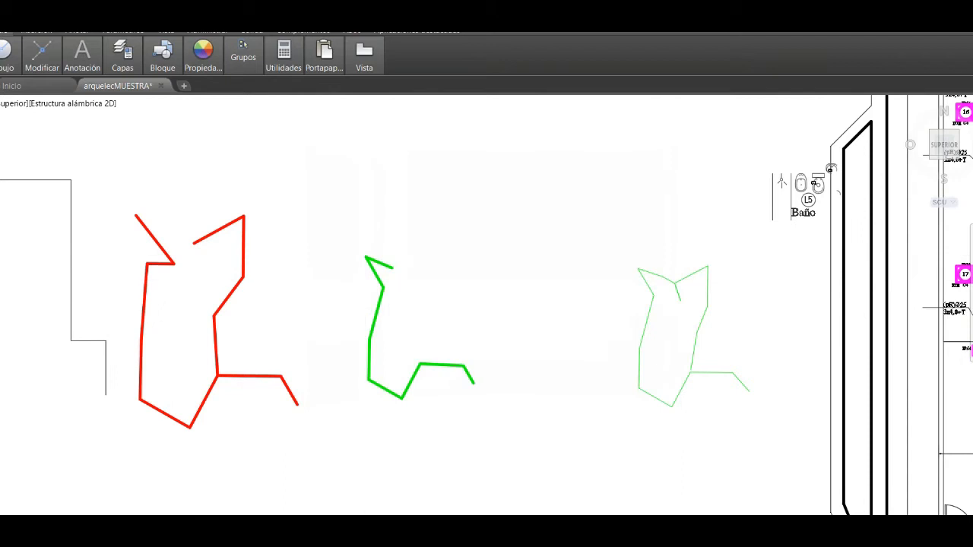
# - Examine circuit 1's route and conductor labels on the floor plan, from the panel in Living-Comedor to Porch, Baño, Pasillo and Cocina
pyautogui.scroll(-4, 365, 281)
pyautogui.scroll(4, 718, 316)
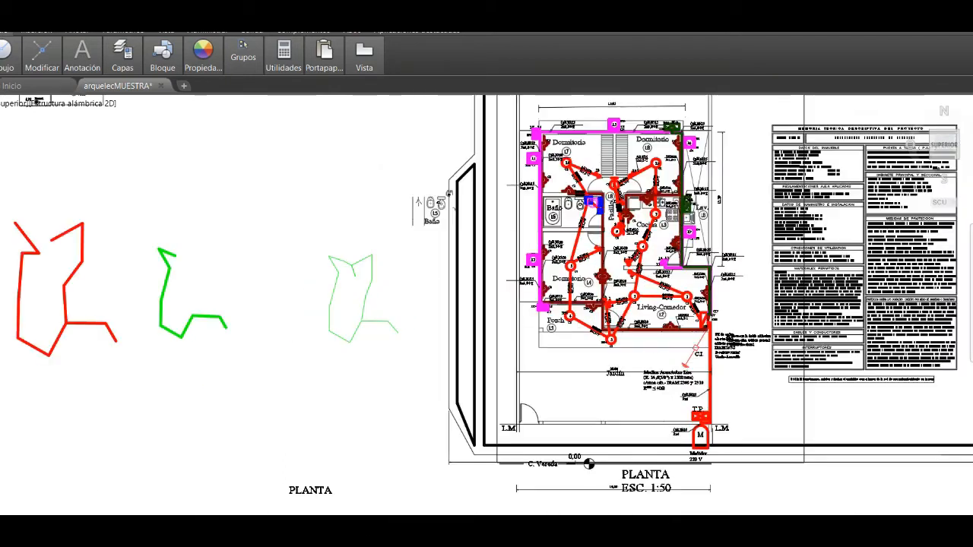
pyautogui.scroll(4, 710, 316)
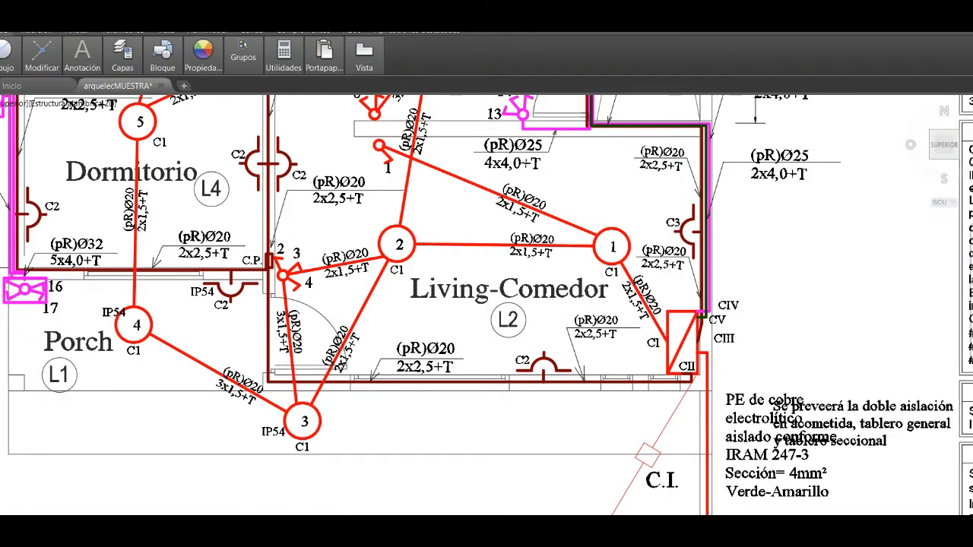
pyautogui.scroll(2, 669, 338)
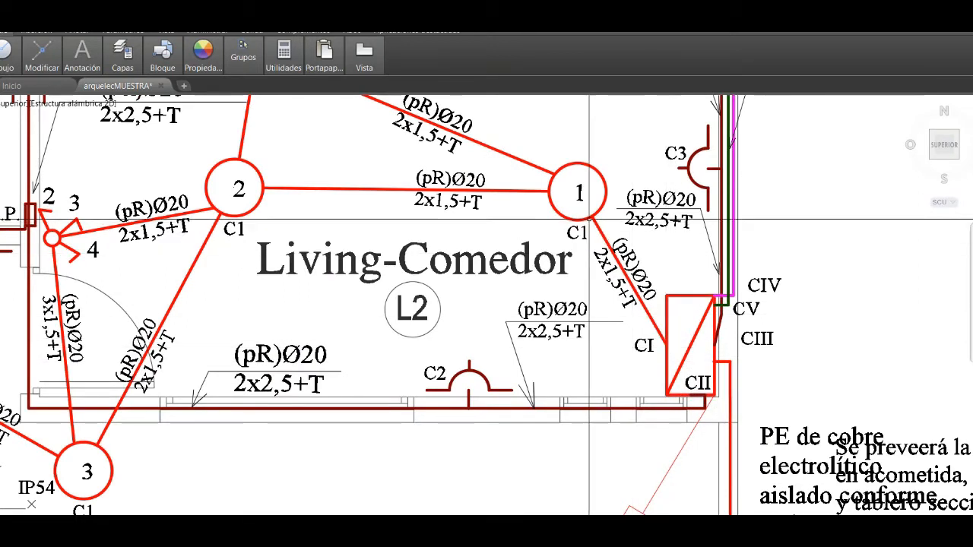
pyautogui.scroll(-3, 589, 221)
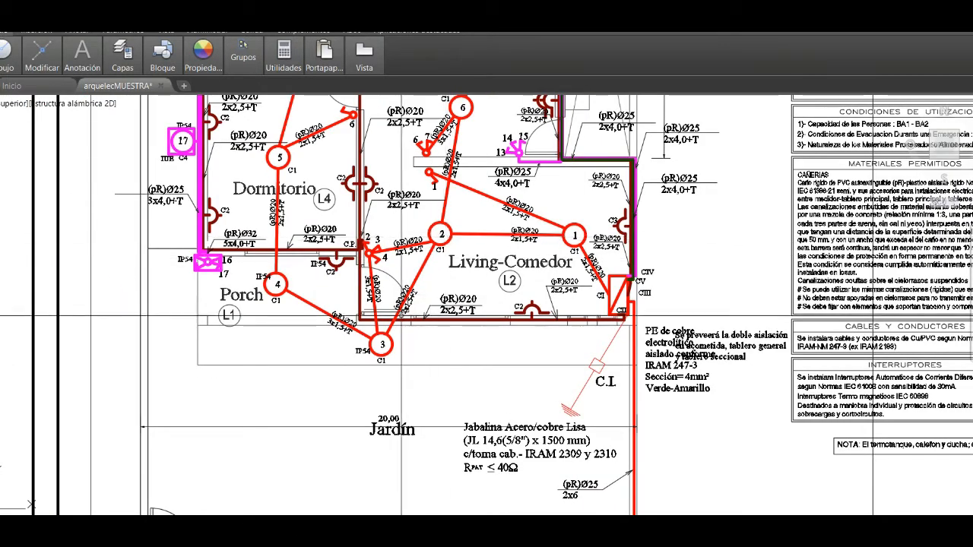
pyautogui.scroll(-5, 276, 238)
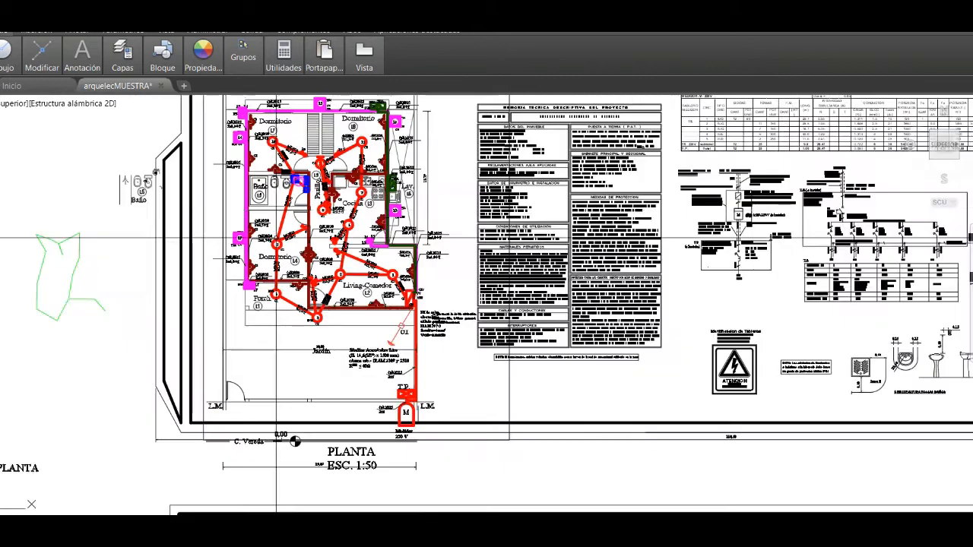
pyautogui.scroll(4, 295, 180)
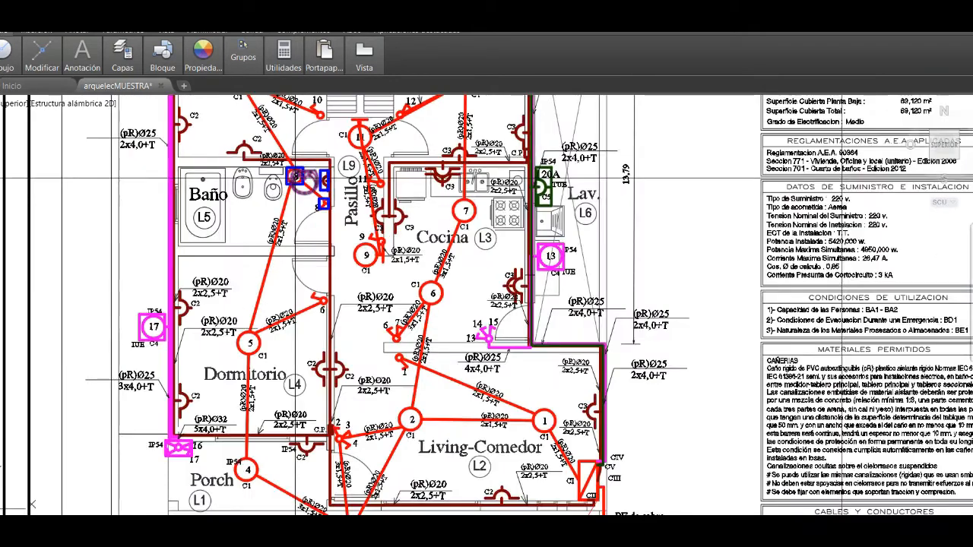
pyautogui.scroll(2, 295, 178)
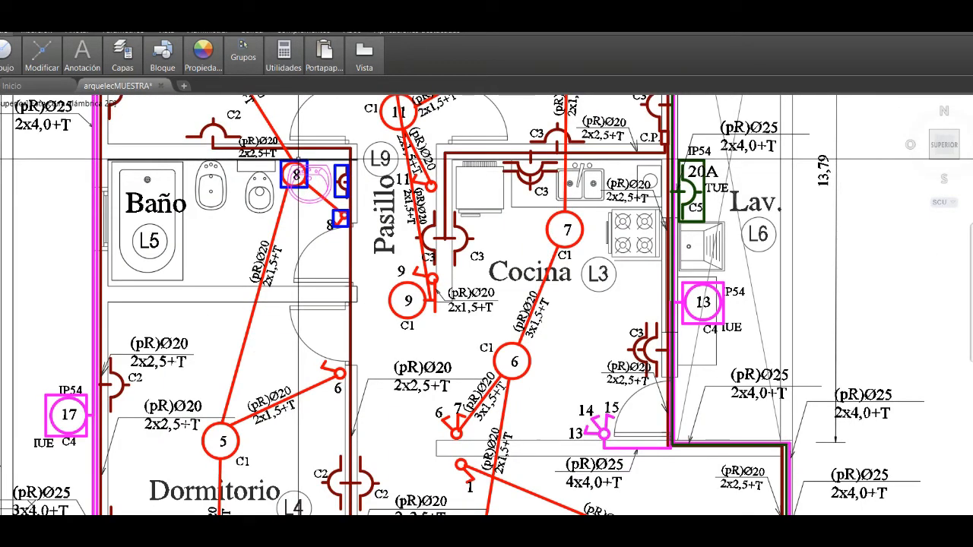
pyautogui.scroll(-2, 295, 175)
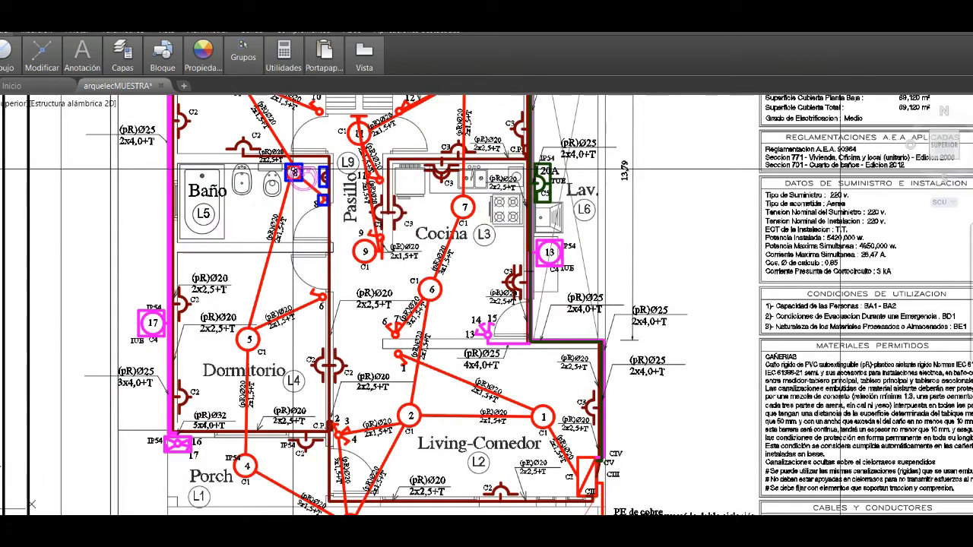
pyautogui.scroll(-2, 295, 175)
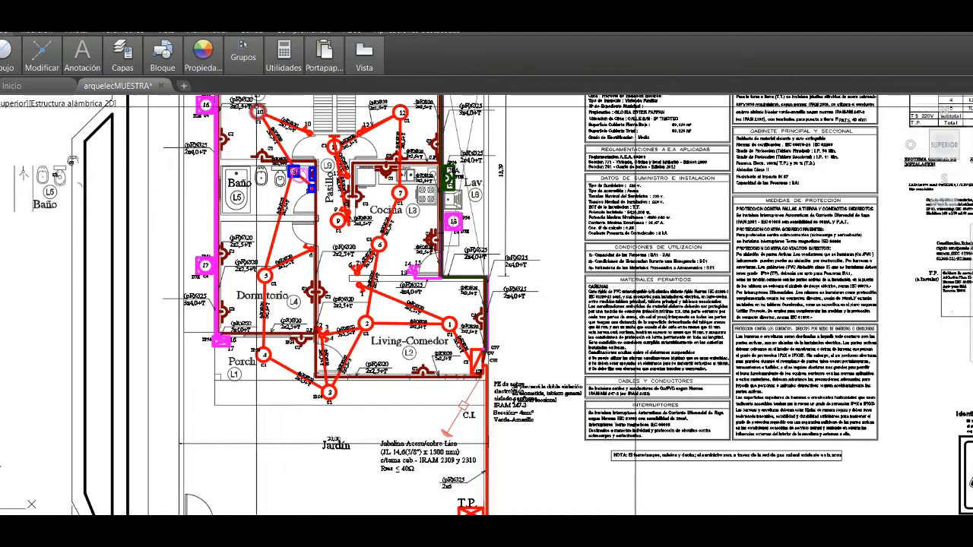
pyautogui.scroll(2, 317, 133)
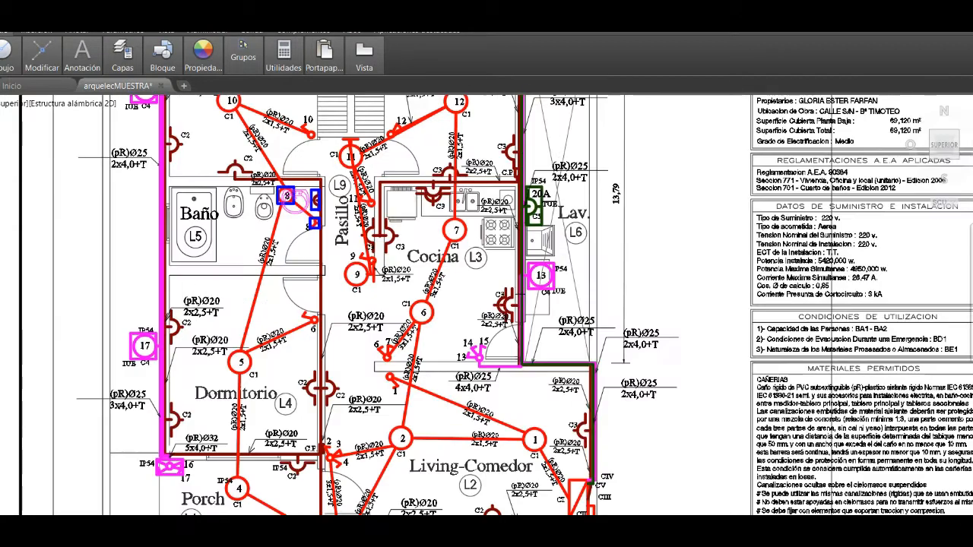
pyautogui.scroll(2, 310, 135)
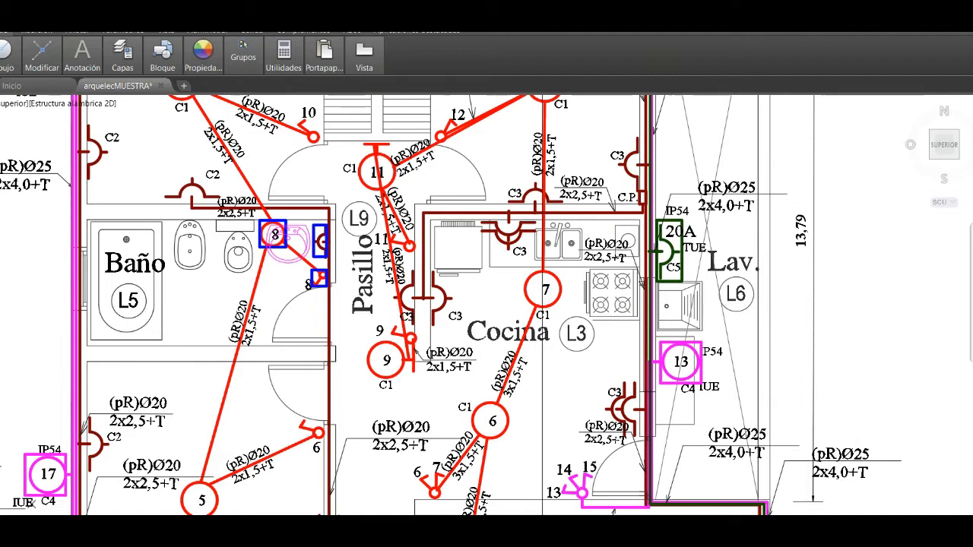
# - Switch to the load analysis spreadsheet in Excel and fill in 28,1 as circuit 1's length in metres
pyautogui.moveTo(554, 532)
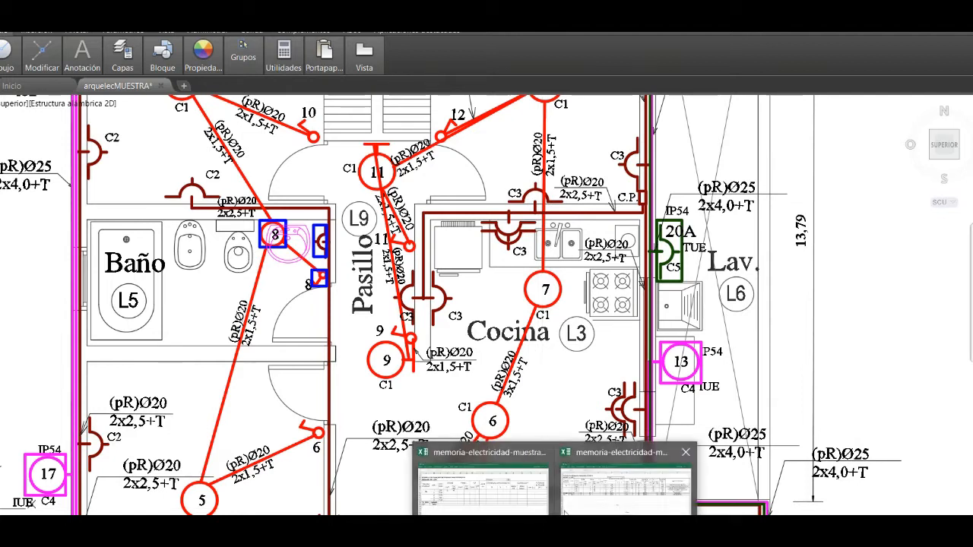
pyautogui.click(517, 496)
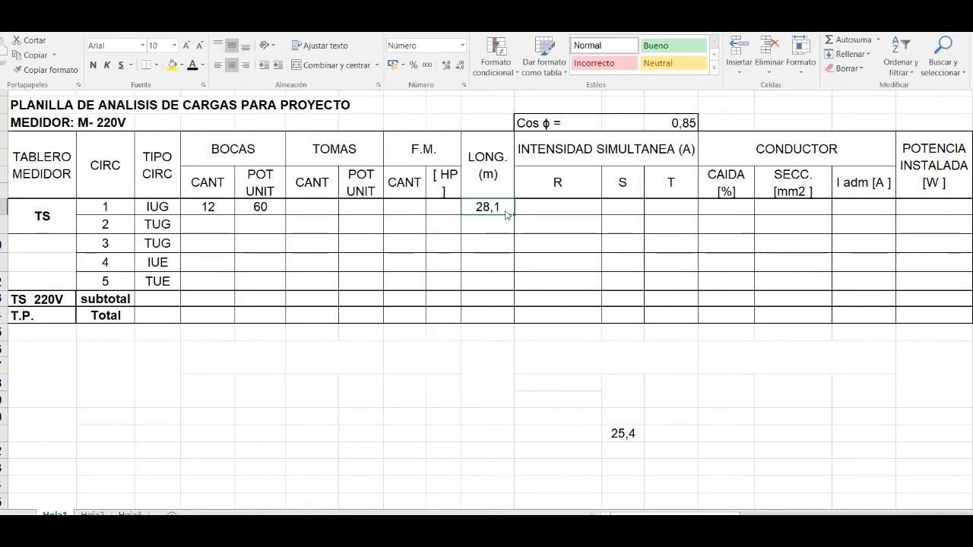
pyautogui.click(504, 209)
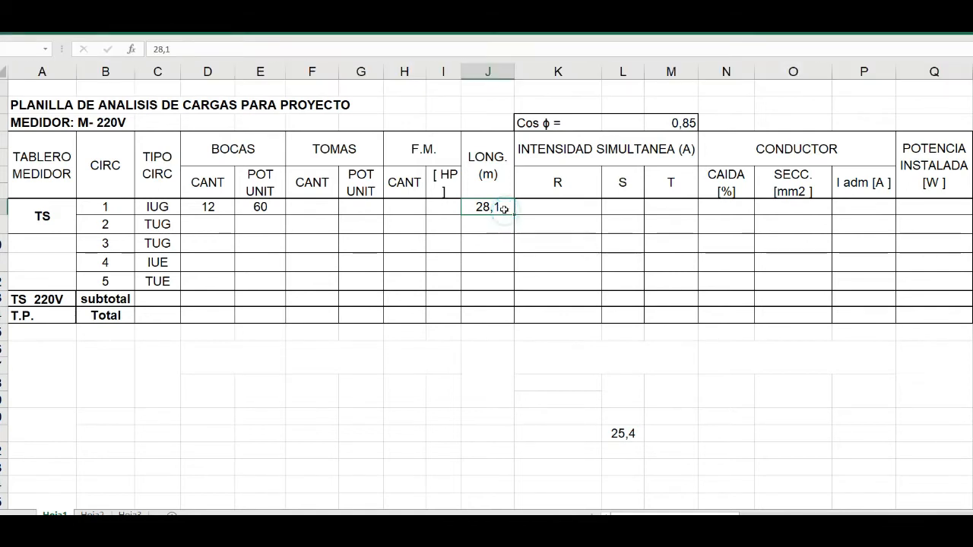
pyautogui.click(487, 206)
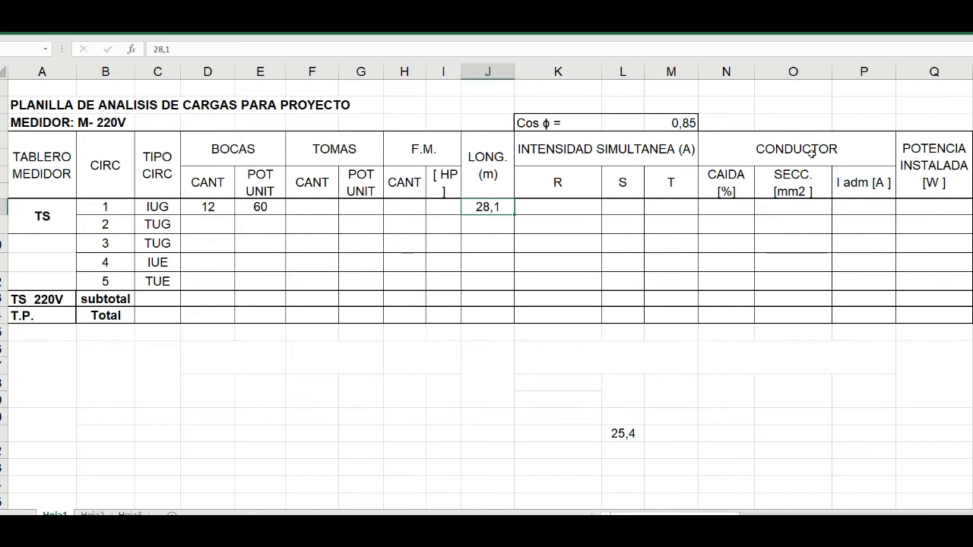
# - Check circuit 1's conductor label beside outlet 1 in the AutoCAD plan and enter 1,5 mm² as its section in the Excel sheet
pyautogui.click(795, 206)
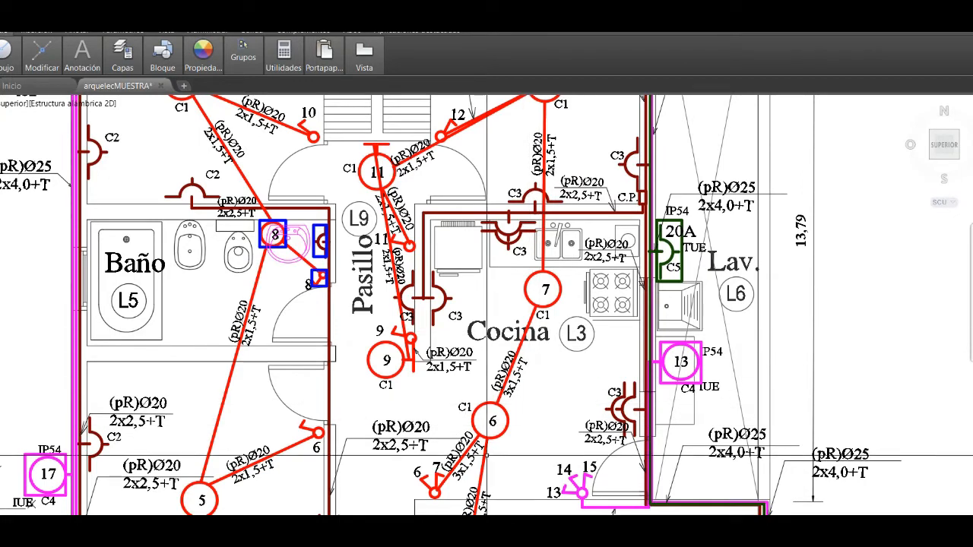
pyautogui.scroll(-4, 528, 355)
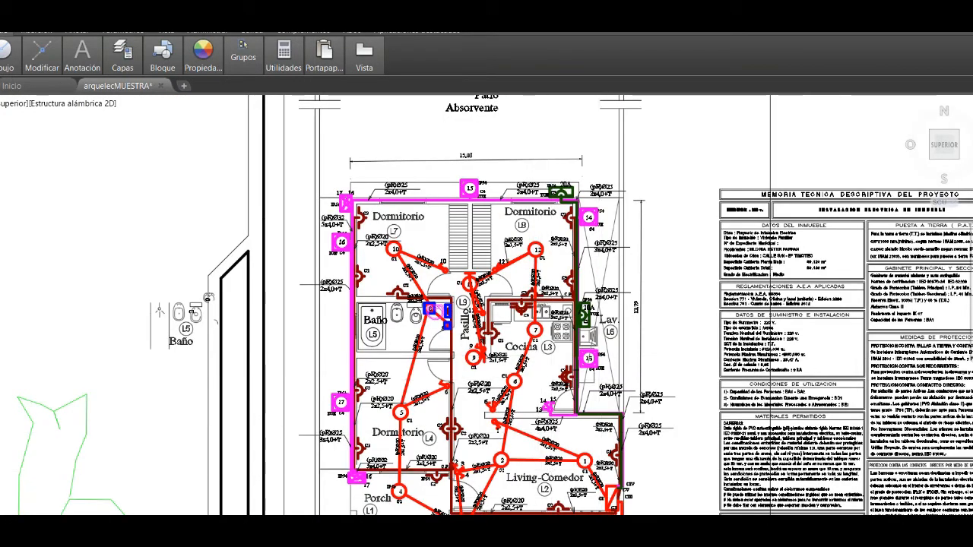
pyautogui.scroll(8, 593, 473)
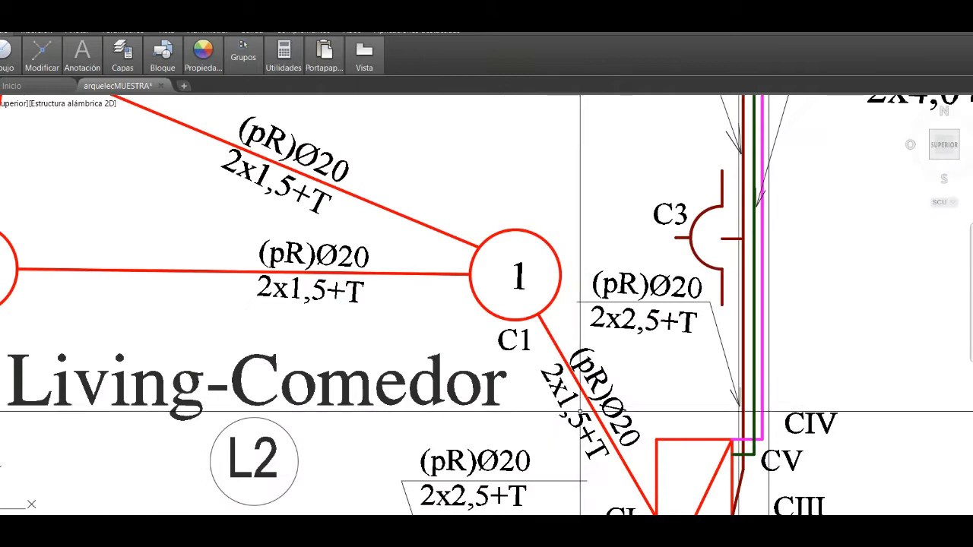
pyautogui.moveTo(558, 533)
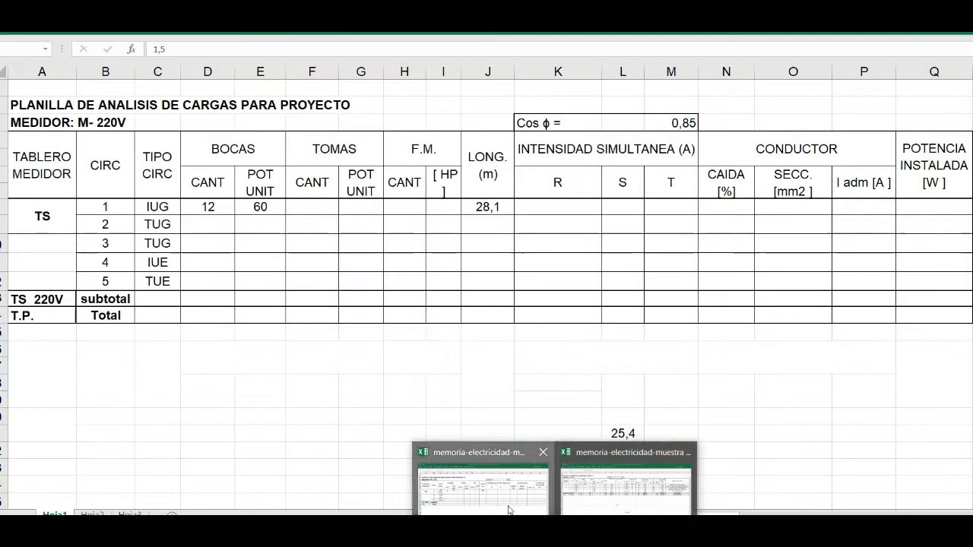
pyautogui.click(509, 508)
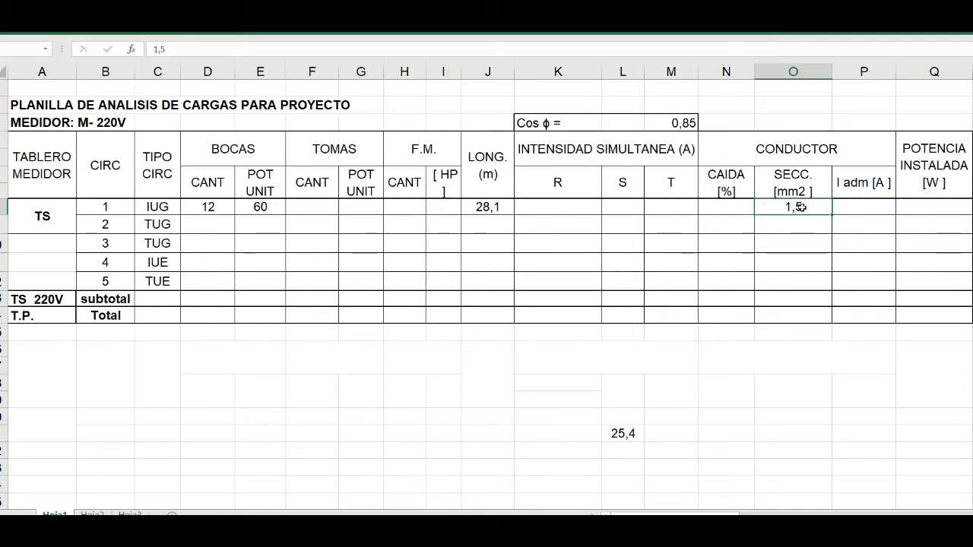
# - For circuit 1's admissible current, open AEA table 771.16.I in Paint 3D and circle the 1,5 mm² copper section in red
pyautogui.click(853, 208)
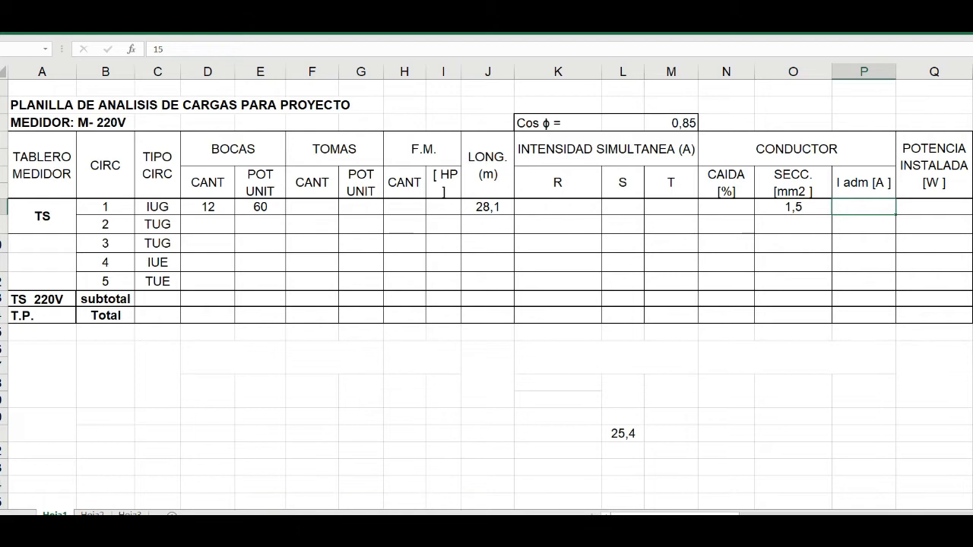
pyautogui.moveTo(456, 537)
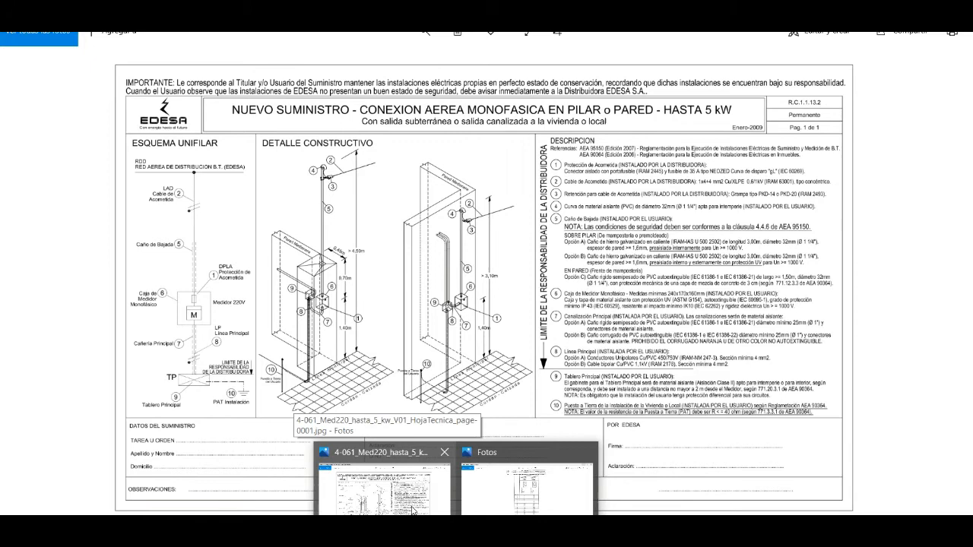
pyautogui.click(529, 501)
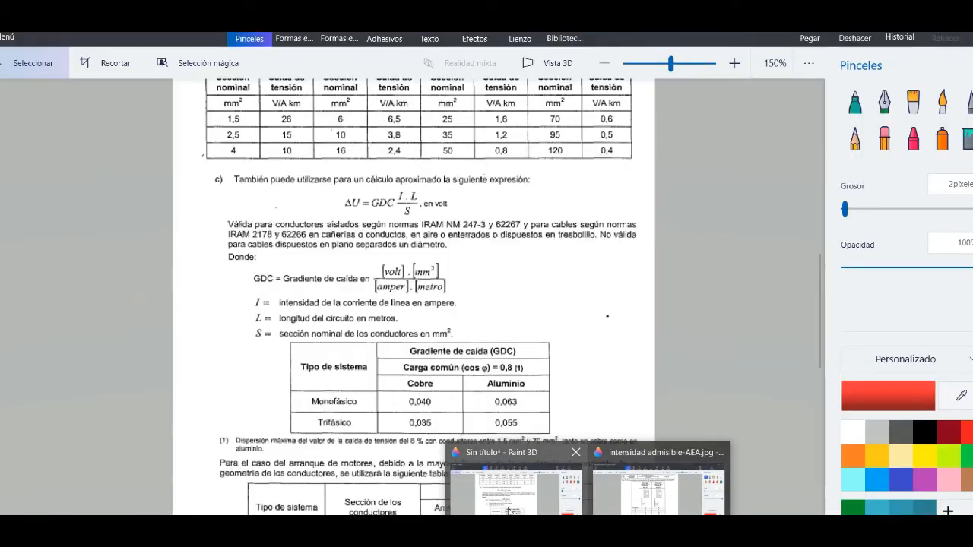
pyautogui.click(641, 508)
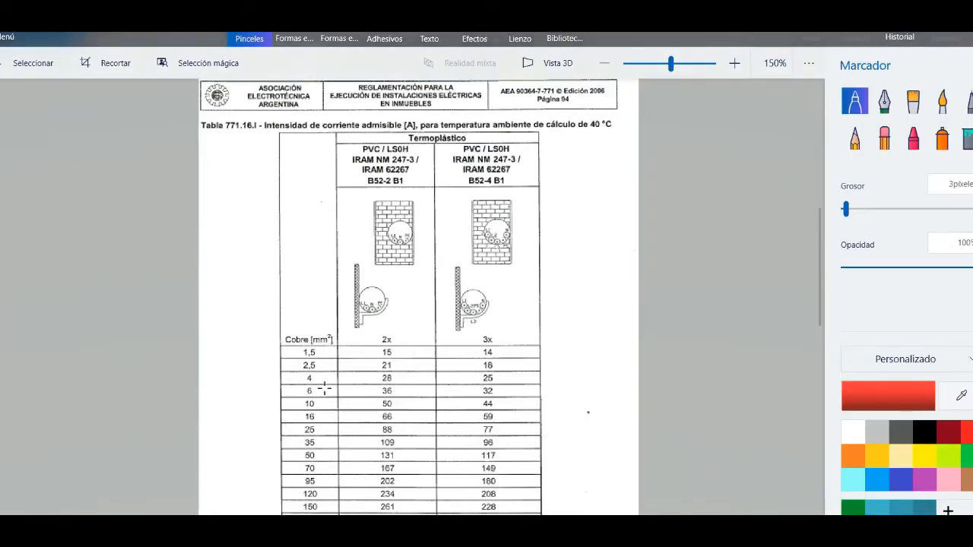
pyautogui.scroll(2, 308, 368)
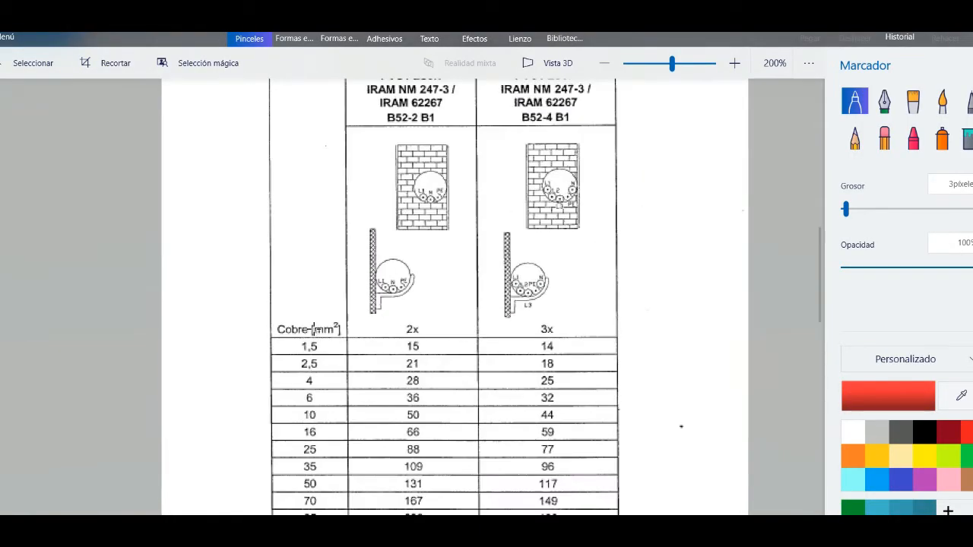
pyautogui.moveTo(306, 332)
pyautogui.mouseDown()
pyautogui.moveTo(325, 352)
pyautogui.moveTo(289, 337)
pyautogui.mouseUp()
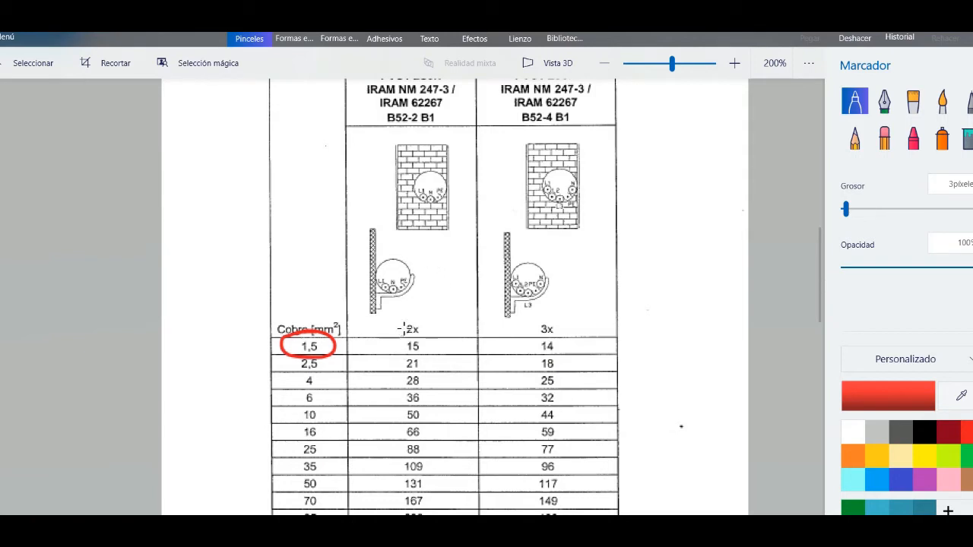
pyautogui.scroll(-3, 415, 331)
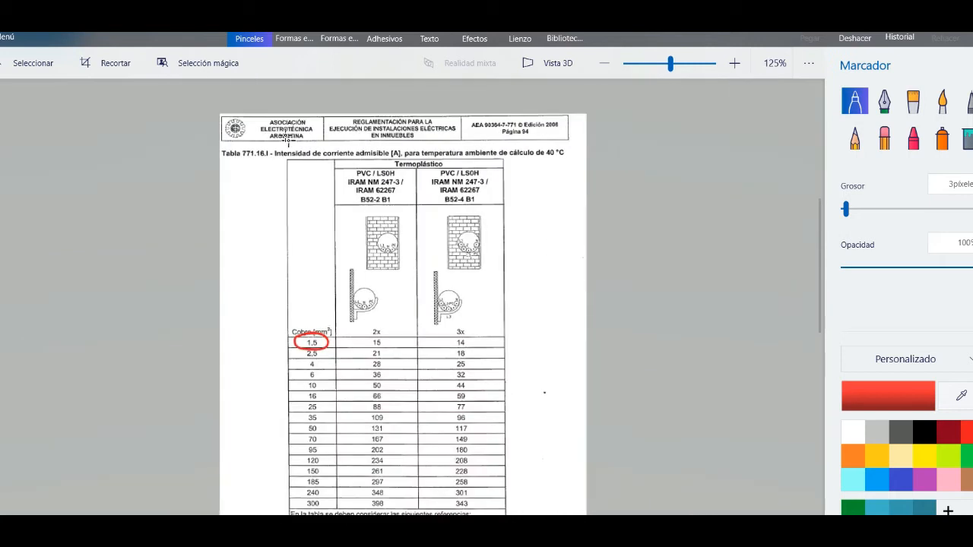
pyautogui.scroll(3, 415, 152)
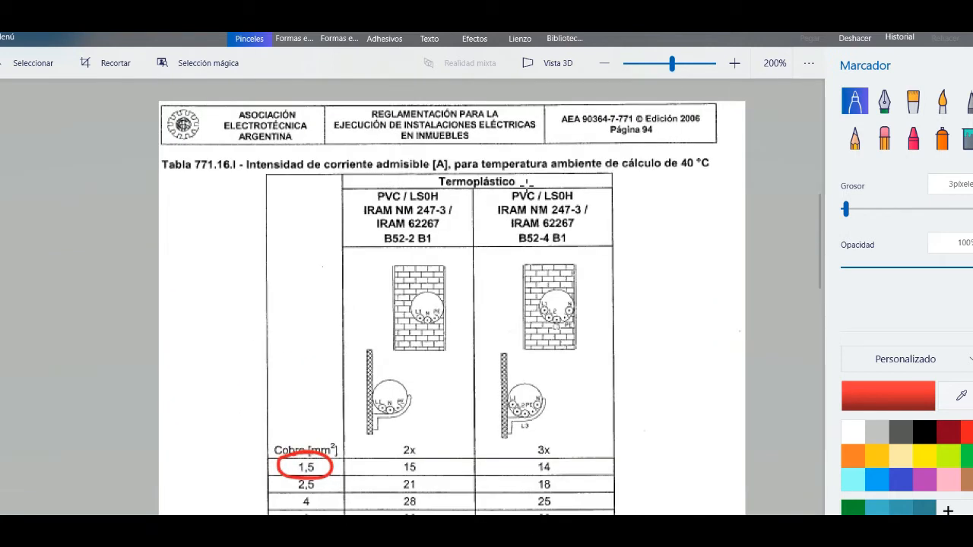
# - Mark the AEA 90364-7-771 reference in the header and circle the 15 A value for 2x conductors in the 1,5 mm² row in red
pyautogui.moveTo(564, 125)
pyautogui.mouseDown()
pyautogui.moveTo(589, 105)
pyautogui.moveTo(533, 131)
pyautogui.mouseUp()
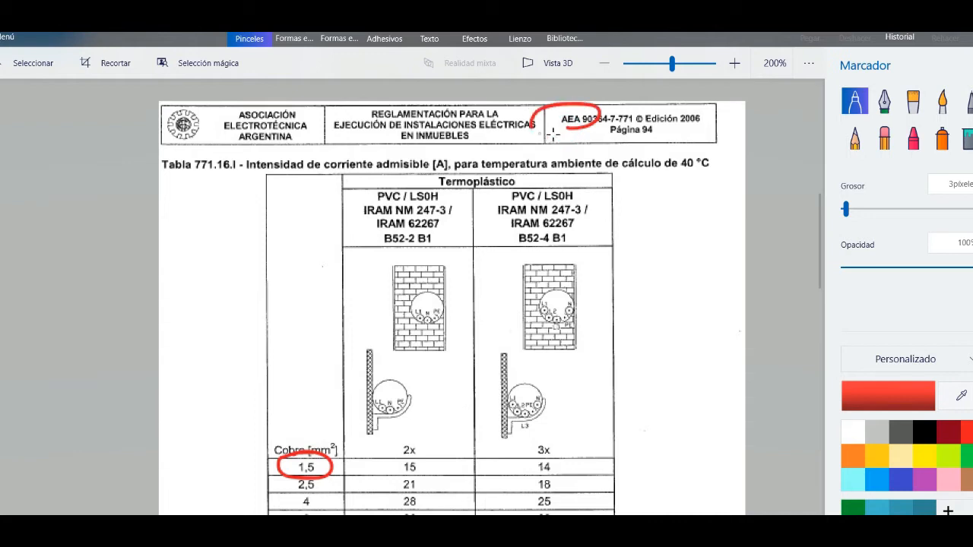
pyautogui.scroll(-3, 554, 134)
pyautogui.scroll(4, 365, 402)
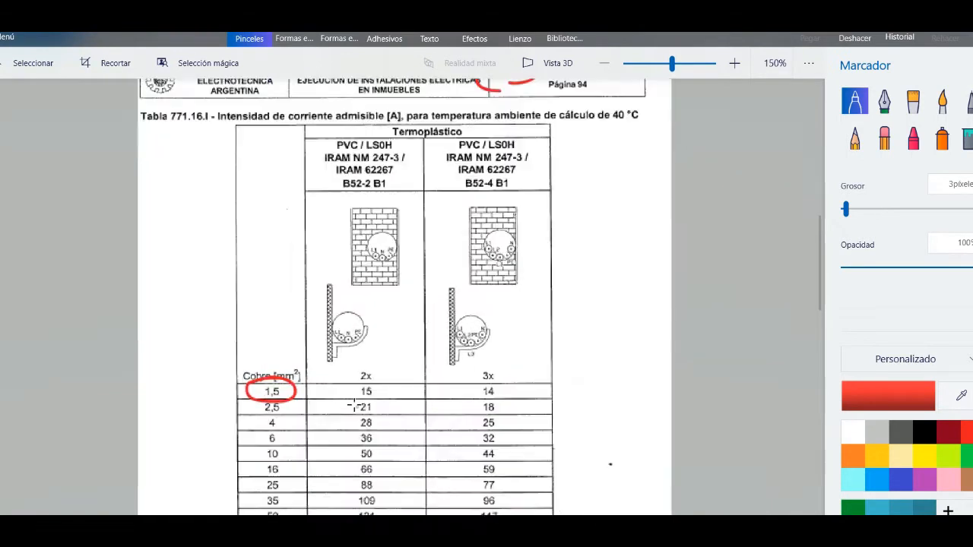
pyautogui.moveTo(376, 368)
pyautogui.mouseDown()
pyautogui.moveTo(354, 363)
pyautogui.moveTo(409, 392)
pyautogui.moveTo(323, 364)
pyautogui.mouseUp()
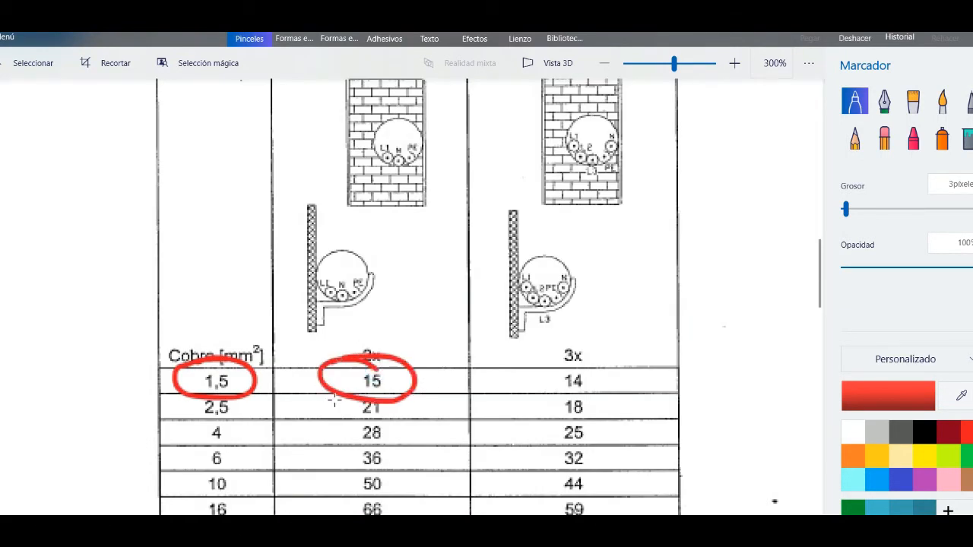
pyautogui.scroll(-3, 426, 349)
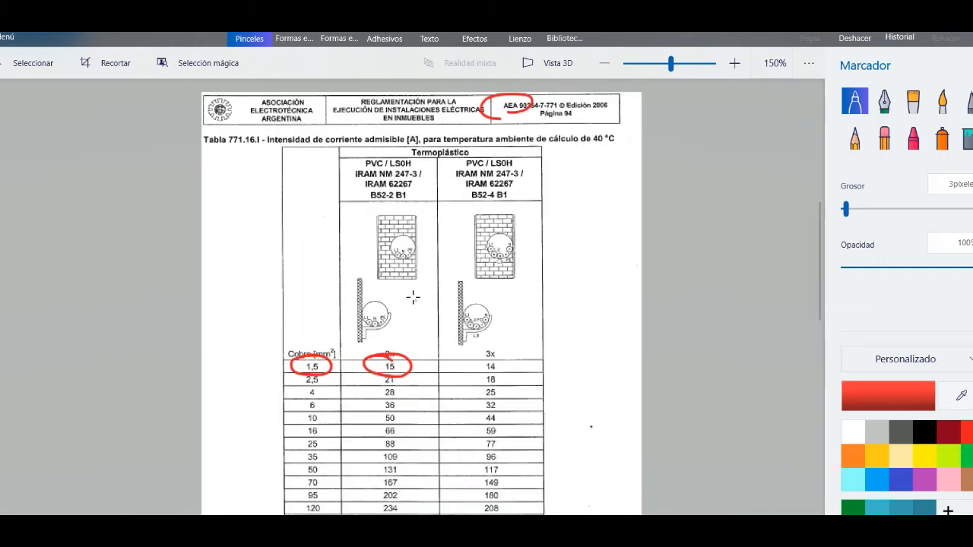
pyautogui.scroll(-1, 412, 309)
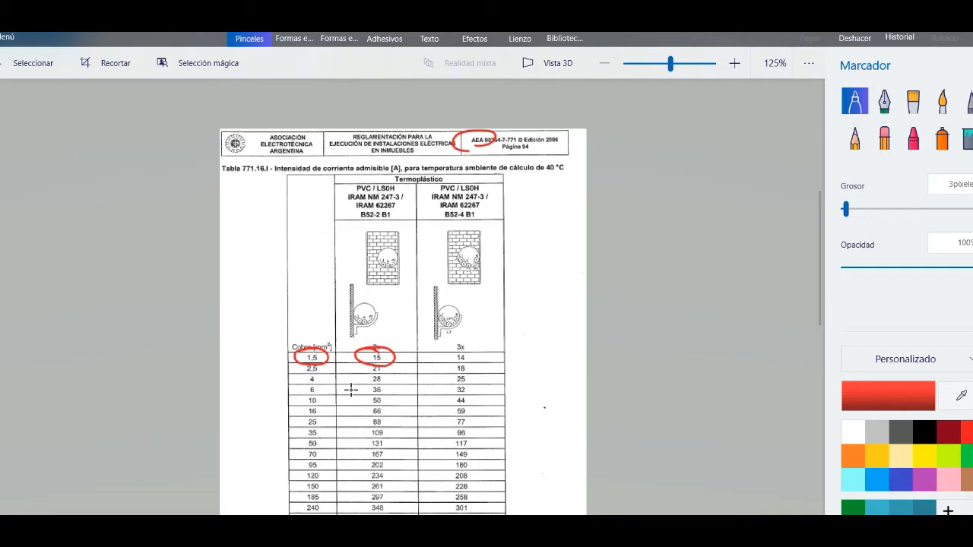
pyautogui.scroll(3, 339, 356)
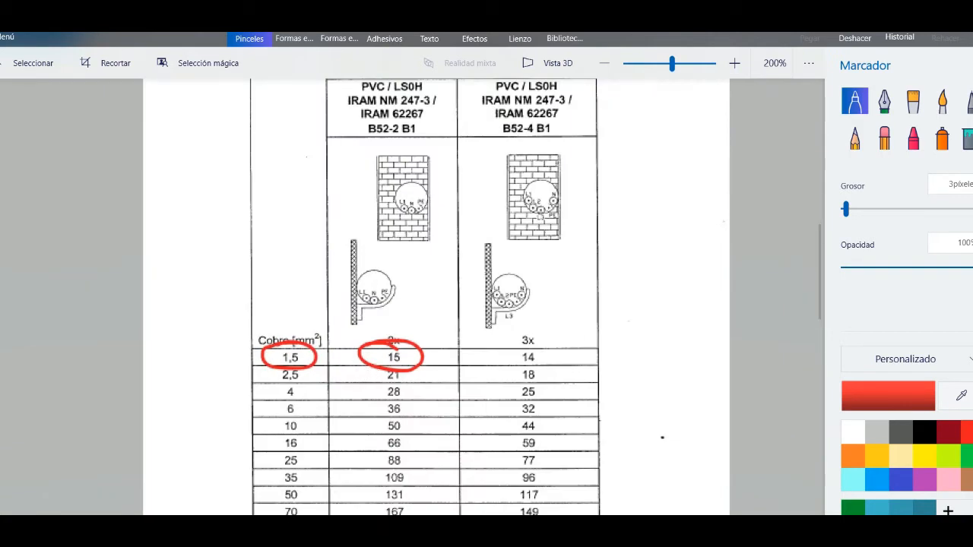
# - Switch to the load analysis sheet in Excel and fill in 15 as circuit 1's admissible current, I adm
pyautogui.click(556, 530)
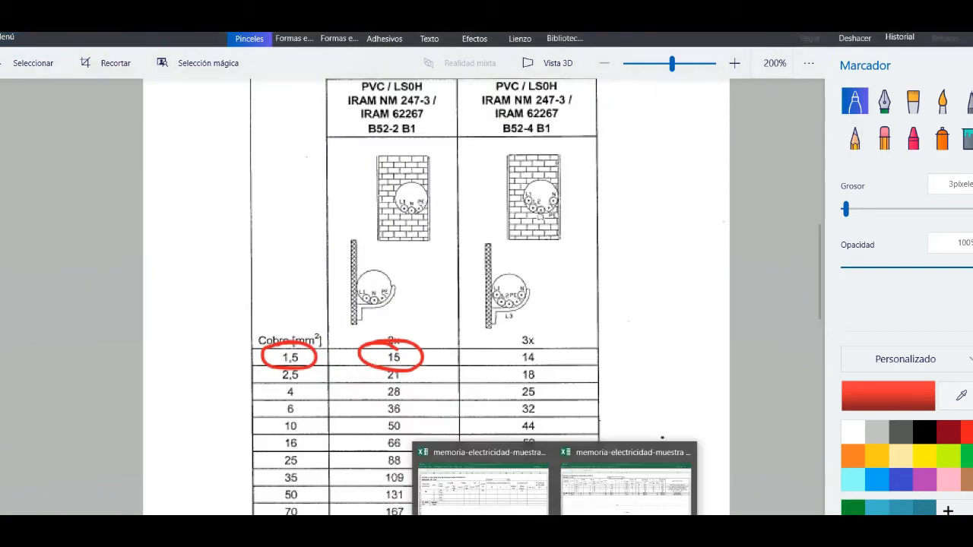
pyautogui.click(485, 505)
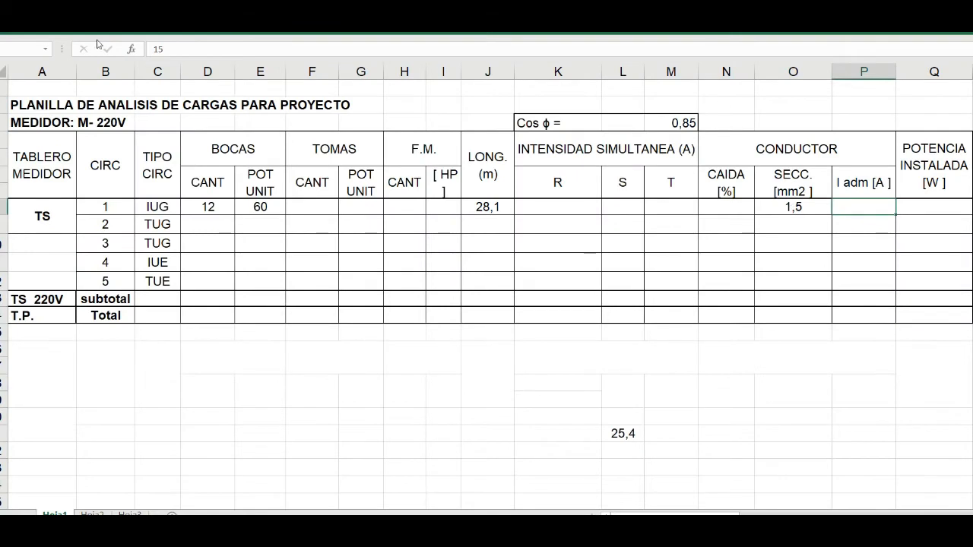
pyautogui.click(44, 27)
pyautogui.click(192, 66)
# - For circuit 1's Potencia Instalada, bring up the Word document with the calculation formulas and arrange it side by side with the Excel sheet
pyautogui.moveTo(669, 515); pyautogui.dragTo(719, 512)
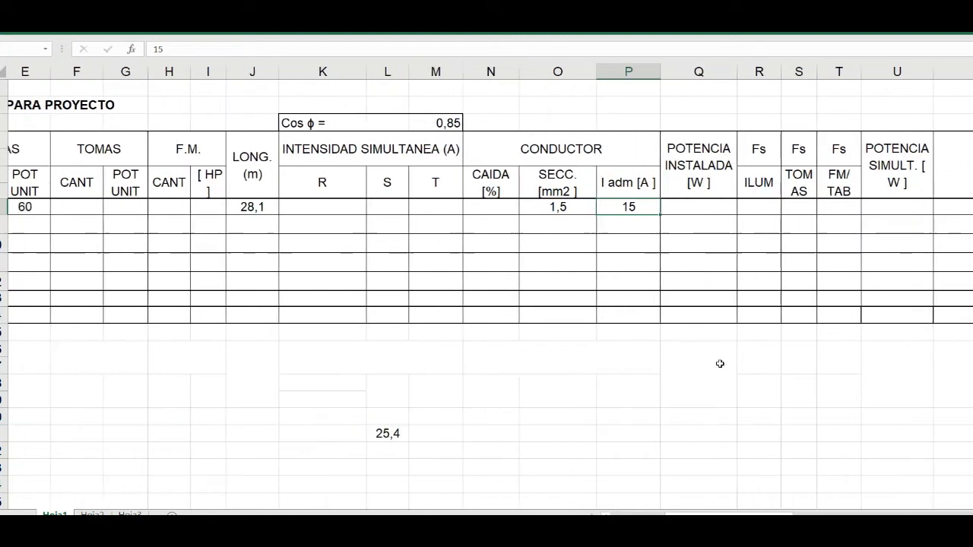
pyautogui.click(659, 210)
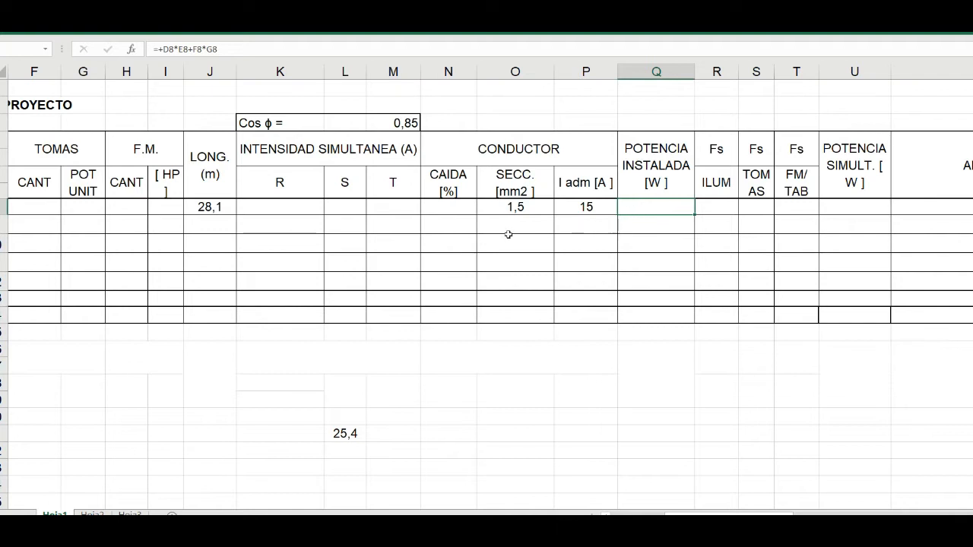
pyautogui.scroll(-1, 508, 234)
pyautogui.scroll(-1, 508, 234)
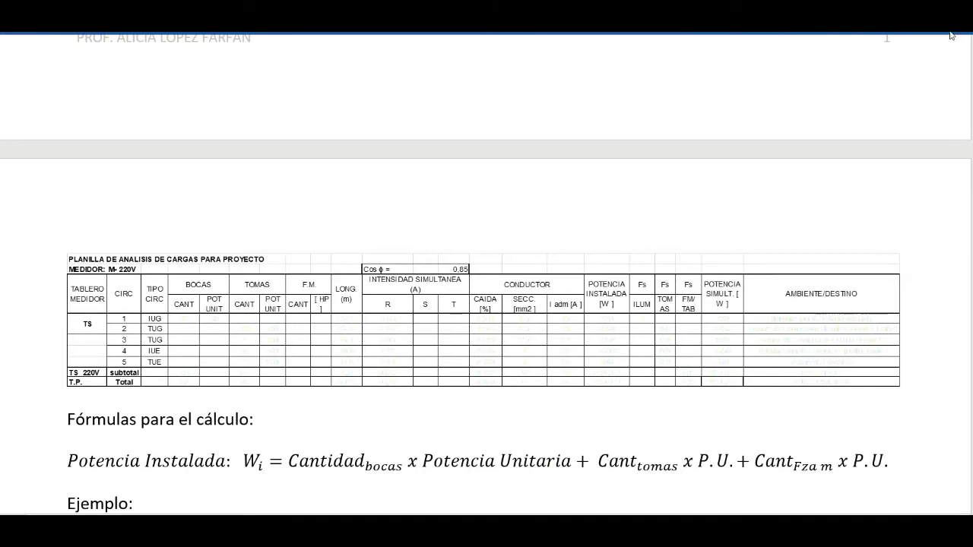
pyautogui.press('super+Left')
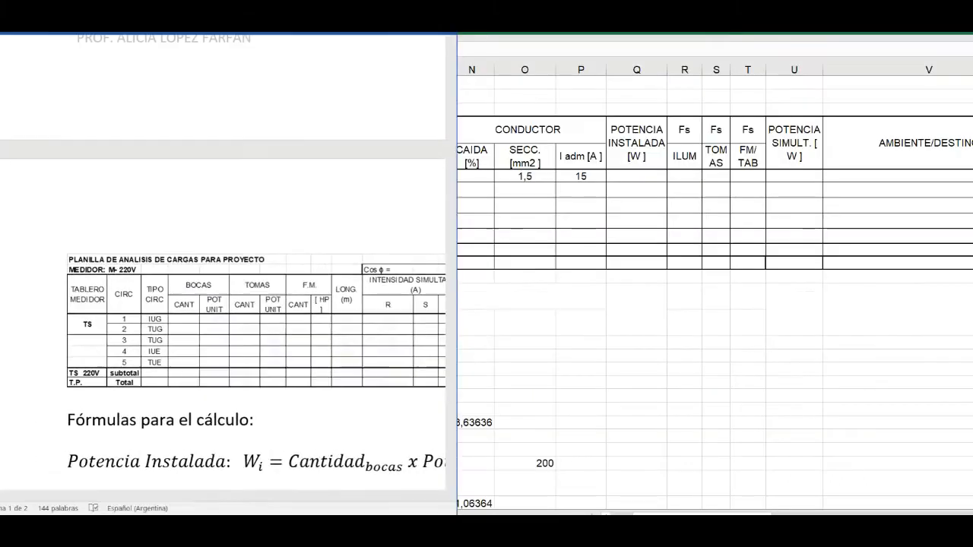
pyautogui.moveTo(122, 16); pyautogui.dragTo(949, 30)
pyautogui.moveTo(669, 7); pyautogui.dragTo(623, 19)
pyautogui.click(568, 312)
# - Examine the Potencia Instalada formula and its circuit 1 example in the Word document, along with the Potencia Simultánea and Intensidad Simultánea formulas
pyautogui.scroll(-4, 684, 304)
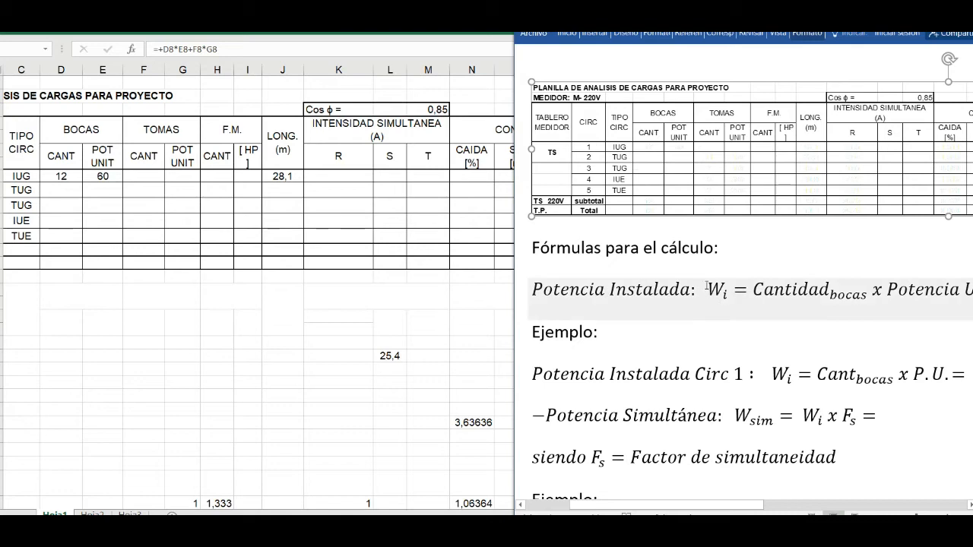
pyautogui.scroll(-5, 701, 285)
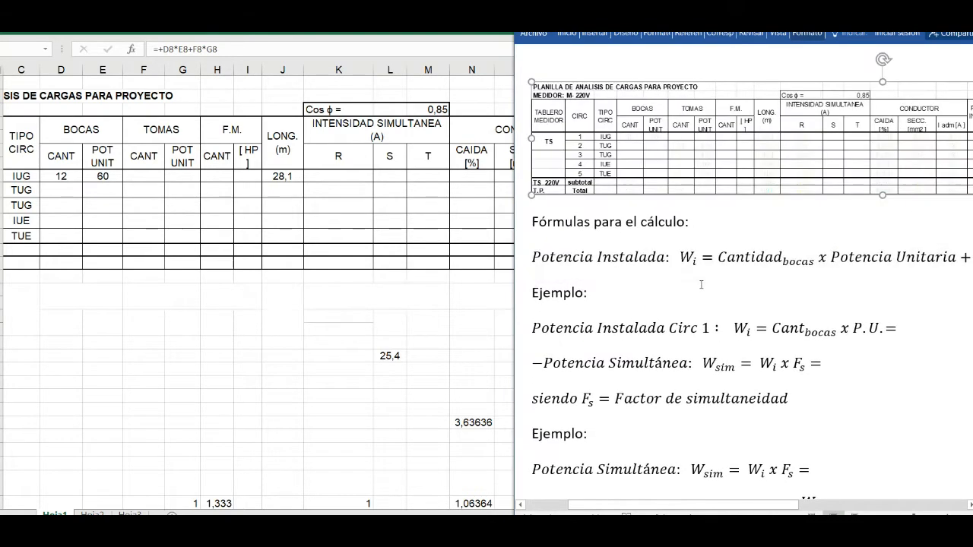
pyautogui.scroll(-4, 701, 285)
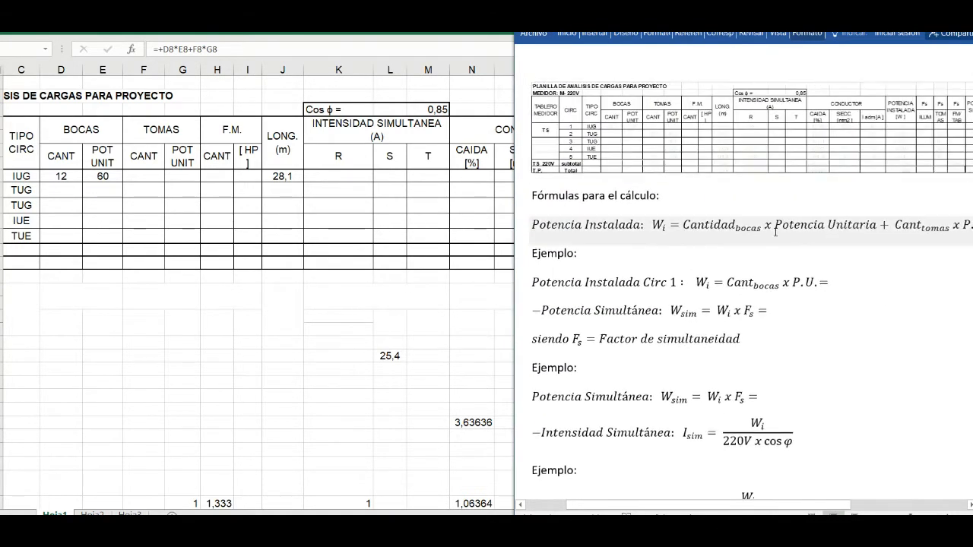
pyautogui.scroll(-4, 768, 206)
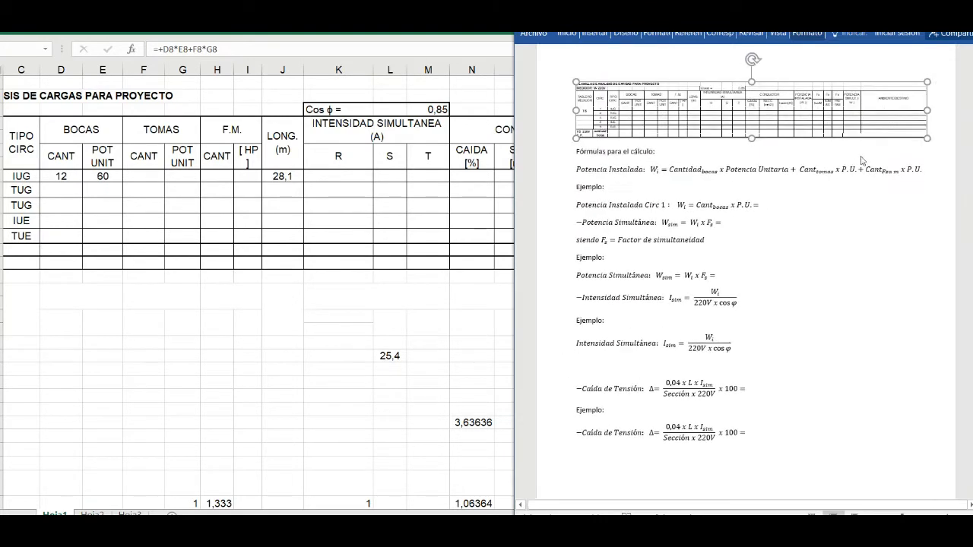
pyautogui.scroll(2, 940, 177)
pyautogui.scroll(-3, 940, 177)
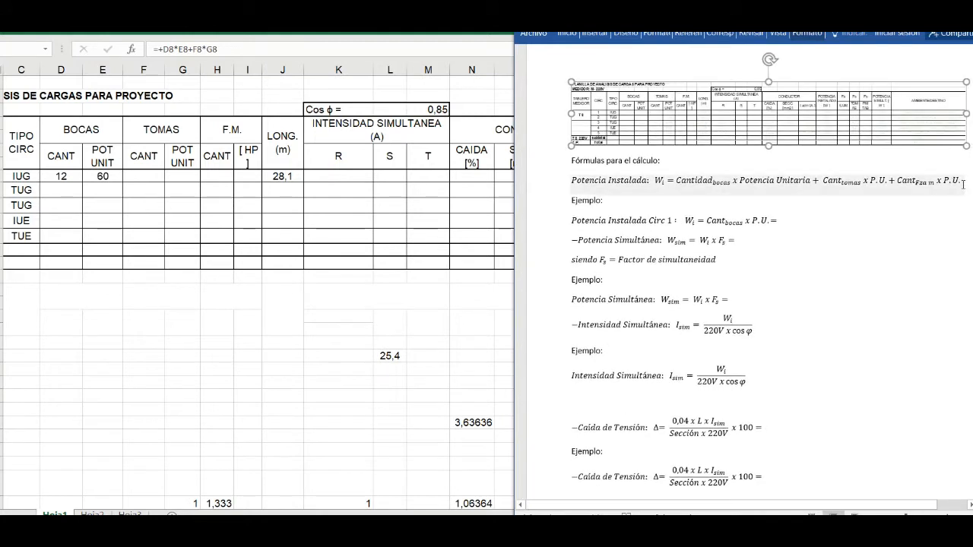
pyautogui.click(782, 221)
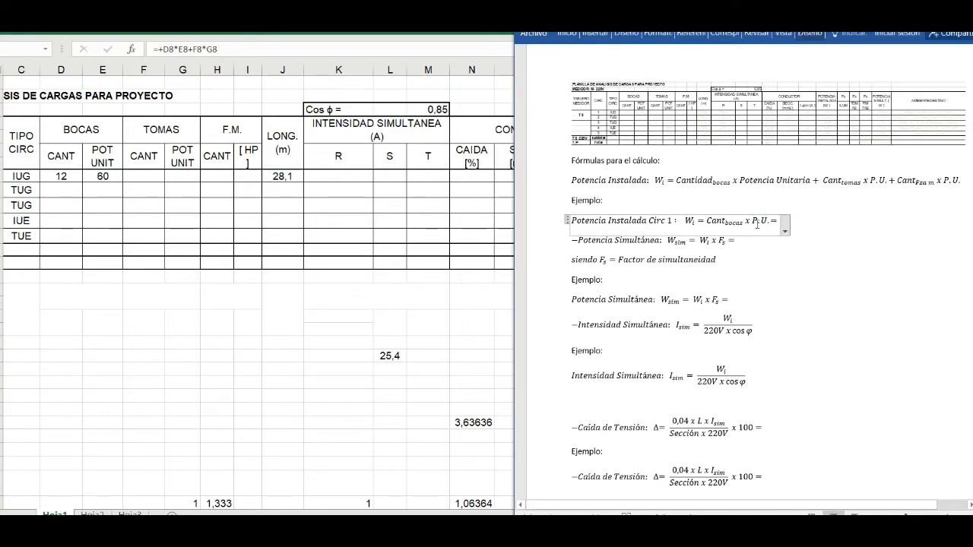
pyautogui.scroll(5, 783, 253)
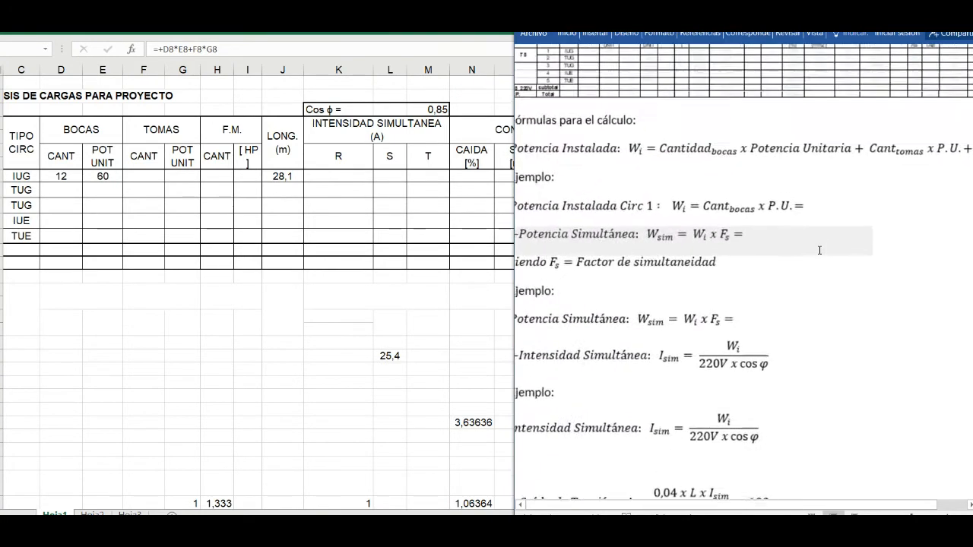
pyautogui.scroll(-4, 820, 250)
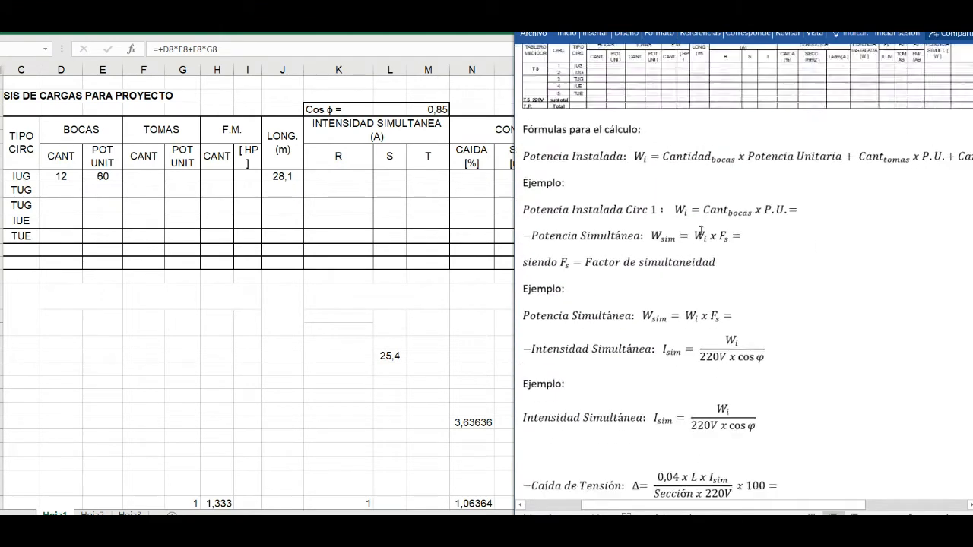
pyautogui.scroll(1, 608, 212)
pyautogui.scroll(-1, 523, 205)
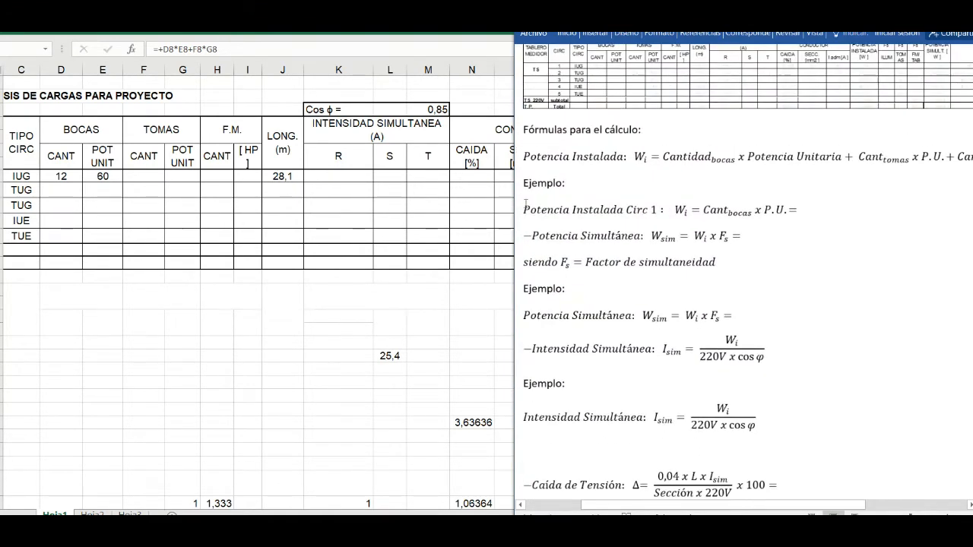
pyautogui.scroll(1, 518, 206)
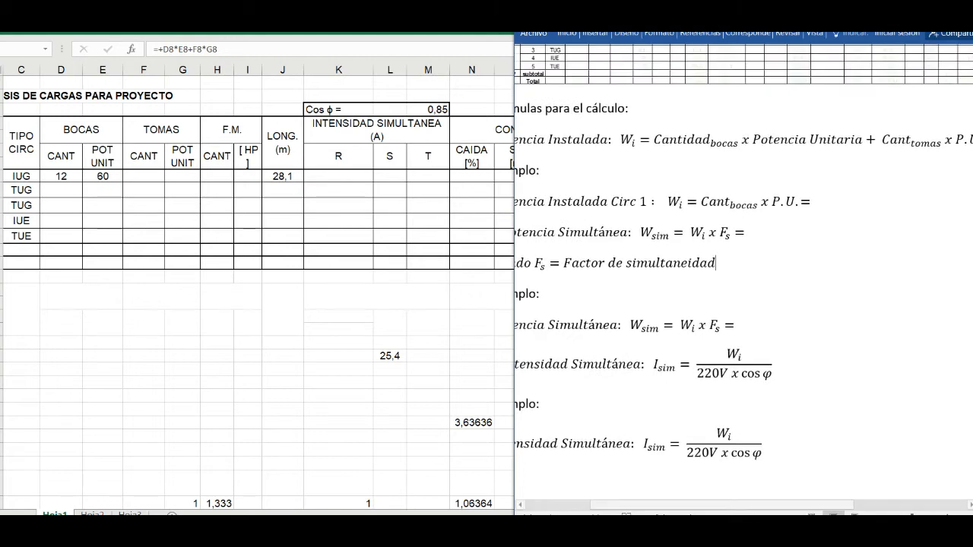
pyautogui.moveTo(695, 505)
pyautogui.mouseDown()
pyautogui.moveTo(631, 505)
pyautogui.moveTo(672, 504)
pyautogui.mouseUp()
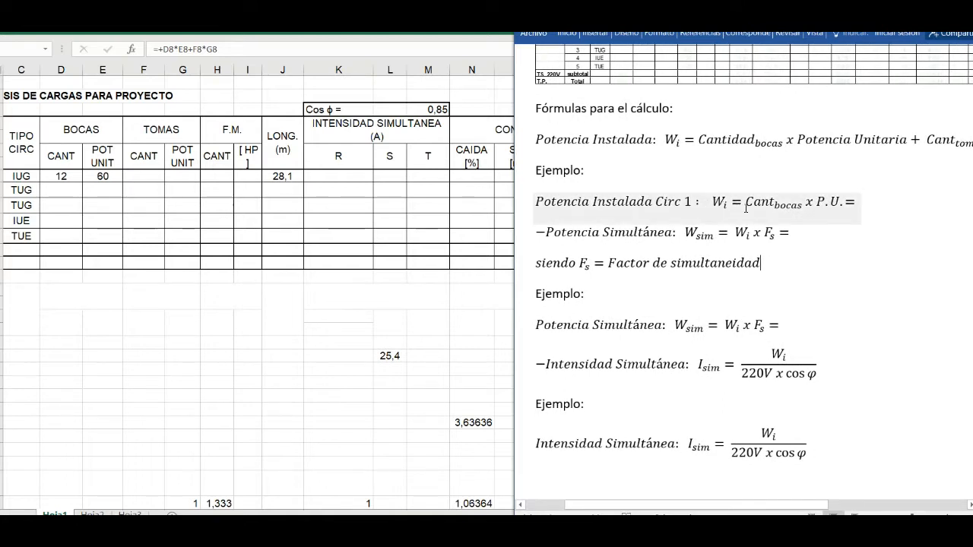
# - Extend the Potencia Instalada Circ 1 example equation with the outlet count and unit power as 12 x 60 =
pyautogui.click(853, 202)
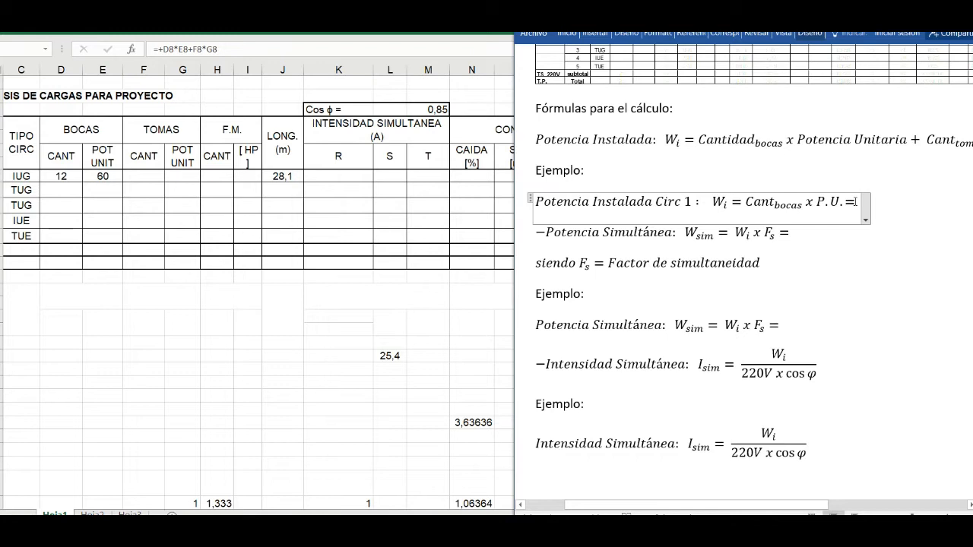
pyautogui.write('12 X')
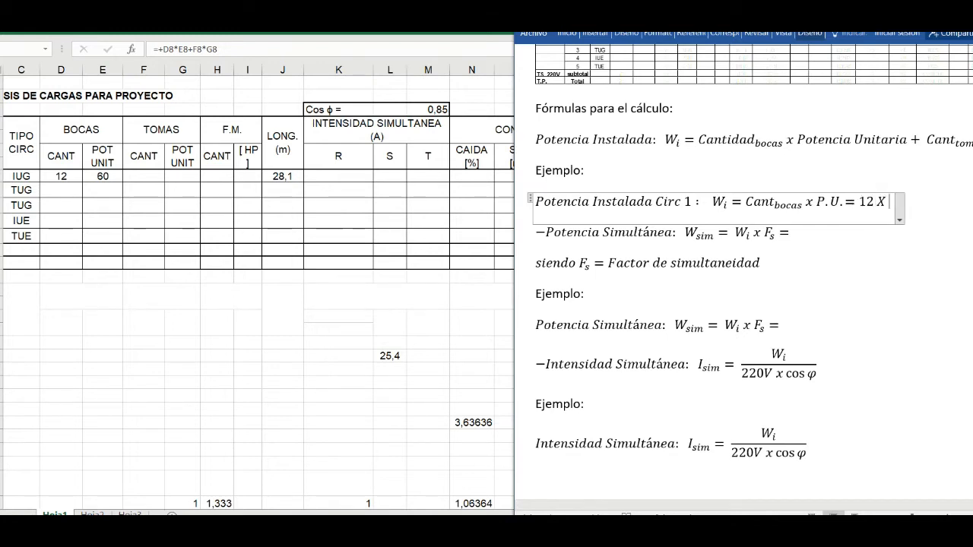
pyautogui.press('BackSpace')
pyautogui.press('BackSpace')
pyautogui.write('x ')
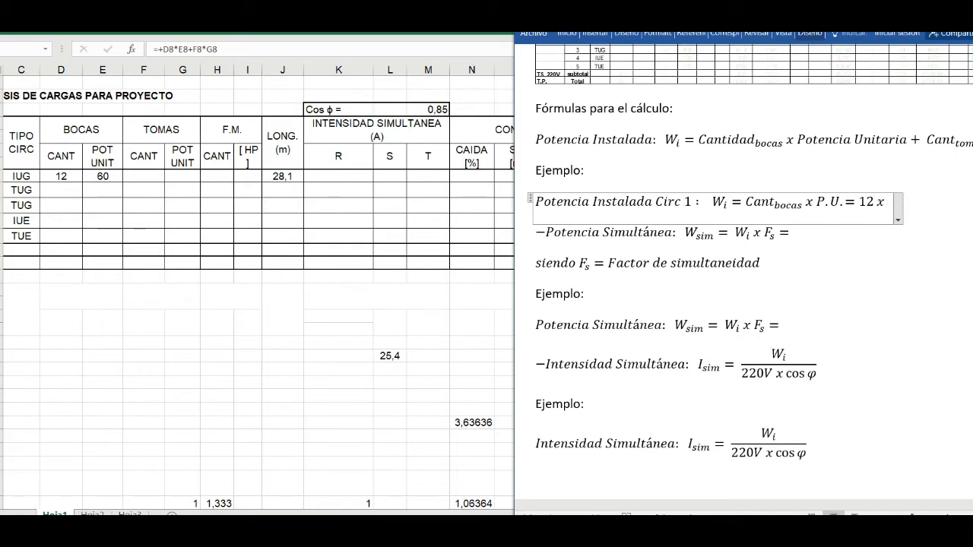
pyautogui.write('60')
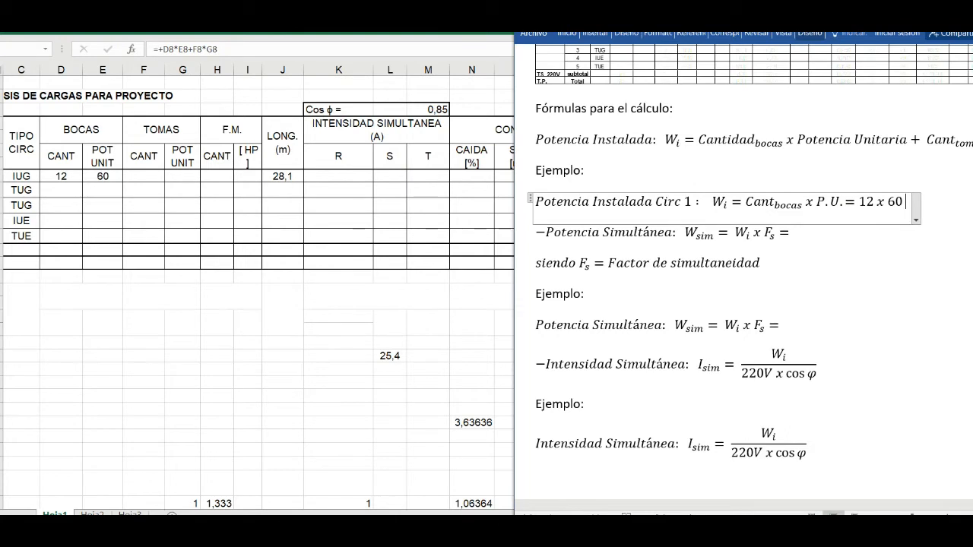
pyautogui.write(' =')
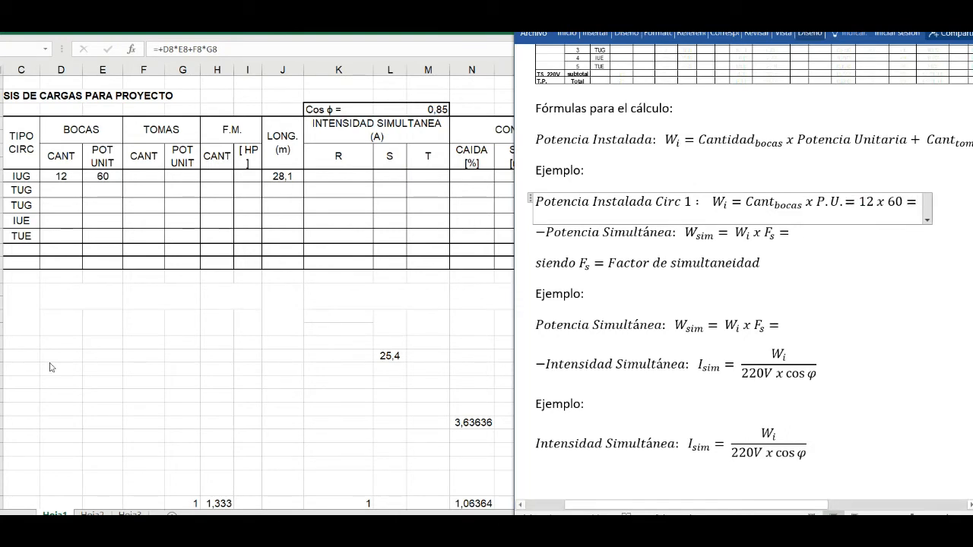
# - Open the Windows Calculator and multiply 12 by 60 to work out circuit 1's installed power
pyautogui.press('super')
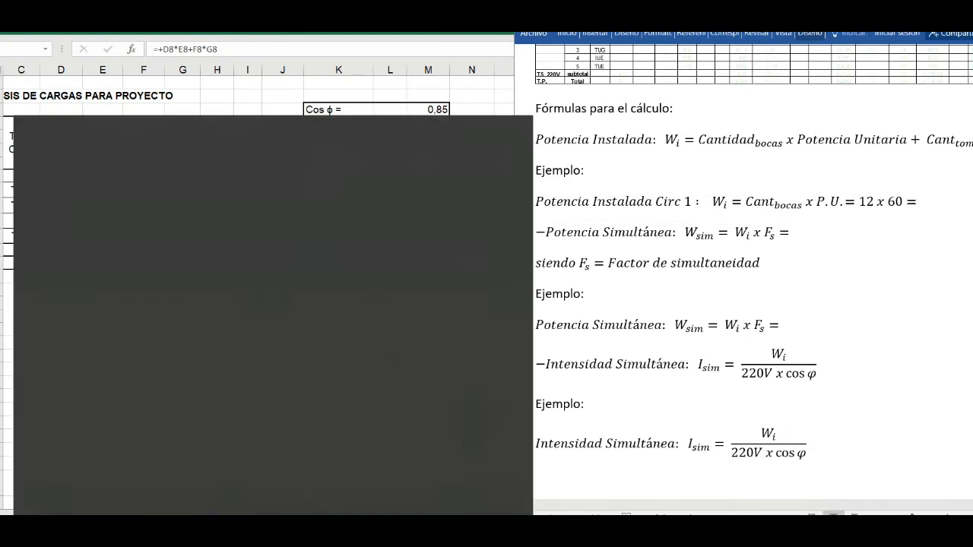
pyautogui.write('cal')
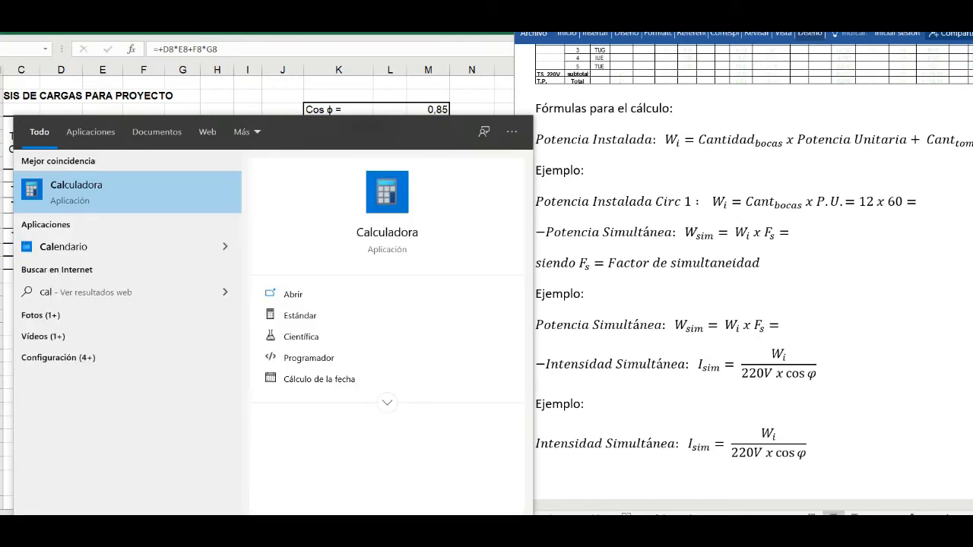
pyautogui.click(123, 196)
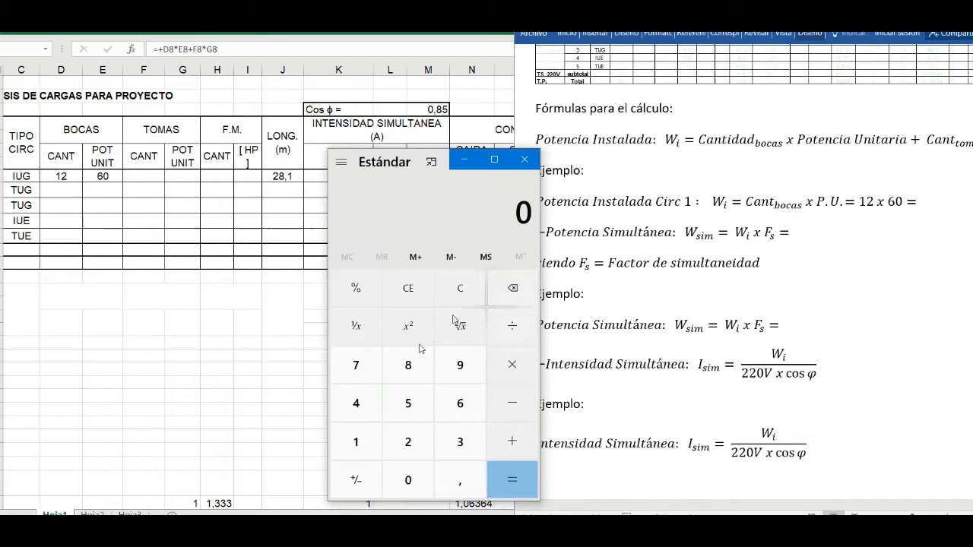
pyautogui.click(362, 447)
pyautogui.click(405, 444)
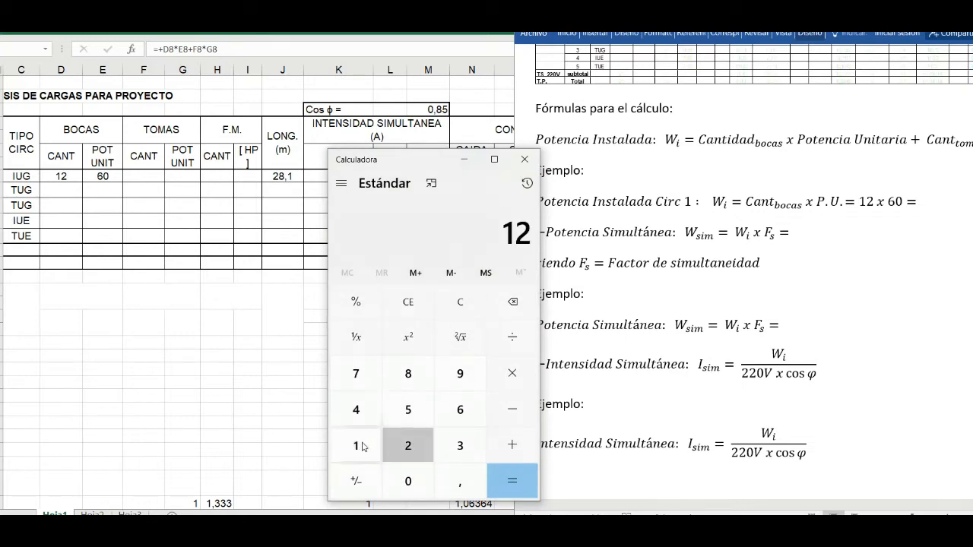
pyautogui.click(516, 384)
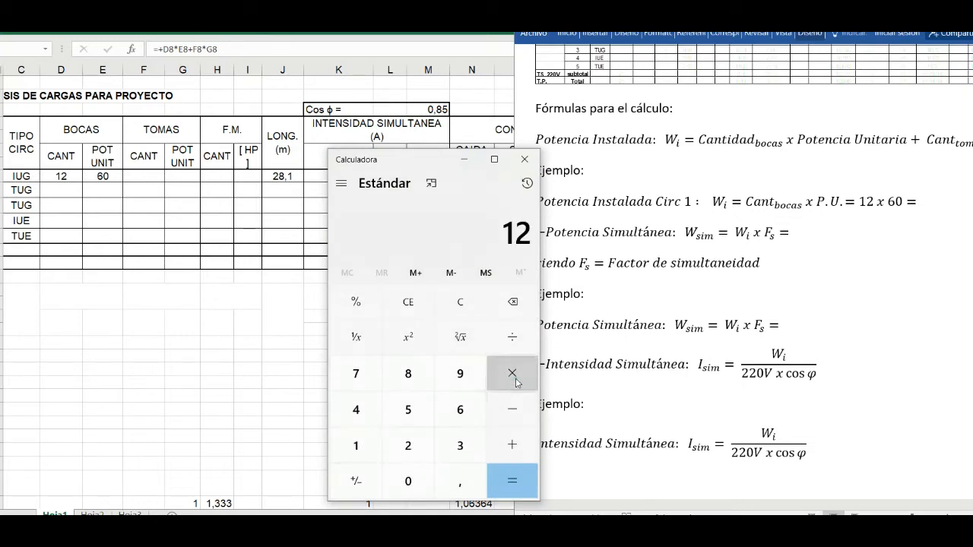
pyautogui.write('60')
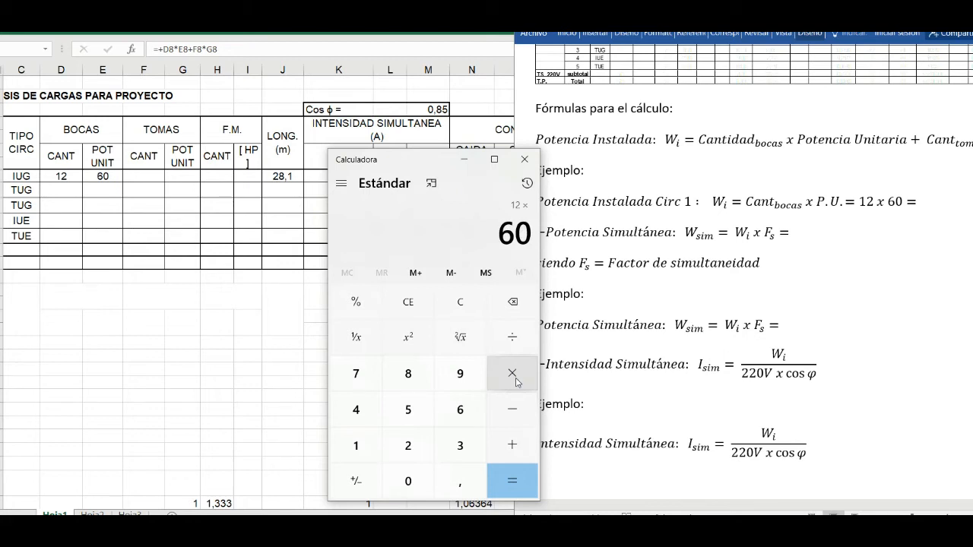
pyautogui.press('Return')
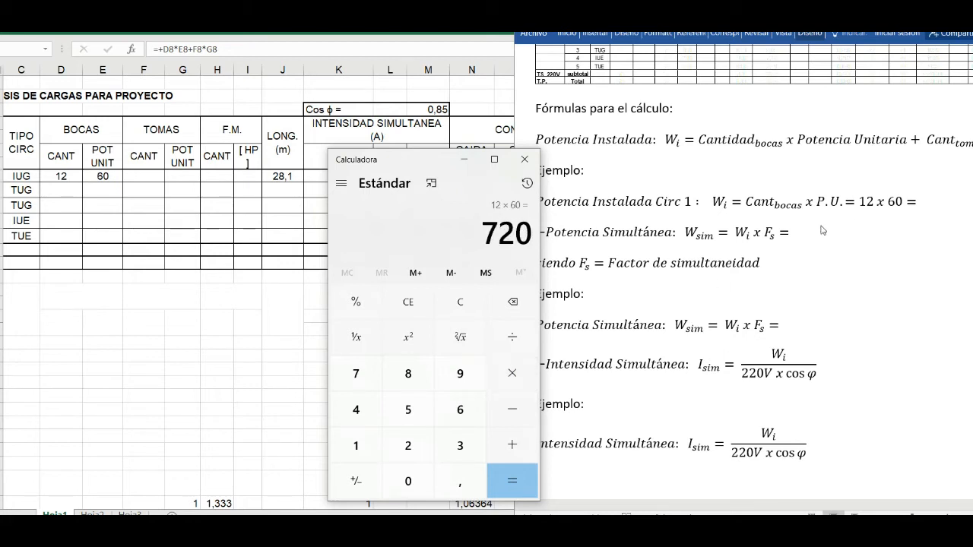
# - Complete the Potencia Instalada Circ 1 example equation in the Word document with the result 720
pyautogui.click(918, 204)
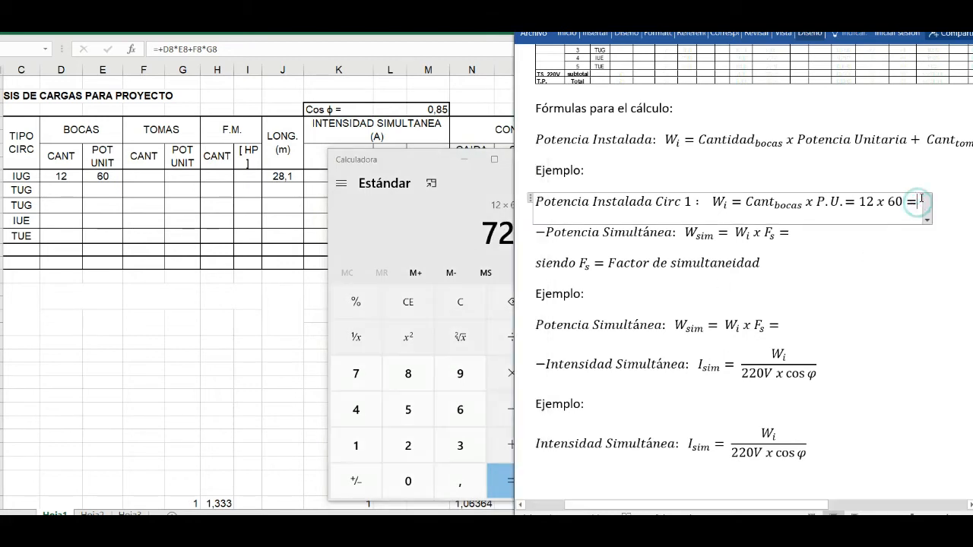
pyautogui.write('720')
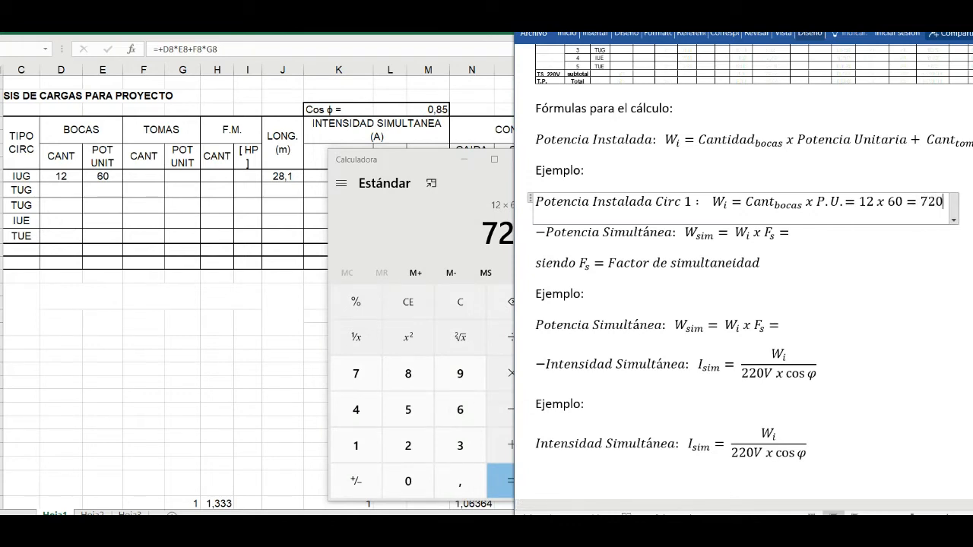
pyautogui.click(910, 256)
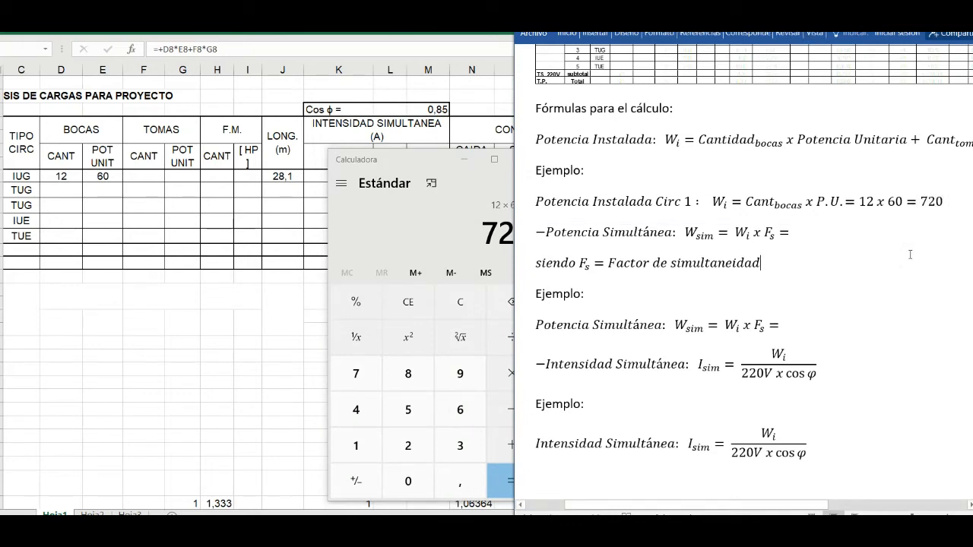
# - Switch to the Excel sheet and apply the black font colour to circuit 1's Potencia Instalada cell to reveal its value
pyautogui.click(302, 284)
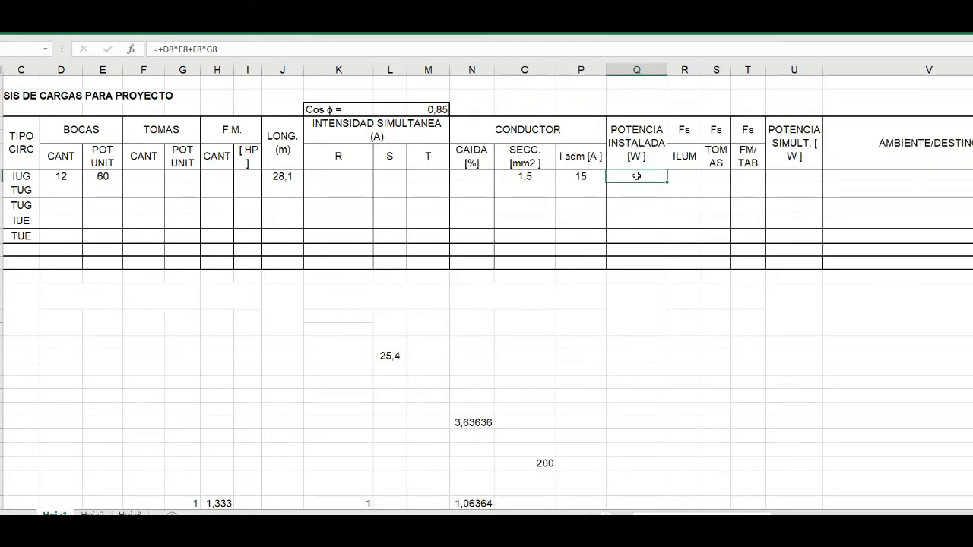
pyautogui.write('720')
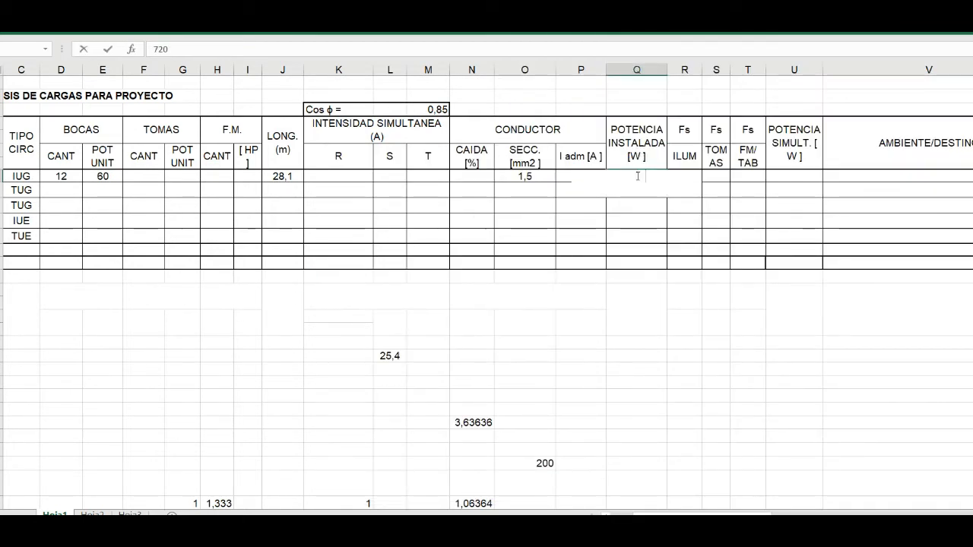
pyautogui.press('Escape')
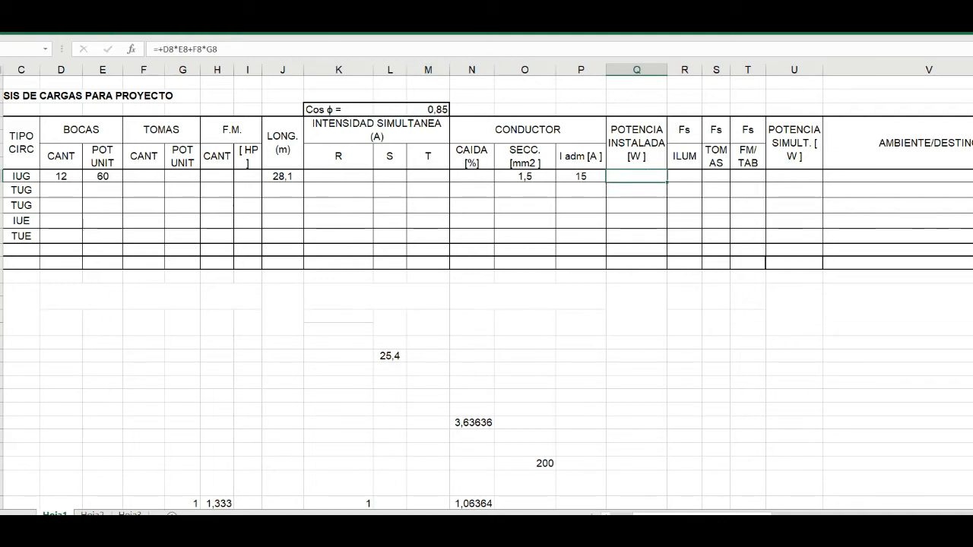
pyautogui.click(46, 26)
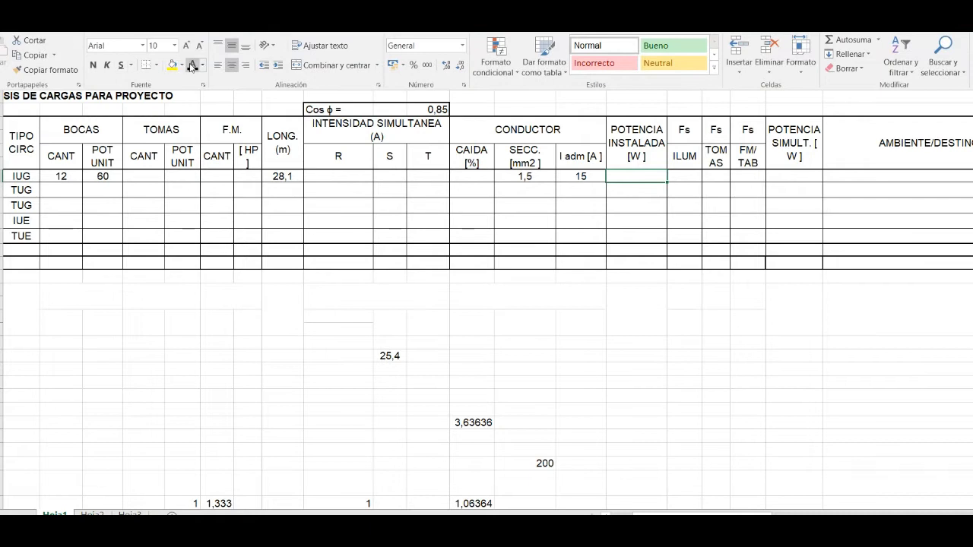
pyautogui.click(191, 65)
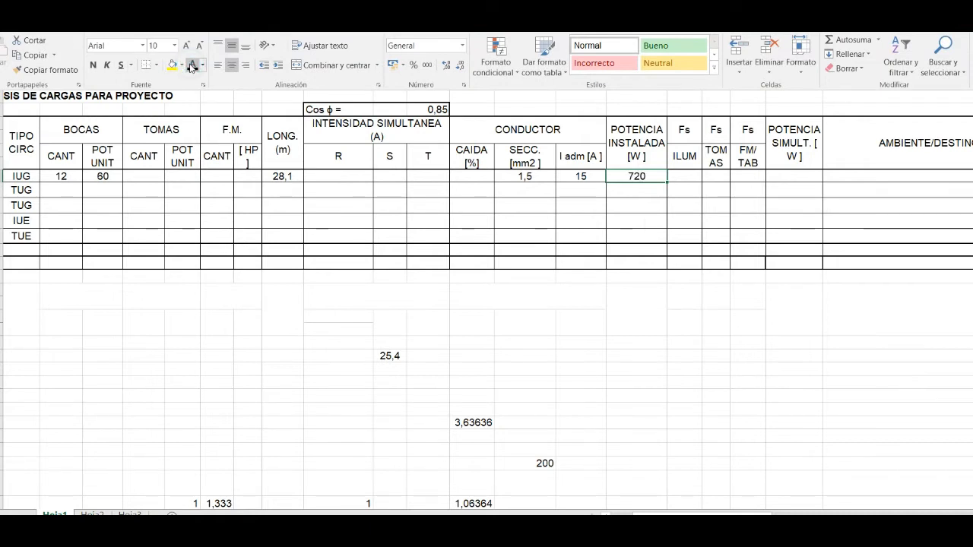
# - Begin a new formula in circuit 1's Potencia Instalada cell that multiplies the Bocas count by their unit power, +D8*E8
pyautogui.click(634, 181)
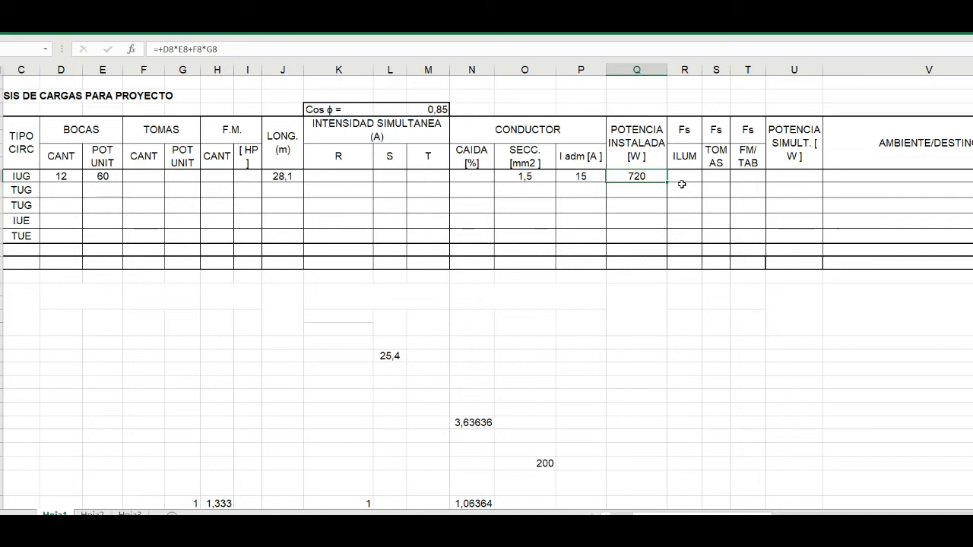
pyautogui.write('+')
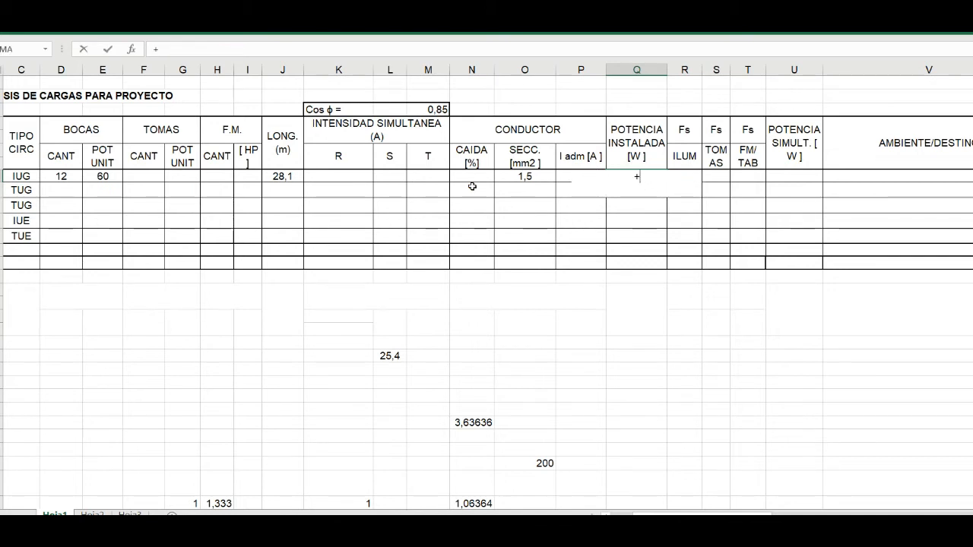
pyautogui.click(57, 176)
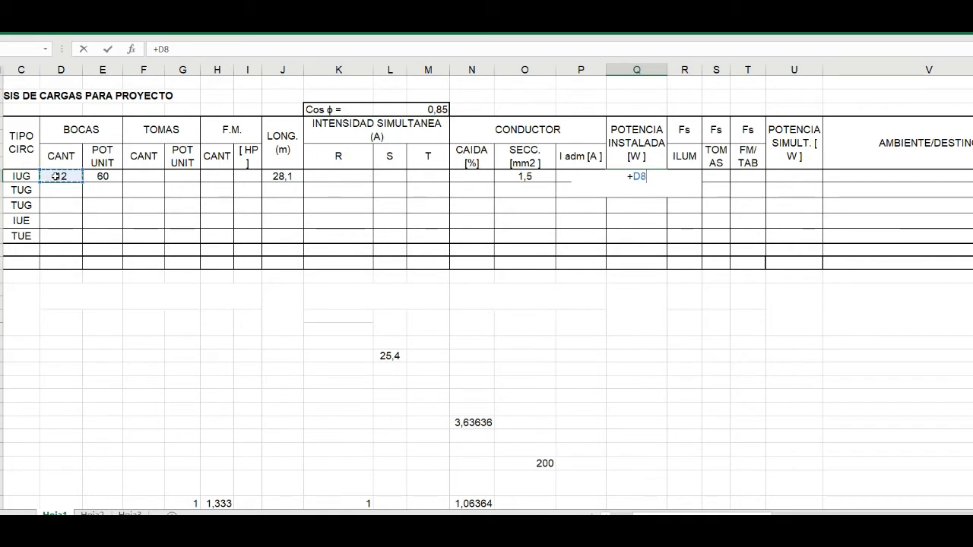
pyautogui.write('*')
pyautogui.click(99, 176)
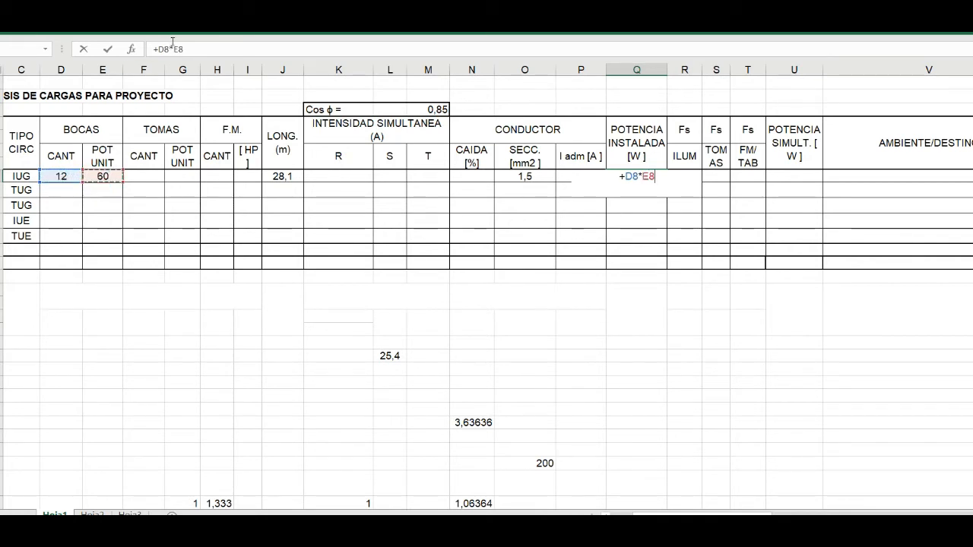
pyautogui.moveTo(157, 49); pyautogui.dragTo(183, 49)
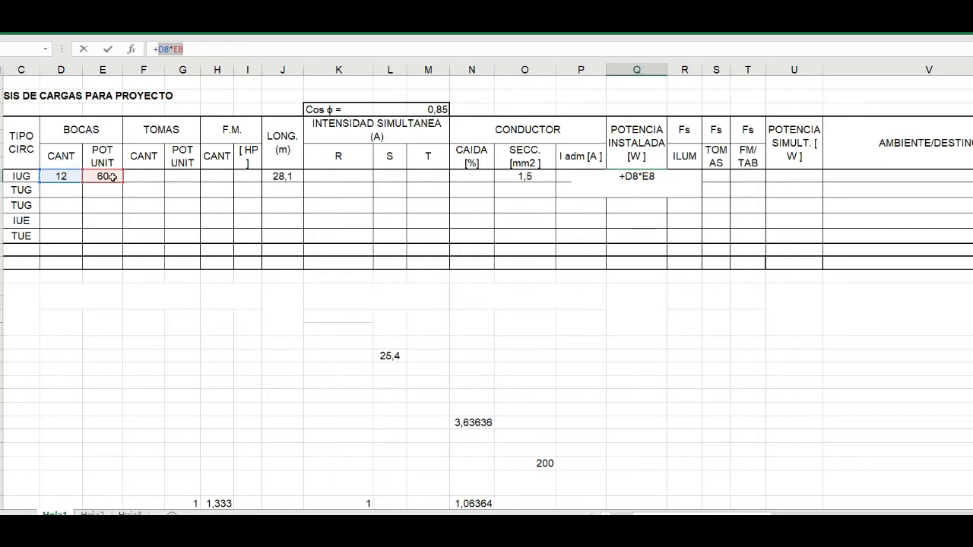
pyautogui.click(196, 48)
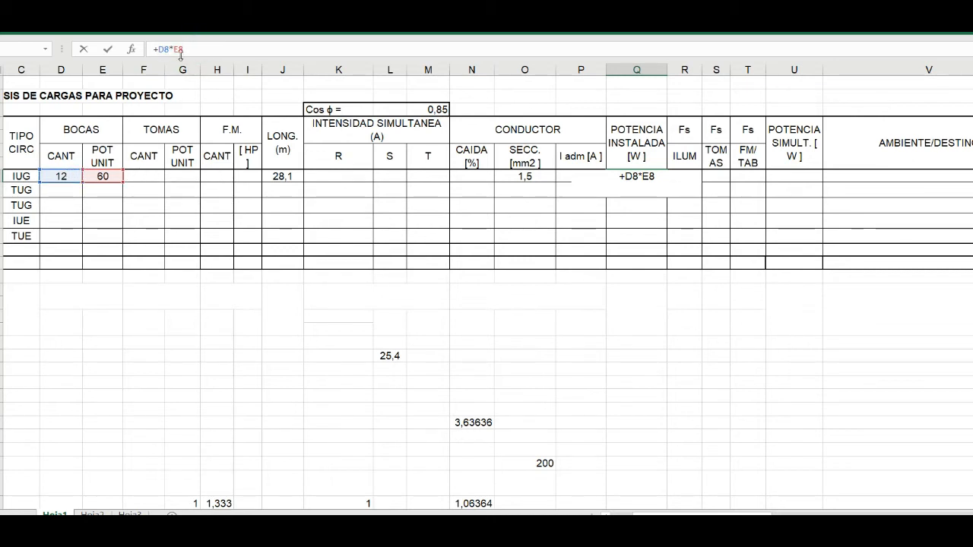
# - Extend the Potencia Instalada formula with the Tomas and F.M. products, +F8*G8+H8*I8, and enter it in the cell
pyautogui.write('+')
pyautogui.click(141, 172)
pyautogui.write('*')
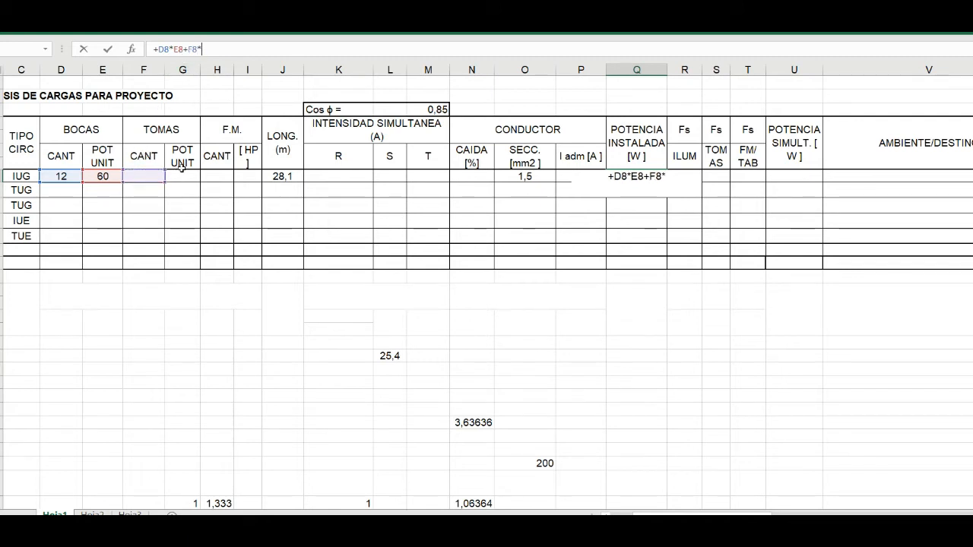
pyautogui.click(181, 173)
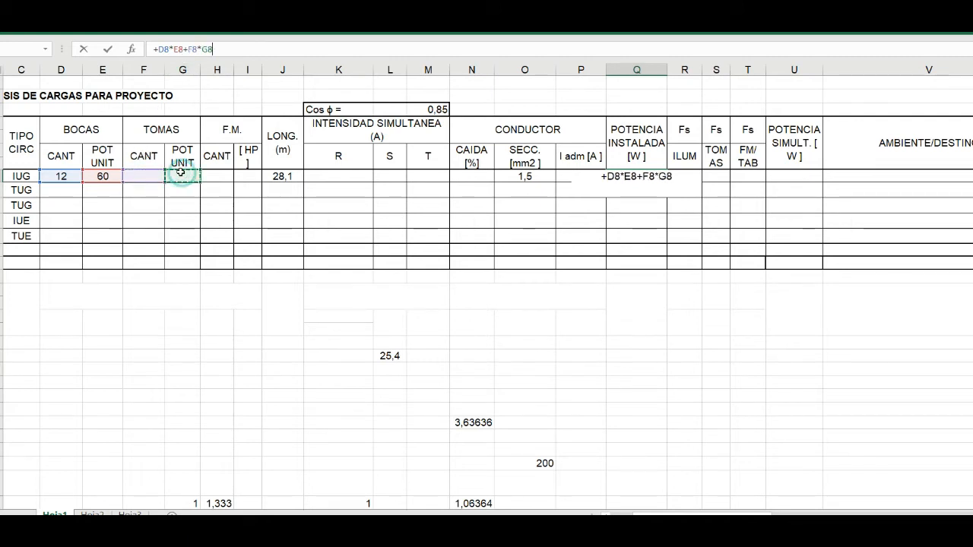
pyautogui.write('+')
pyautogui.click(223, 174)
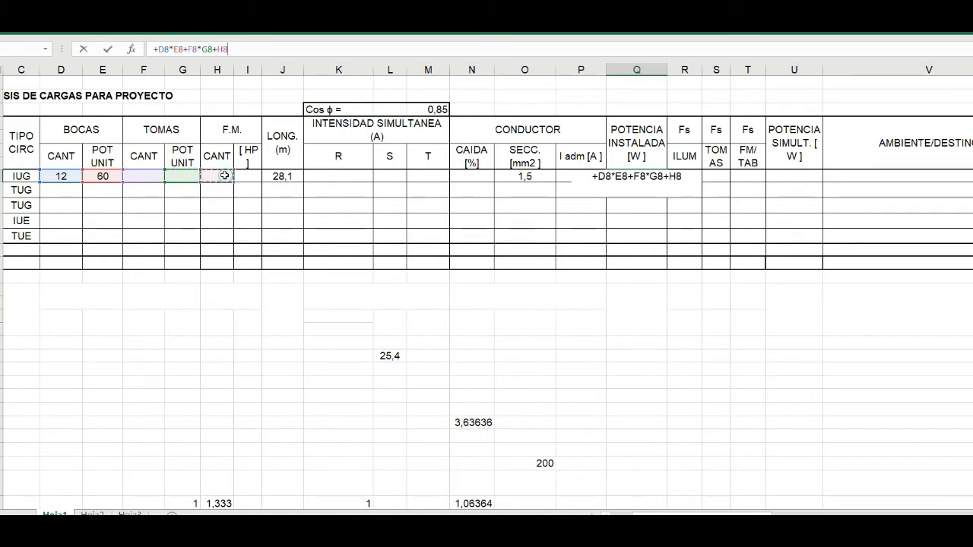
pyautogui.write('*')
pyautogui.click(241, 175)
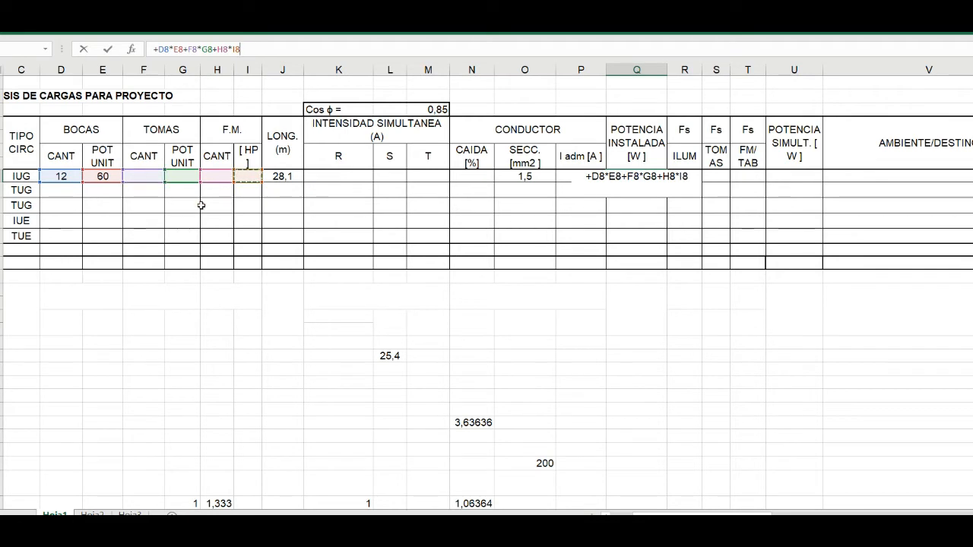
pyautogui.press('Return')
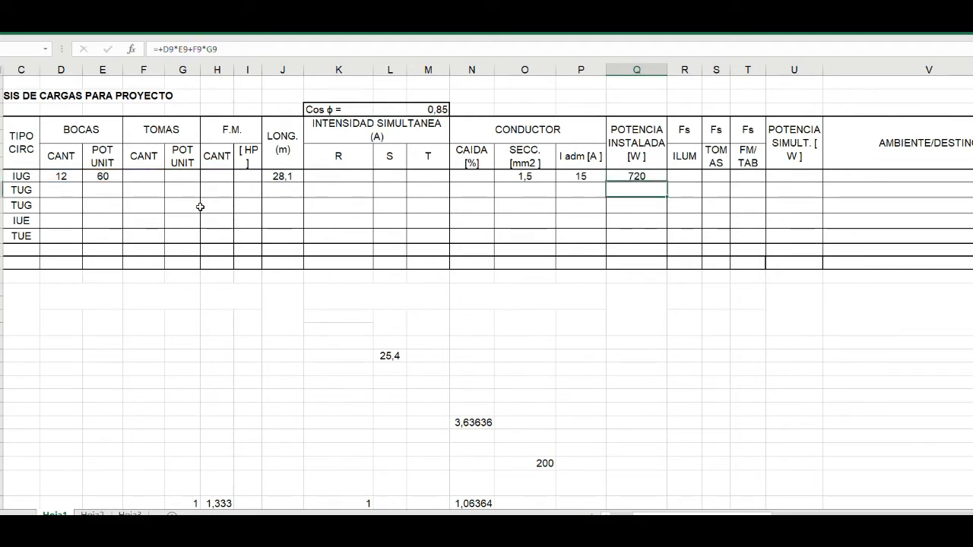
# - Check the Potencia Instalada formulas of circuit 1 and of the TUG, IUE and TUE rows below it
pyautogui.click(624, 177)
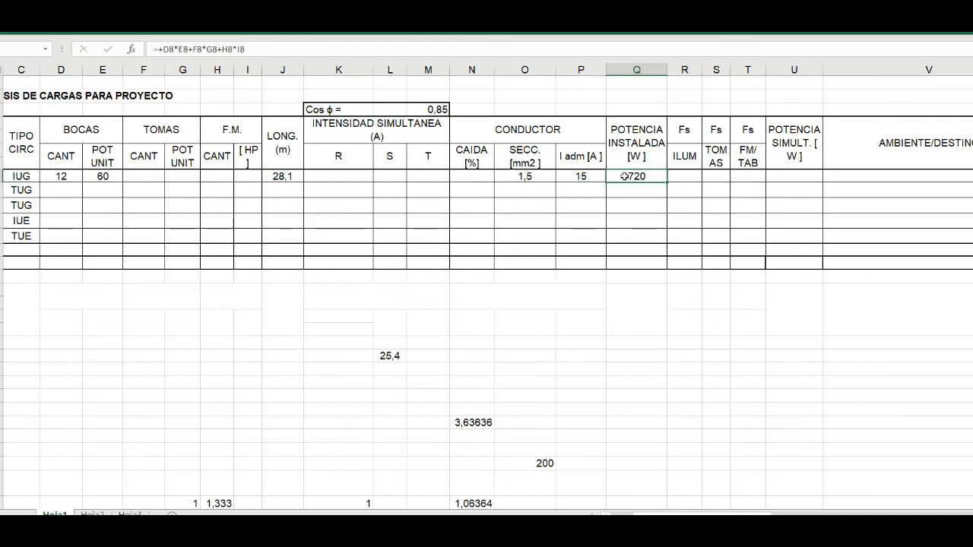
pyautogui.moveTo(629, 193); pyautogui.dragTo(628, 241)
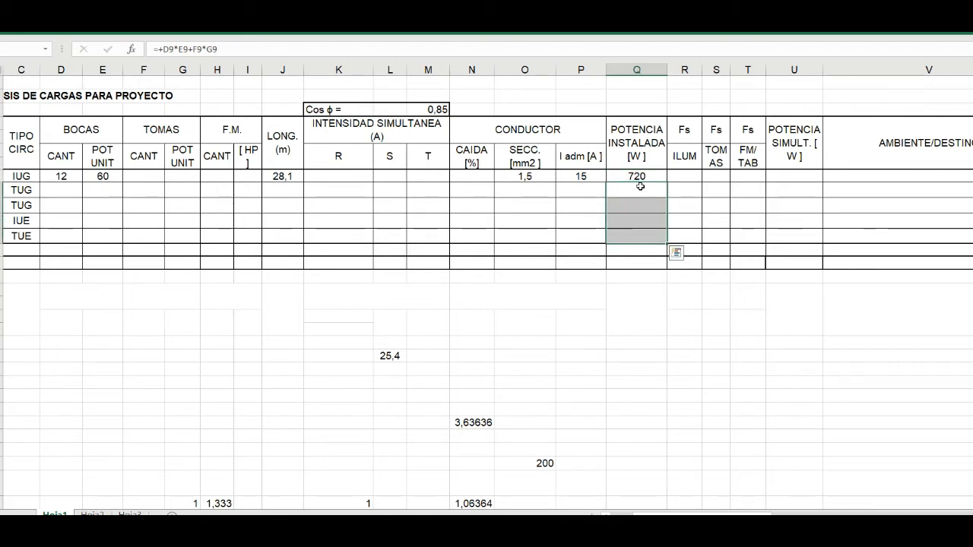
pyautogui.click(634, 236)
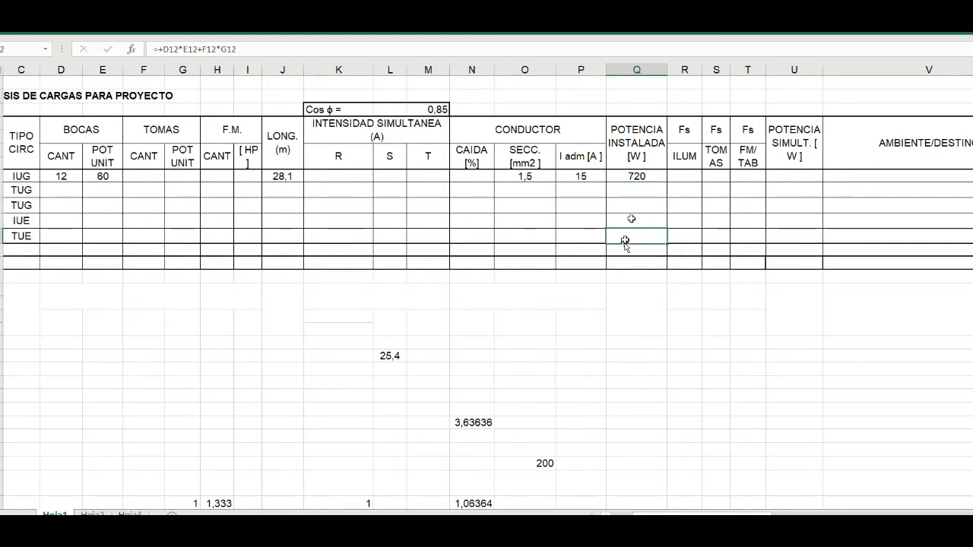
pyautogui.click(637, 177)
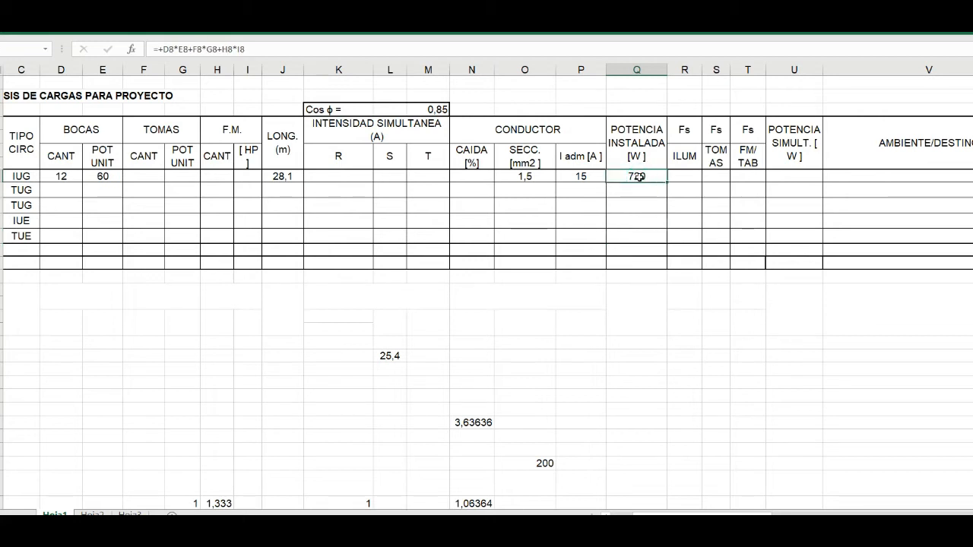
# - Reveal circuit 1's simultaneity factor in the Fs ILUM column by applying the black font colour to its cell
pyautogui.click(684, 129)
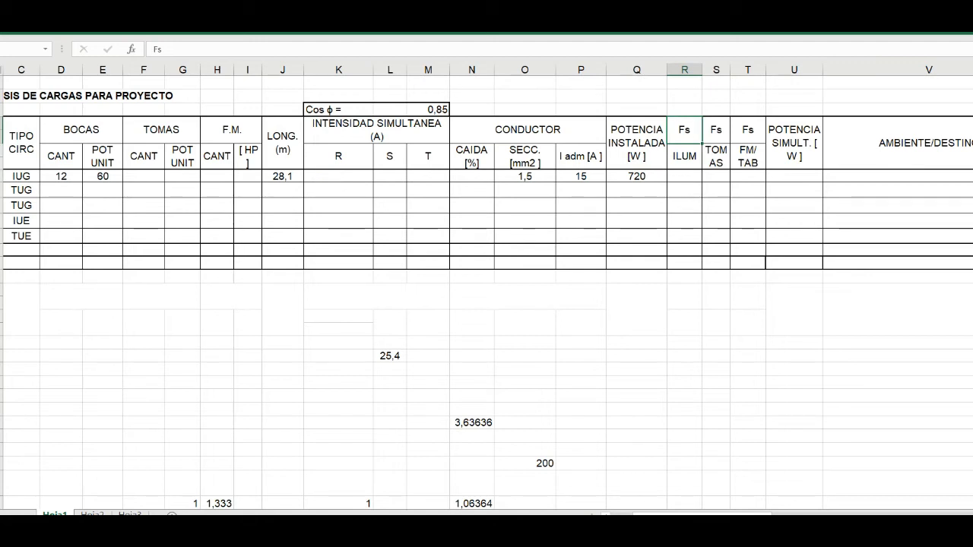
pyautogui.click(686, 175)
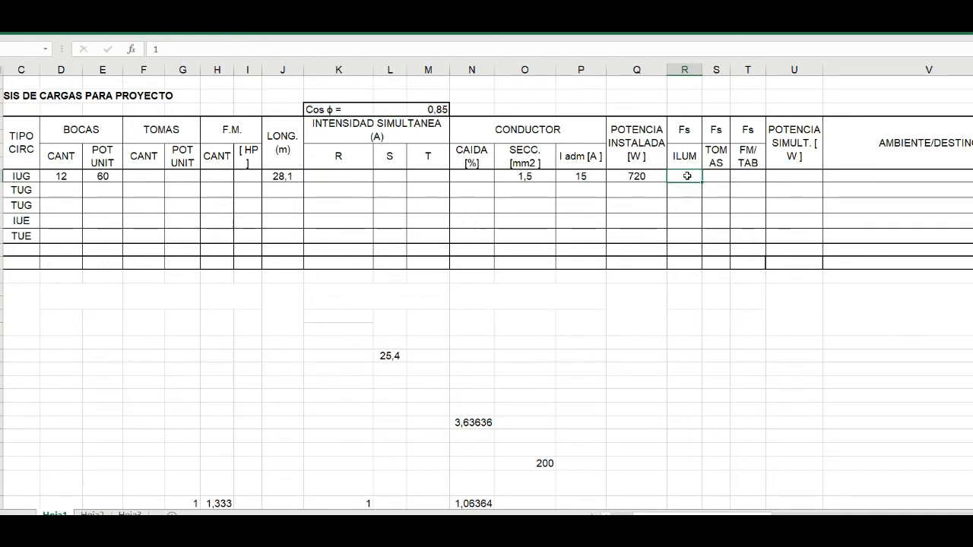
pyautogui.click(37, 24)
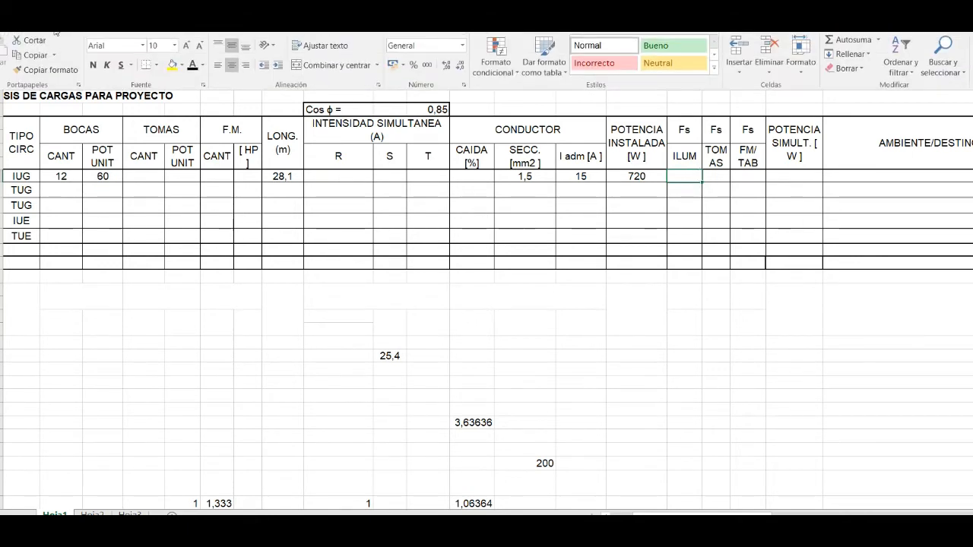
pyautogui.click(196, 65)
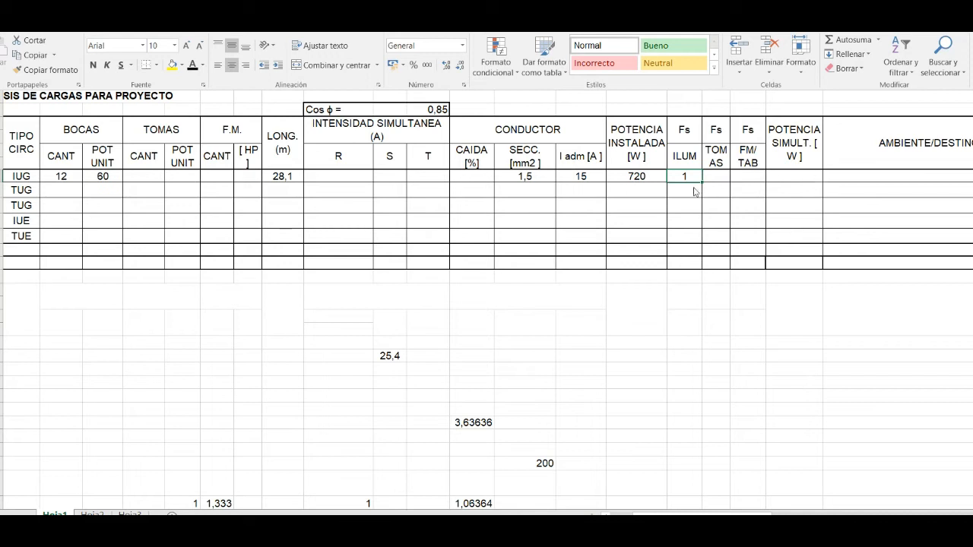
pyautogui.click(723, 176)
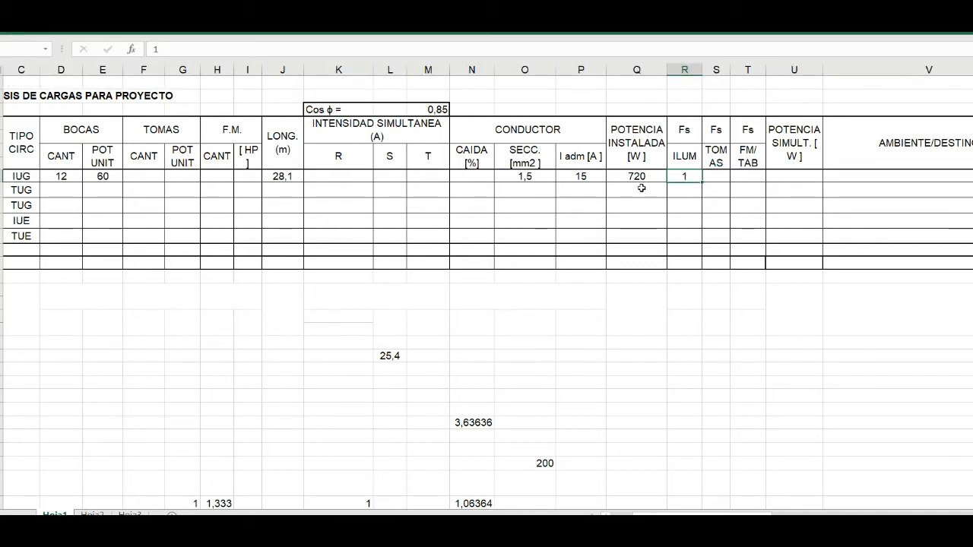
# - Reveal circuit 1's Potencia Simult. value by applying the black font colour to its cell, which holds the formula +Q8*R8
pyautogui.click(780, 178)
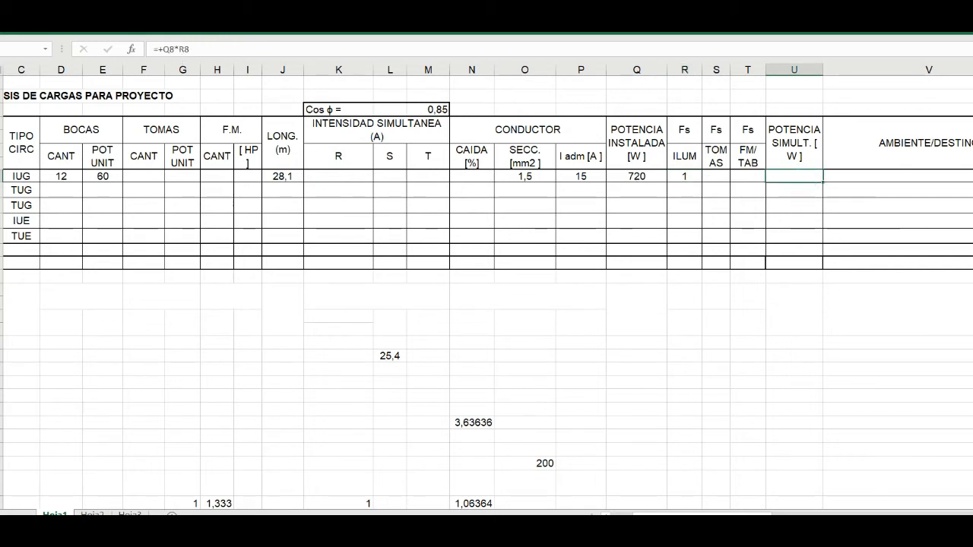
pyautogui.click(38, 25)
pyautogui.click(192, 67)
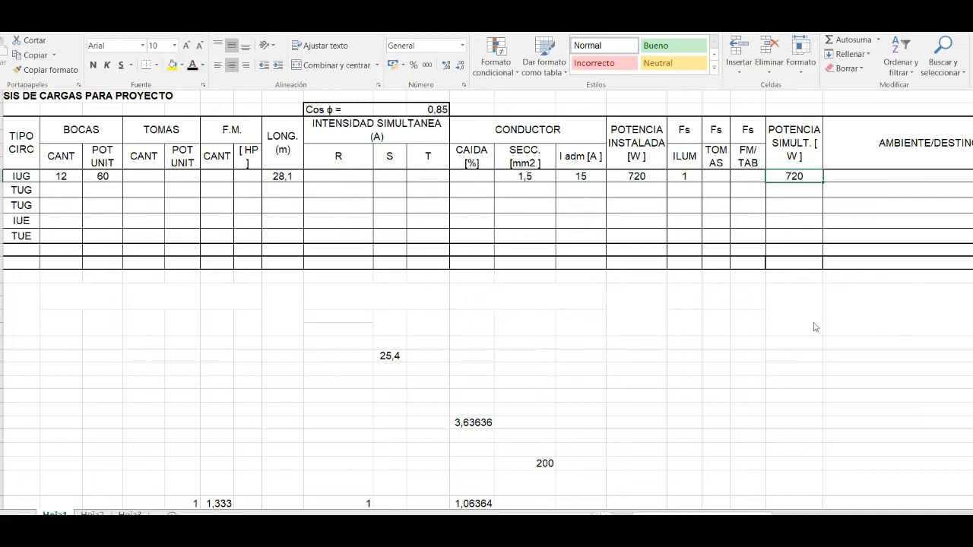
# - Shrink the workbook window so the Word document shows beside it, and go over the Potencia Simultánea formula there
pyautogui.moveTo(684, 9)
pyautogui.mouseDown()
pyautogui.moveTo(806, 9)
pyautogui.moveTo(834, 26)
pyautogui.moveTo(266, 23)
pyautogui.moveTo(343, 27)
pyautogui.mouseUp()
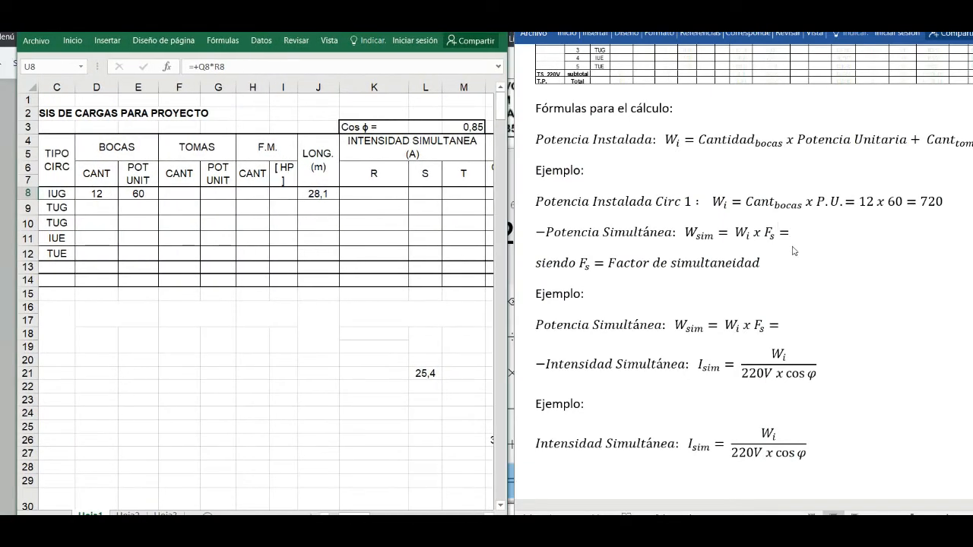
pyautogui.click(698, 232)
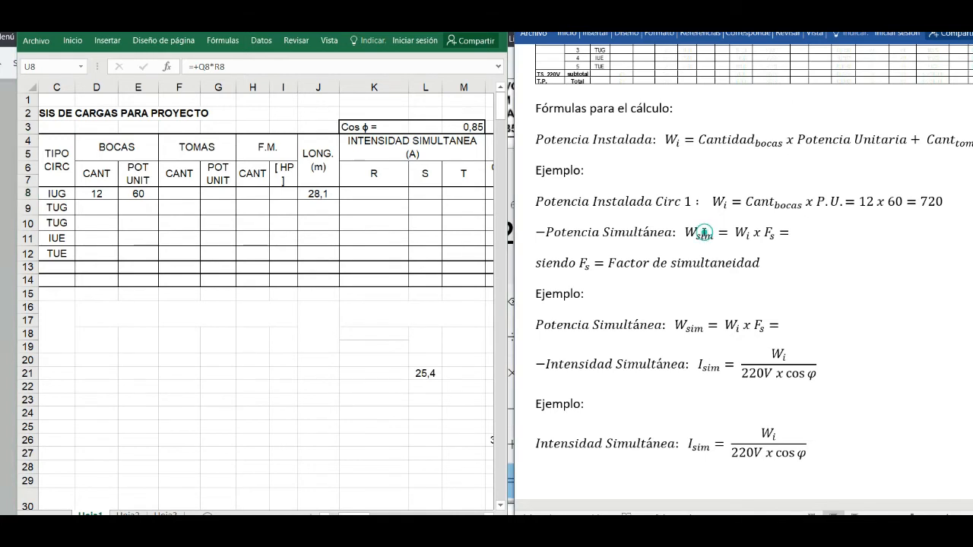
pyautogui.click(774, 235)
pyautogui.doubleClick(736, 233)
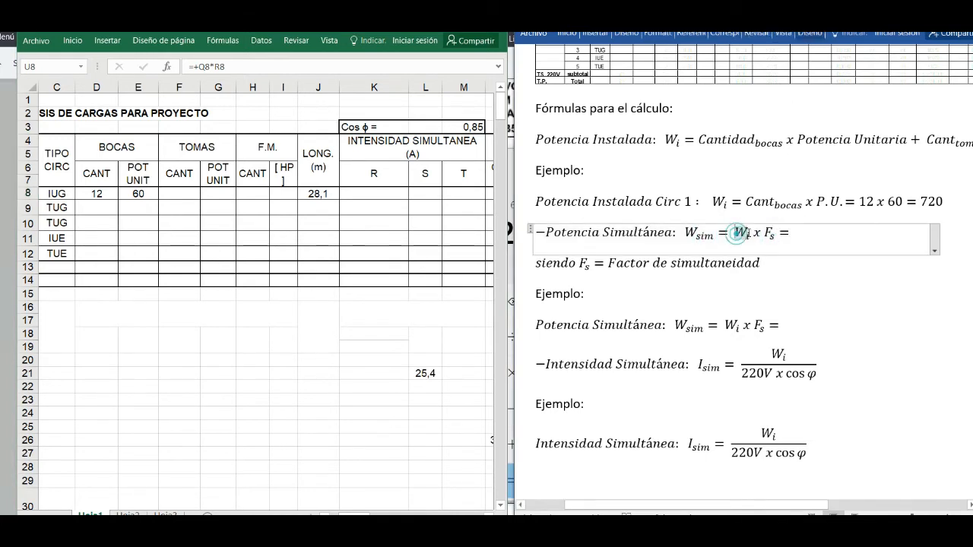
pyautogui.click(791, 232)
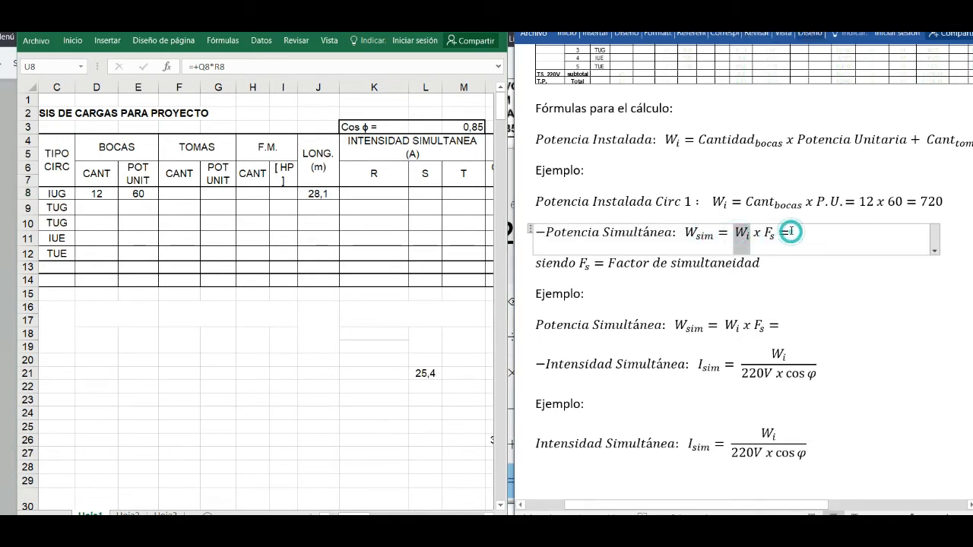
# - Complete the Potencia Simultánea example in the Word document with 720 W x 1= 720W, consulting circuit 1's row in the workbook
pyautogui.click(785, 325)
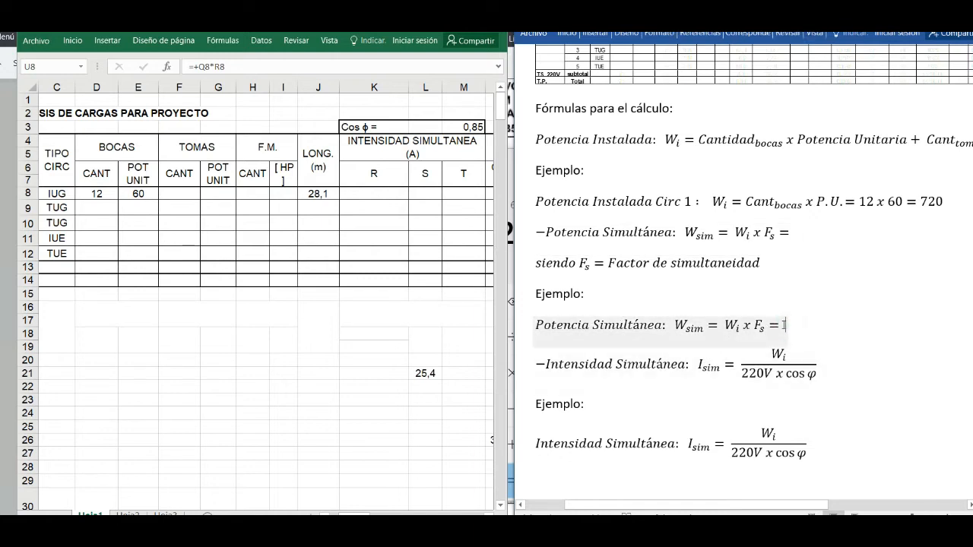
pyautogui.click(797, 333)
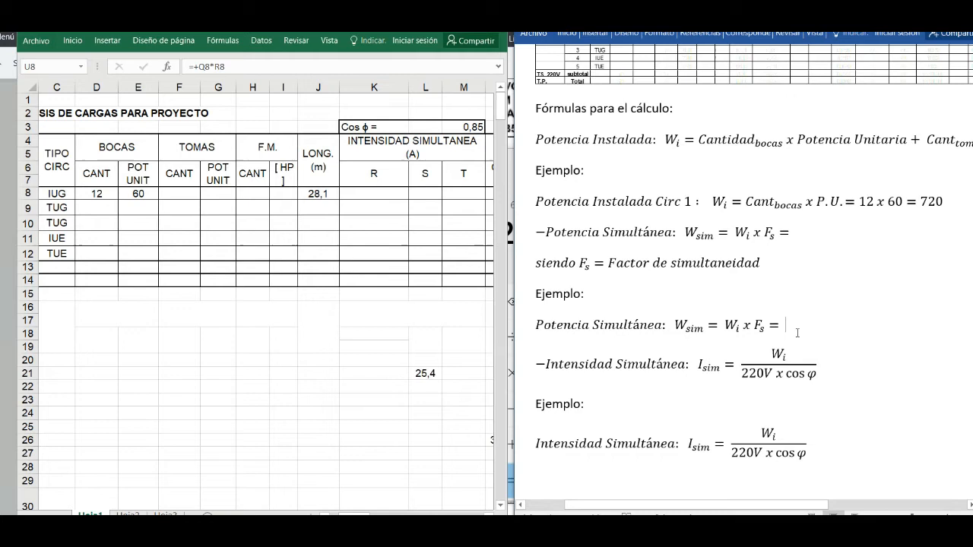
pyautogui.write('720')
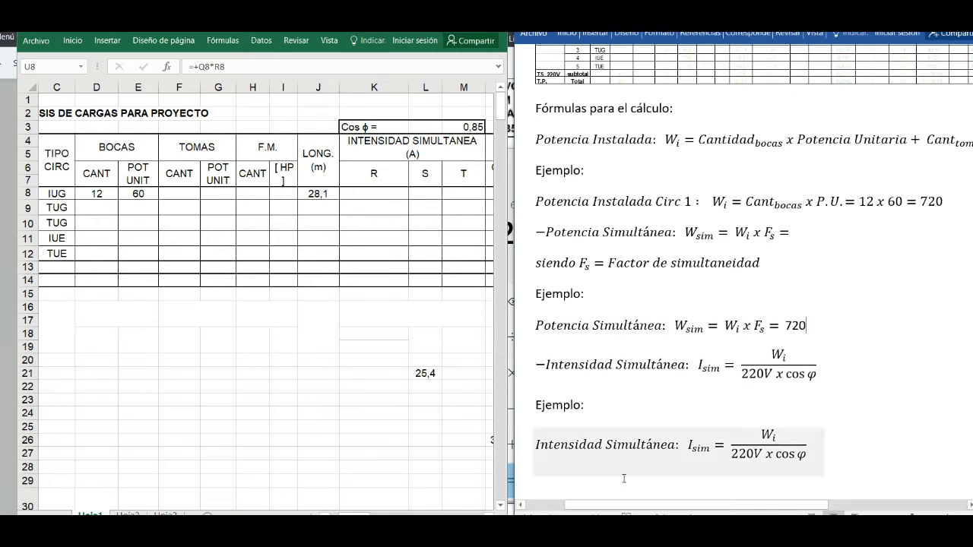
pyautogui.click(330, 407)
pyautogui.moveTo(353, 514); pyautogui.dragTo(404, 514)
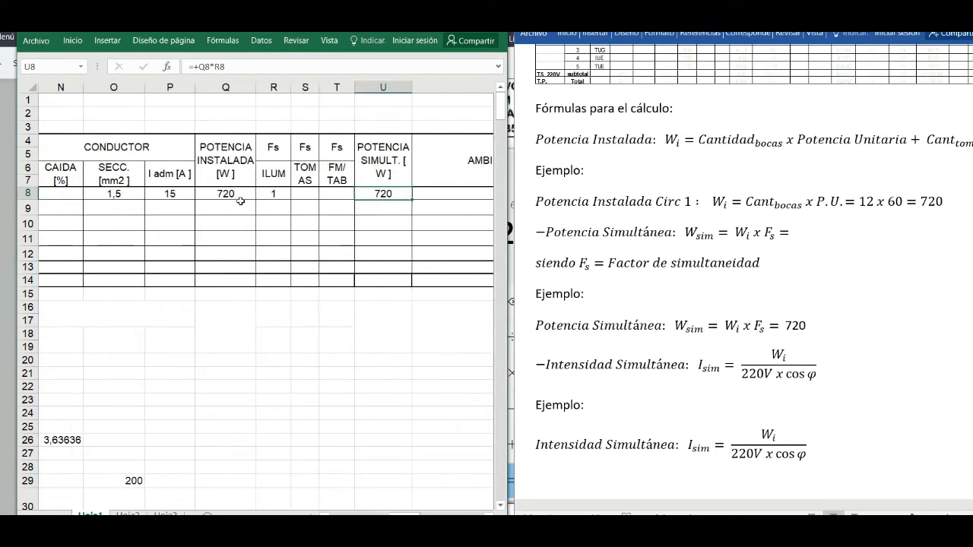
pyautogui.click(815, 328)
pyautogui.write('W x')
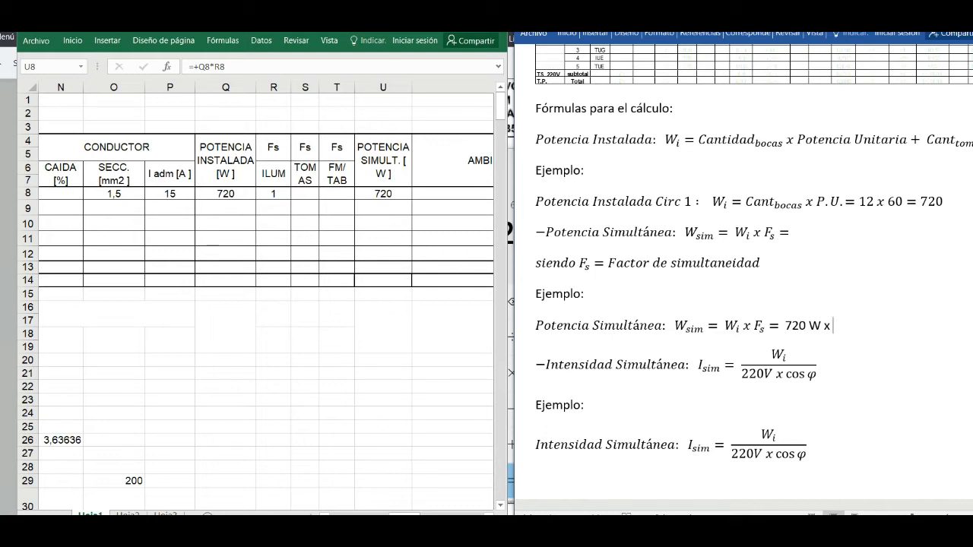
pyautogui.write('1= 720W')
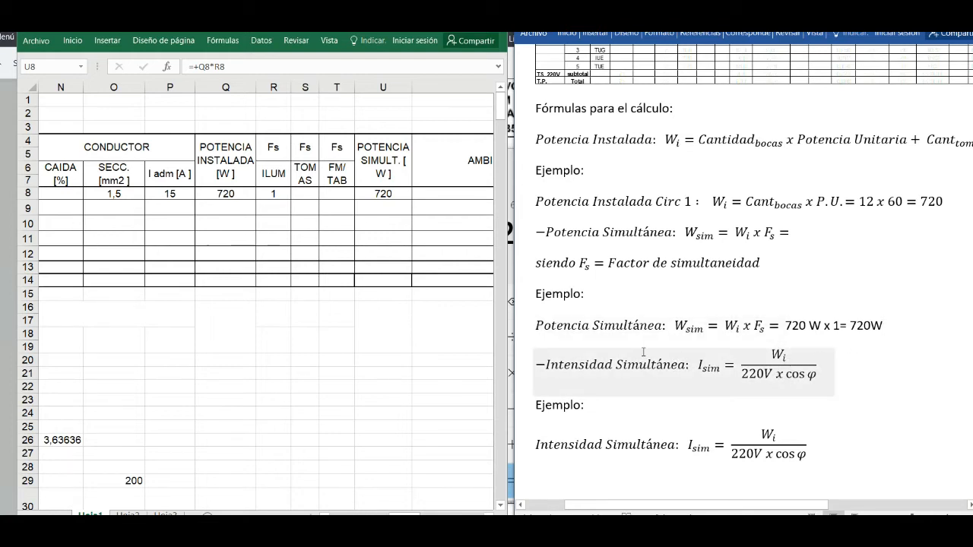
# - Check circuit 1's phase R cell formula under Intensidad Simultánea in the workbook against the Word document's formula
pyautogui.click(814, 364)
pyautogui.click(410, 516)
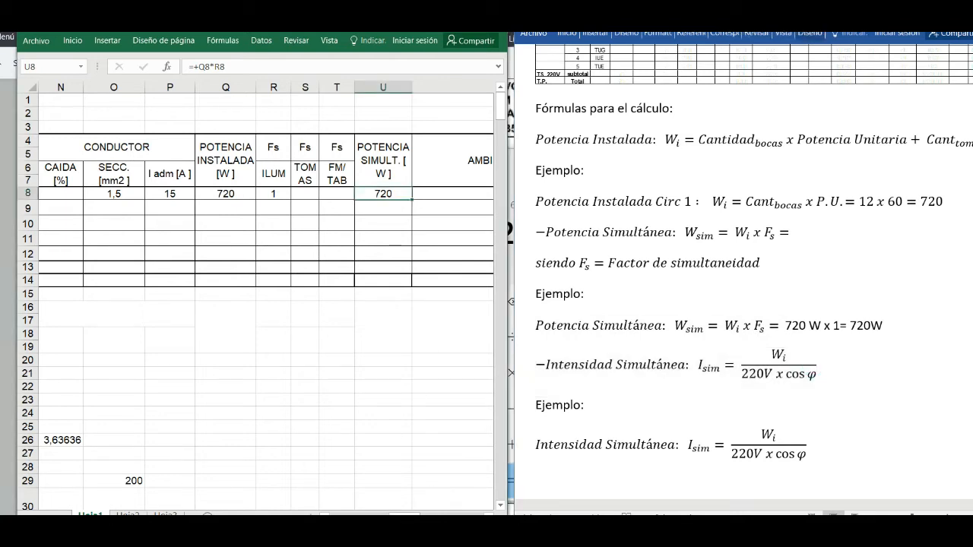
pyautogui.click(163, 198)
pyautogui.moveTo(406, 515); pyautogui.dragTo(373, 516)
pyautogui.click(257, 190)
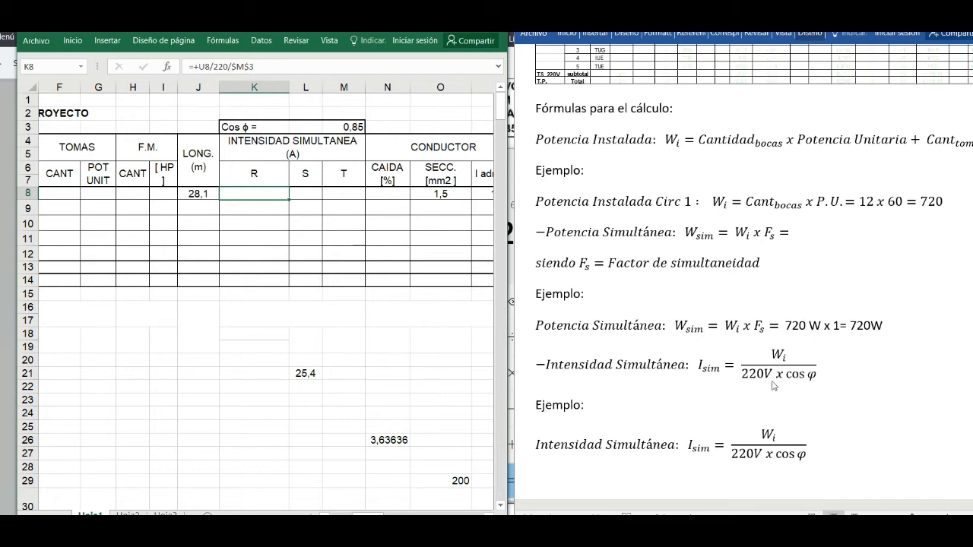
pyautogui.click(842, 368)
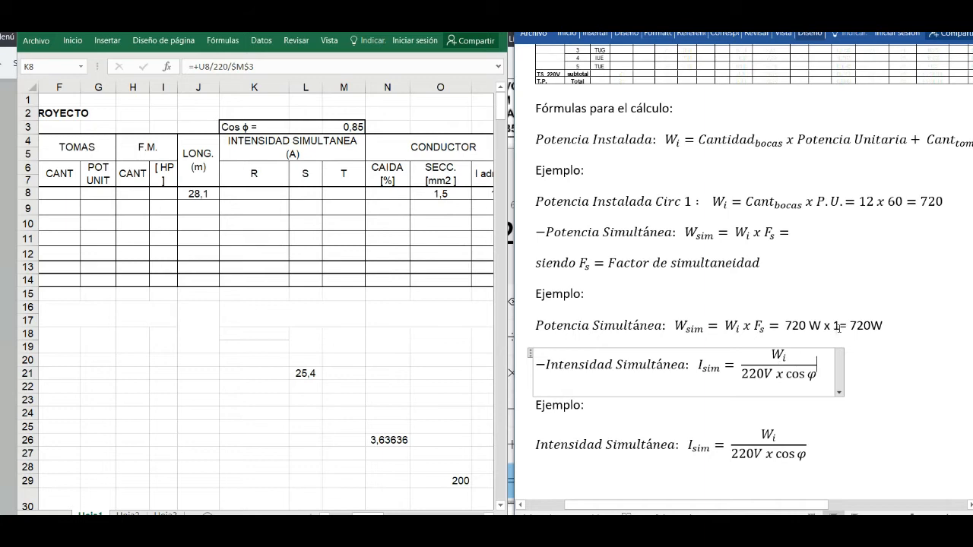
# - Enclose the denominator 220V x cos φ of the general Intensidad Simultánea formula in parentheses
pyautogui.scroll(-3, 745, 280)
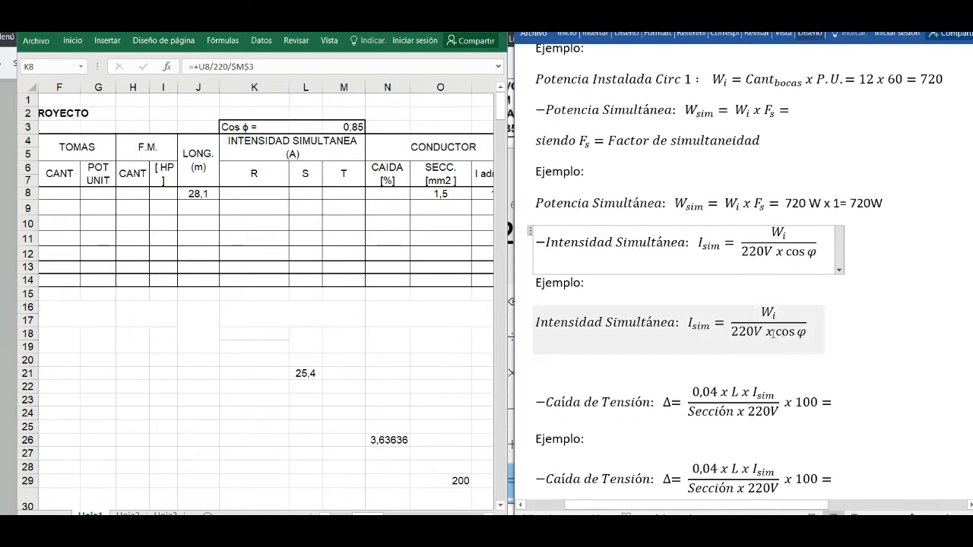
pyautogui.moveTo(742, 251); pyautogui.dragTo(817, 253)
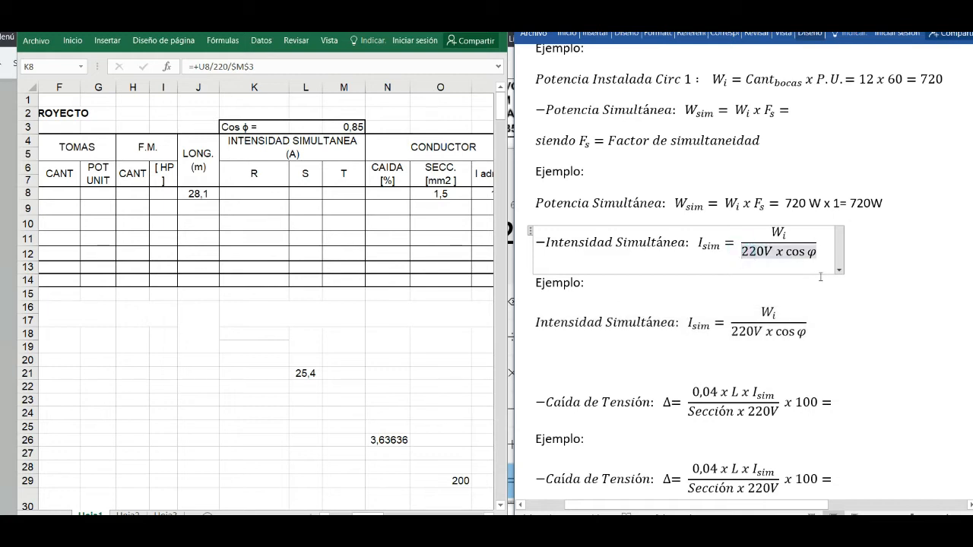
pyautogui.write('(')
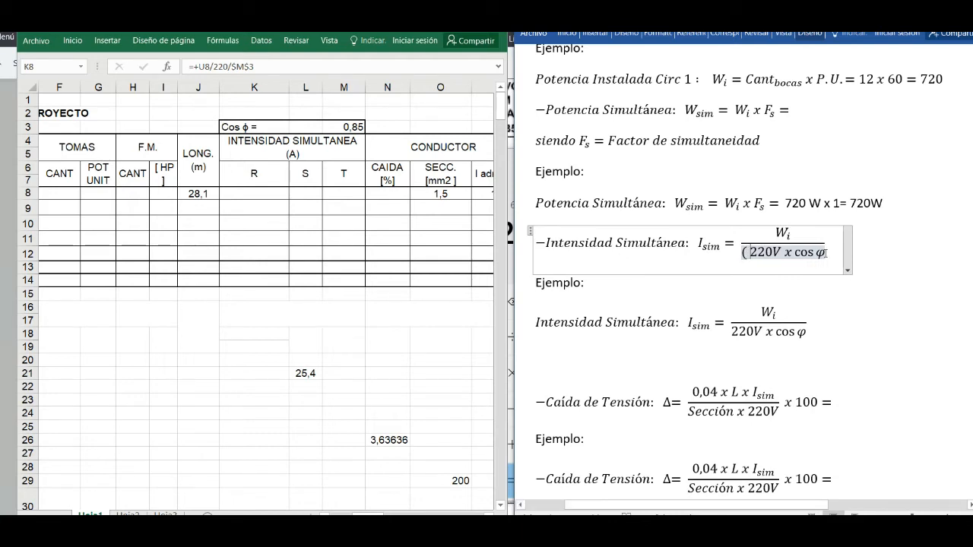
pyautogui.click(827, 252)
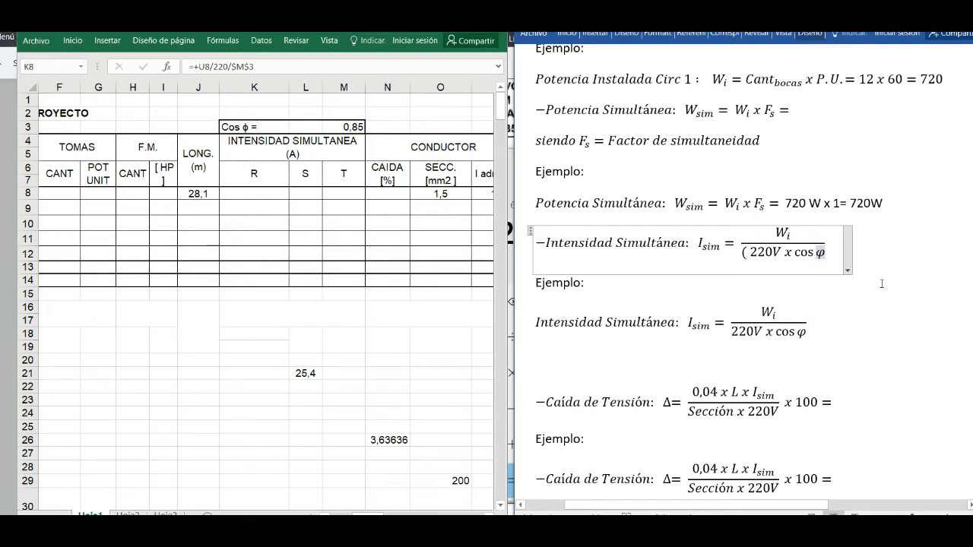
pyautogui.write(')')
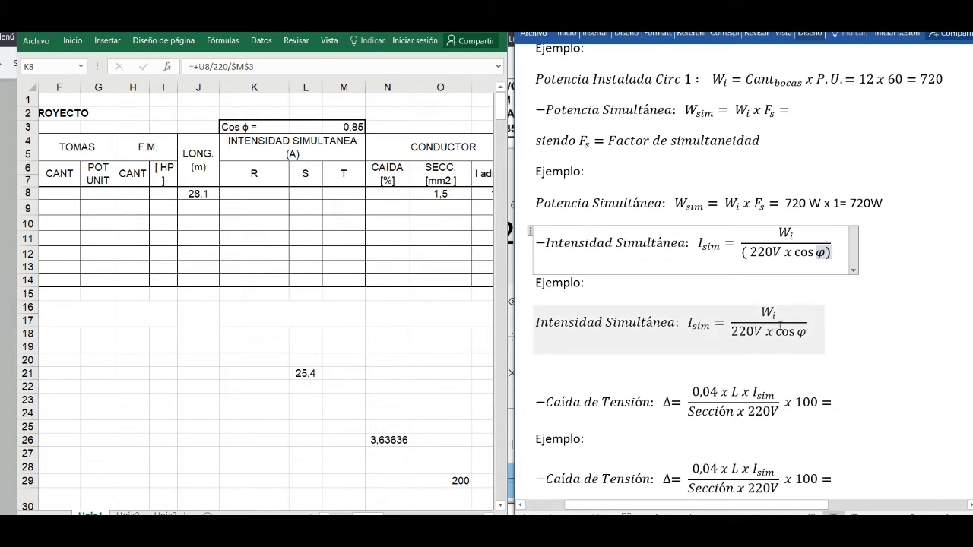
# - Add an equals sign after the fraction in the Intensidad Simultánea example
pyautogui.click(775, 328)
pyautogui.click(808, 325)
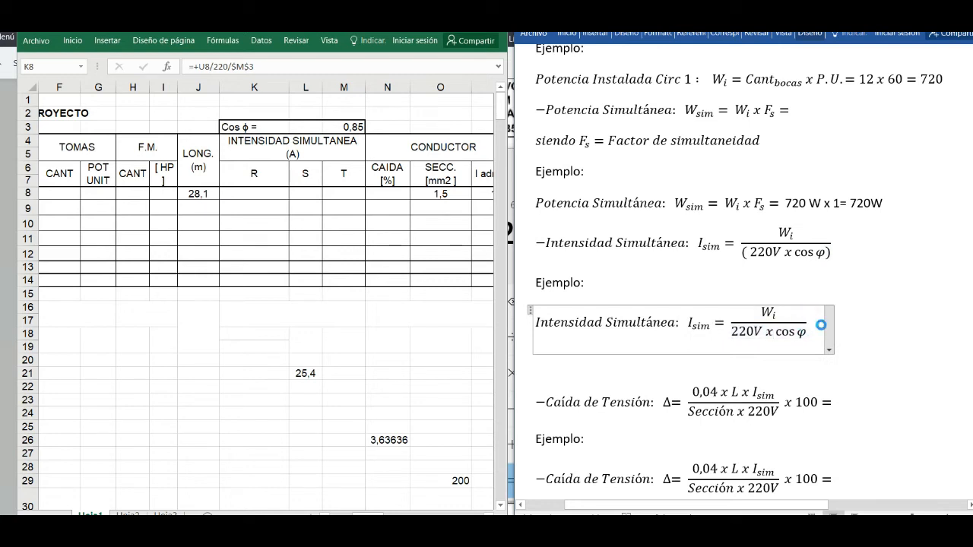
pyautogui.write('+')
pyautogui.press('BackSpace')
pyautogui.write('=')
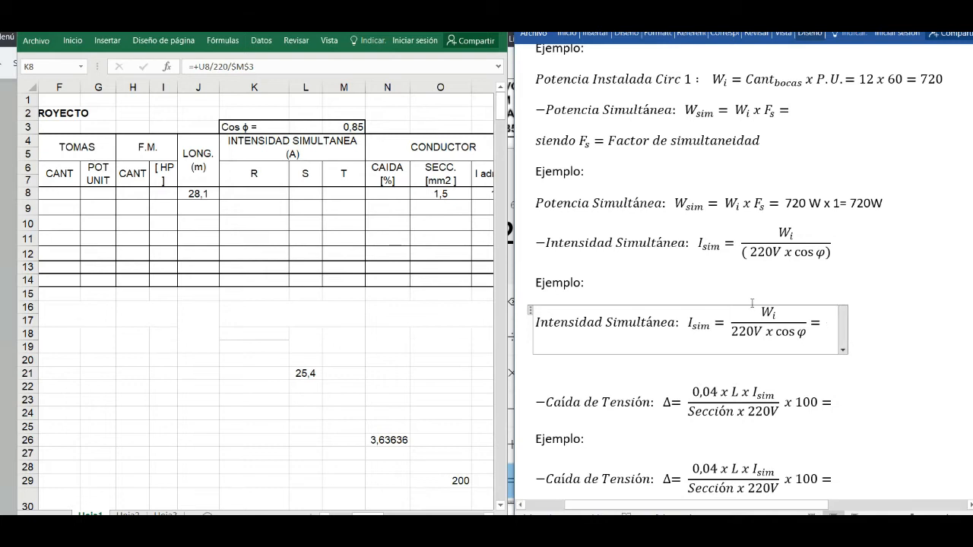
# - Substitute 720 W for Wi and 0,85 for cos φ in the fraction of the Intensidad Simultánea example
pyautogui.moveTo(763, 305); pyautogui.dragTo(792, 339)
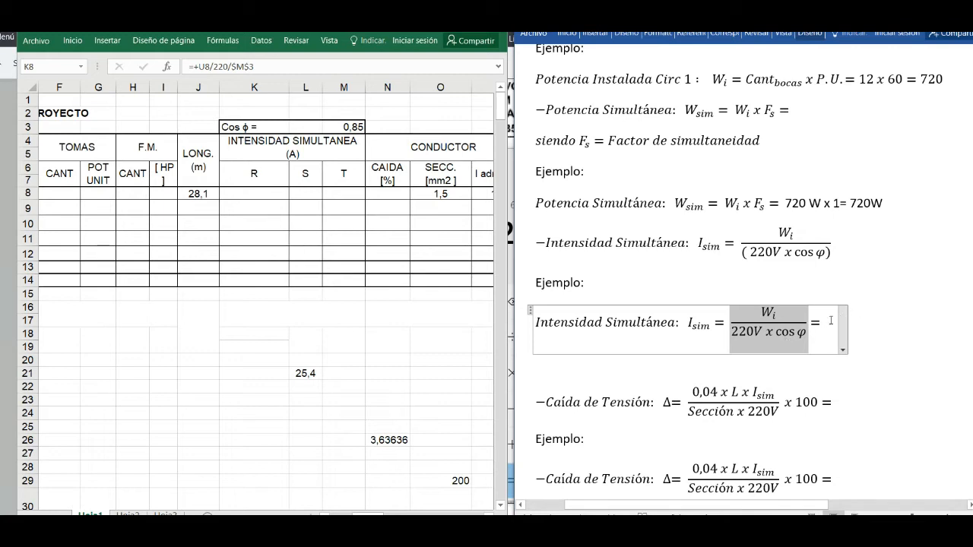
pyautogui.click(767, 313)
pyautogui.moveTo(760, 312); pyautogui.dragTo(777, 314)
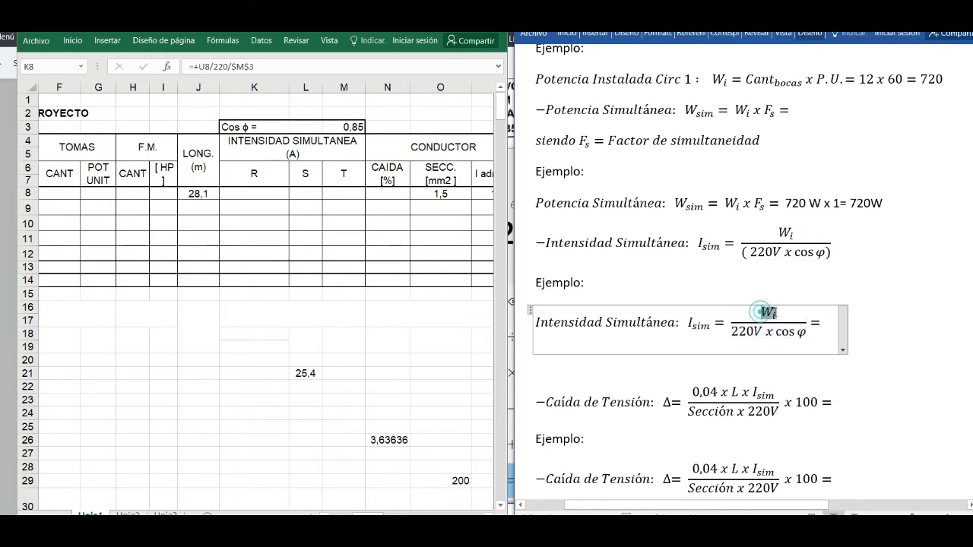
pyautogui.press('BackSpace')
pyautogui.write('720')
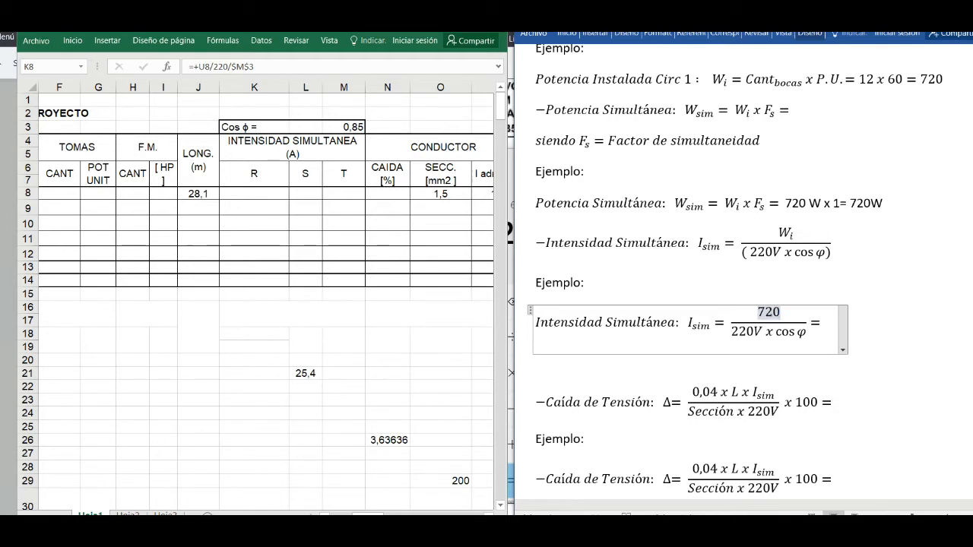
pyautogui.write(' W')
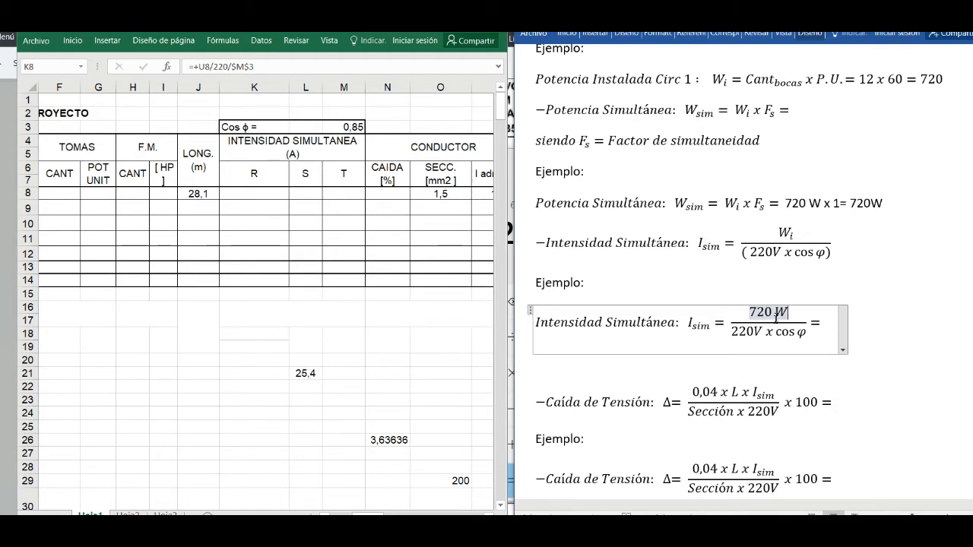
pyautogui.moveTo(774, 335); pyautogui.dragTo(805, 332)
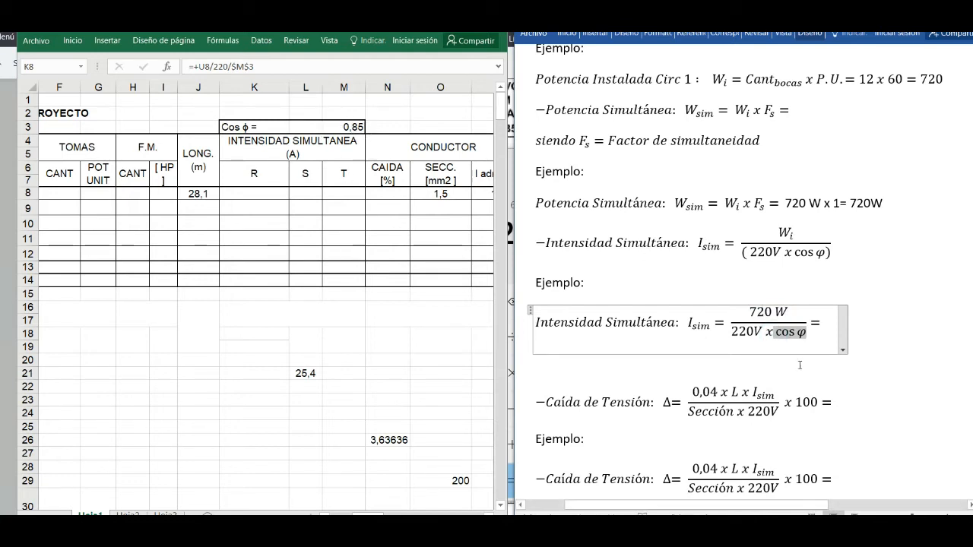
pyautogui.write('0,85')
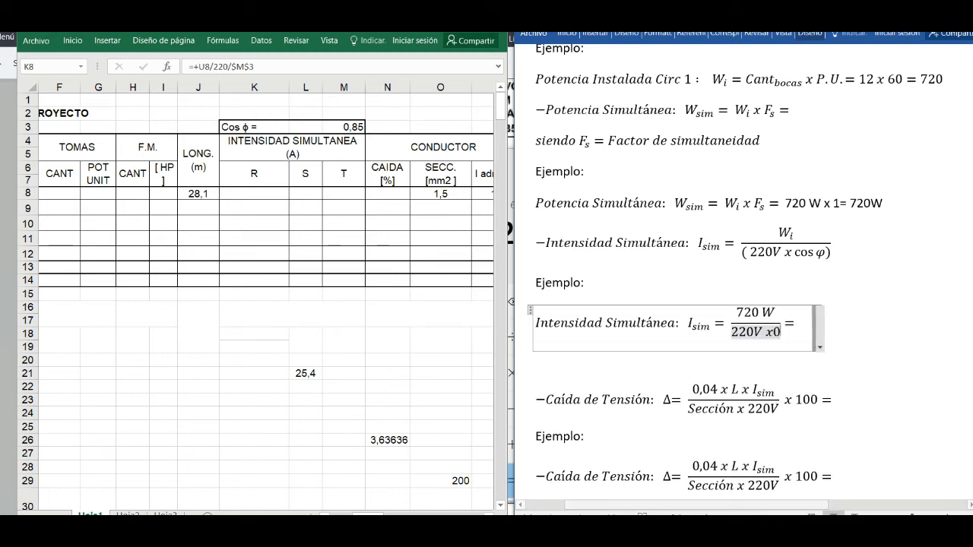
pyautogui.click(819, 323)
# - Calculate 720 ÷ 220 ÷ 0,85 in the Calculator and enter 3,85 as the result of the Word document's Intensidad Simultánea example
pyautogui.hotkey('alt', 'Tab')
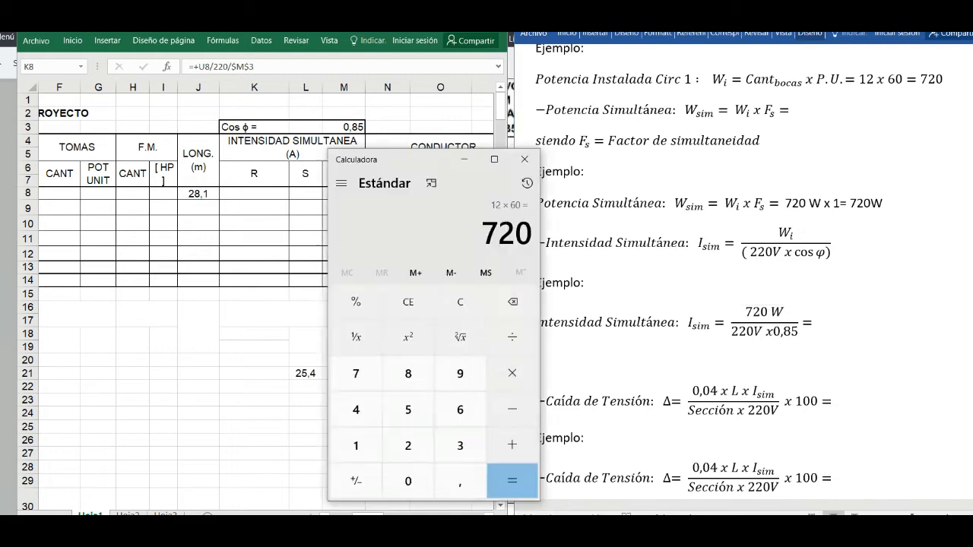
pyautogui.click(517, 338)
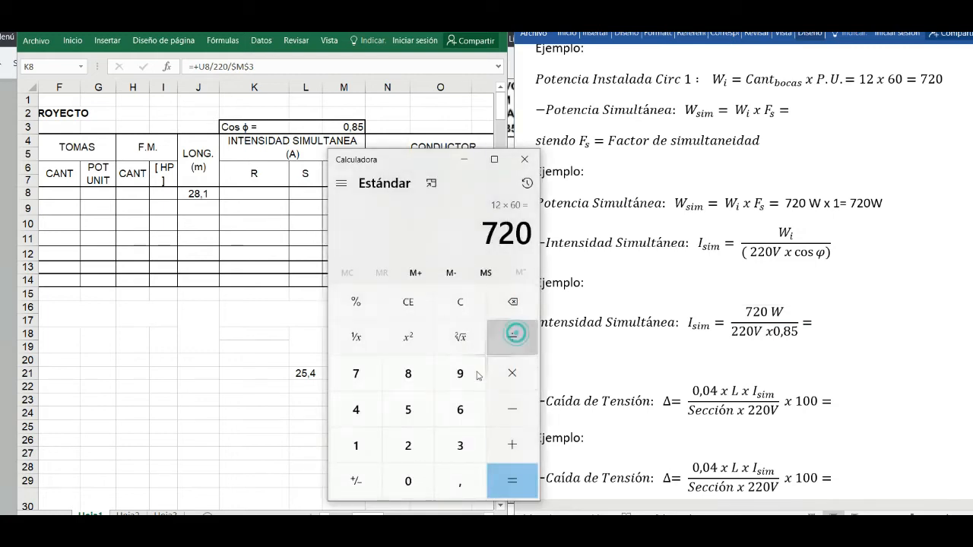
pyautogui.doubleClick(409, 447)
pyautogui.click(409, 482)
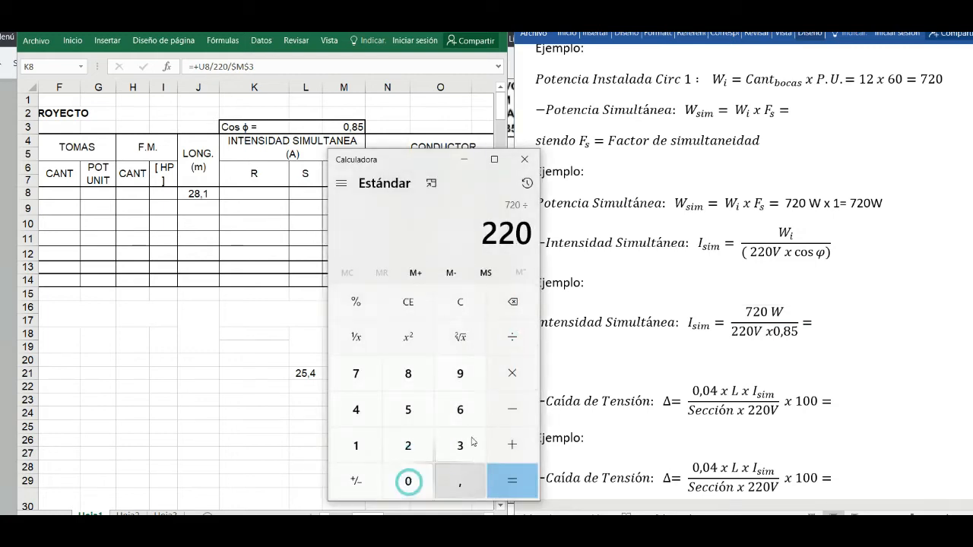
pyautogui.click(506, 479)
pyautogui.click(514, 338)
pyautogui.click(408, 482)
pyautogui.click(459, 487)
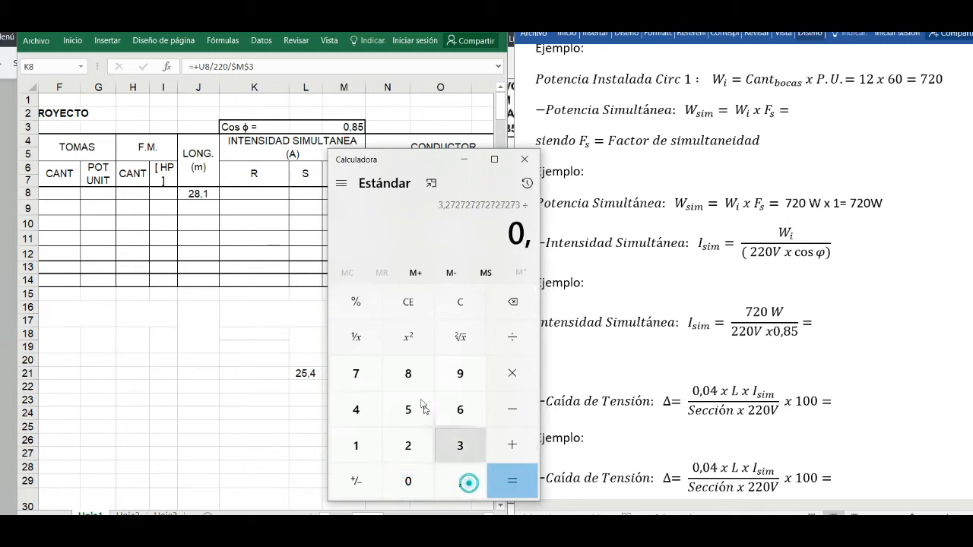
pyautogui.click(408, 374)
pyautogui.click(408, 410)
pyautogui.click(528, 487)
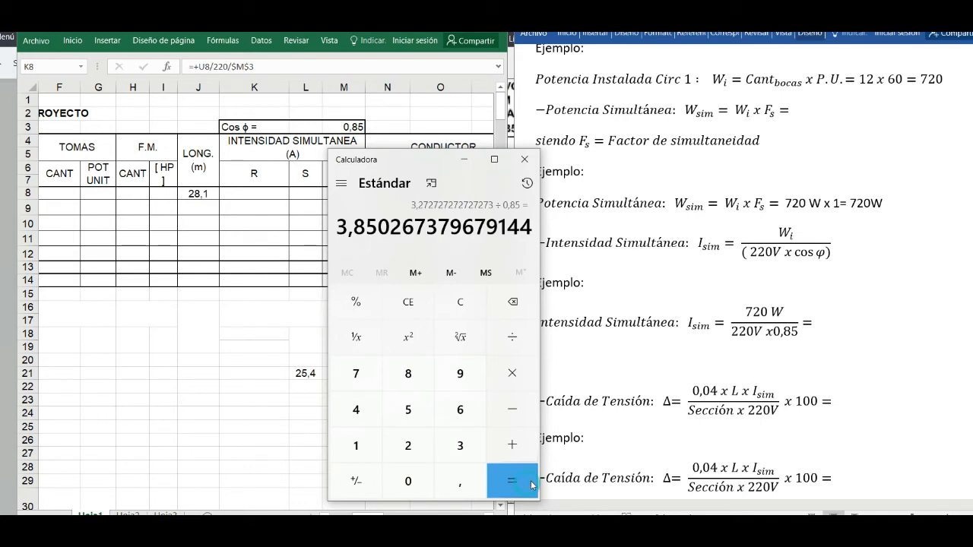
pyautogui.click(814, 324)
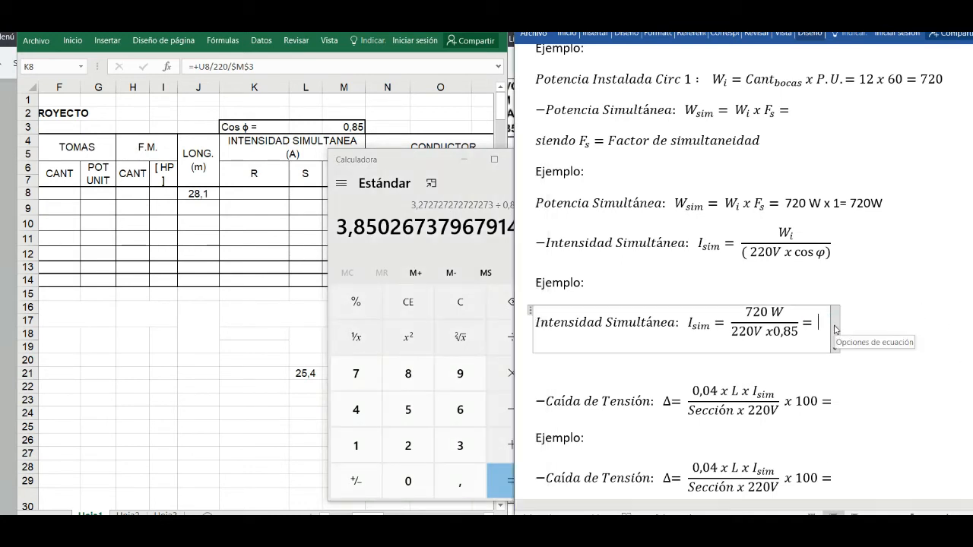
pyautogui.write('3,85')
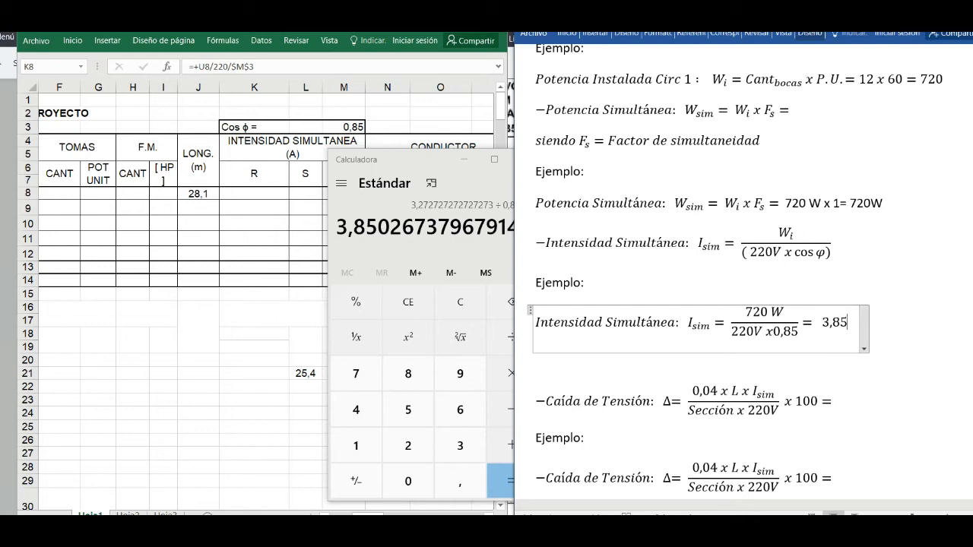
# - Change the font colour of the phase R simultaneous current in cell K8 of the Excel sheet to black
pyautogui.click(230, 343)
pyautogui.click(251, 194)
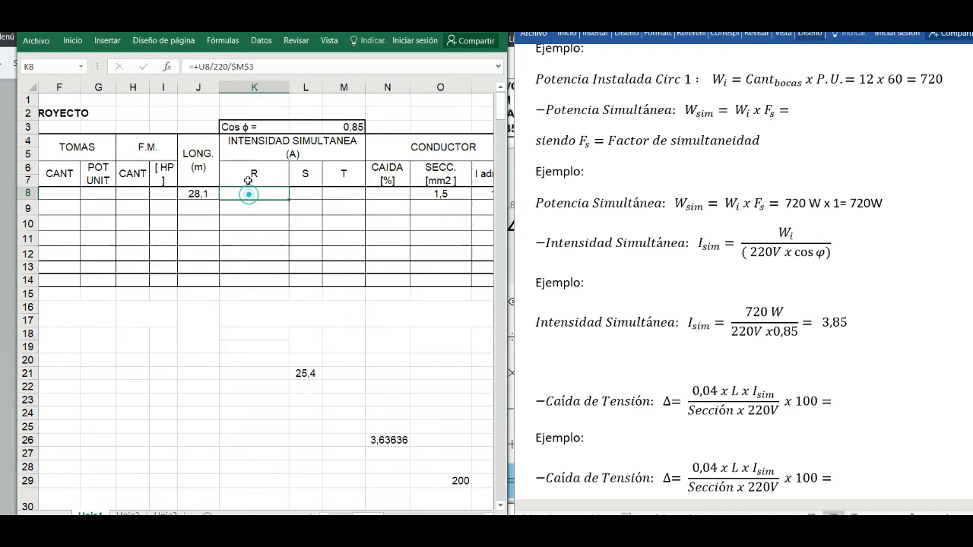
pyautogui.click(67, 44)
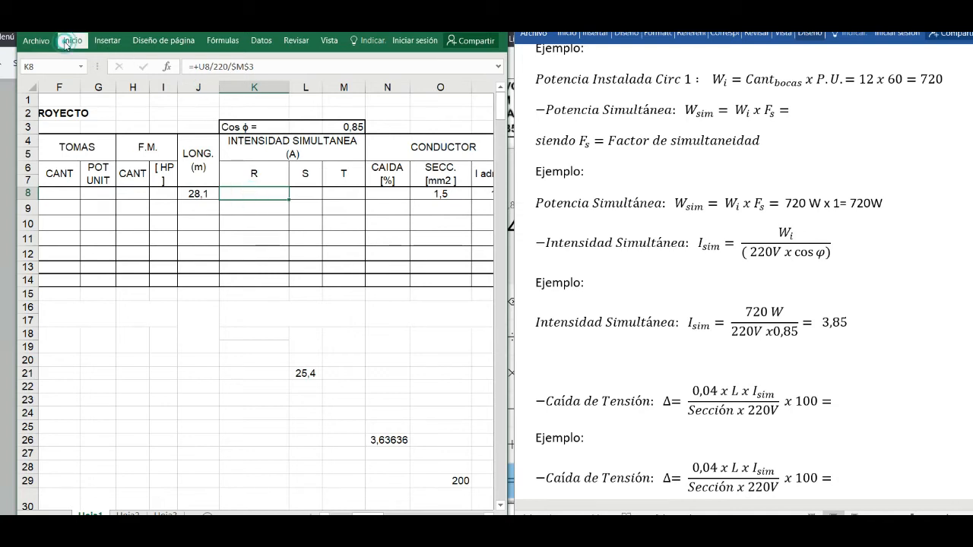
pyautogui.click(128, 87)
pyautogui.click(271, 210)
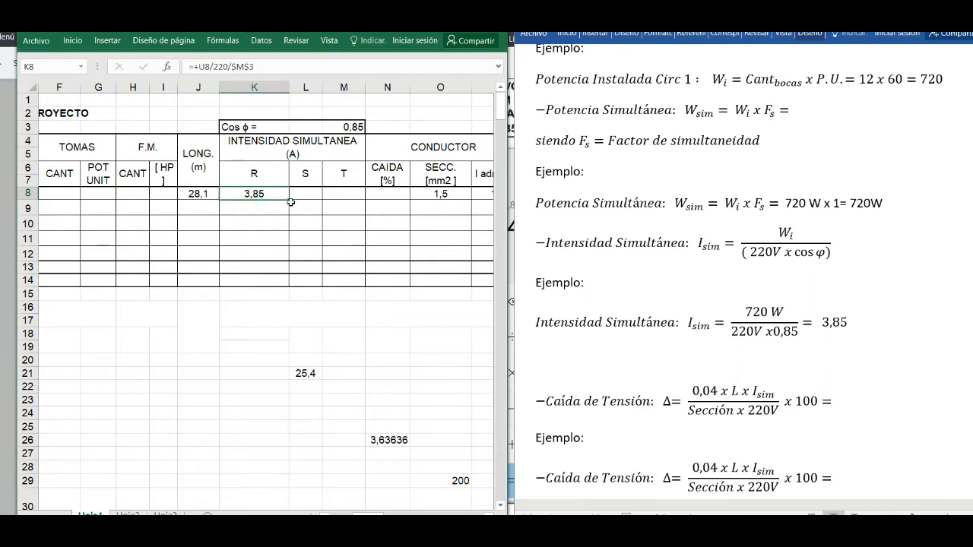
pyautogui.click(298, 204)
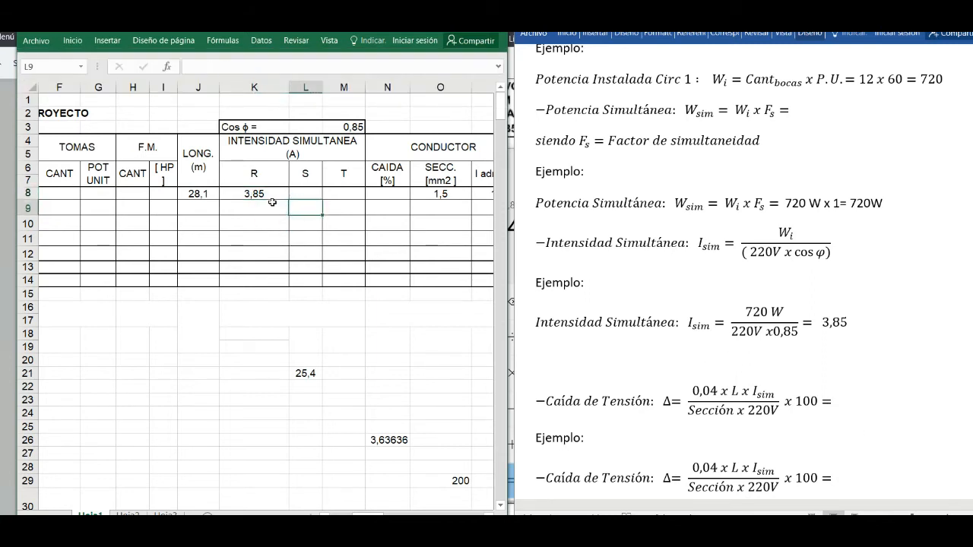
# - Inspect the voltage drop formula in the CAIDA [%] cell N8 and switch to the untitled Paint 3D image containing the voltage drop reference
pyautogui.moveTo(368, 515)
pyautogui.mouseDown()
pyautogui.moveTo(357, 515)
pyautogui.moveTo(399, 514)
pyautogui.moveTo(384, 515)
pyautogui.mouseUp()
pyautogui.click(206, 194)
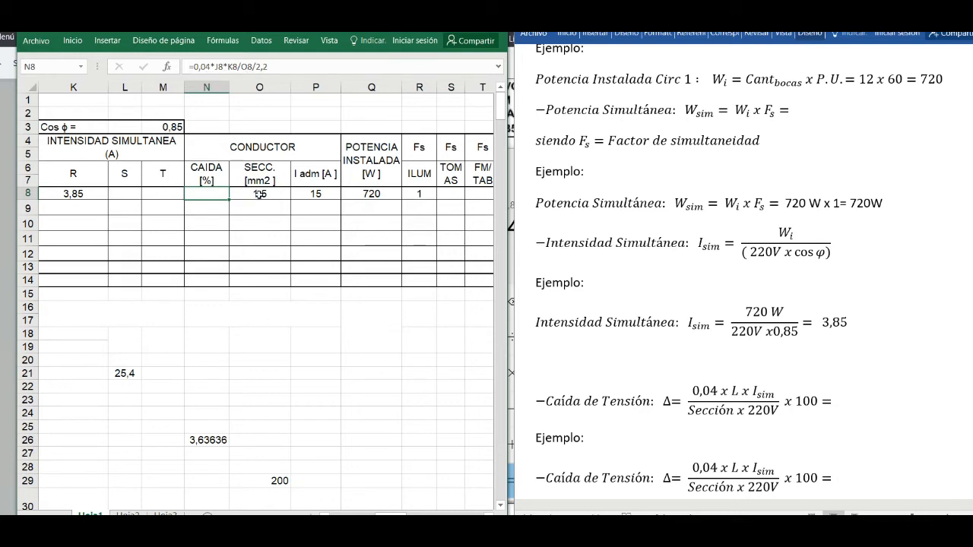
pyautogui.moveTo(216, 206); pyautogui.dragTo(211, 241)
pyautogui.click(207, 194)
pyautogui.moveTo(653, 544)
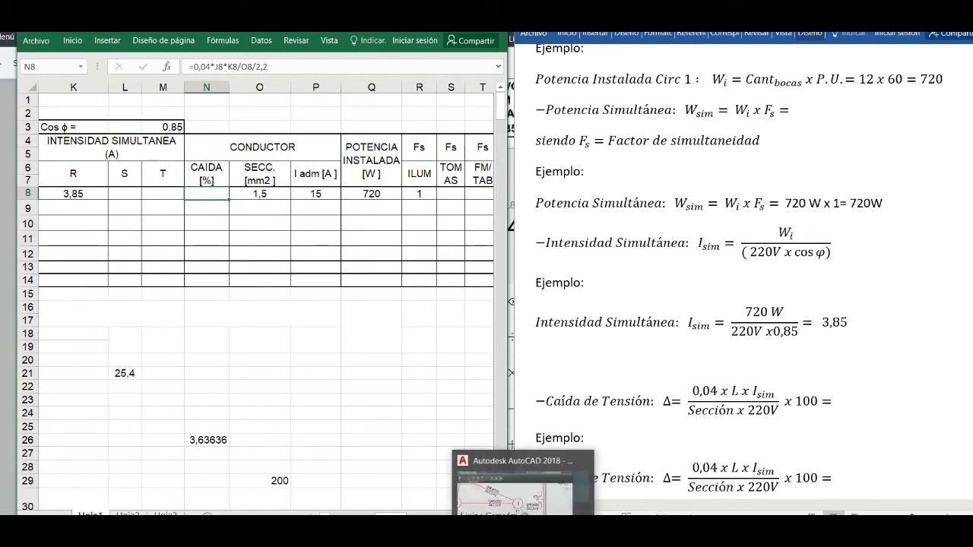
pyautogui.click(588, 542)
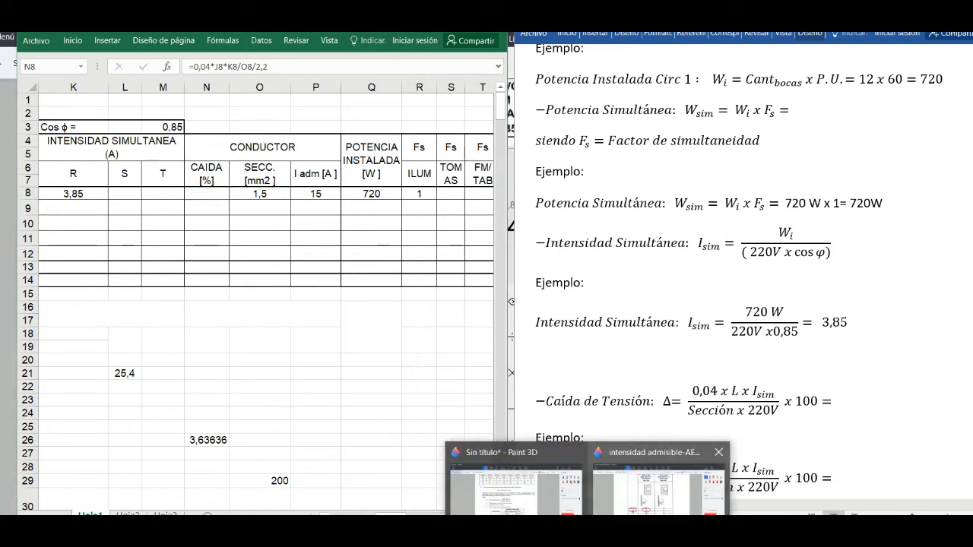
pyautogui.click(515, 486)
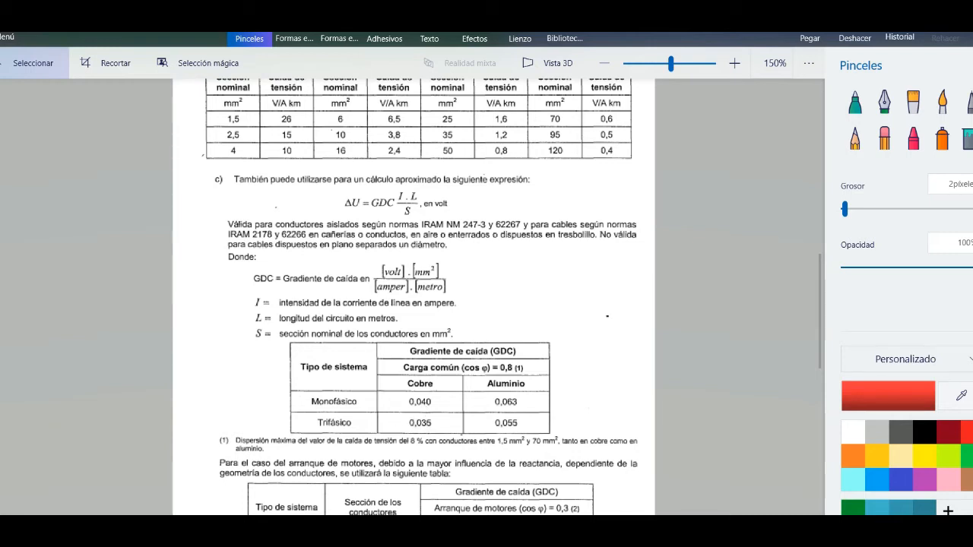
# - Switch back to the Word document and add U after the Δ in the general Caída de Tensión formula
pyautogui.hotkey('alt', 'Tab')
pyautogui.scroll(-1, 672, 395)
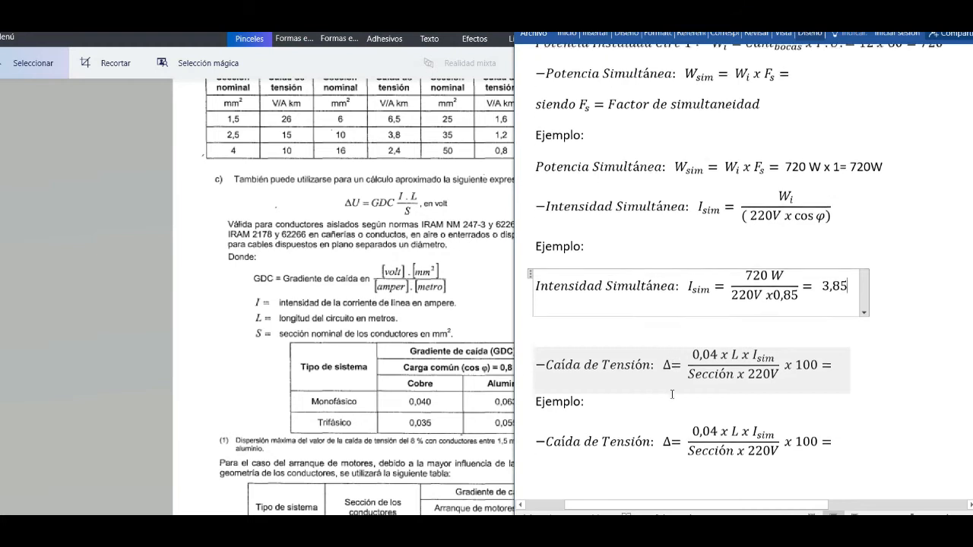
pyautogui.scroll(-1, 672, 394)
pyautogui.click(671, 317)
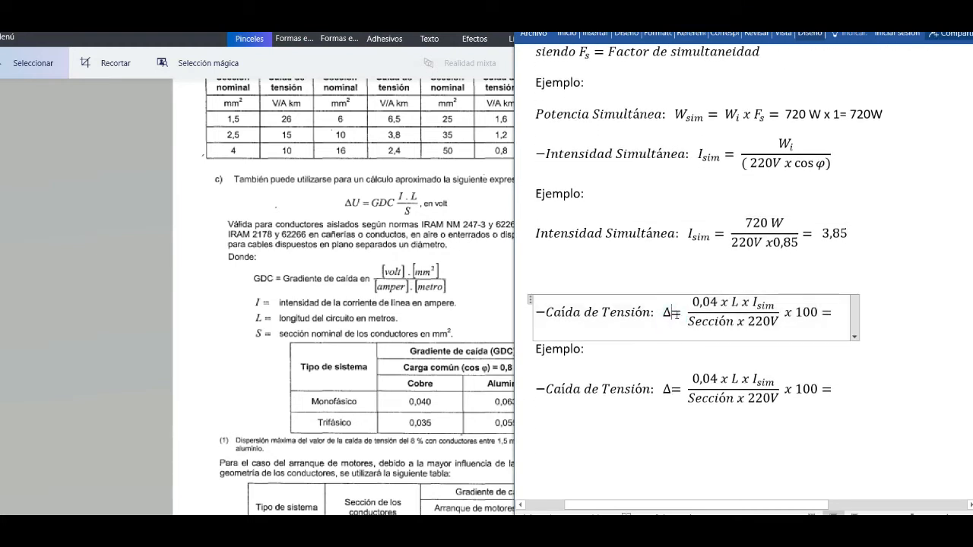
pyautogui.write('U')
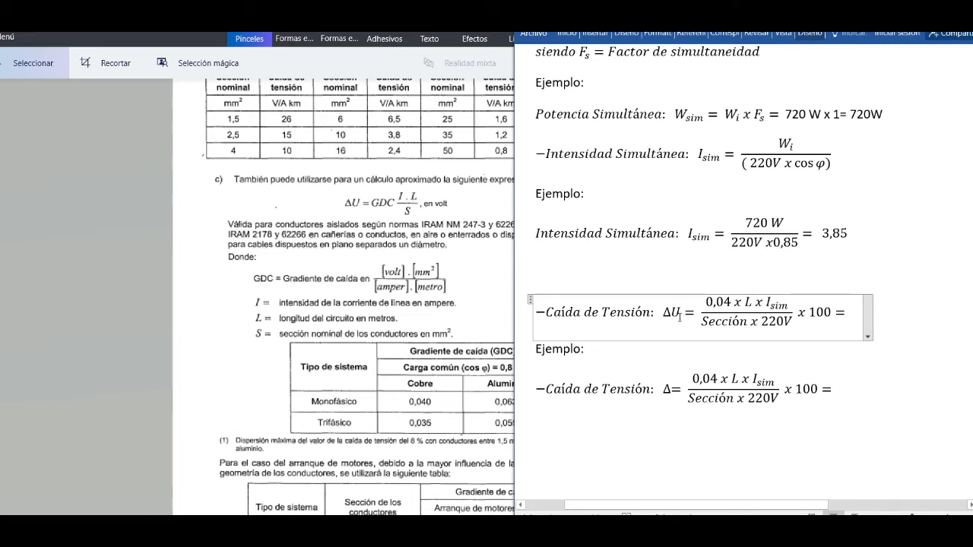
pyautogui.click(742, 303)
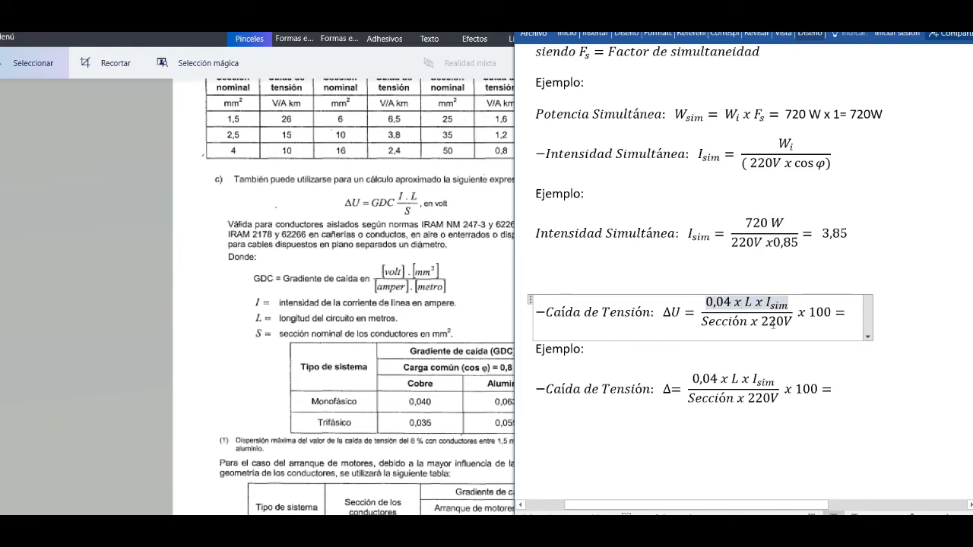
# - Bring up the LONG. (m) column of the Excel sheet and replace L with 28,1 m in Word's Caída de Tensión example
pyautogui.click(734, 378)
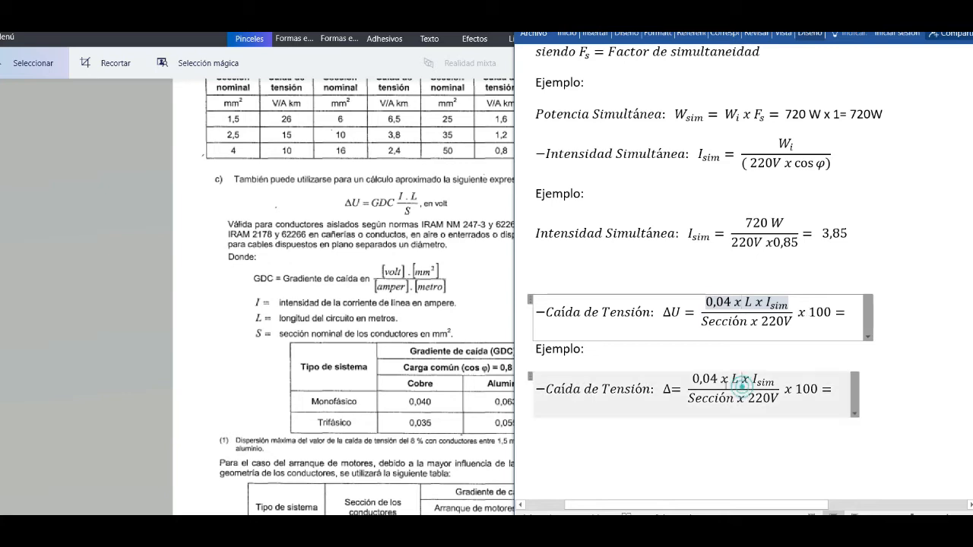
pyautogui.doubleClick(734, 378)
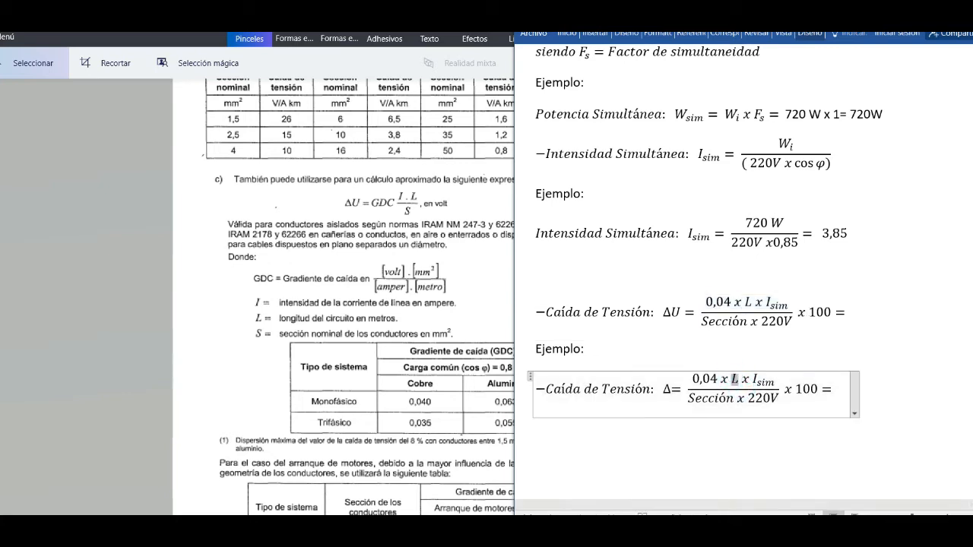
pyautogui.click(553, 524)
pyautogui.click(479, 500)
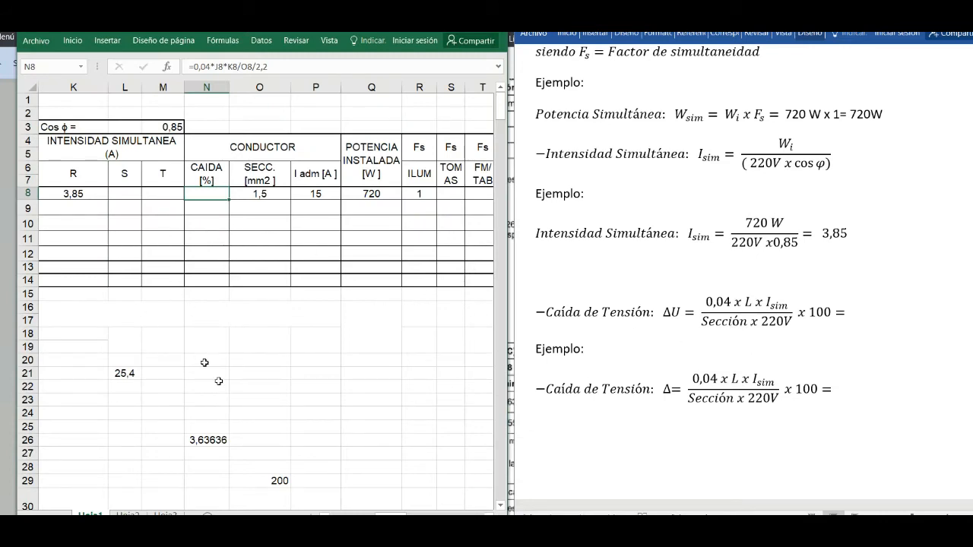
pyautogui.moveTo(391, 516)
pyautogui.mouseDown()
pyautogui.moveTo(369, 516)
pyautogui.moveTo(382, 516)
pyautogui.mouseUp()
pyautogui.click(739, 393)
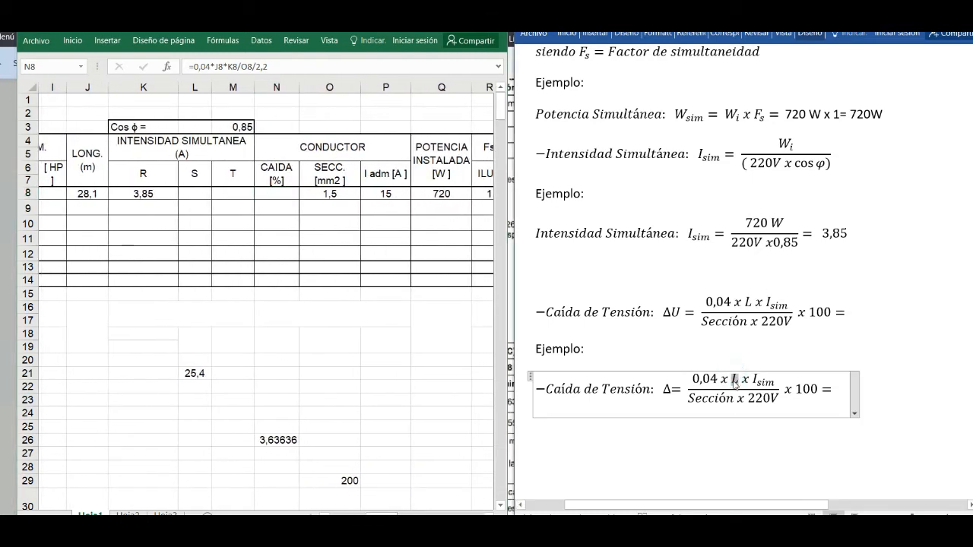
pyautogui.write('28,')
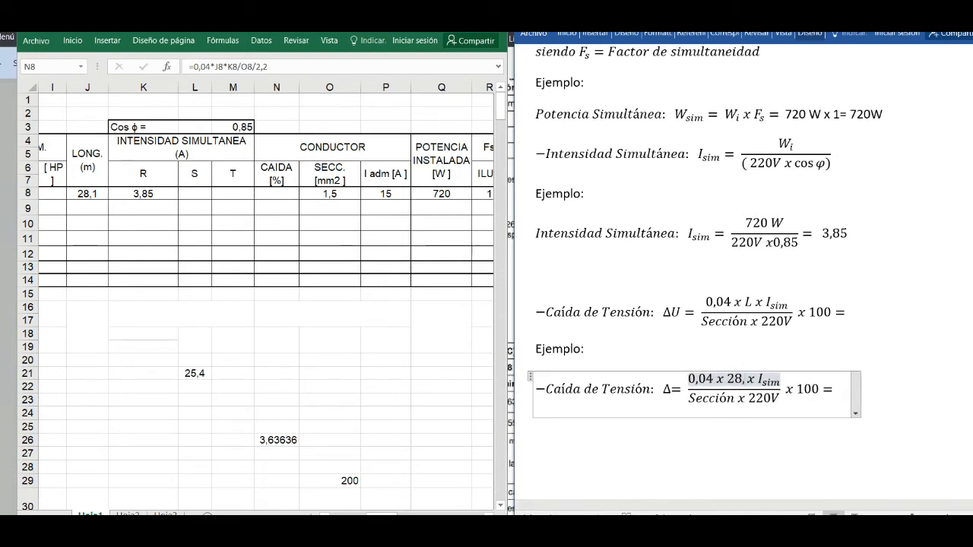
pyautogui.write('1 m')
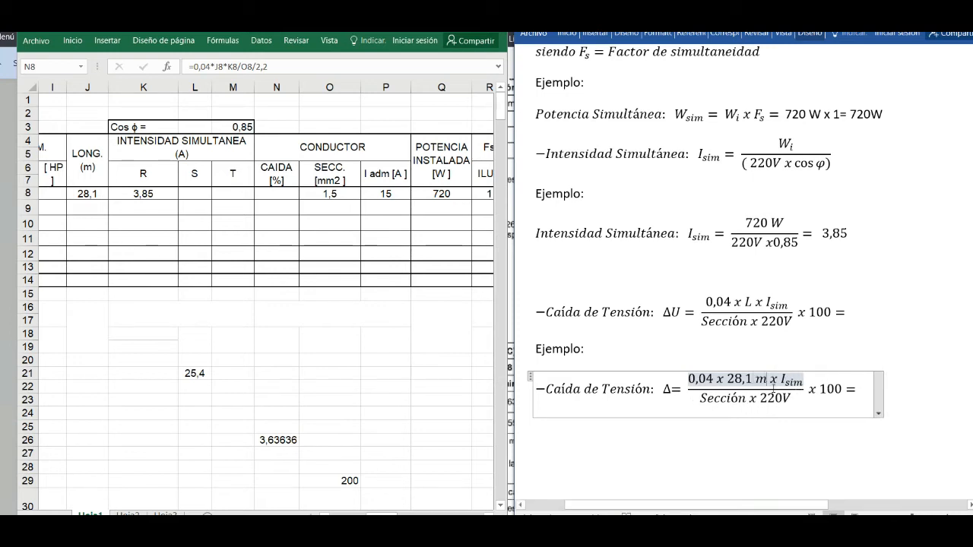
# - Replace Isim with 3,85A in the numerator of the Caída de Tensión example
pyautogui.moveTo(782, 379); pyautogui.dragTo(804, 388)
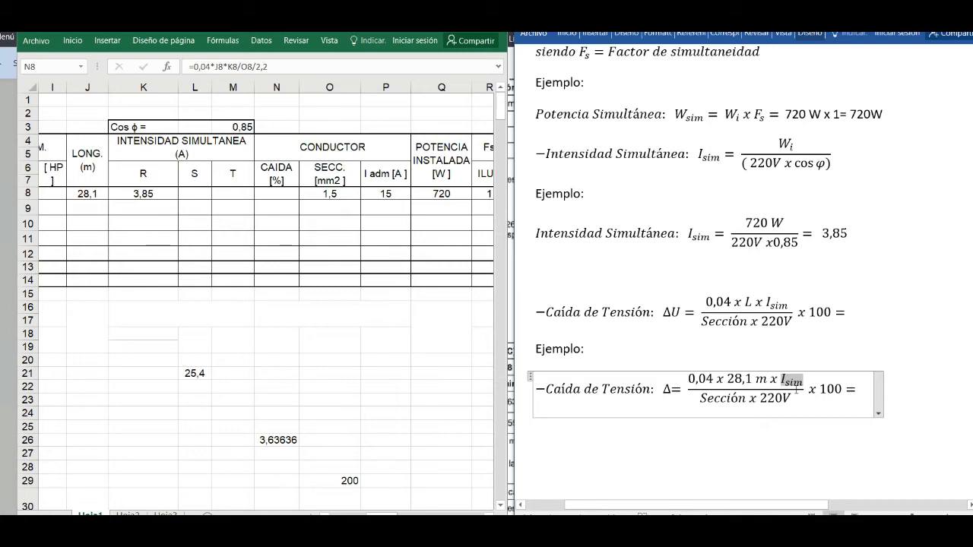
pyautogui.write('3,85')
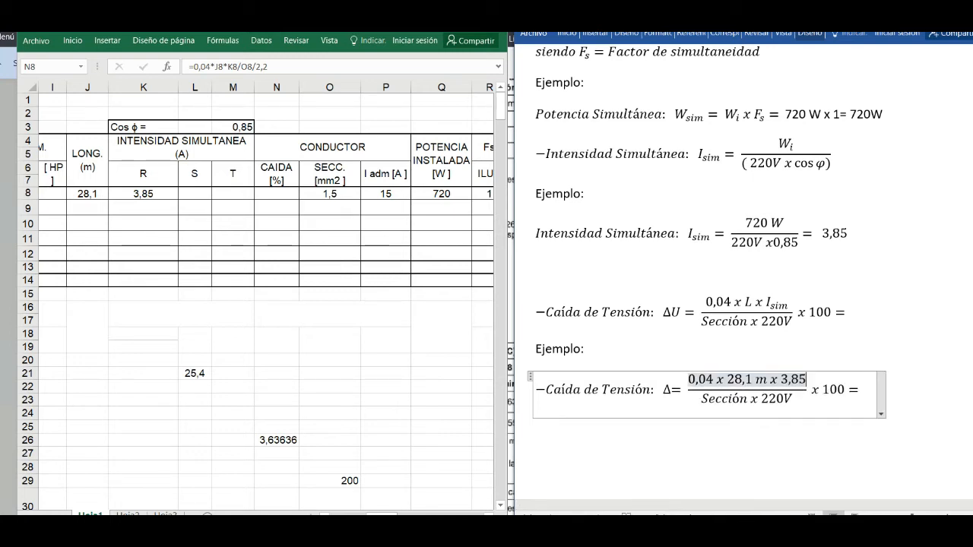
pyautogui.write('A')
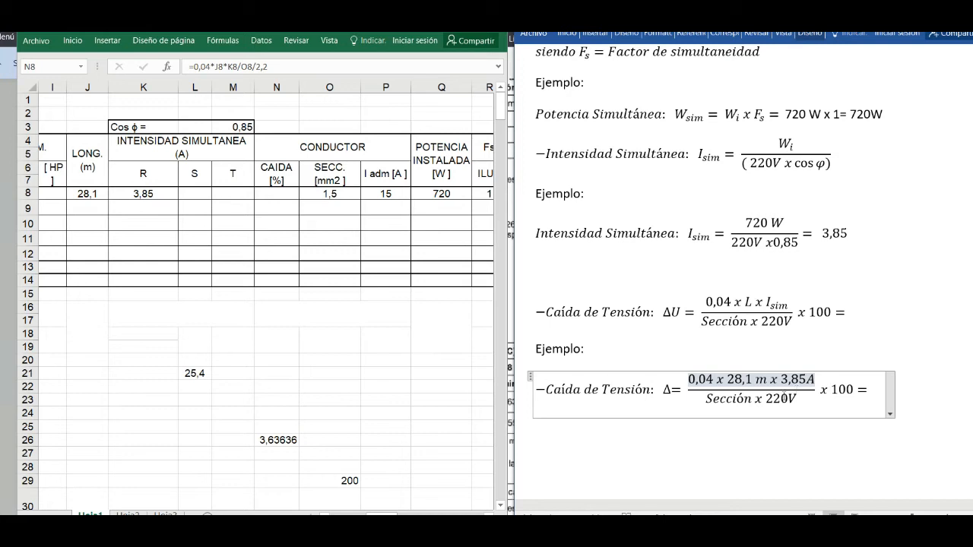
# - Replace Sección with 1,5 mm² in the denominator of the Caída de Tensión example
pyautogui.moveTo(706, 399); pyautogui.dragTo(749, 400)
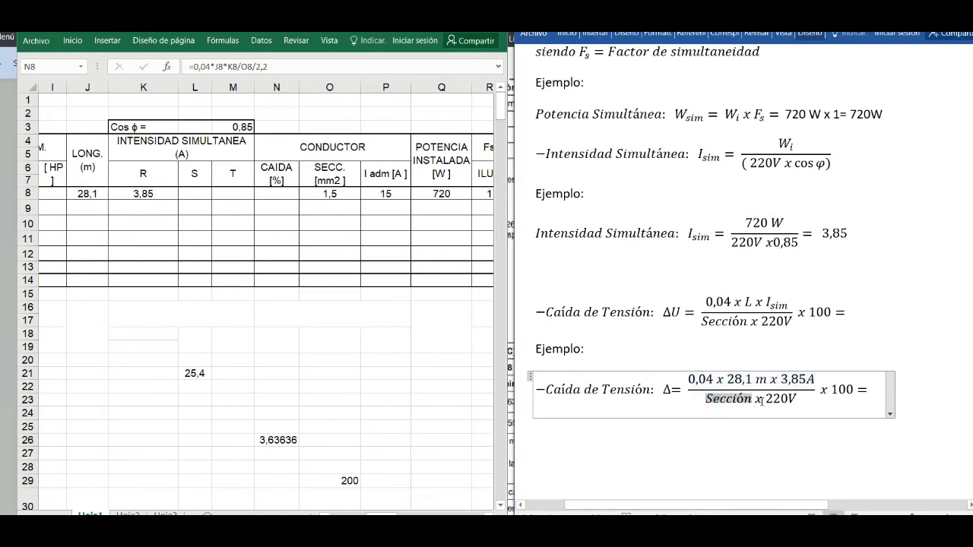
pyautogui.press('BackSpace')
pyautogui.write('1,5')
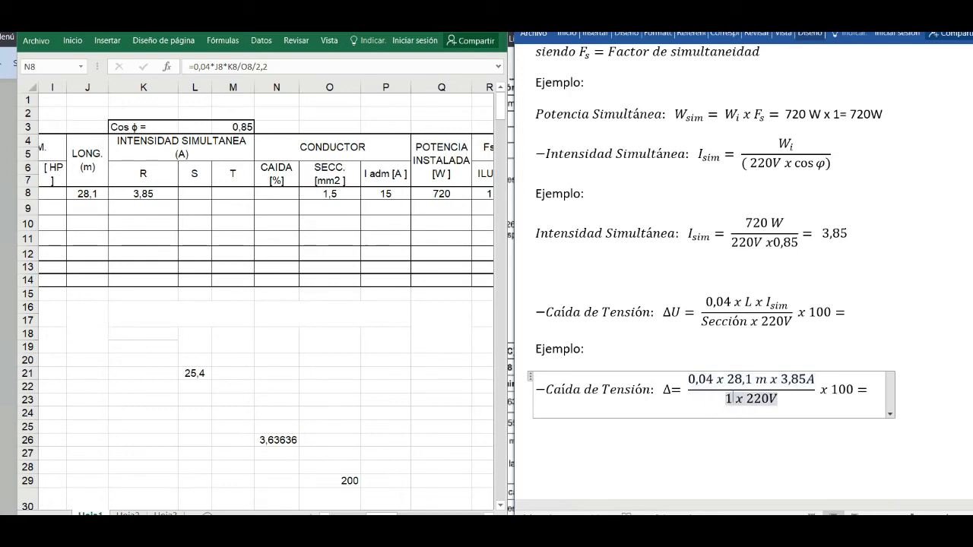
pyautogui.write(' mm')
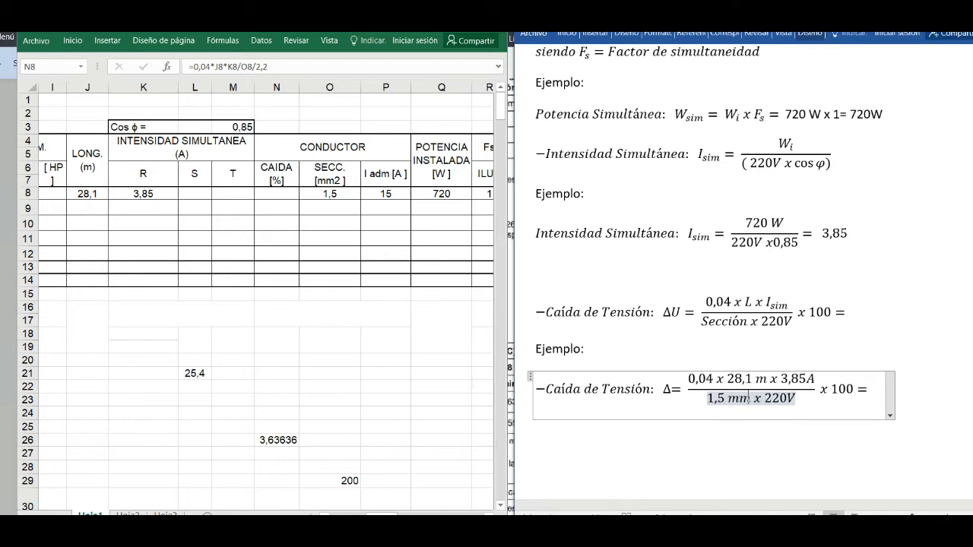
pyautogui.moveTo(729, 398); pyautogui.dragTo(753, 403)
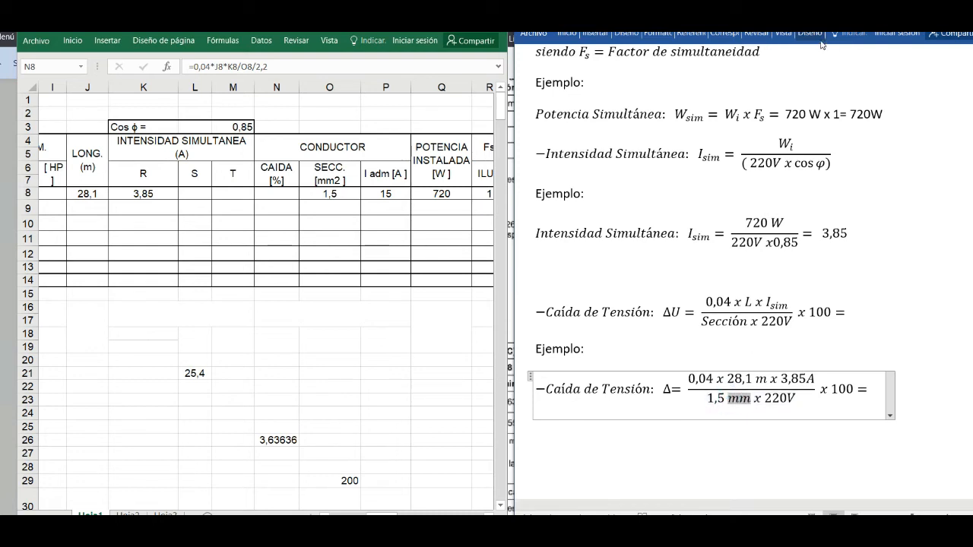
pyautogui.write('²')
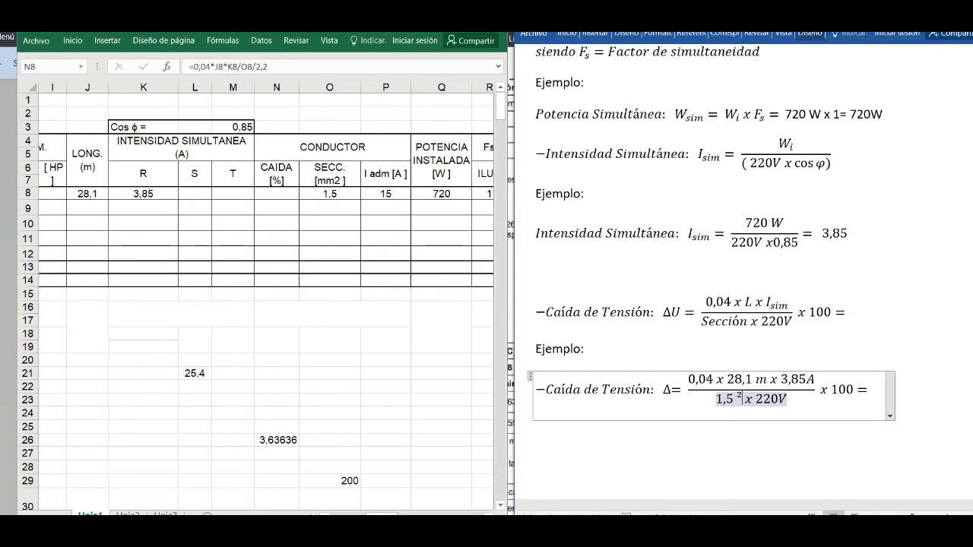
pyautogui.hotkey('ctrl', 'z')
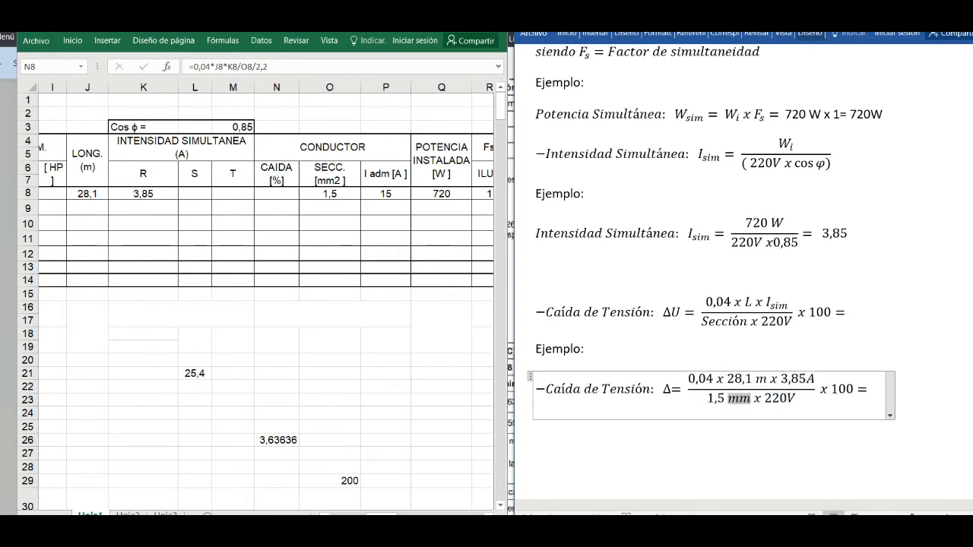
pyautogui.doubleClick(750, 399)
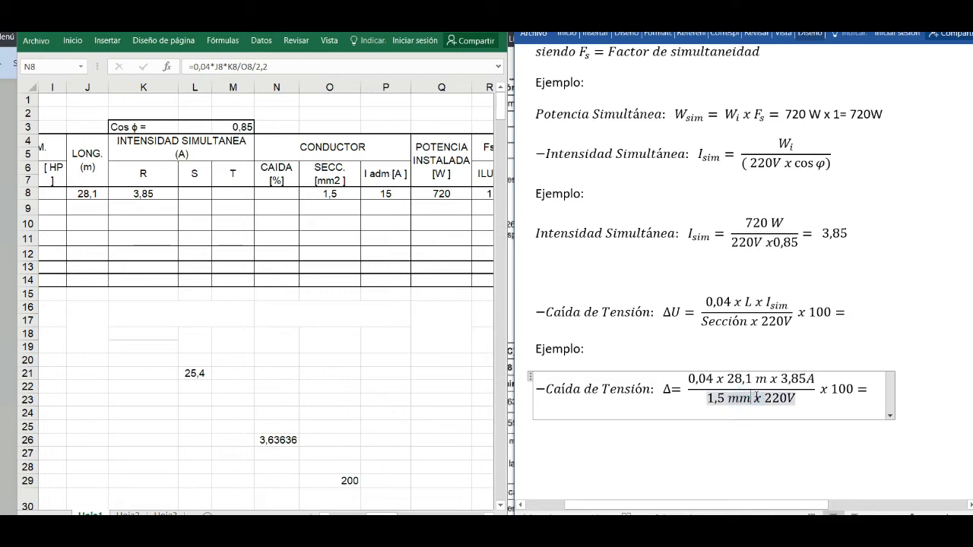
pyautogui.write('²')
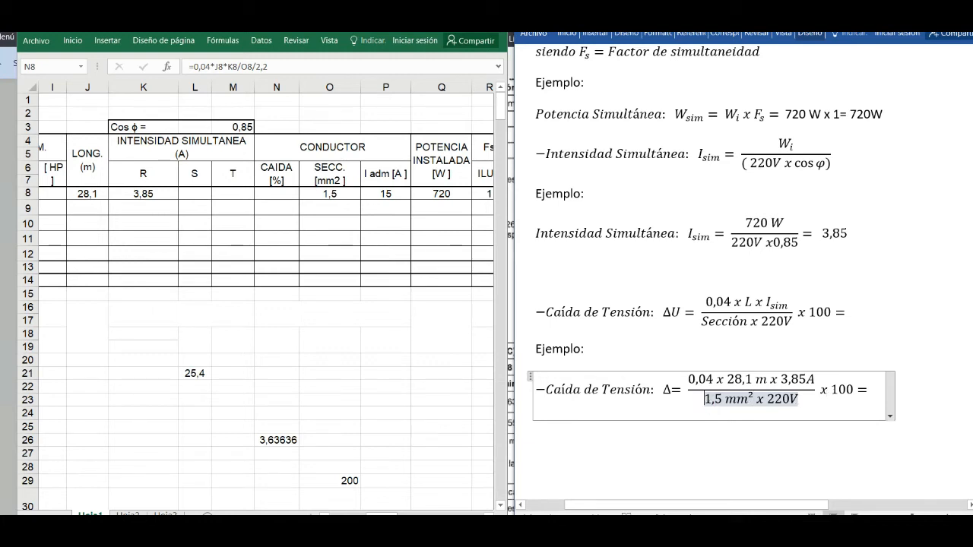
# - Enclose the denominator 1,5 mm² x 220V of the Caída de Tensión example in parentheses
pyautogui.write('(')
pyautogui.click(805, 397)
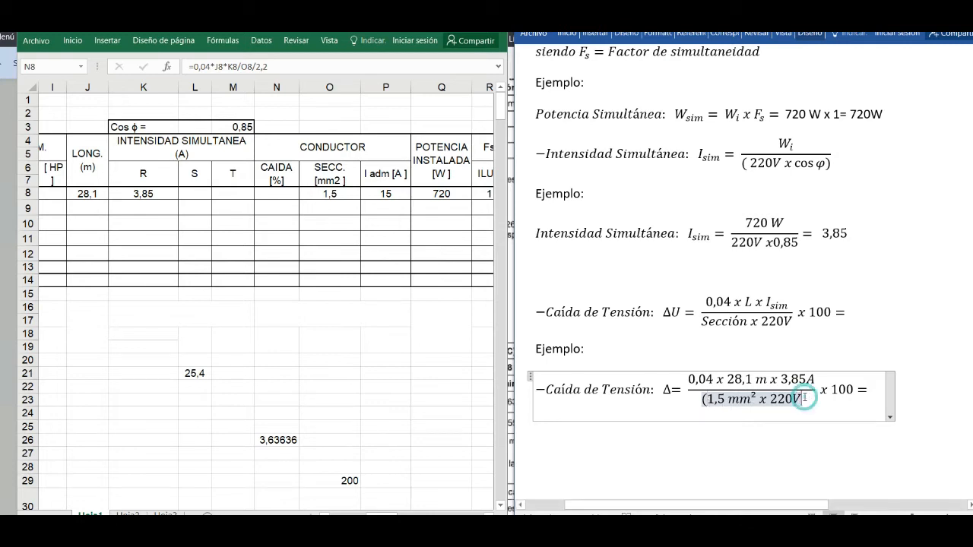
pyautogui.write(')')
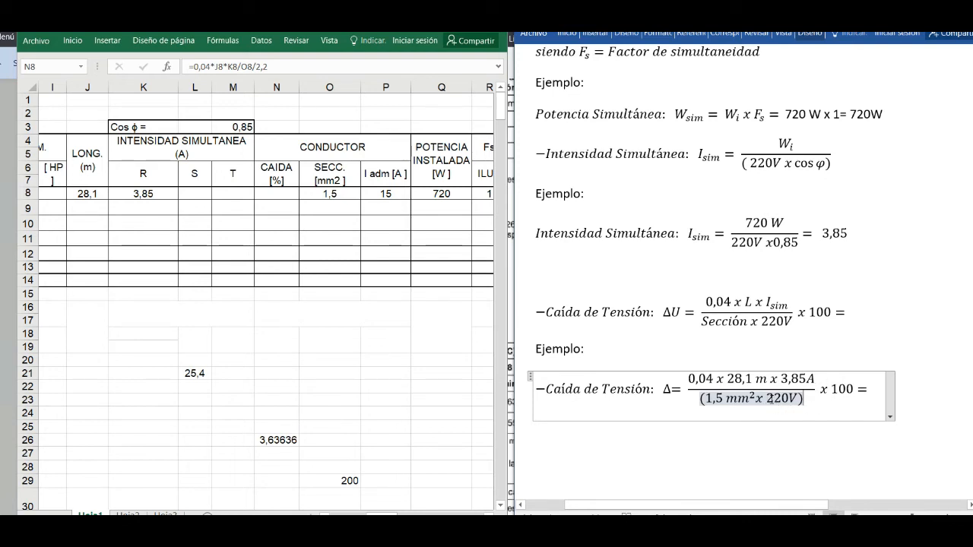
# - Switch to the Calculator, clear the previous calculation and compute the voltage drop numerator 0,04 × 28,1 × 3,85
pyautogui.click(868, 389)
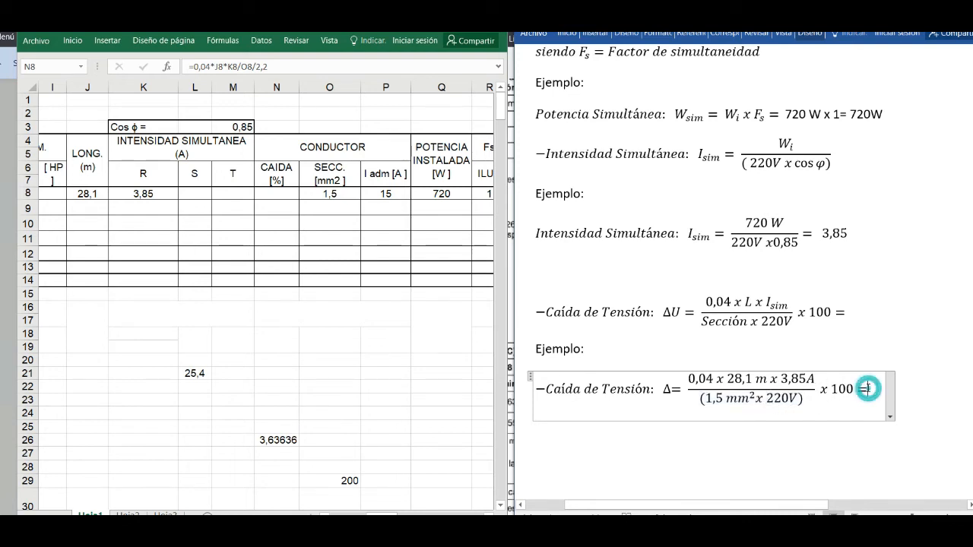
pyautogui.hotkey('alt', 'Tab')
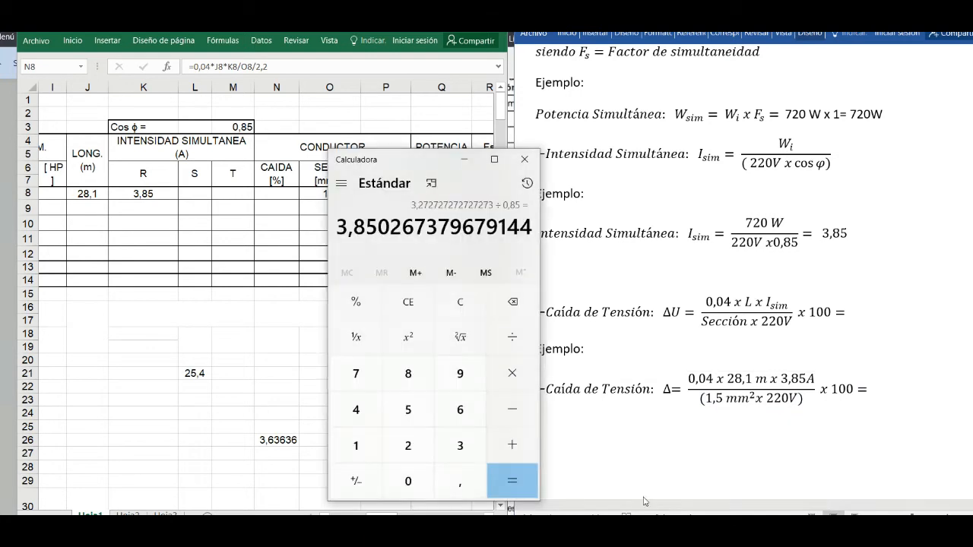
pyautogui.click(456, 306)
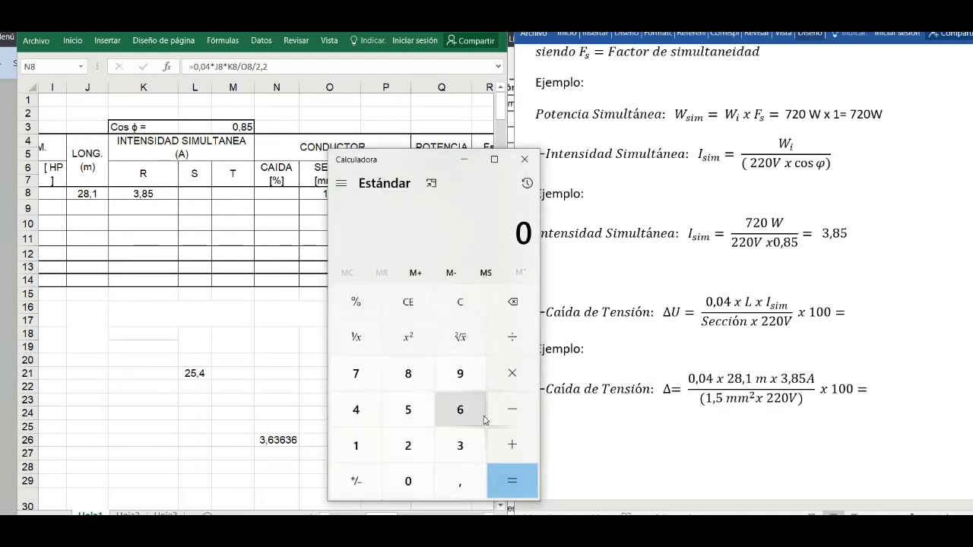
pyautogui.press(',')
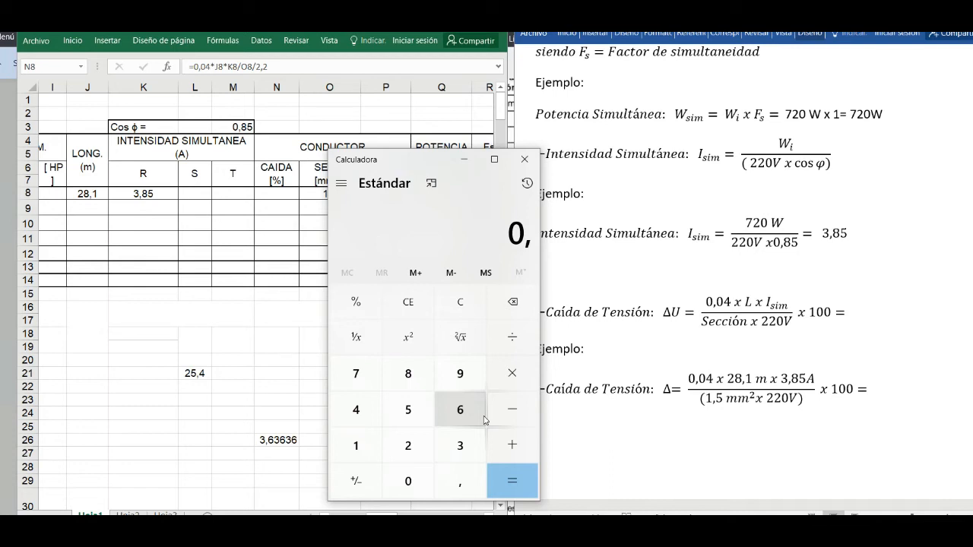
pyautogui.press('BackSpace')
pyautogui.write('0')
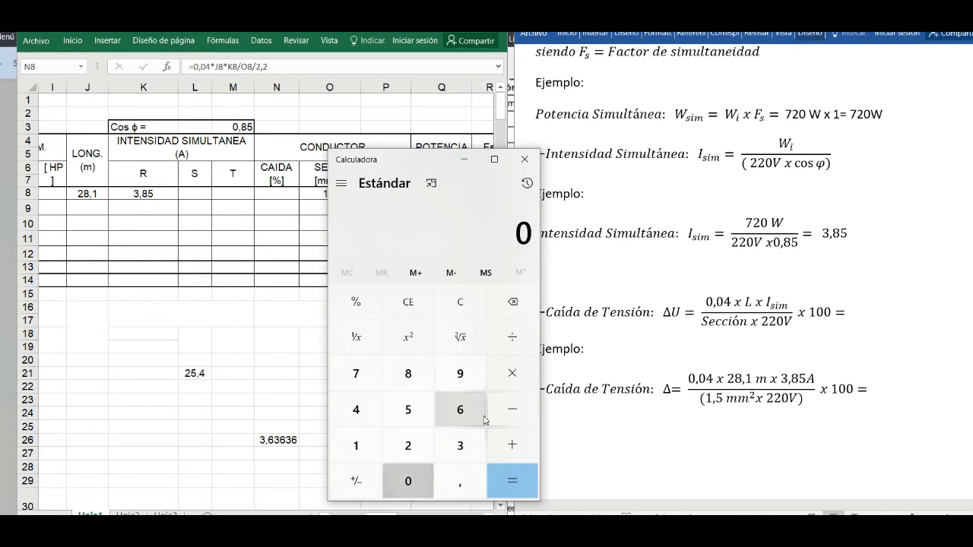
pyautogui.write(',04')
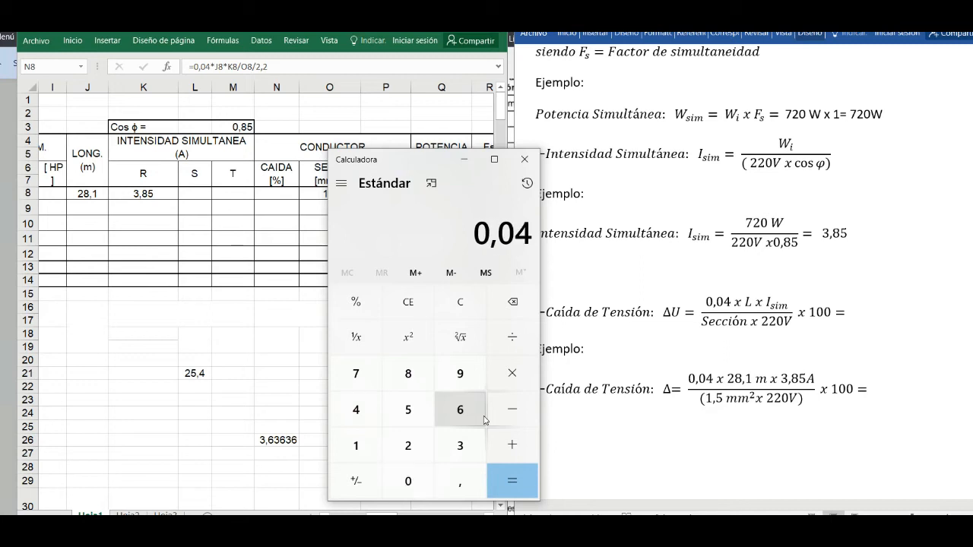
pyautogui.write('*')
pyautogui.write('28,1')
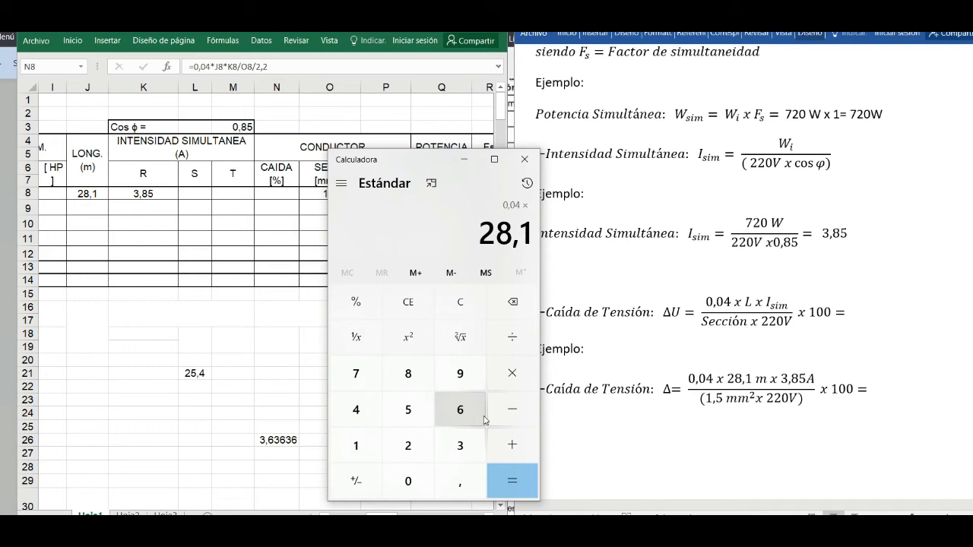
pyautogui.write('*3,85')
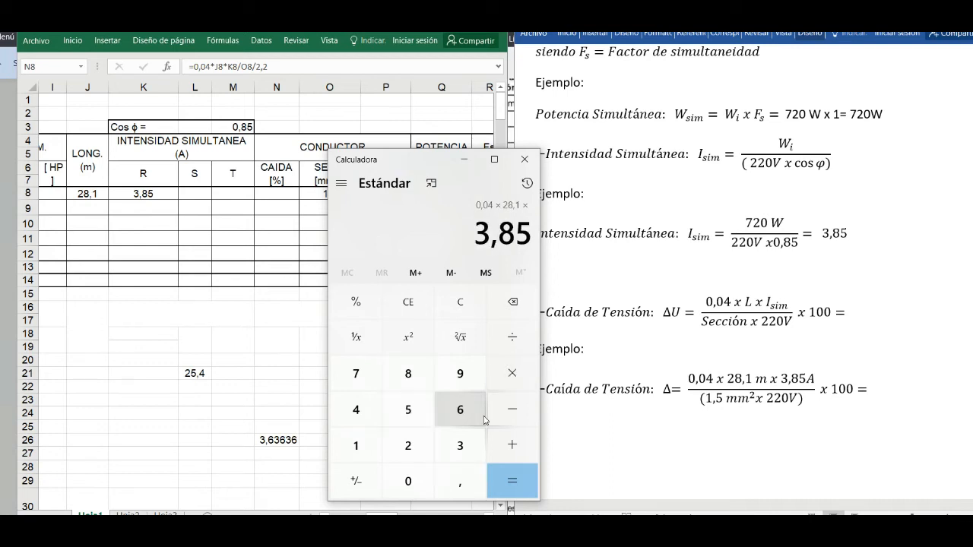
pyautogui.press('Return')
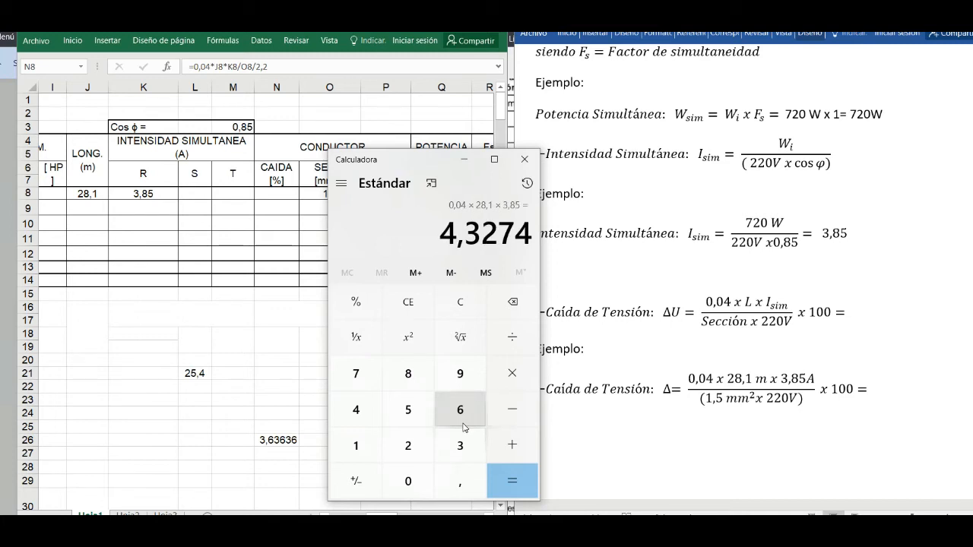
# - Divide the calculated numerator by 1,5 and by 220 in the Calculator
pyautogui.press('/')
pyautogui.write('1,5')
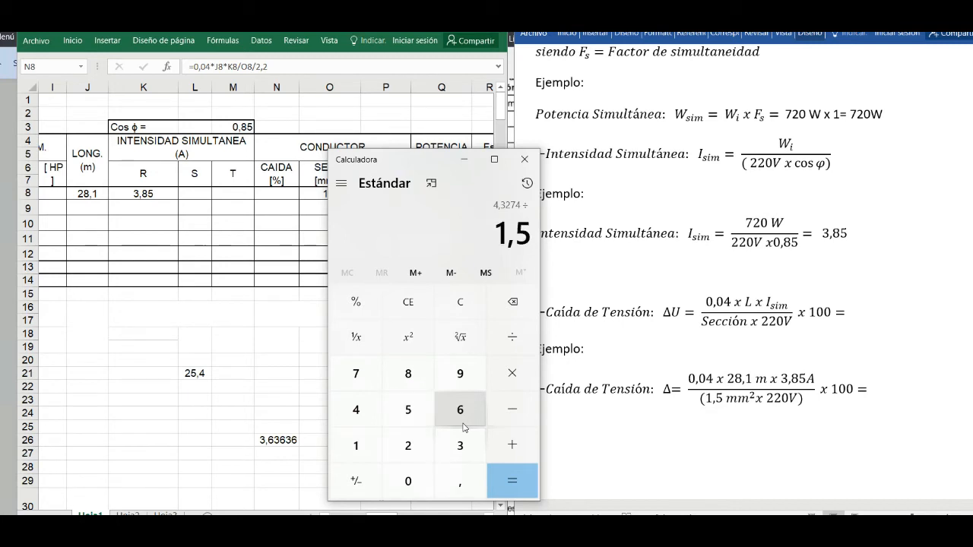
pyautogui.press('/')
pyautogui.write('220')
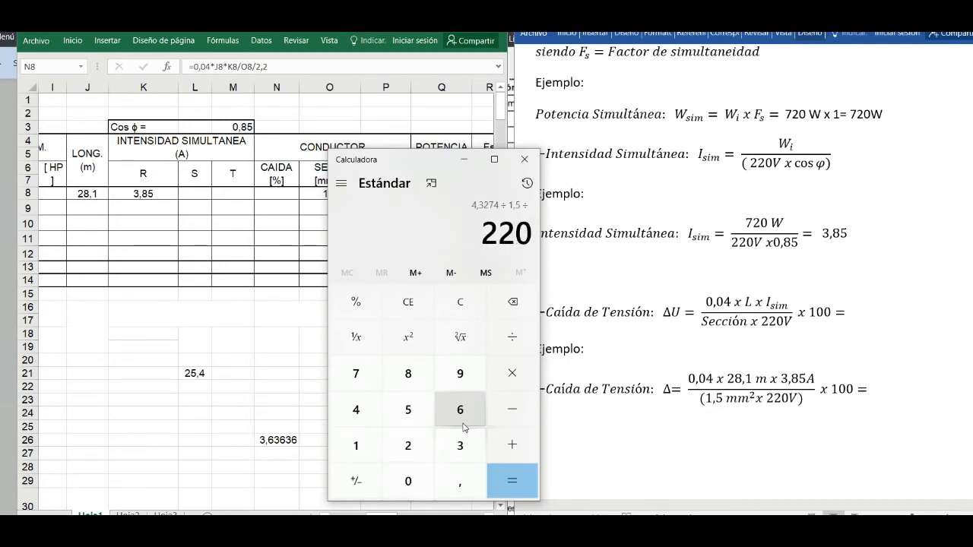
pyautogui.press('Return')
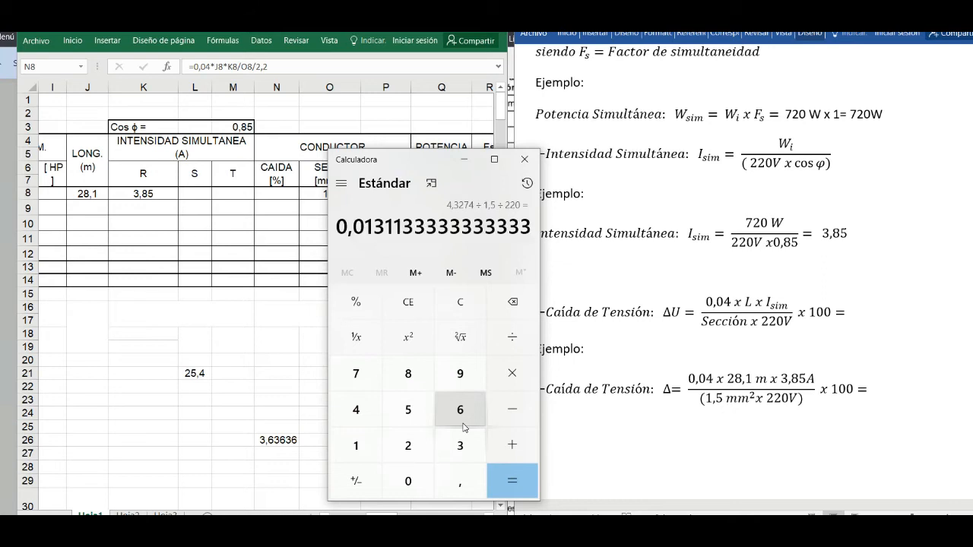
# - Multiply the calculated quotient by 100 in the Calculator and minimize its window
pyautogui.press('*')
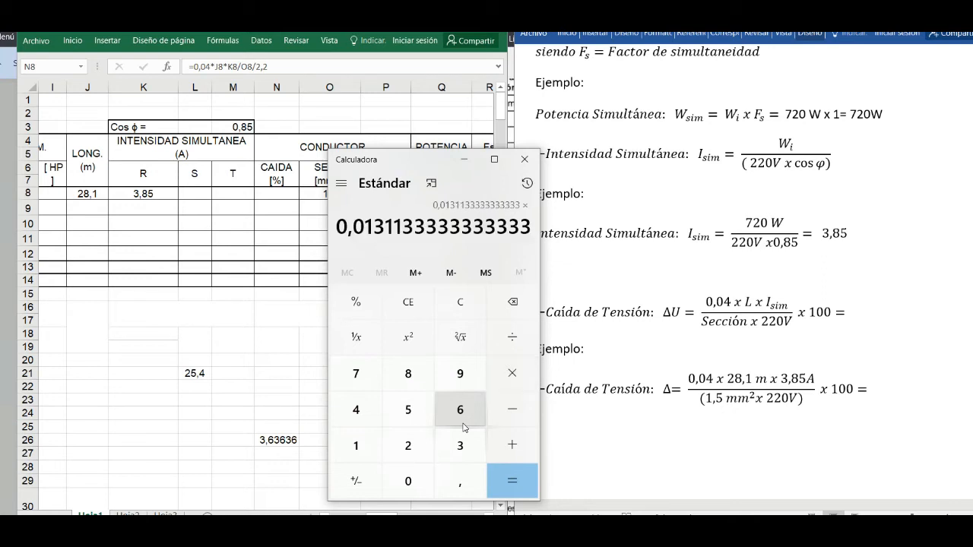
pyautogui.write('100')
pyautogui.press('Return')
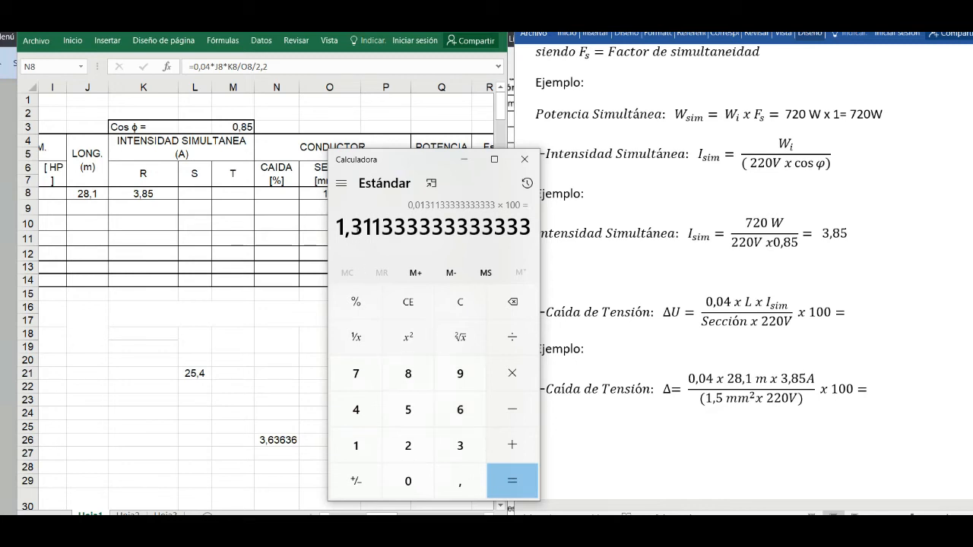
pyautogui.click(465, 159)
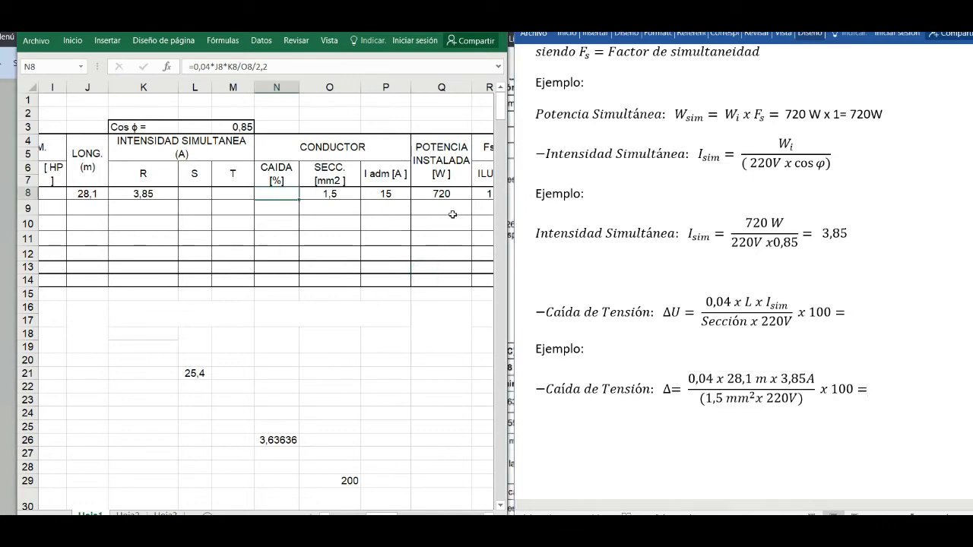
# - Expand the Excel load sheet and apply the font colour to circuit 1's CAIDA [%] cell so its formula result shows
pyautogui.click(451, 220)
pyautogui.click(459, 25)
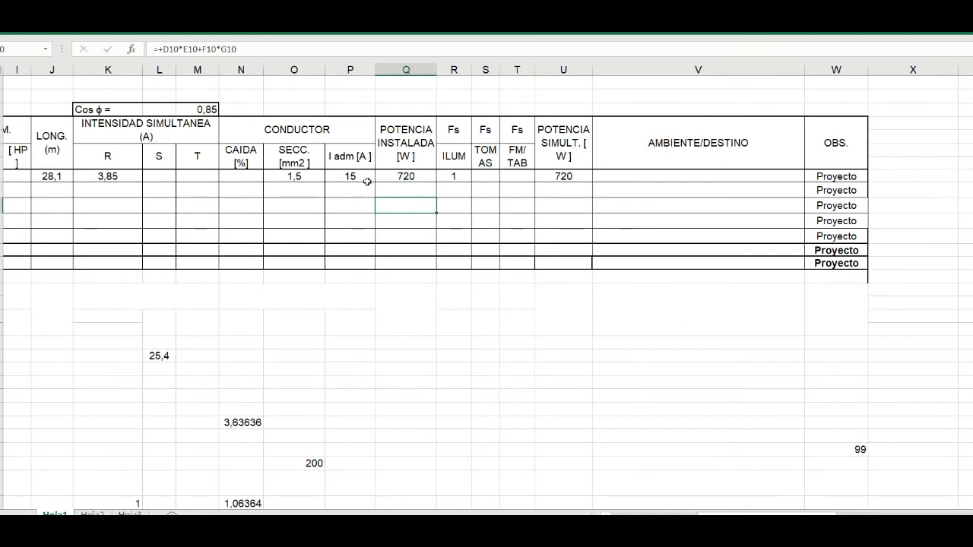
pyautogui.click(240, 176)
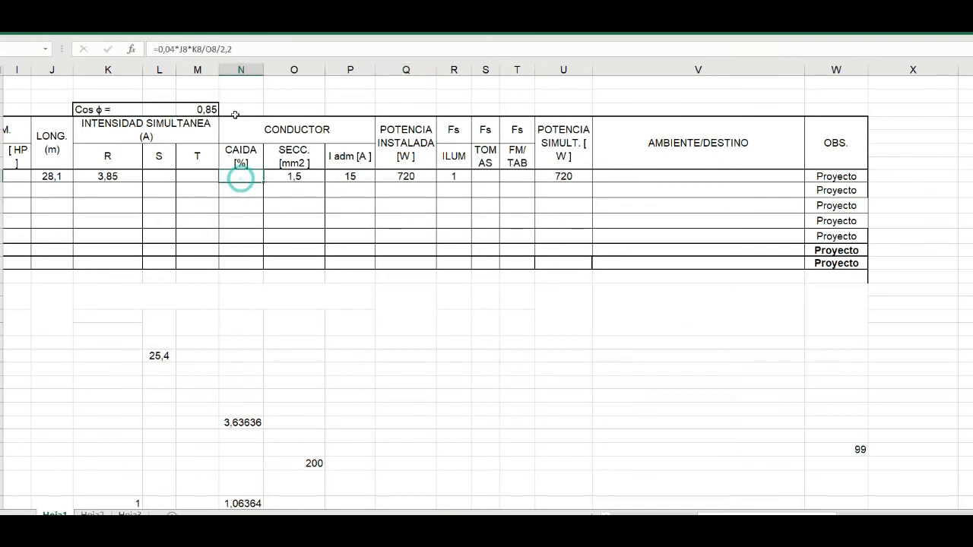
pyautogui.click(43, 25)
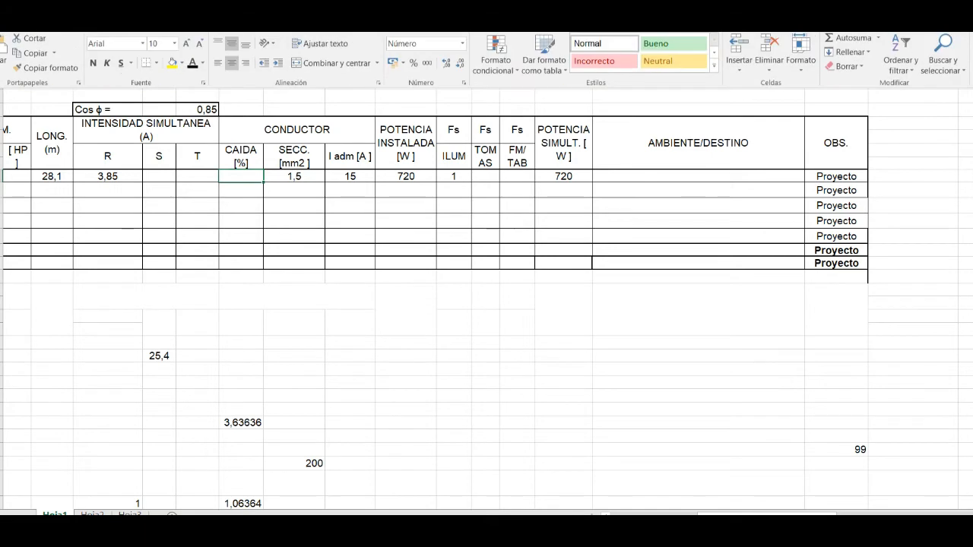
pyautogui.click(193, 65)
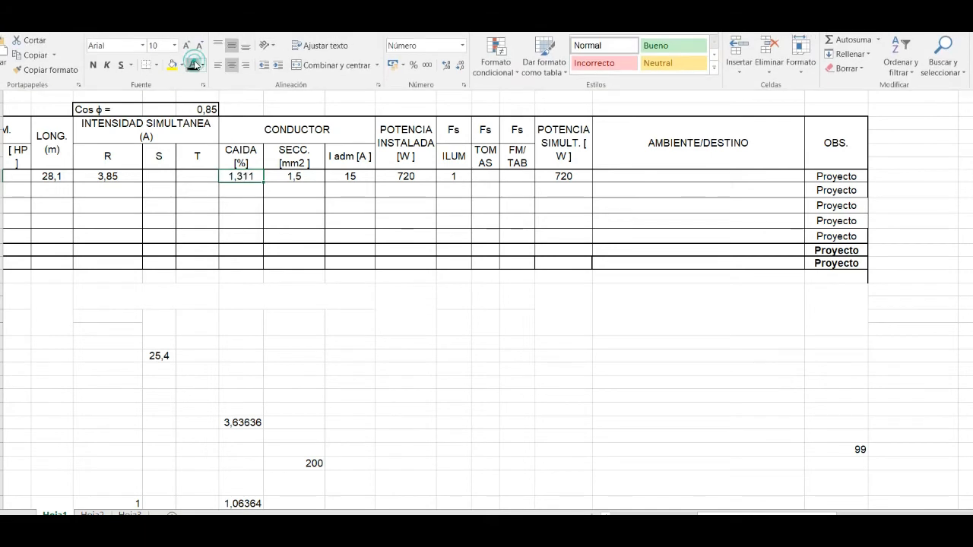
pyautogui.click(243, 187)
pyautogui.click(244, 190)
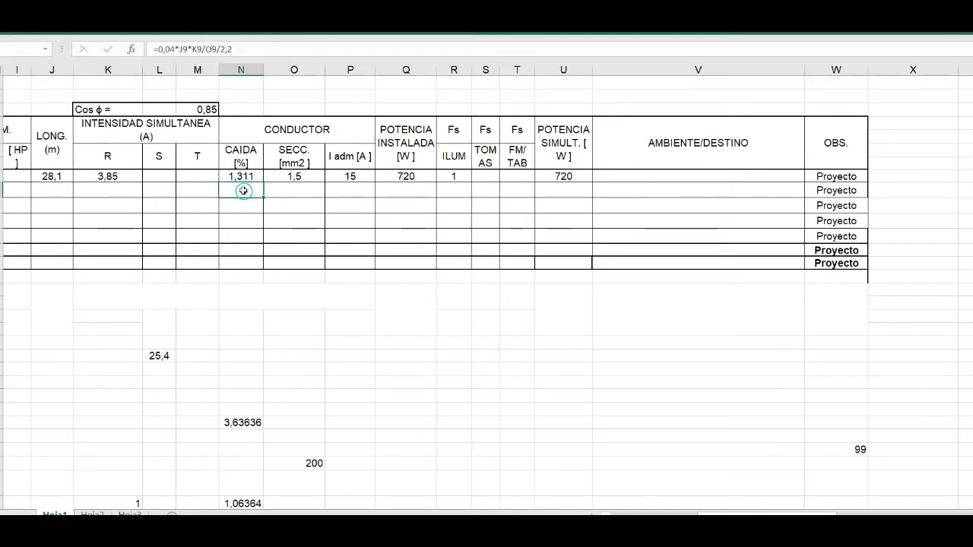
# - Select circuit 1's AMBIENTE/DESTINO cell, switch to the AutoCAD drawing and examine which rooms the lighting circuit serves
pyautogui.click(625, 177)
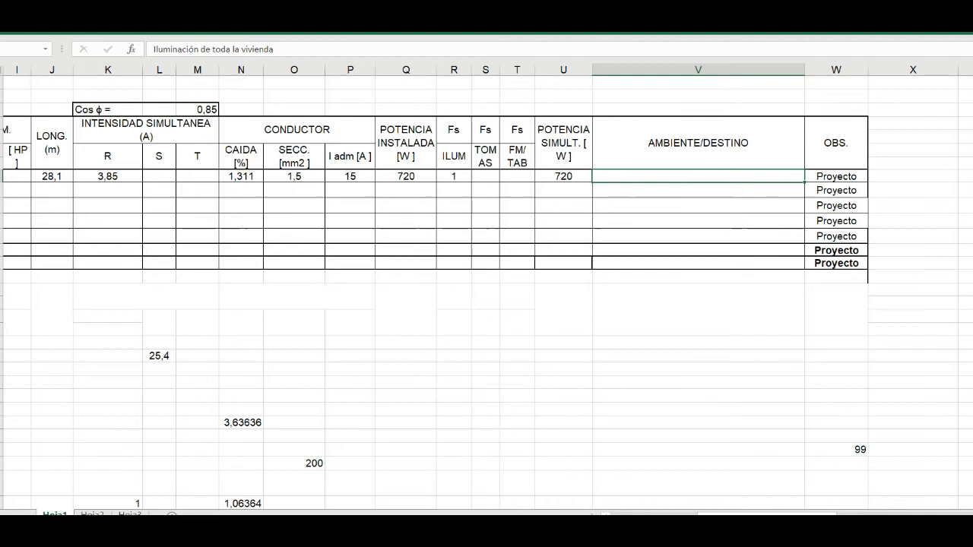
pyautogui.click(554, 541)
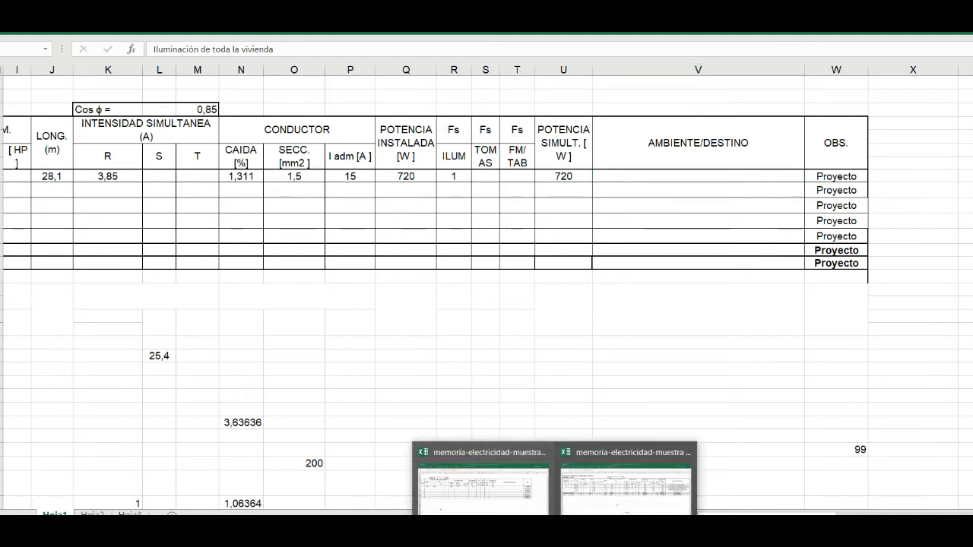
pyautogui.click(519, 538)
pyautogui.scroll(-6, 550, 386)
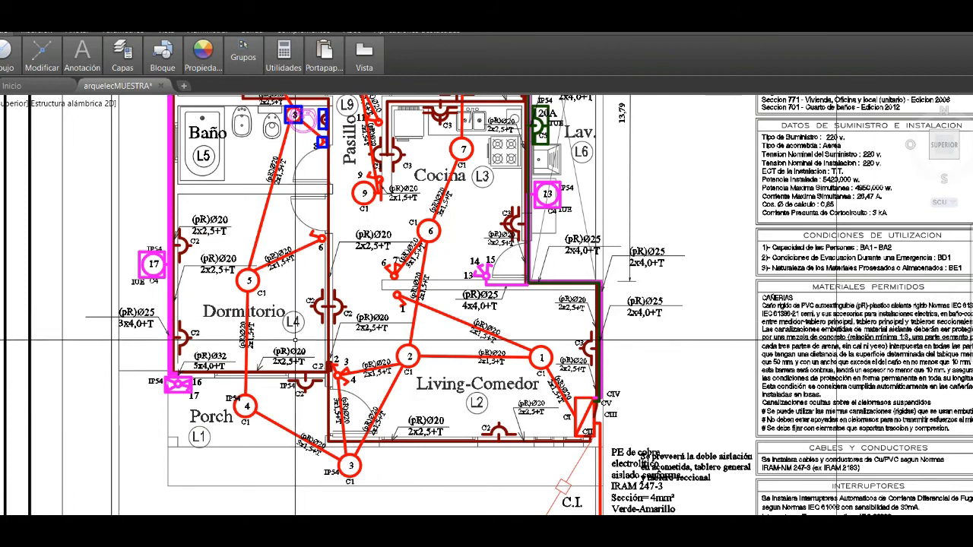
pyautogui.scroll(-5, 362, 312)
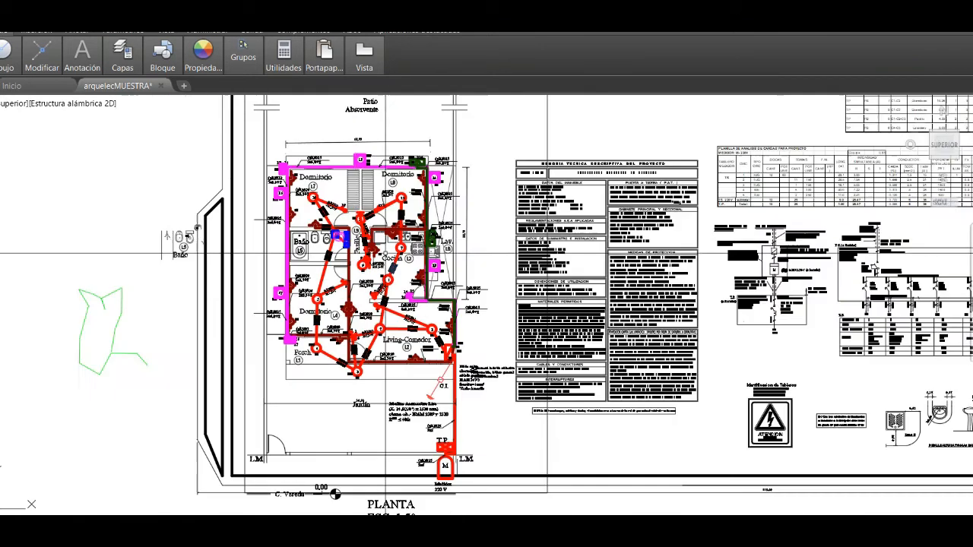
pyautogui.scroll(4, 310, 238)
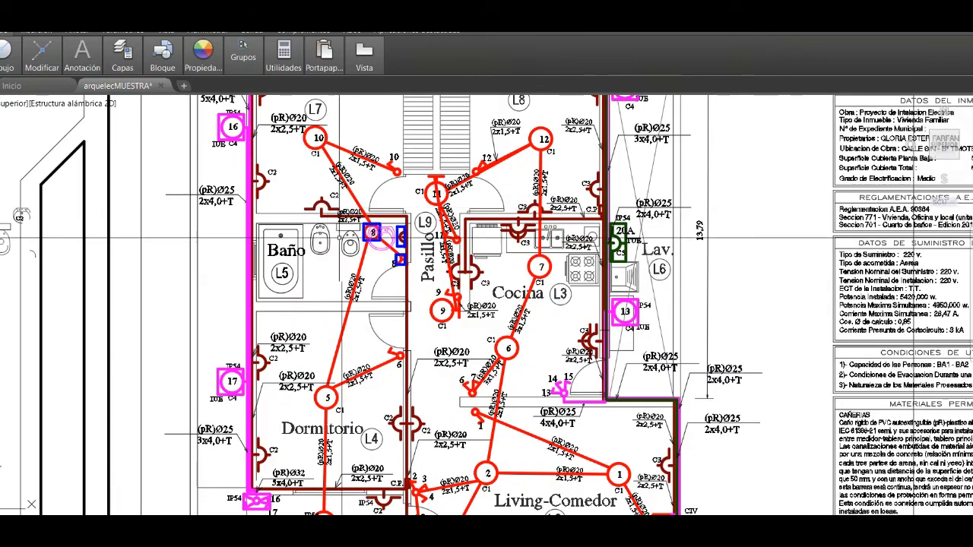
pyautogui.scroll(-2, 403, 342)
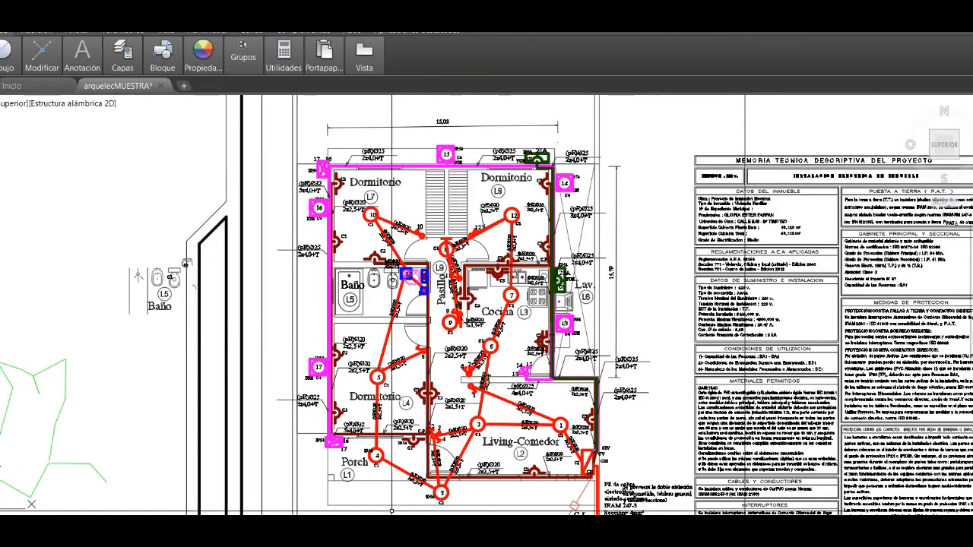
# - Switch back to the Excel load sheet and reveal "Iluminación de toda la vivienda" as circuit 1's AMBIENTE/DESTINO text
pyautogui.moveTo(556, 541)
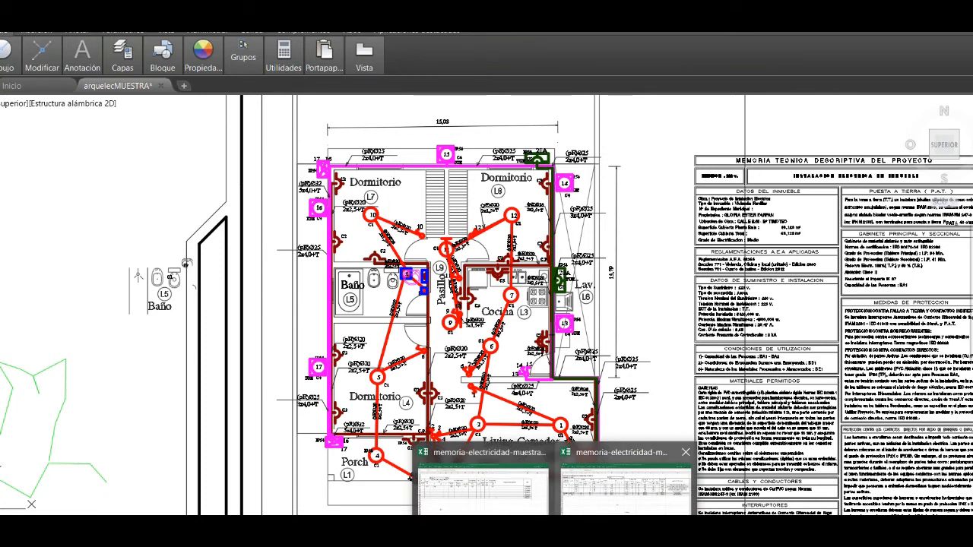
pyautogui.click(493, 508)
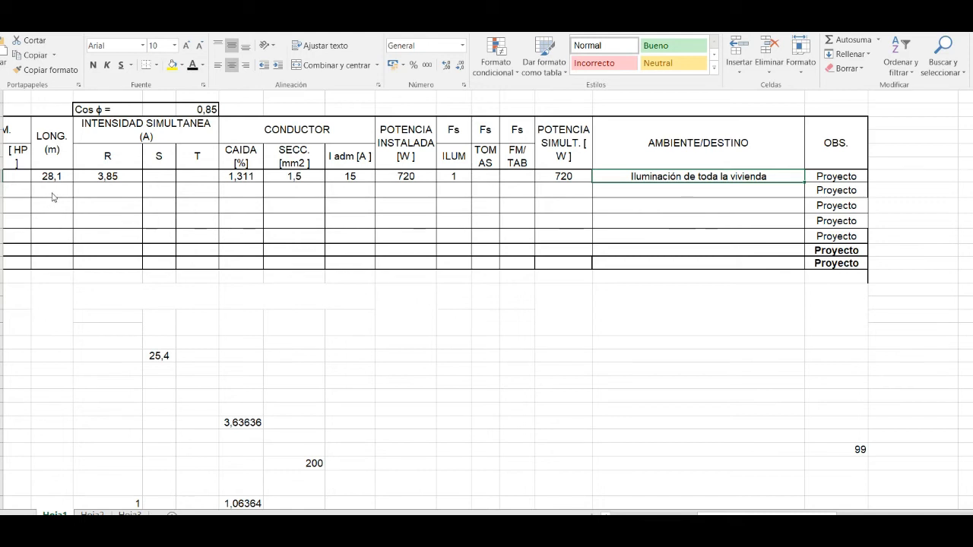
# - Select circuit 2's TOMAS quantity cell, switch to the AutoCAD drawing and examine the CII outlet circuit leaving the Living-Comedor board
pyautogui.moveTo(627, 515); pyautogui.dragTo(562, 508)
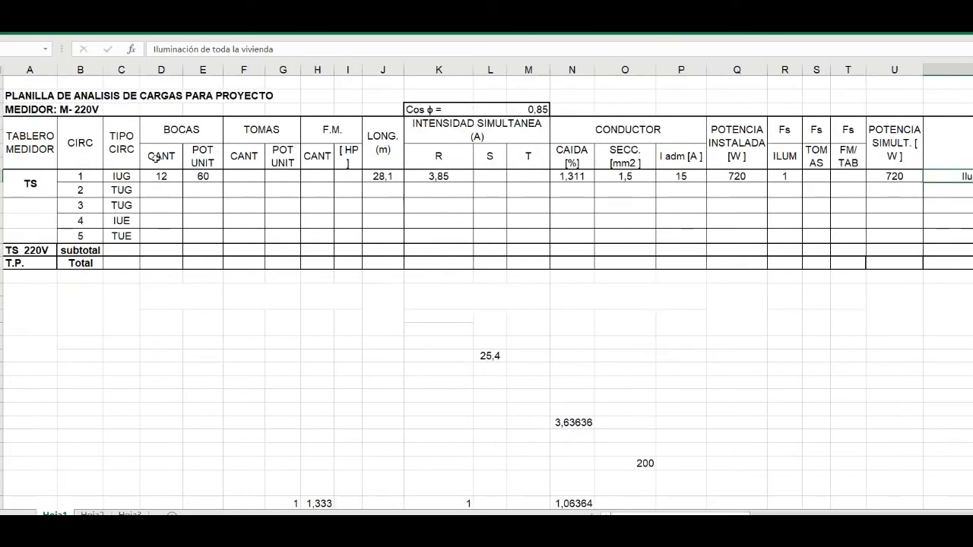
pyautogui.click(235, 190)
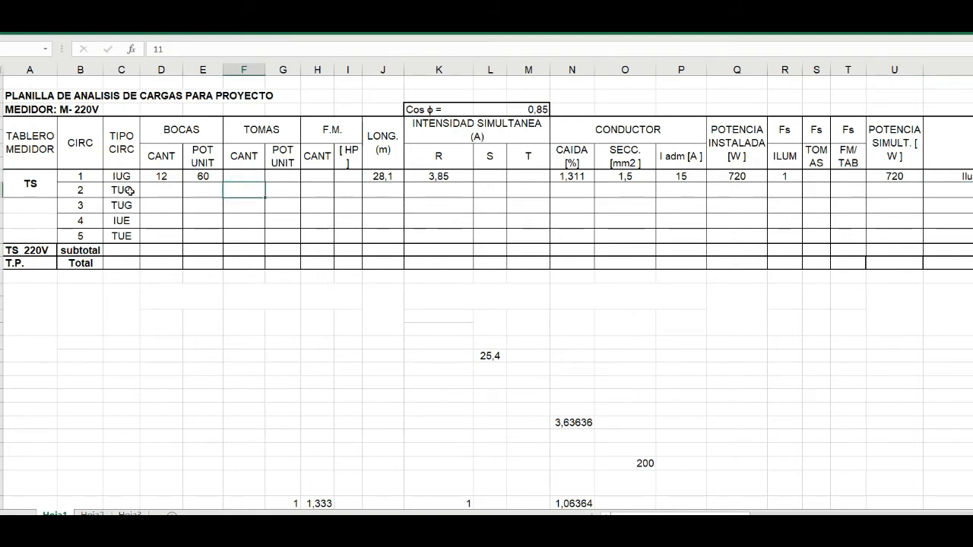
pyautogui.hotkey('alt', 'Tab')
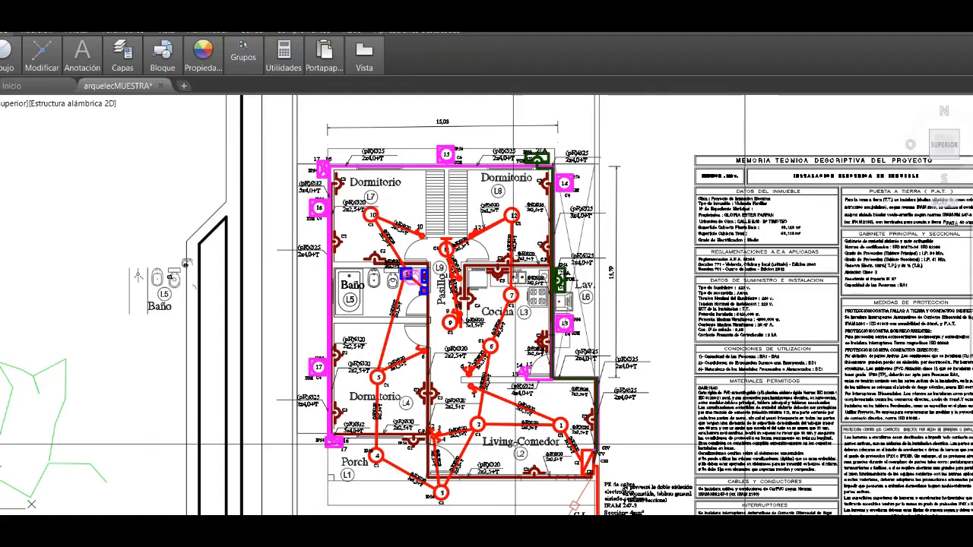
pyautogui.scroll(4, 586, 490)
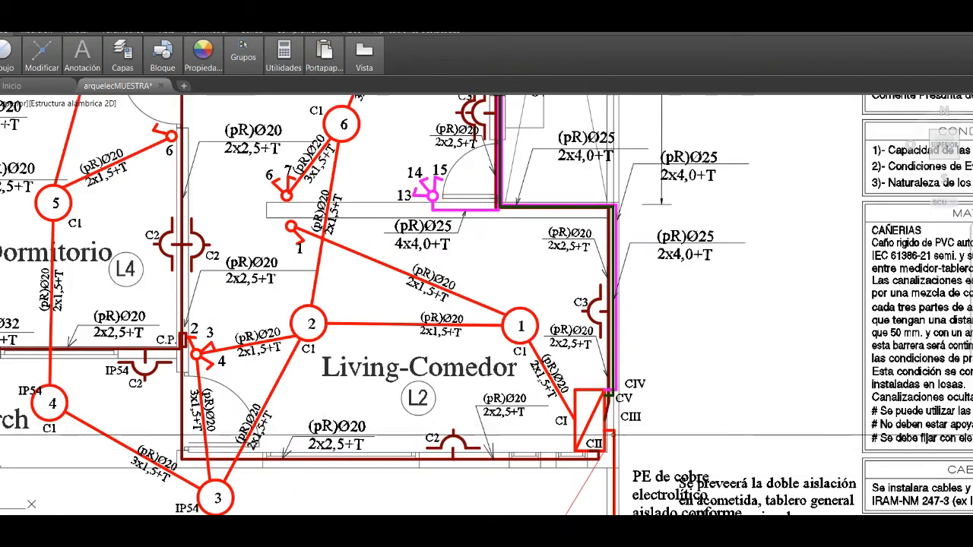
pyautogui.scroll(2, 587, 458)
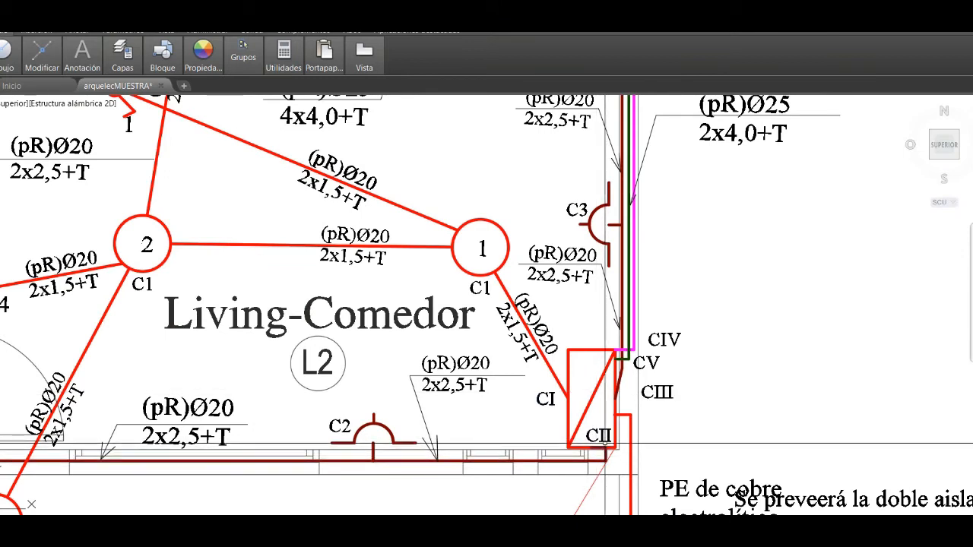
pyautogui.scroll(-4, 437, 458)
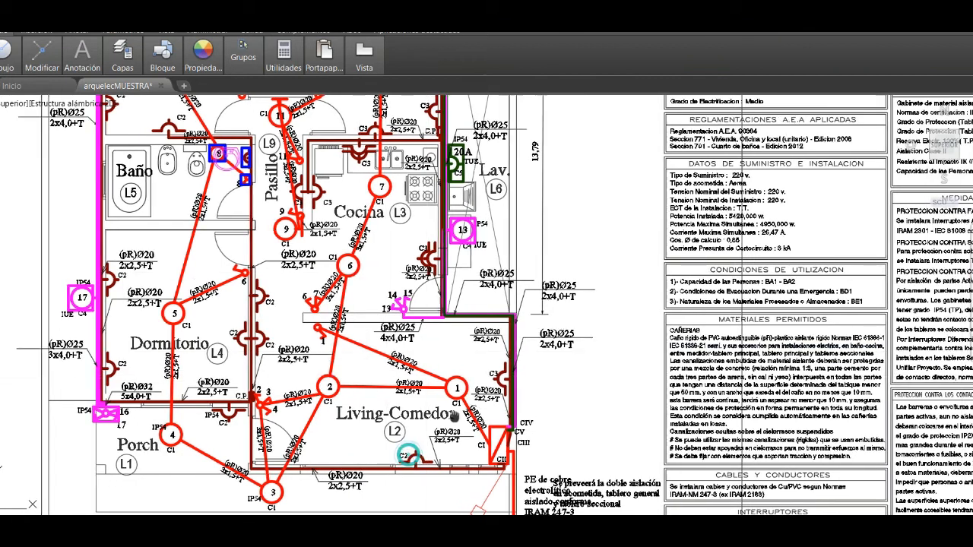
# - Trace the C2 outlet circuit on the plan from the Living-Comedor past the Porch through the Dormitorio
pyautogui.moveTo(402, 448); pyautogui.dragTo(448, 411)
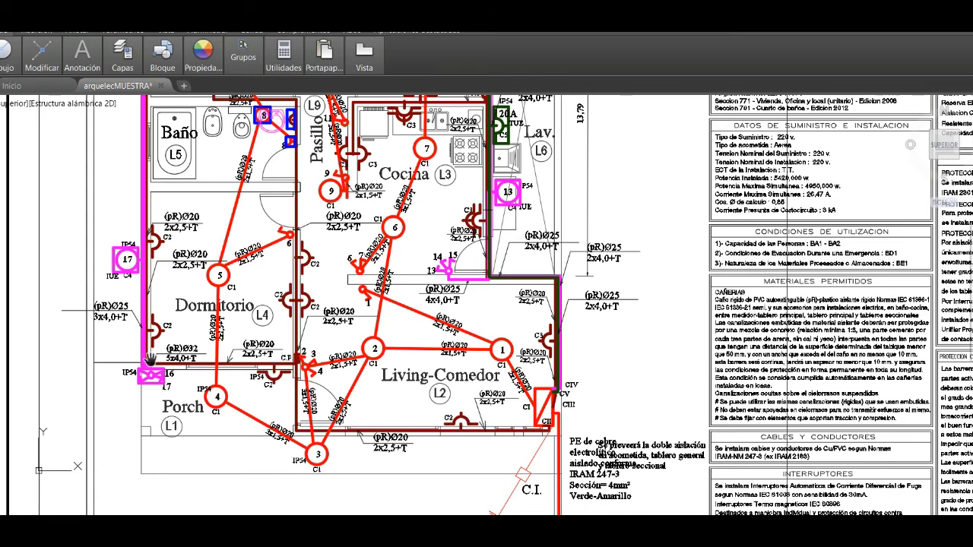
pyautogui.moveTo(176, 215); pyautogui.dragTo(182, 323)
pyautogui.moveTo(173, 158); pyautogui.dragTo(168, 236)
pyautogui.moveTo(231, 389); pyautogui.dragTo(229, 254)
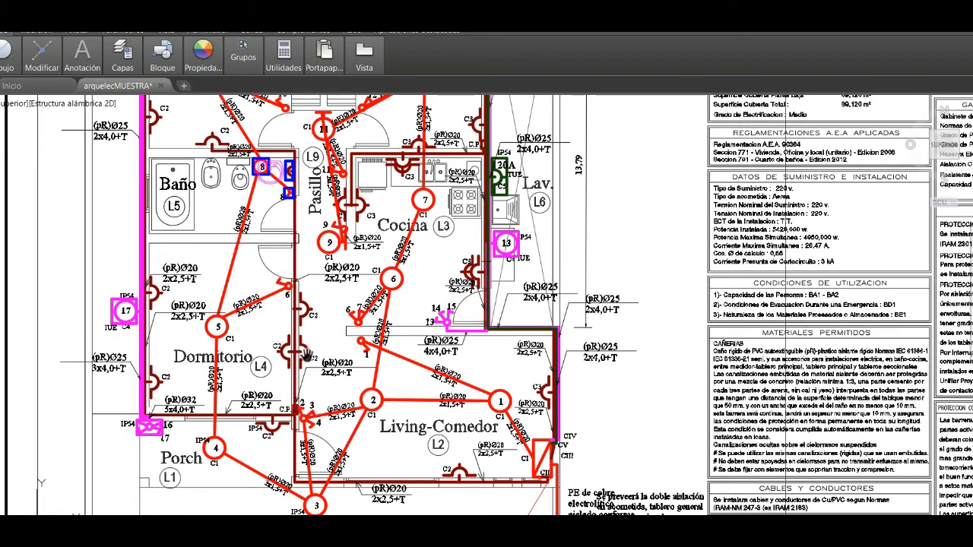
pyautogui.moveTo(307, 315); pyautogui.dragTo(304, 365)
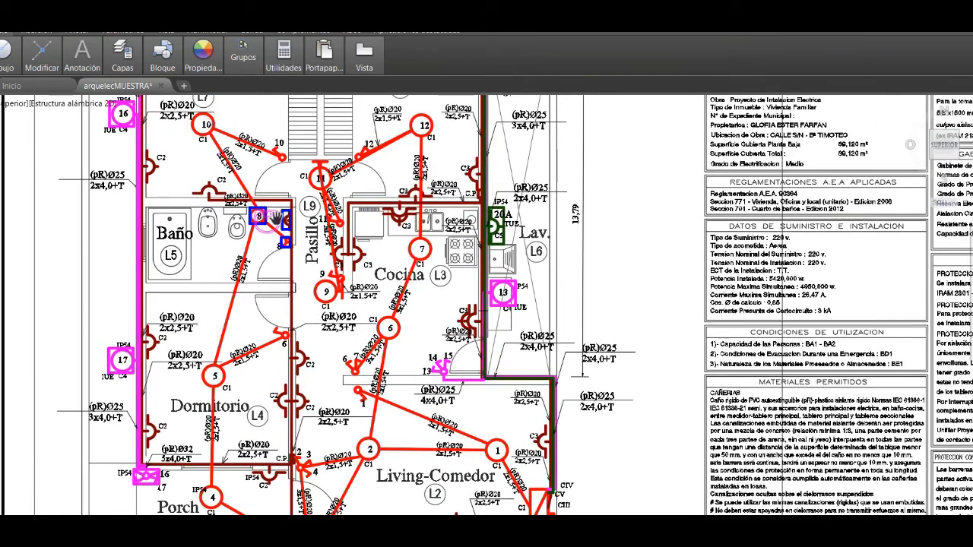
# - Examine the outlet in the Baño and the neighbouring C2 outlets on the plan, and end the panning
pyautogui.scroll(8, 288, 220)
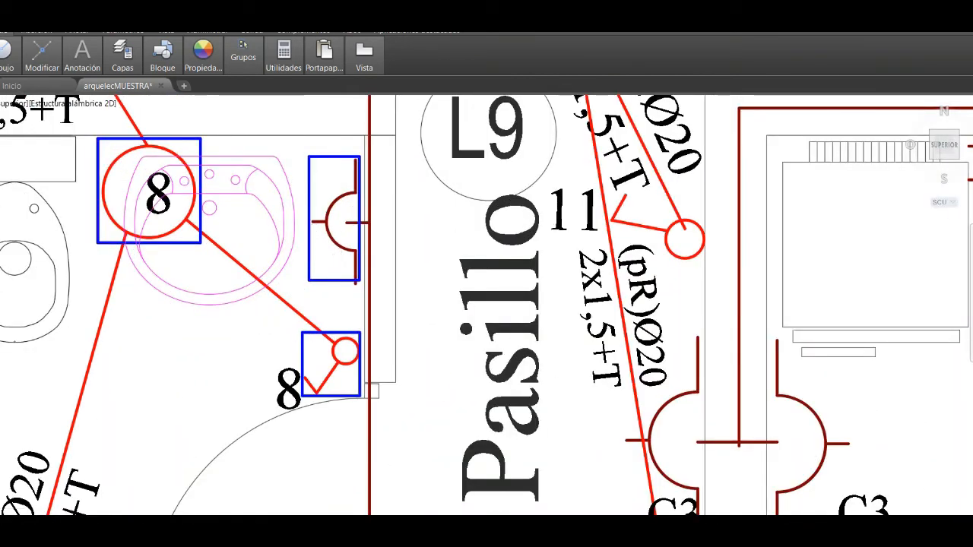
pyautogui.scroll(-2, 330, 249)
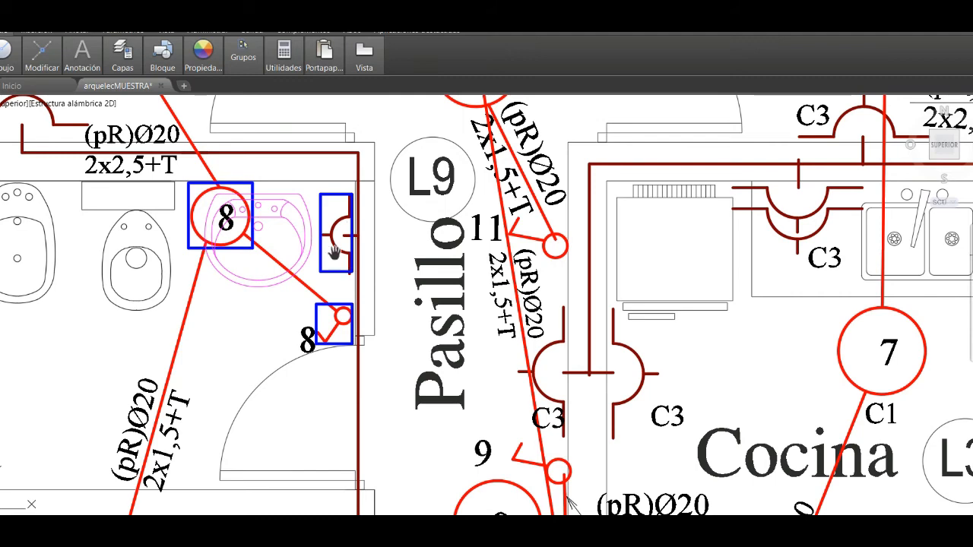
pyautogui.moveTo(334, 263); pyautogui.dragTo(370, 320)
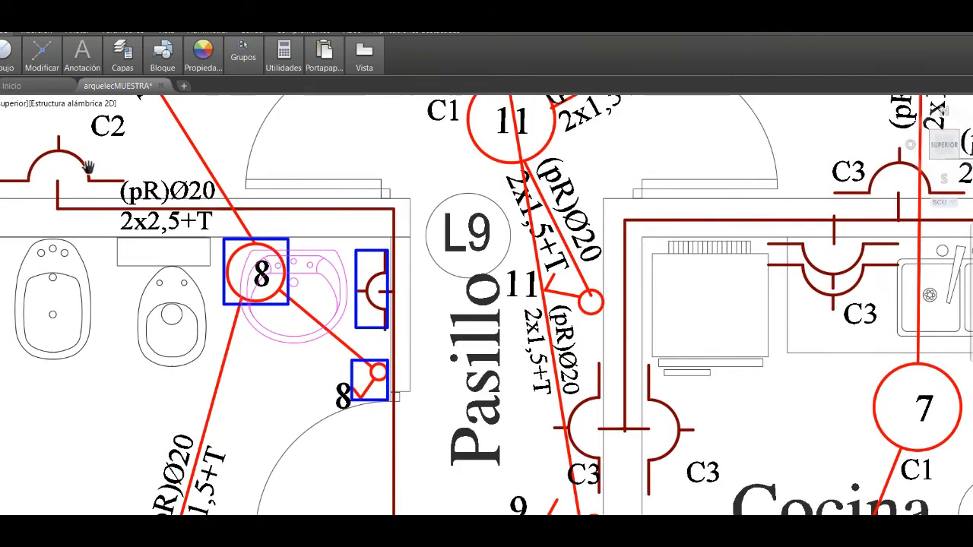
pyautogui.scroll(-6, 180, 224)
pyautogui.moveTo(266, 388); pyautogui.dragTo(280, 309)
pyautogui.rightClick(295, 310)
pyautogui.click(315, 322)
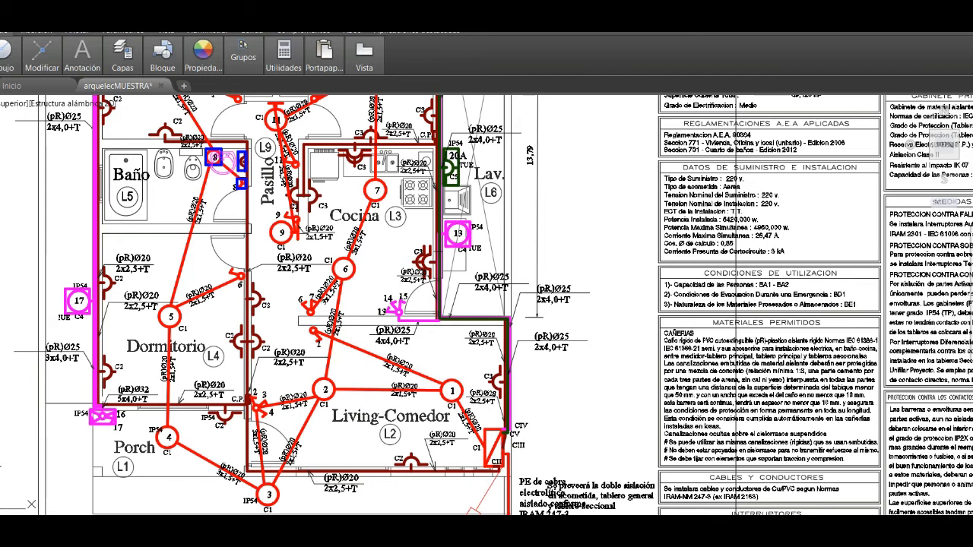
# - Switch back to the Excel load sheet and apply the font colour to circuit 2's TOMAS quantity cell to reveal 11
pyautogui.click(468, 508)
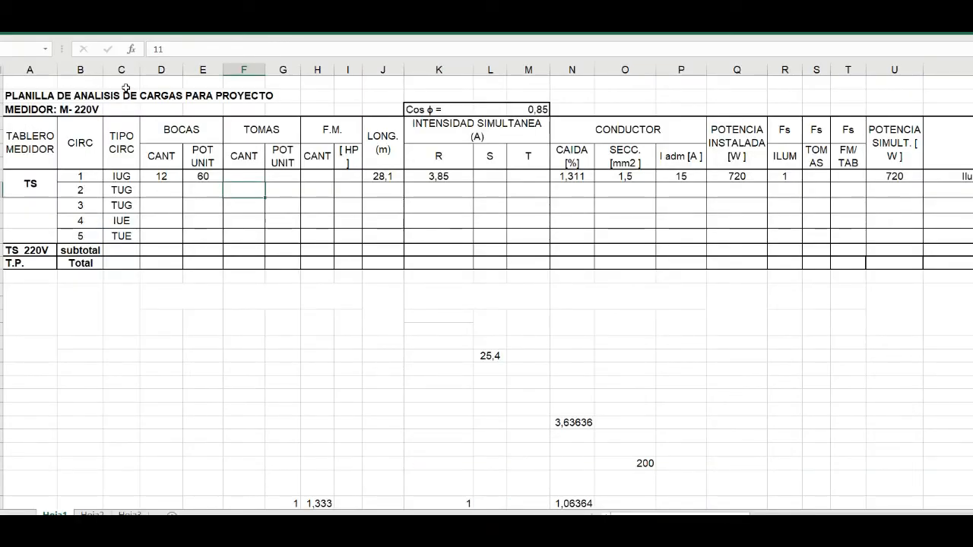
pyautogui.click(65, 29)
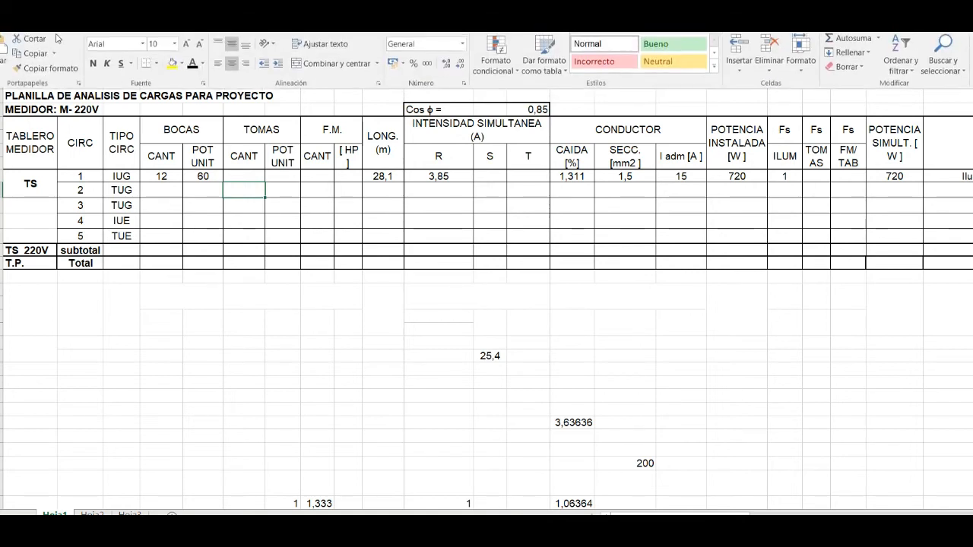
pyautogui.click(192, 68)
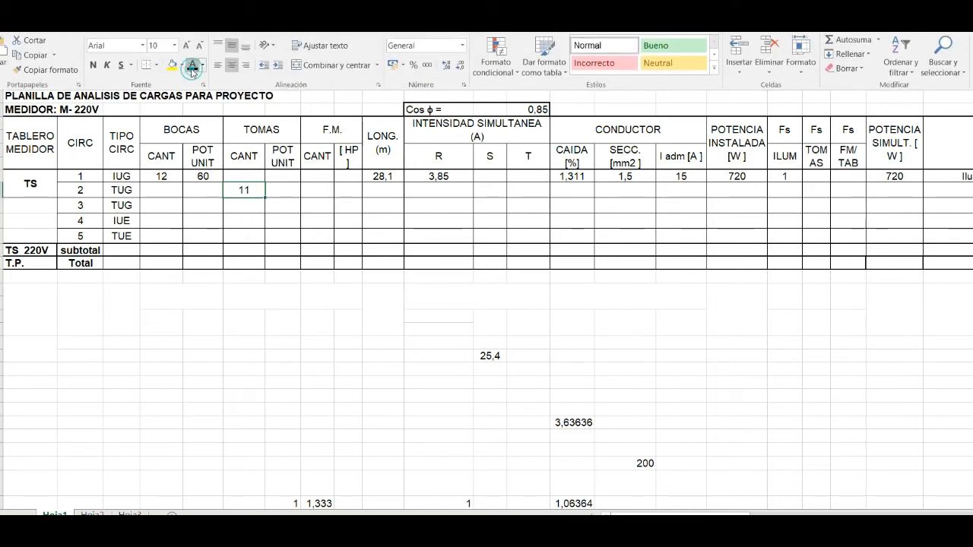
# - Apply the font colour to circuit 2's TOMAS unit power cell to reveal 150
pyautogui.click(282, 190)
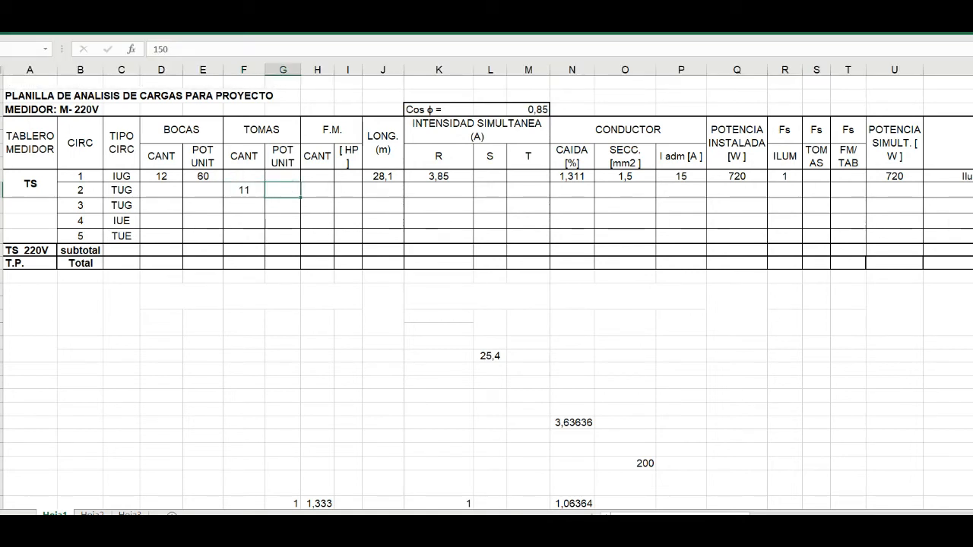
pyautogui.click(66, 28)
pyautogui.click(192, 69)
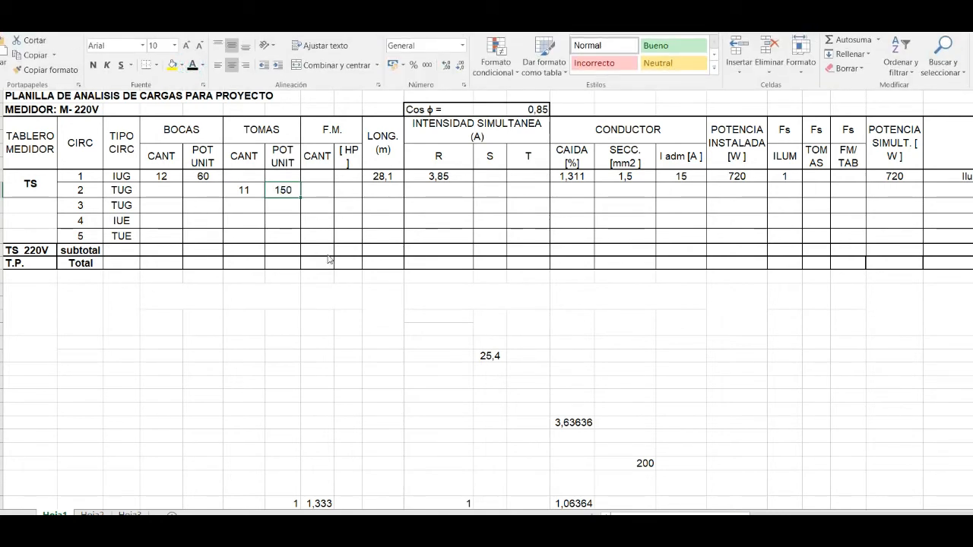
pyautogui.click(321, 222)
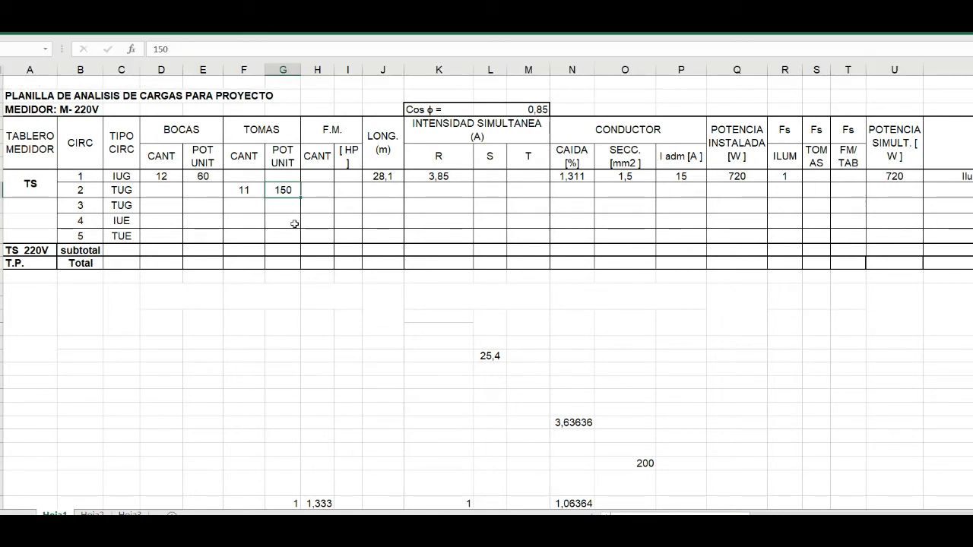
# - Check the C2 circuit route on the AutoCAD plan, and apply the font colour to circuit 2's LONG. cell in Excel to reveal 28,5
pyautogui.click(381, 189)
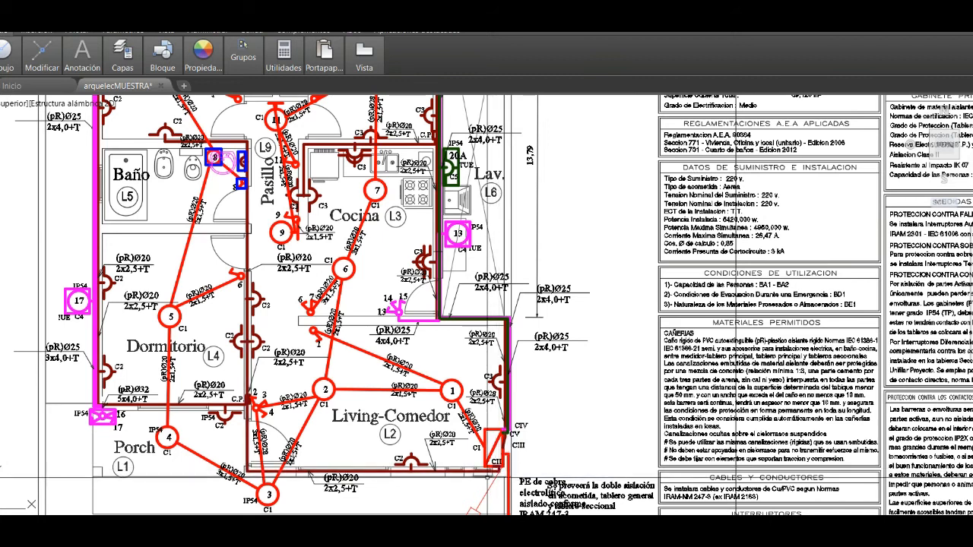
pyautogui.scroll(-2, 488, 478)
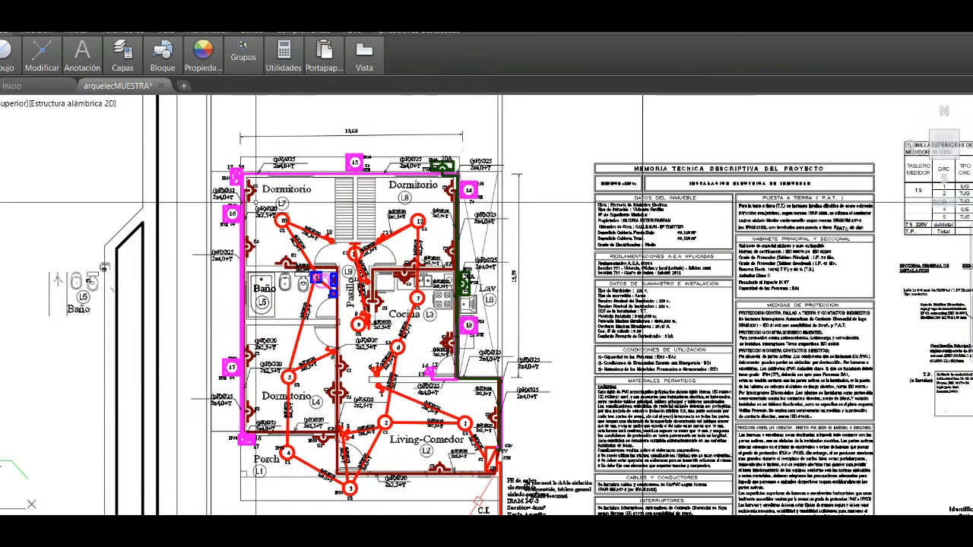
pyautogui.scroll(3, 246, 193)
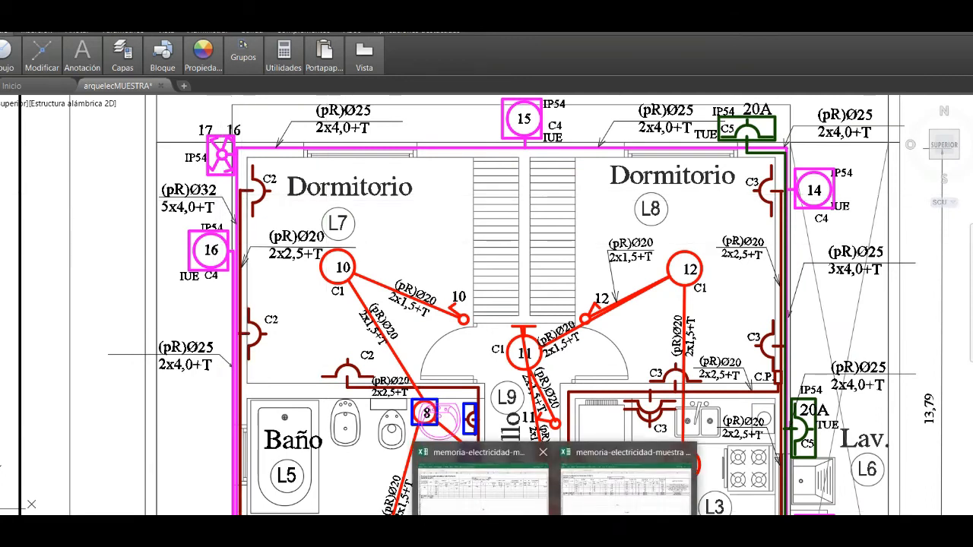
pyautogui.click(523, 501)
pyautogui.click(523, 502)
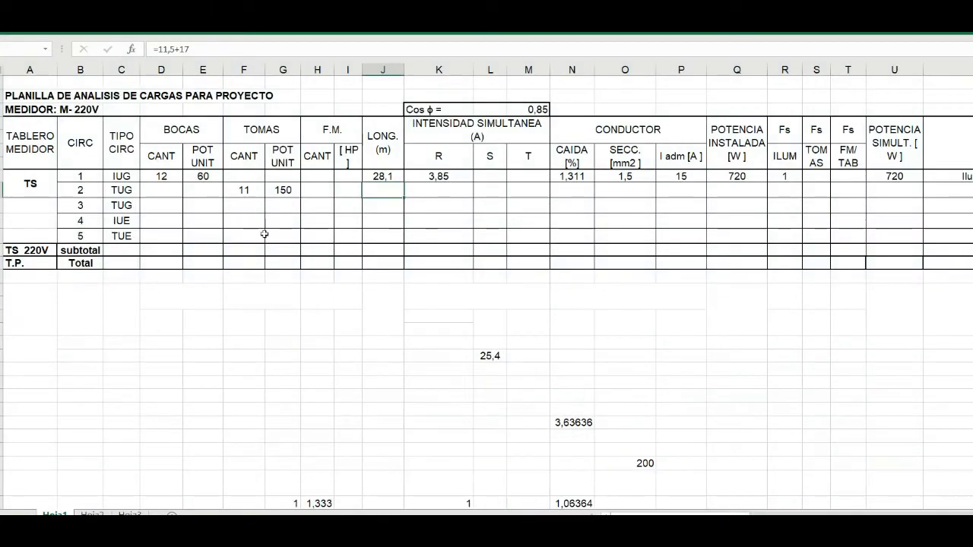
pyautogui.click(32, 26)
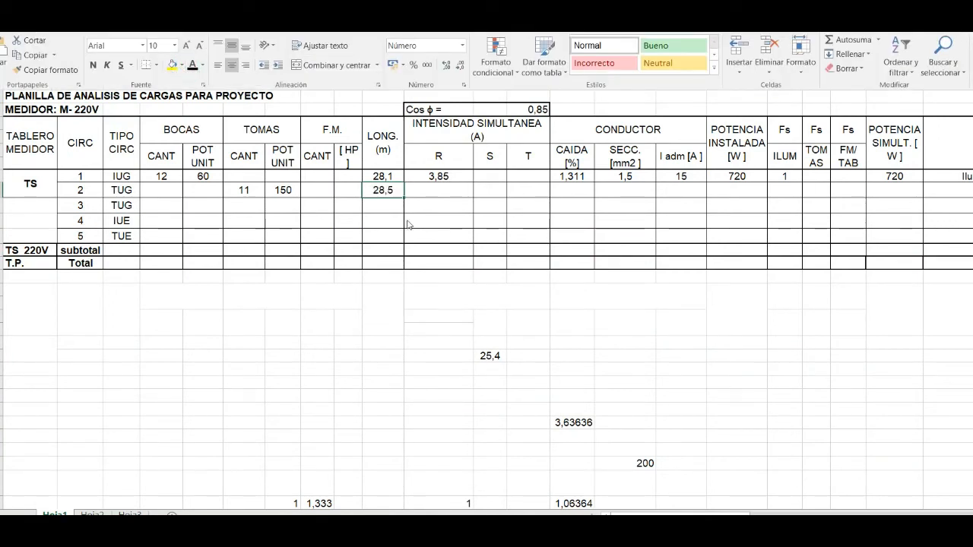
pyautogui.click(406, 251)
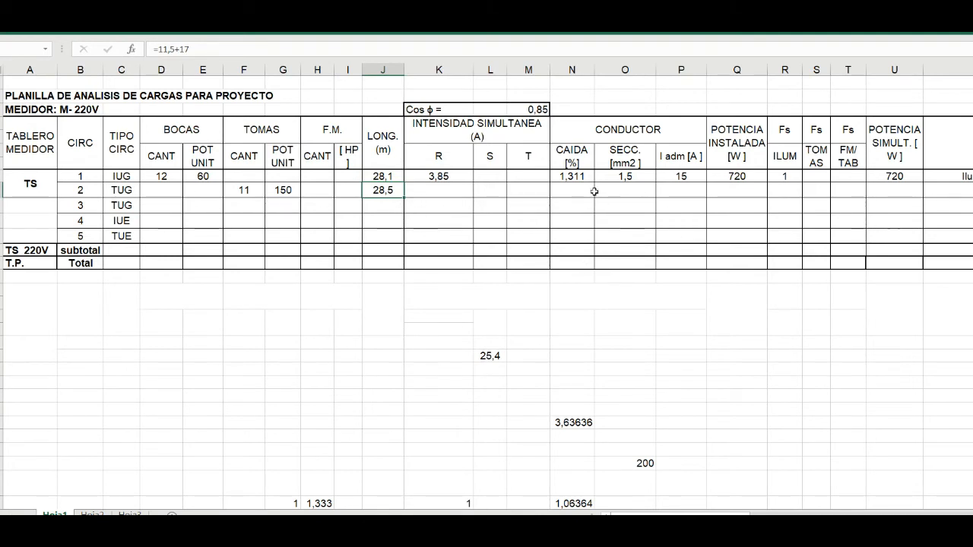
# - Apply the font colour to circuit 2's POTENCIA INSTALADA and Fs TOMAS cells to reveal 1650 and 0,9
pyautogui.click(723, 194)
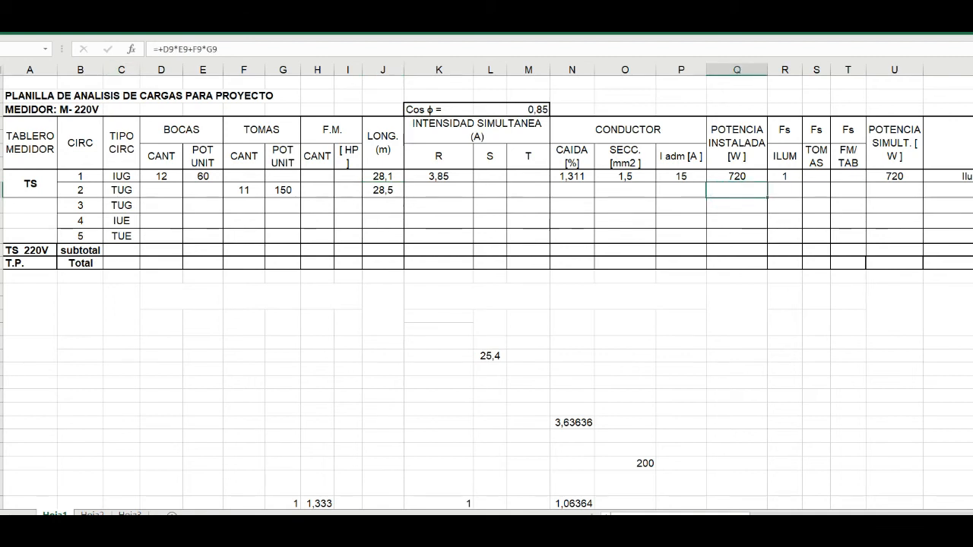
pyautogui.click(41, 25)
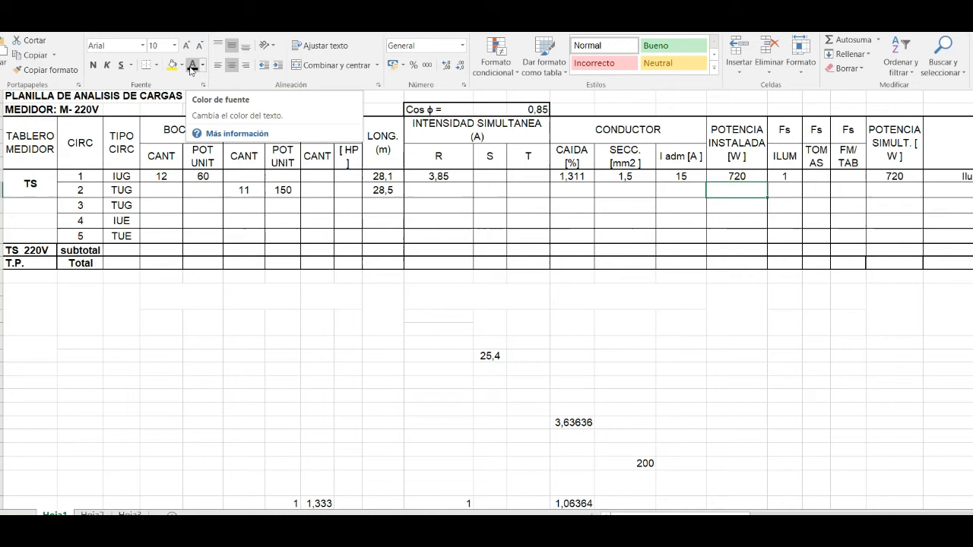
pyautogui.click(192, 65)
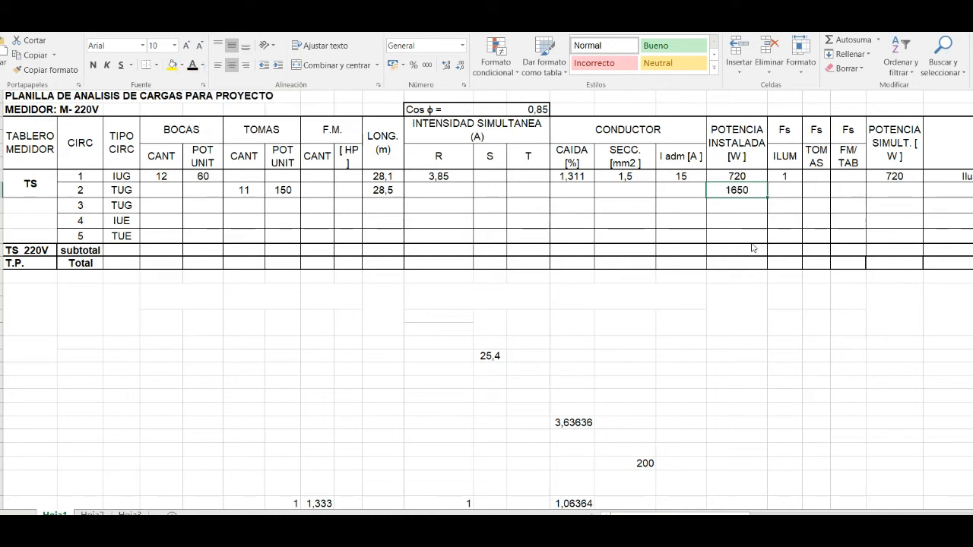
pyautogui.click(813, 191)
pyautogui.click(815, 190)
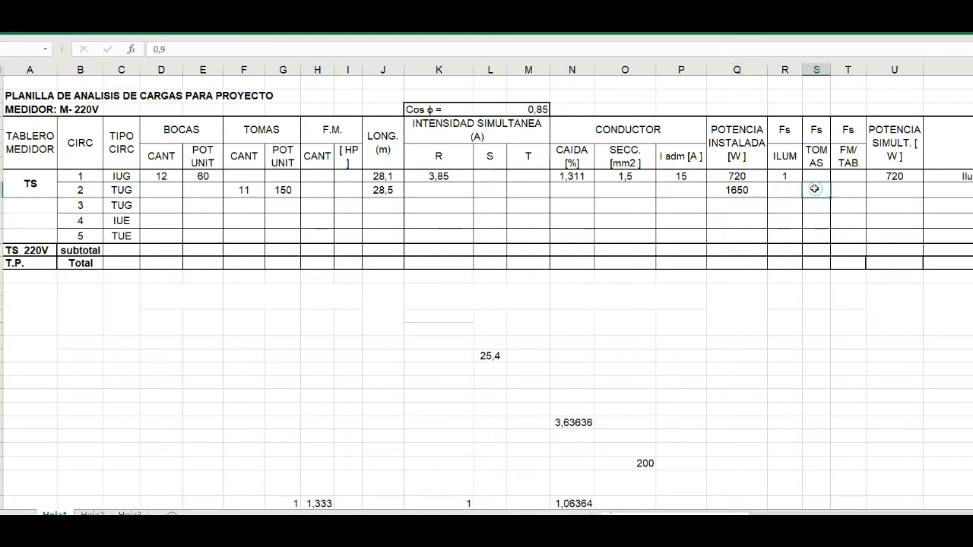
pyautogui.click(42, 26)
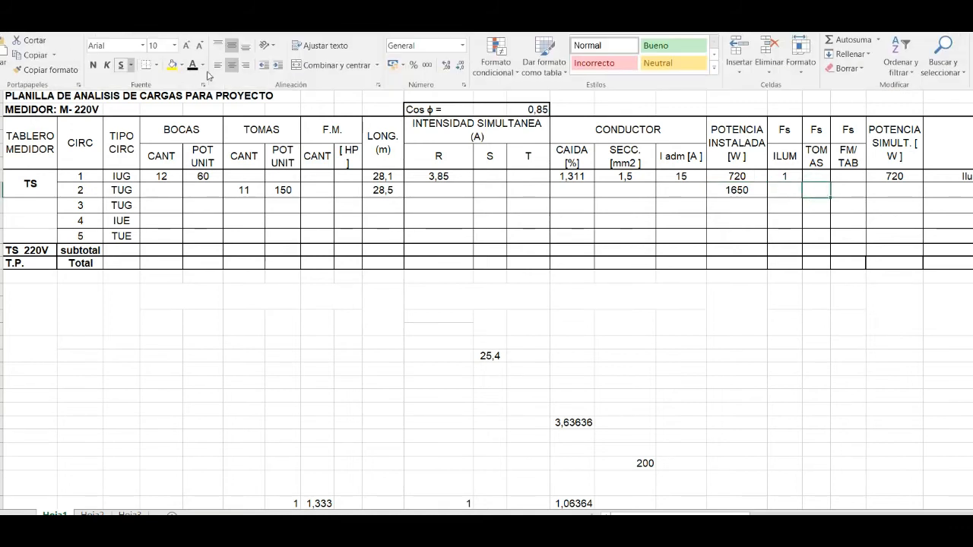
pyautogui.click(193, 66)
# - Select circuit 2's POTENCIA SIMULT. cell and multiply 1650 by 0,9 in the Calculator
pyautogui.click(899, 189)
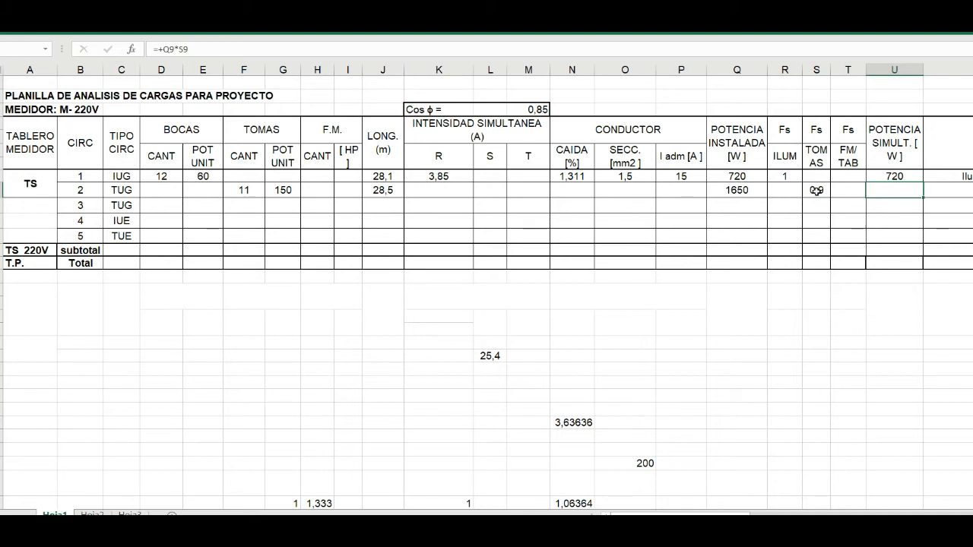
pyautogui.click(661, 533)
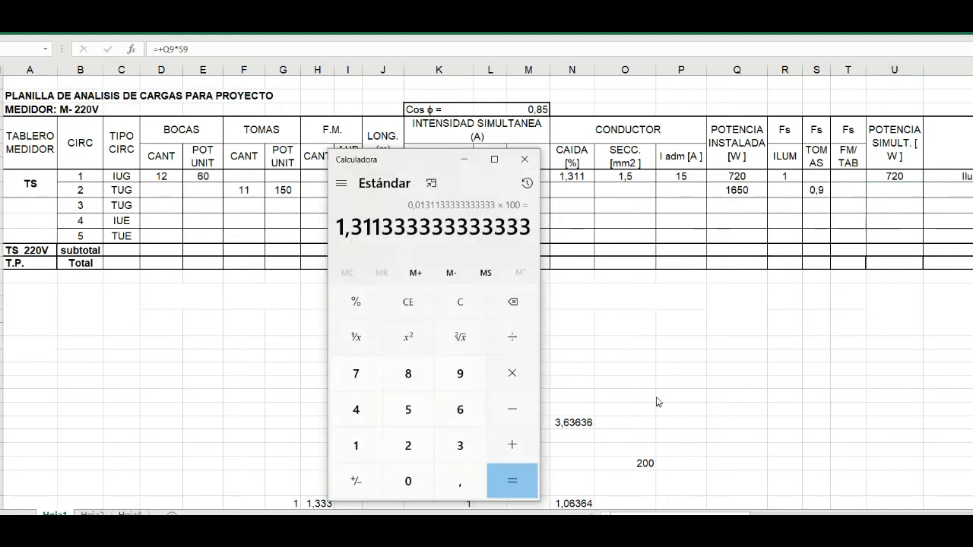
pyautogui.click(459, 302)
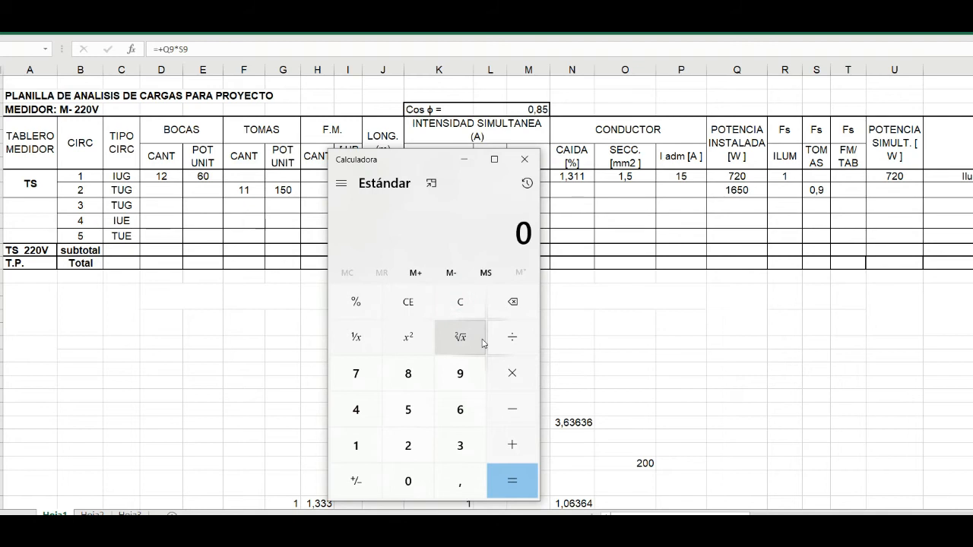
pyautogui.write('1650')
pyautogui.write('*0,9')
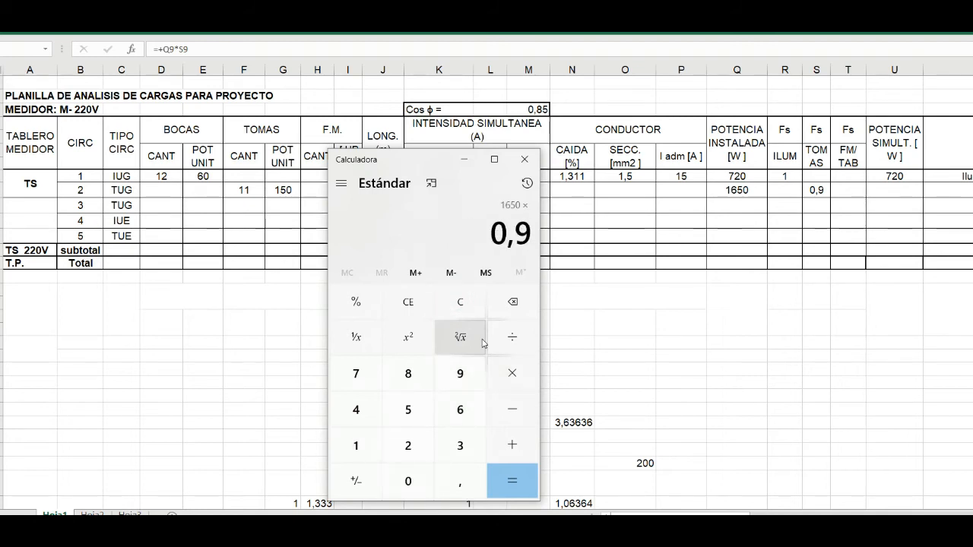
pyautogui.press('Return')
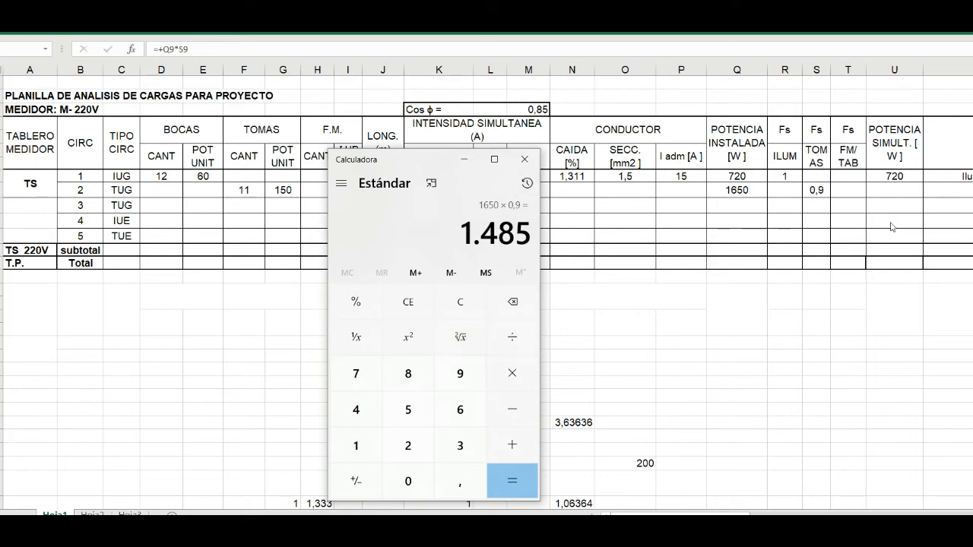
# - Return to the load sheet and apply the font colour to circuit 2's POTENCIA SIMULT. and R current cells to reveal 1485 and 7,94
pyautogui.click(885, 196)
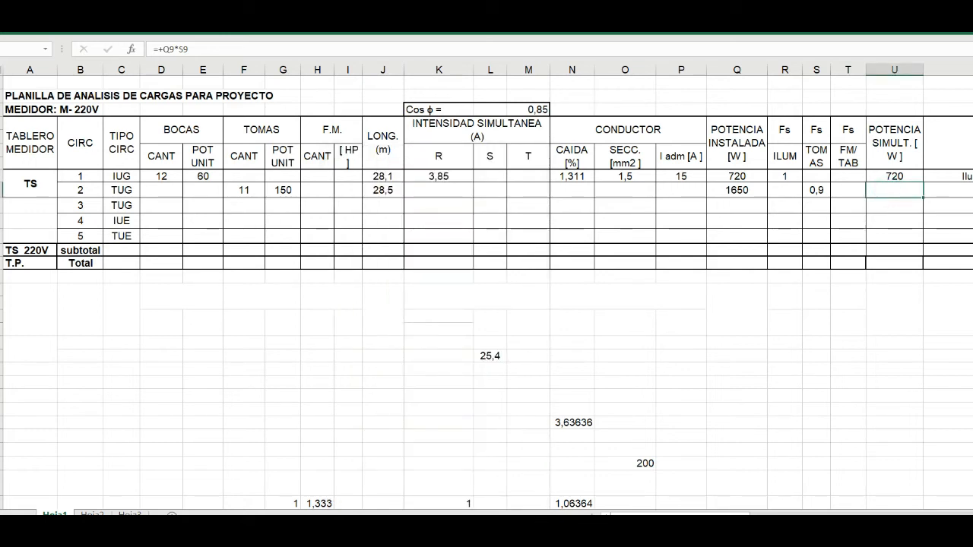
pyautogui.click(40, 23)
pyautogui.click(192, 66)
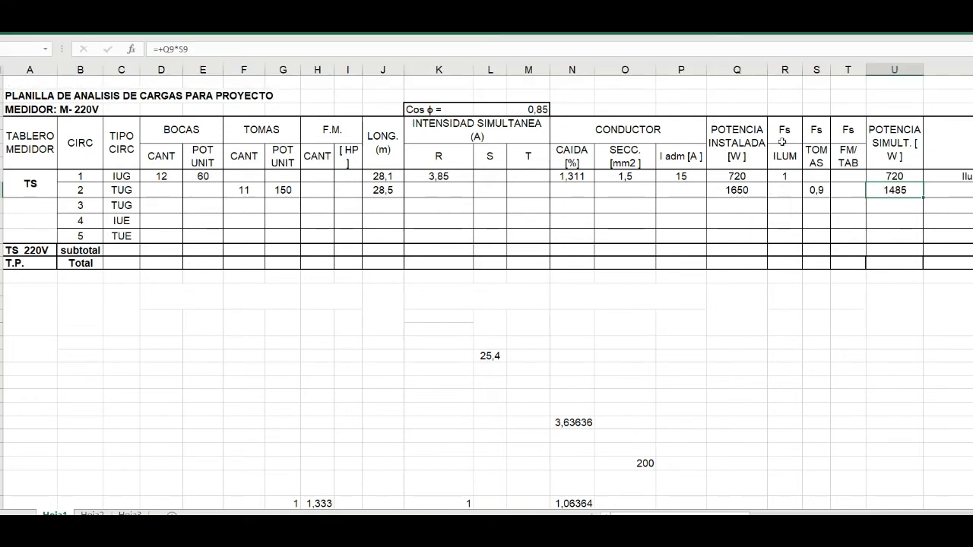
pyautogui.click(439, 190)
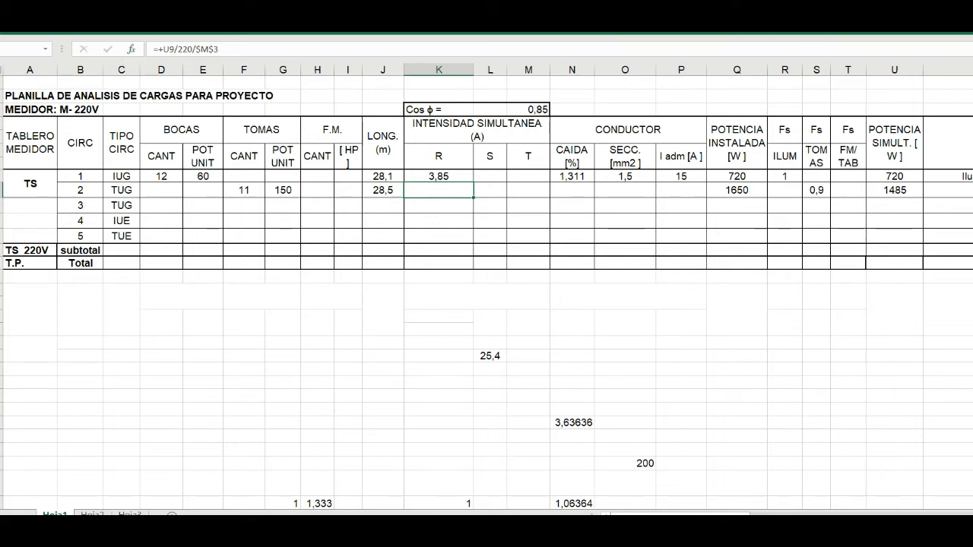
pyautogui.click(192, 65)
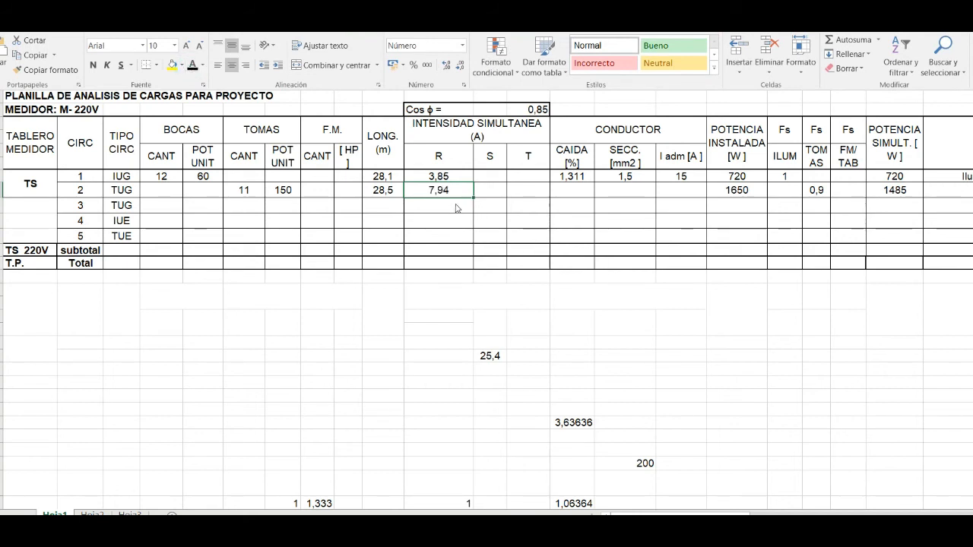
# - Check the C2 conductor labels in the Living-Comedor on the AutoCAD plan, and reveal 2,5 in circuit 2's SECC. cell in Excel with the font colour
pyautogui.click(620, 195)
pyautogui.click(623, 191)
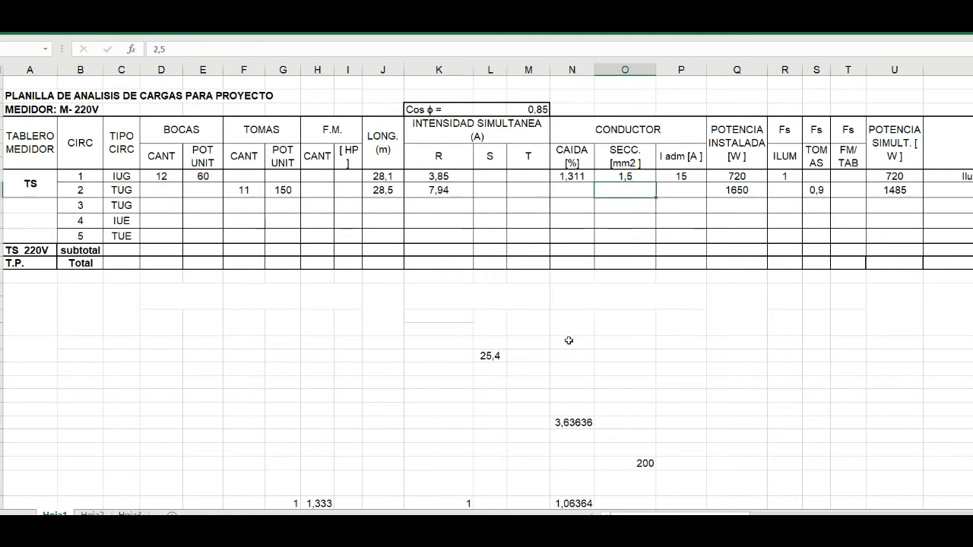
pyautogui.hotkey('alt', 'Tab')
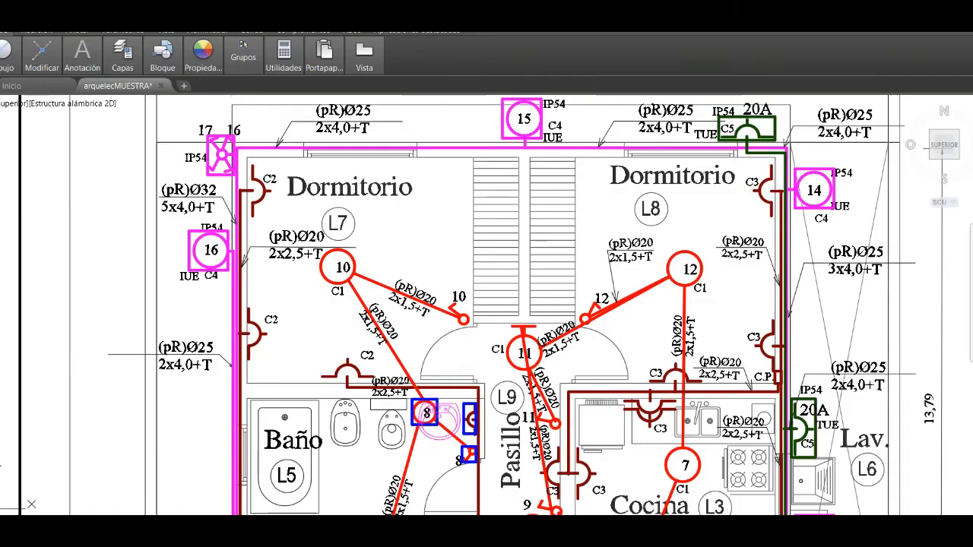
pyautogui.scroll(-8, 545, 372)
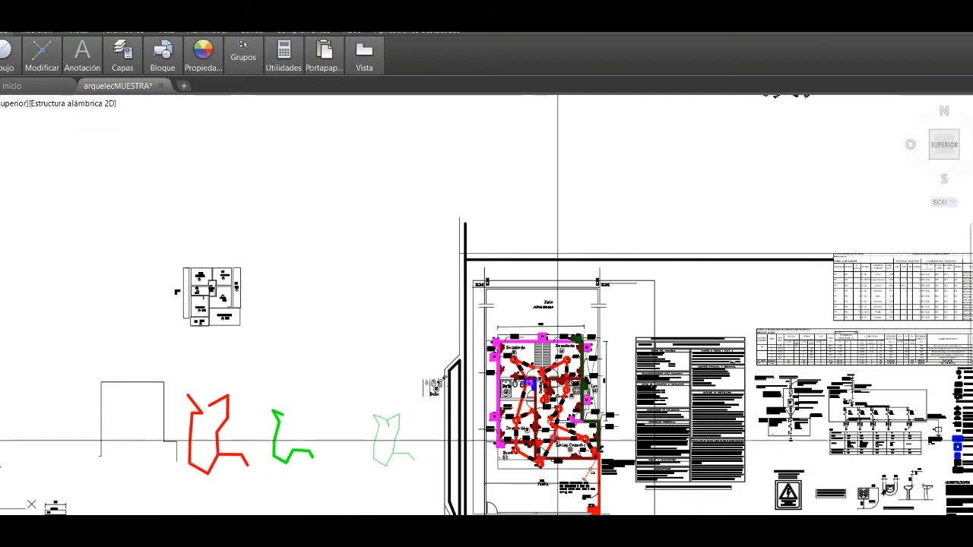
pyautogui.scroll(8, 585, 464)
pyautogui.scroll(2, 587, 469)
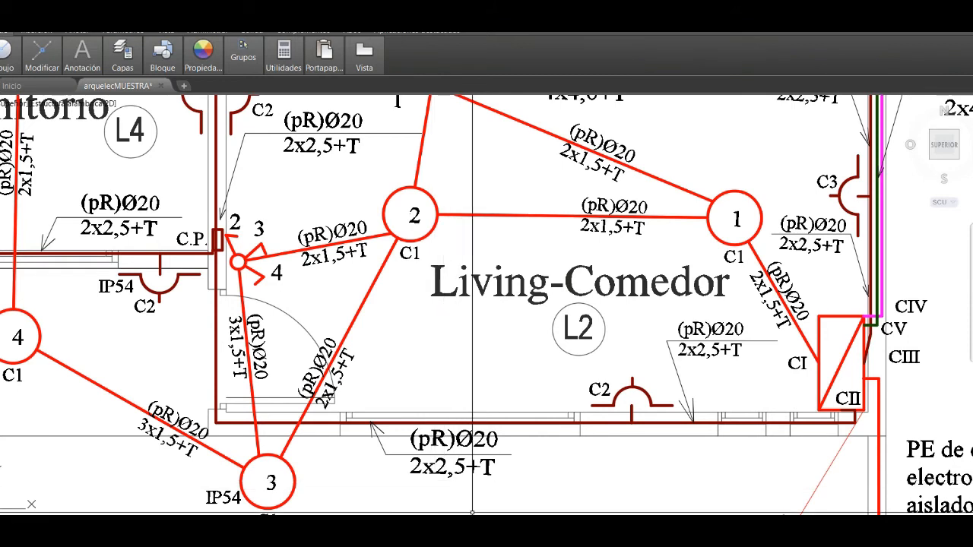
pyautogui.click(631, 479)
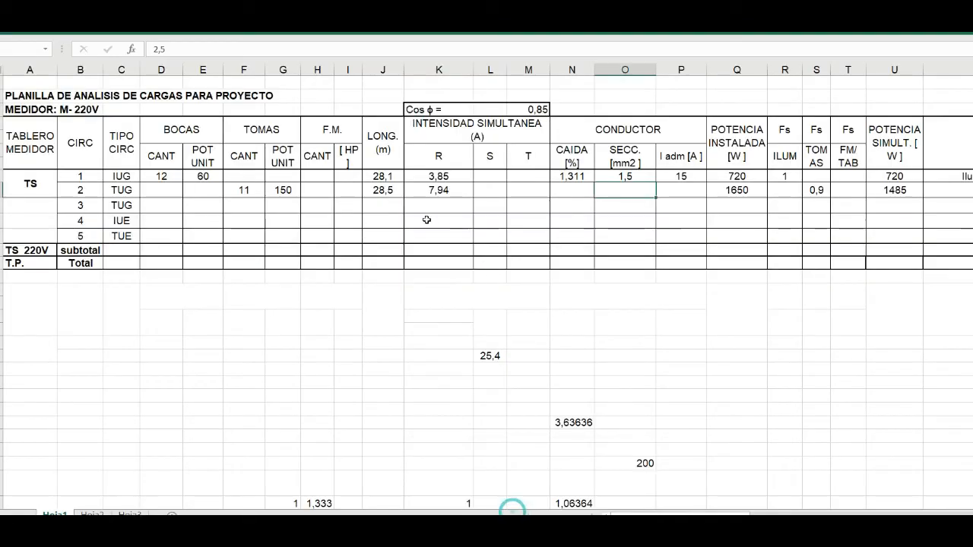
pyautogui.click(38, 25)
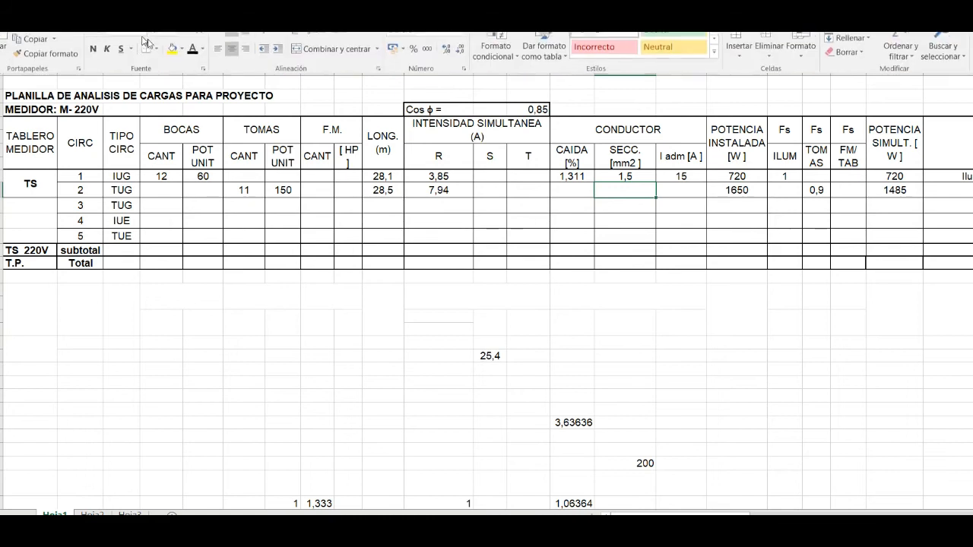
pyautogui.click(192, 68)
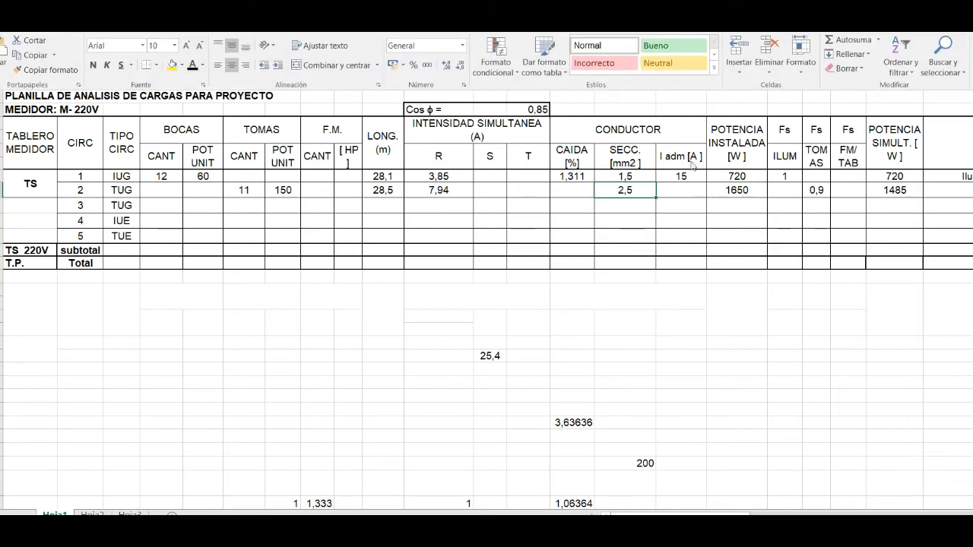
# - Select circuit 2's I adm cell, switch to the intensidad admisible-AEA table in Paint 3D, and undo the red circles around 1,5 and 15
pyautogui.click(689, 190)
pyautogui.click(687, 189)
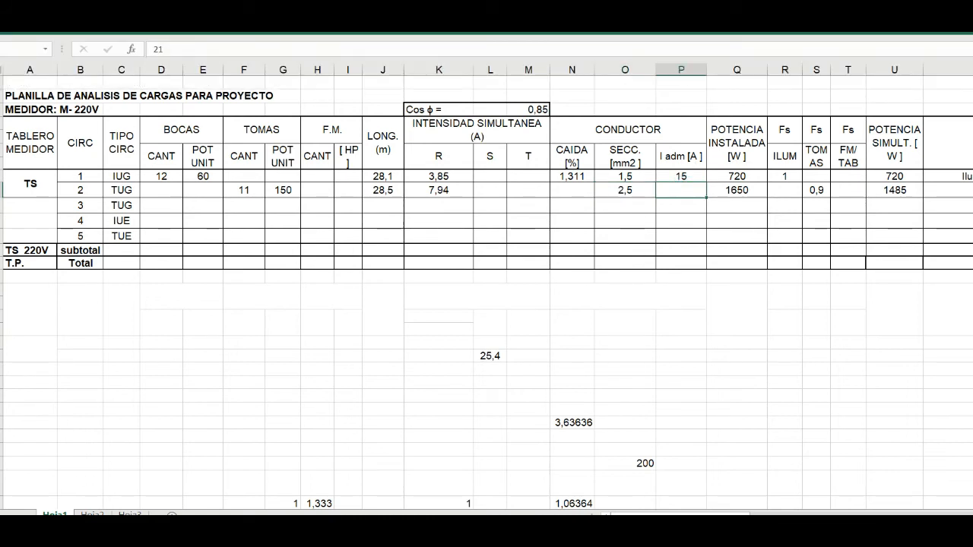
pyautogui.moveTo(588, 534)
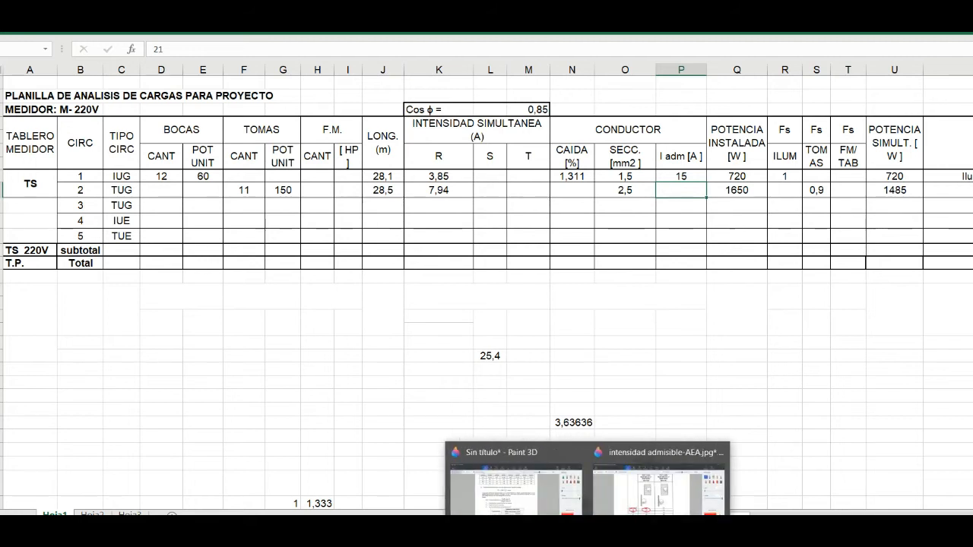
pyautogui.click(658, 479)
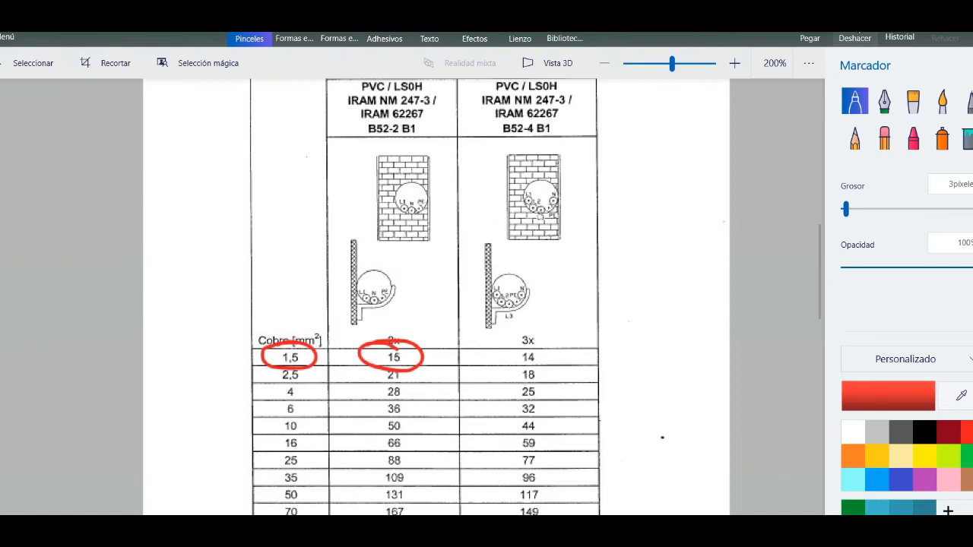
pyautogui.click(855, 38)
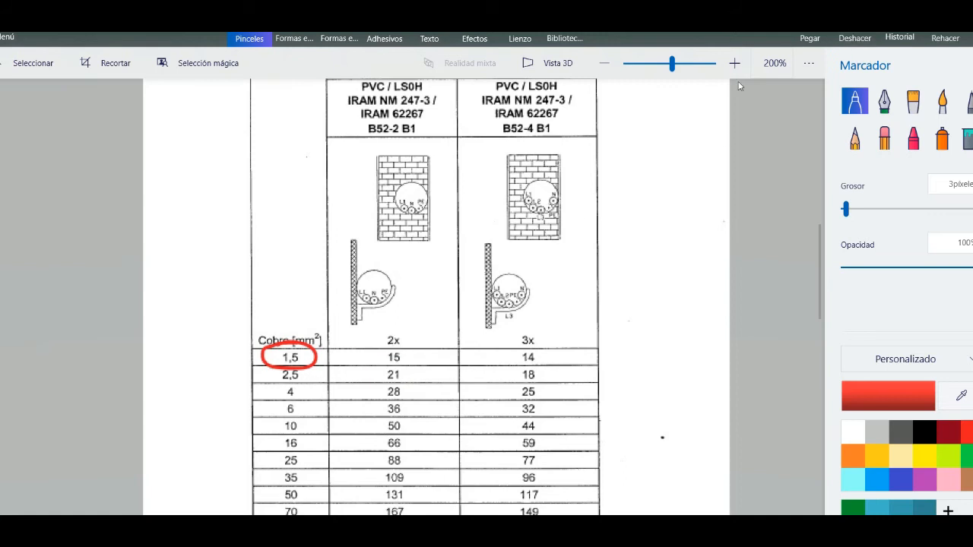
pyautogui.click(853, 38)
# - Circle the value 21 in red with the marker, in the 2x column of the 2,5 mm² row
pyautogui.scroll(3, 283, 388)
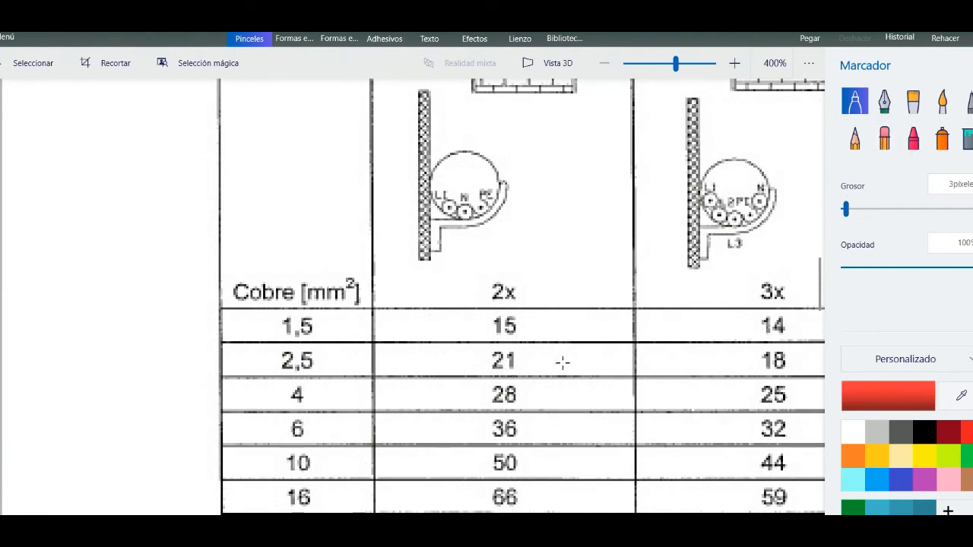
pyautogui.moveTo(529, 337)
pyautogui.mouseDown()
pyautogui.moveTo(528, 369)
pyautogui.moveTo(480, 393)
pyautogui.mouseUp()
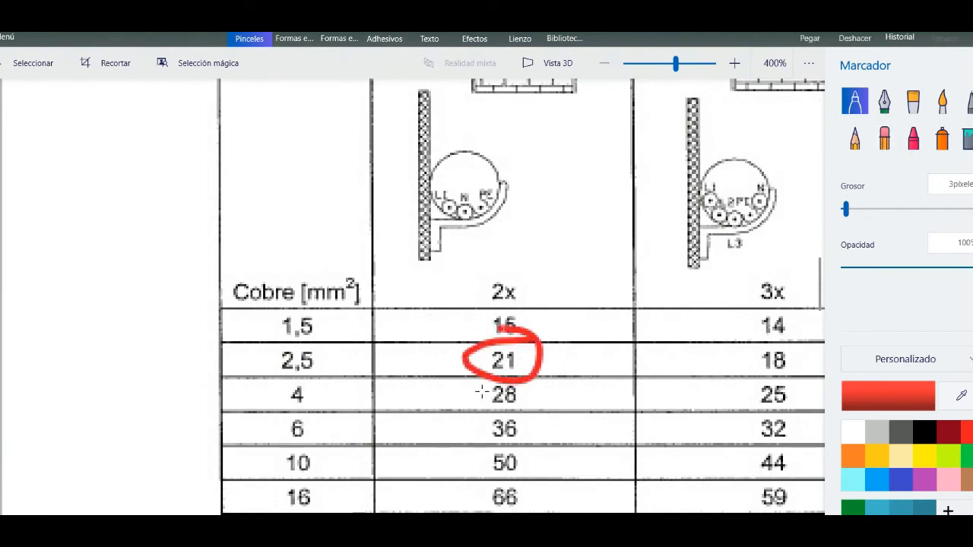
pyautogui.keyDown('ctrl'); pyautogui.scroll(-2, 551, 382); pyautogui.keyUp('ctrl')
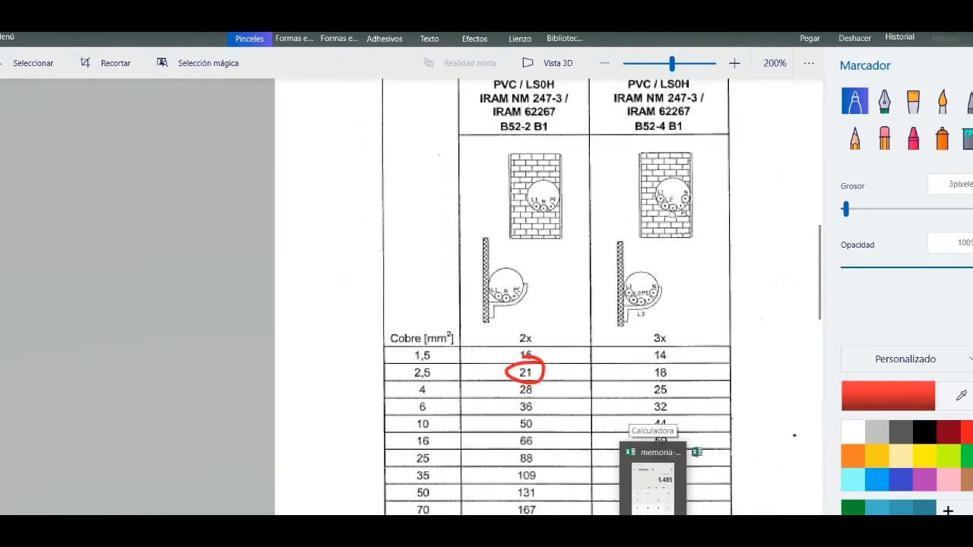
# - Return to the load sheet in Excel and apply the font colour to circuit 2's I adm cell to reveal 21
pyautogui.click(625, 487)
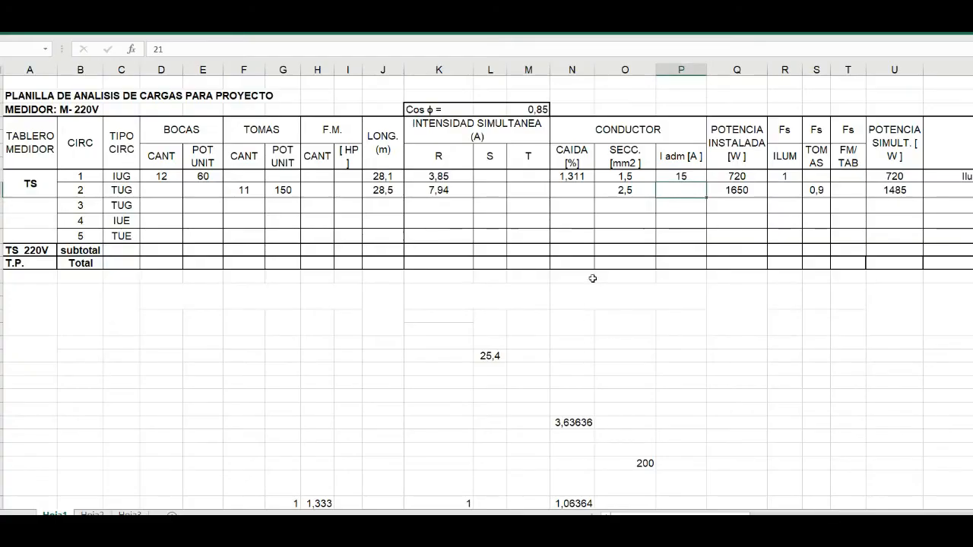
pyautogui.click(38, 23)
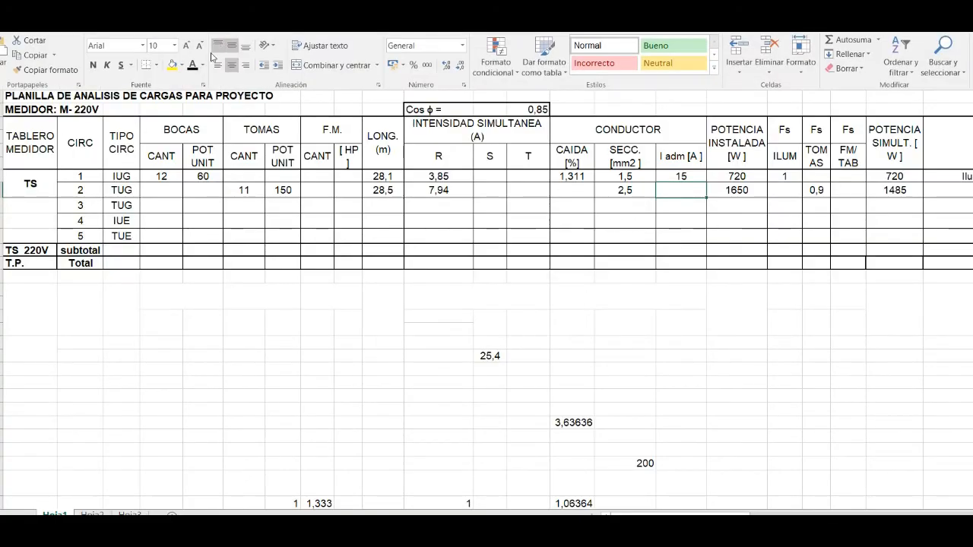
pyautogui.click(194, 65)
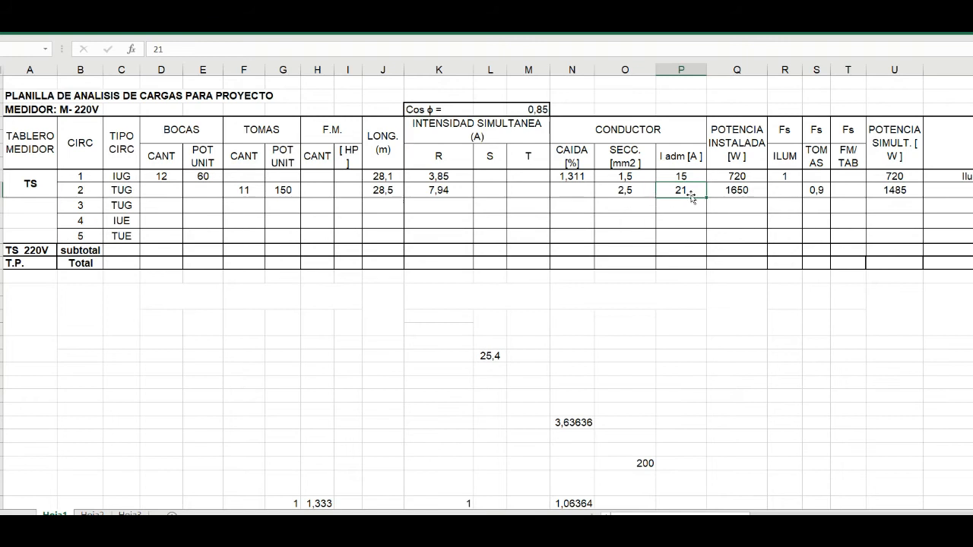
# - Review circuit 2's CAIDA formula =0,04*J9*K9/O9/2,2 and reveal its result with the font colour
pyautogui.click(575, 189)
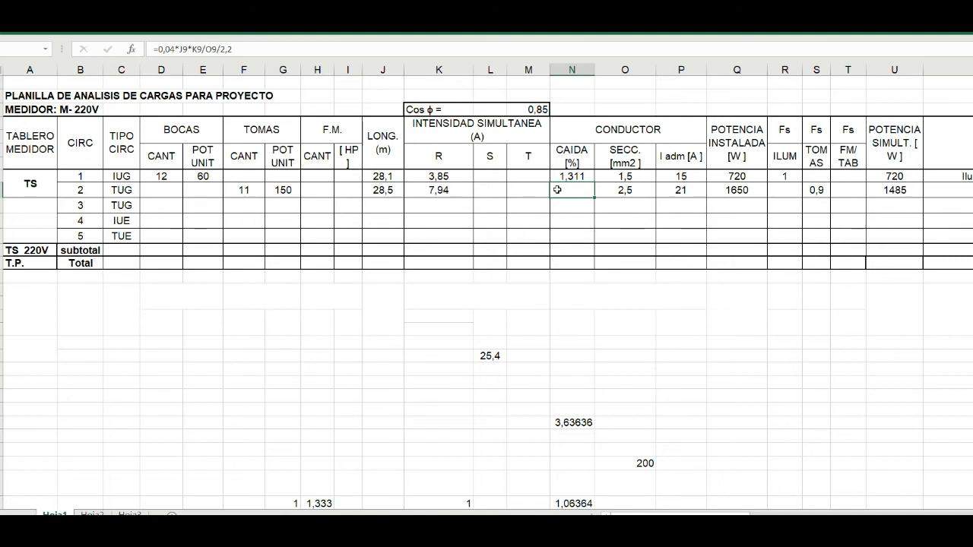
pyautogui.click(198, 48)
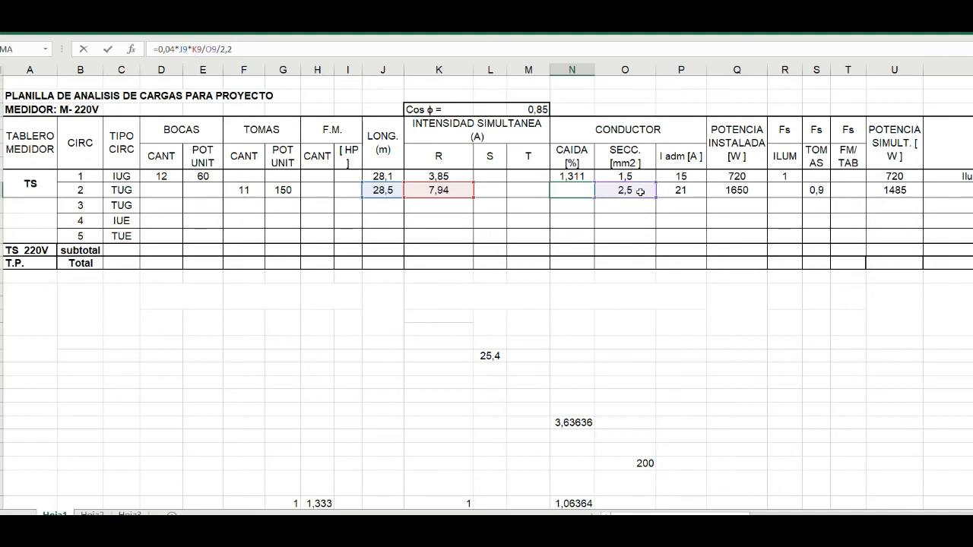
pyautogui.click(576, 189)
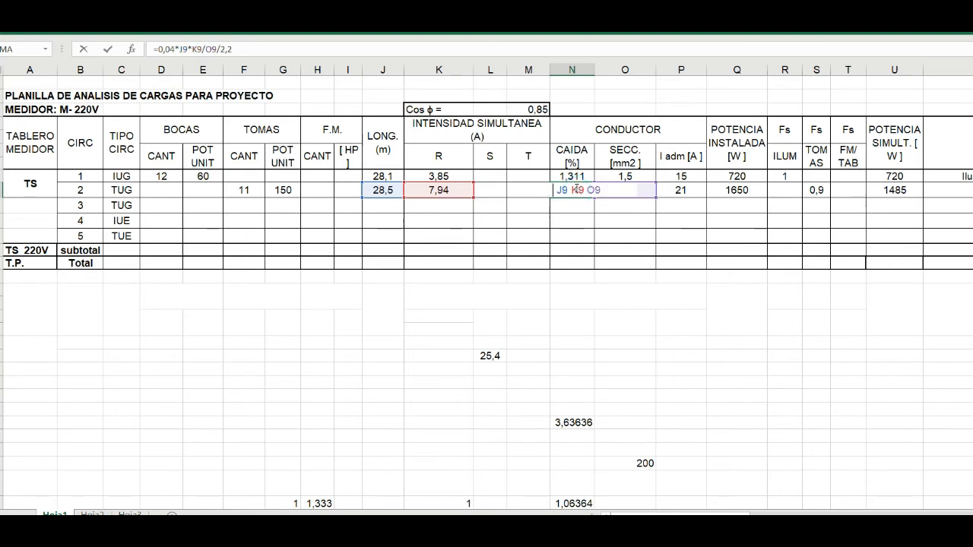
pyautogui.press('Return')
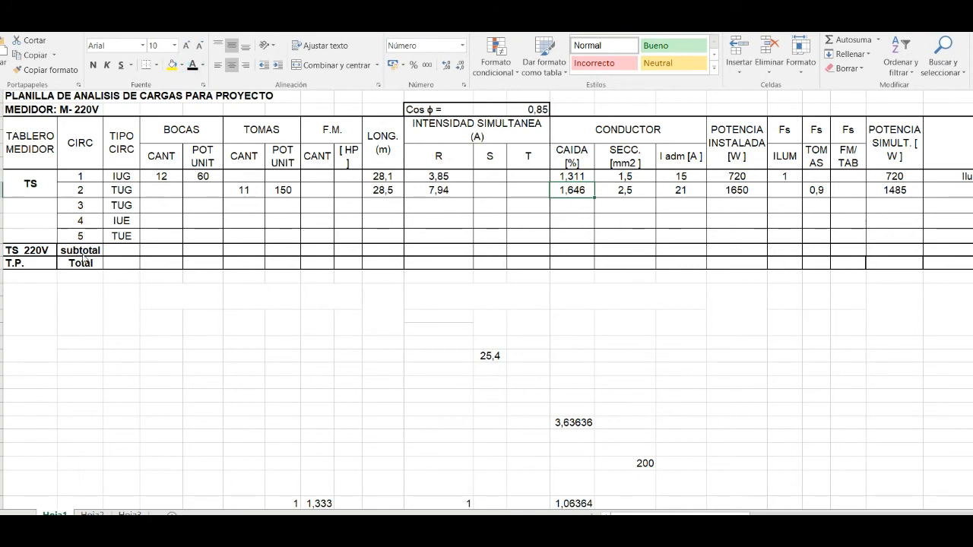
# - Check circuit 2's rooms on the AutoCAD plan, and reveal "Tomas de Living-com-dormit.4-Dorm.7-Baño" in its AMBIENTE/DESTINO cell in Excel
pyautogui.moveTo(718, 514); pyautogui.dragTo(786, 514)
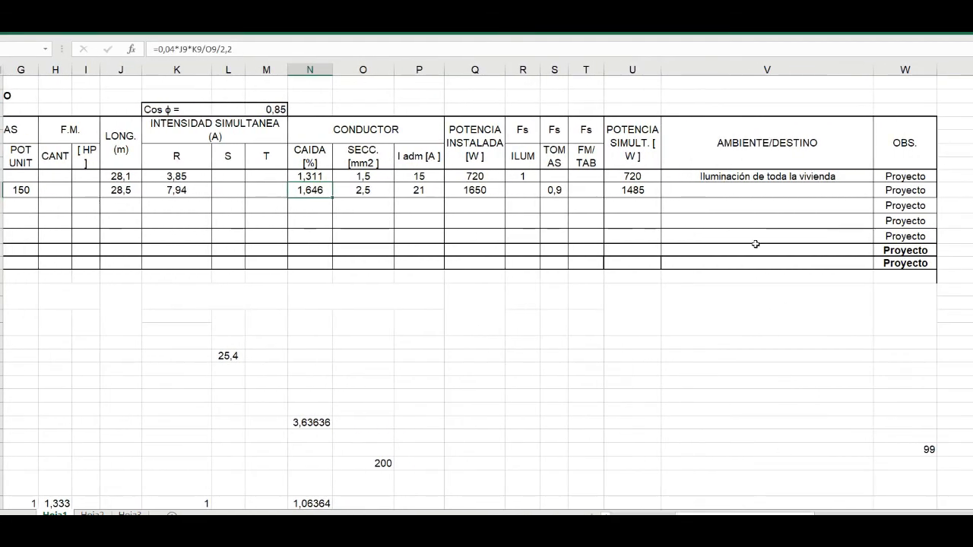
pyautogui.click(712, 190)
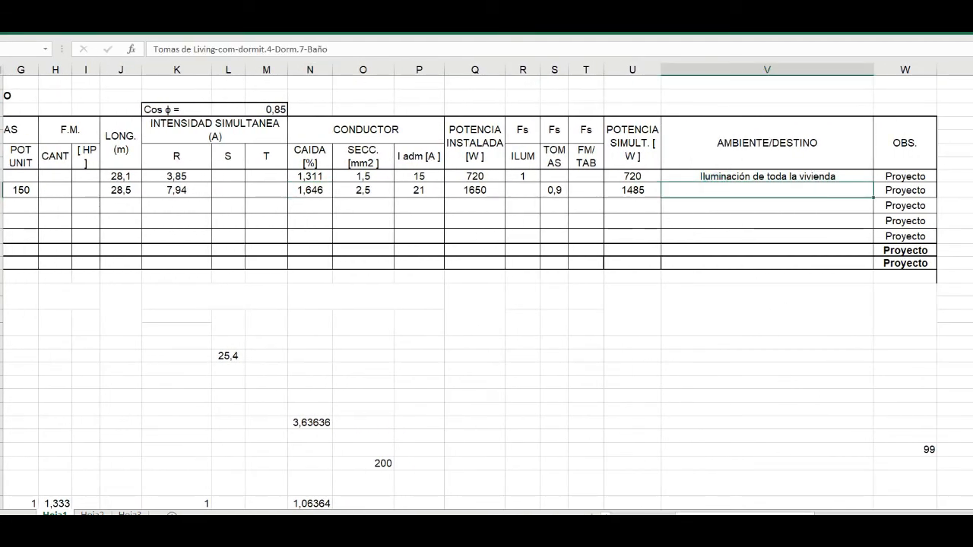
pyautogui.hotkey('alt', 'Tab')
pyautogui.scroll(-4, 551, 382)
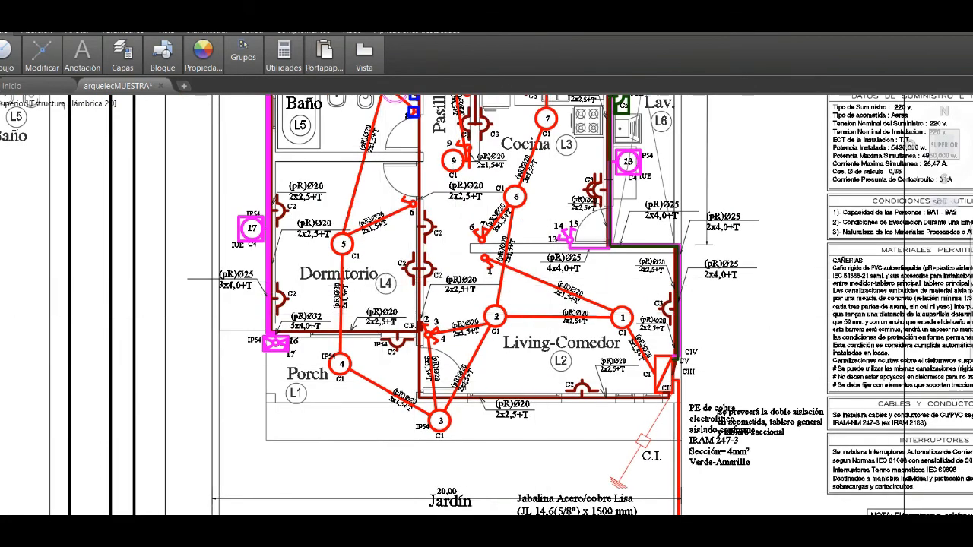
pyautogui.scroll(-2, 412, 312)
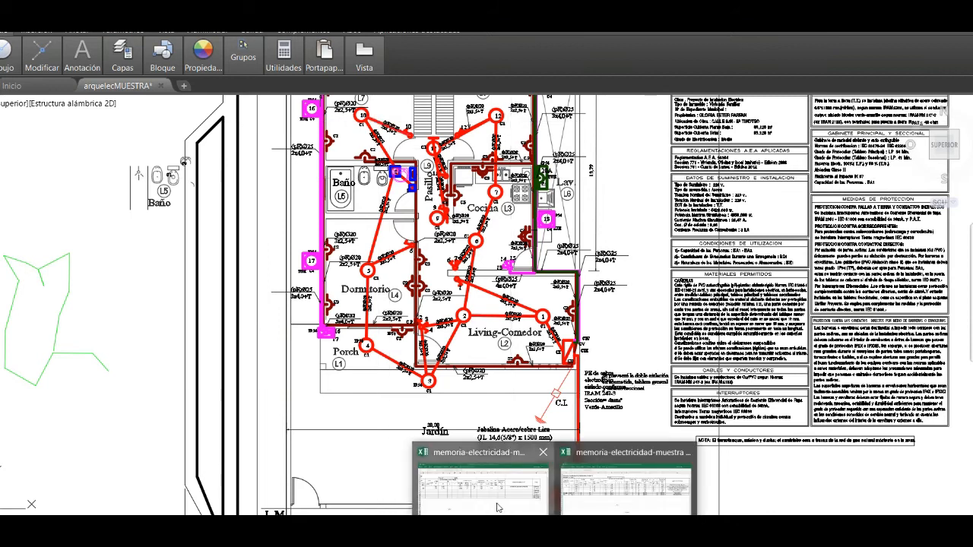
pyautogui.click(498, 502)
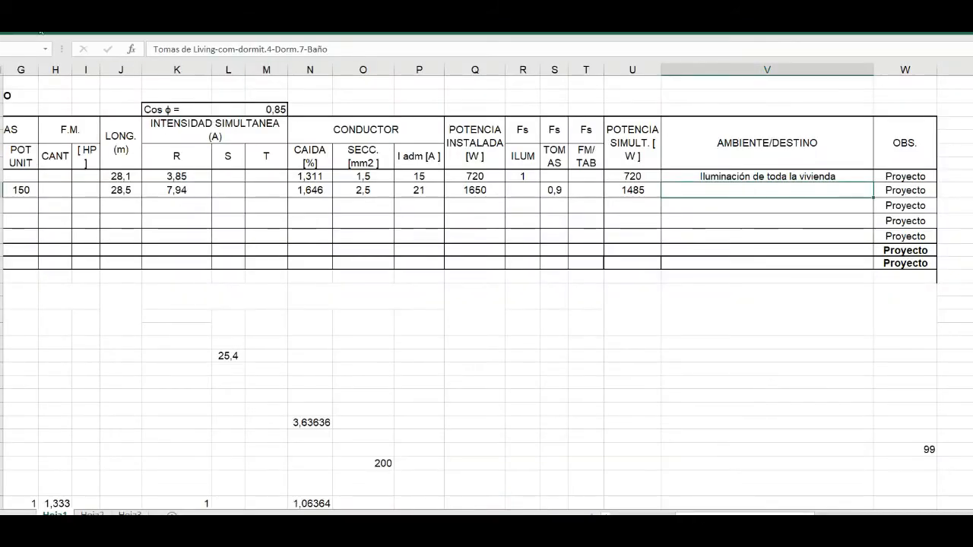
pyautogui.click(54, 27)
pyautogui.write('Tomas de Living-com-dormit.4-Dorm.7-Baño')
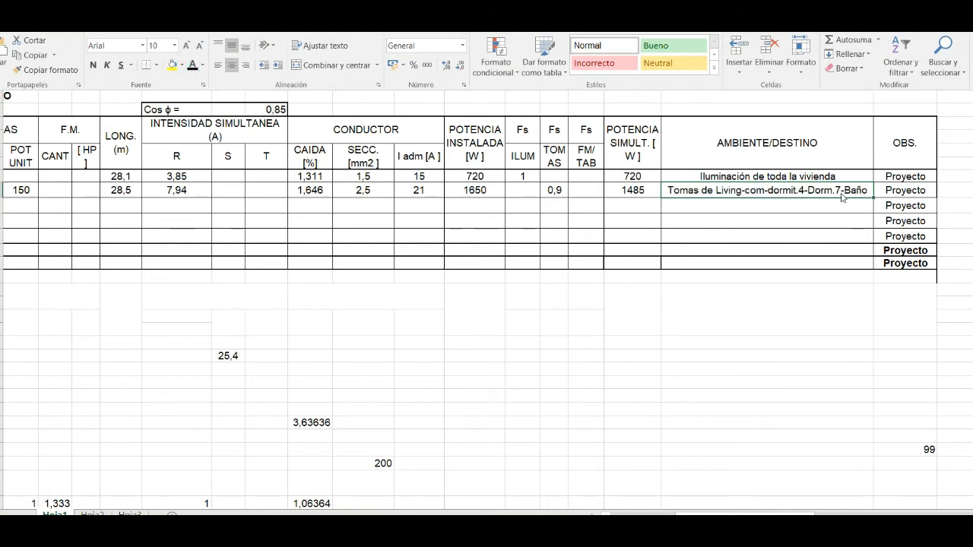
pyautogui.click(395, 214)
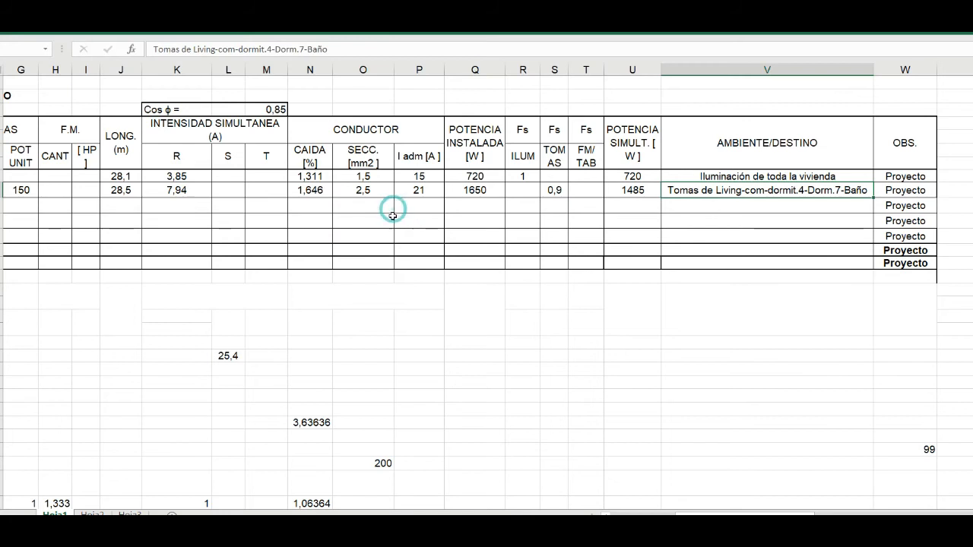
# - Apply the font colour to the rows of circuits 3, 4 and 5, from BOCAS through AMBIENTE/DESTINO, to reveal their values
pyautogui.moveTo(783, 514); pyautogui.dragTo(722, 514)
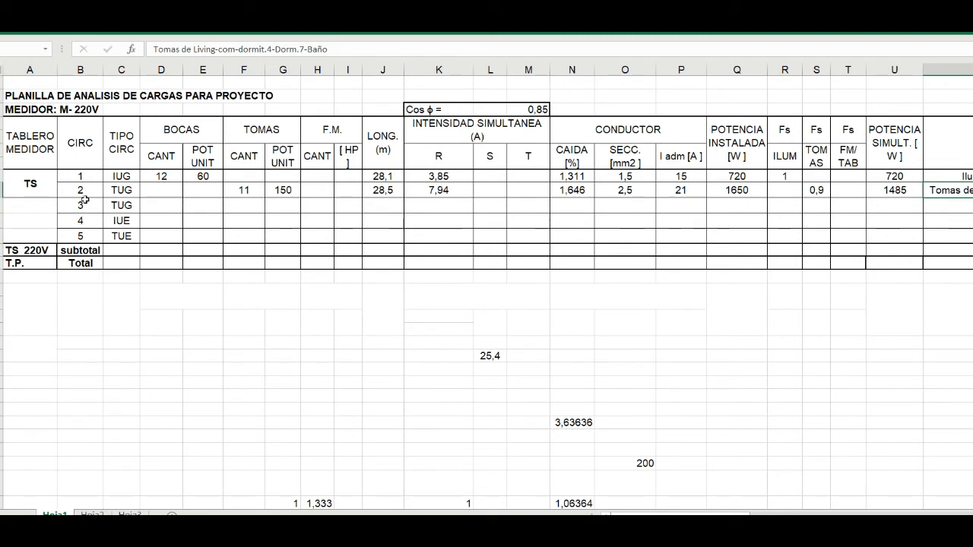
pyautogui.moveTo(168, 205); pyautogui.dragTo(948, 235)
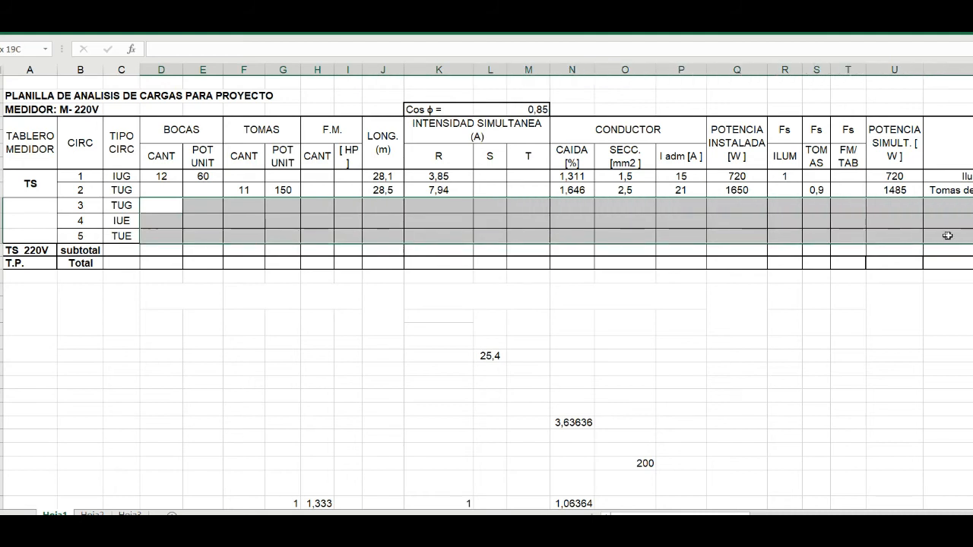
pyautogui.click(48, 26)
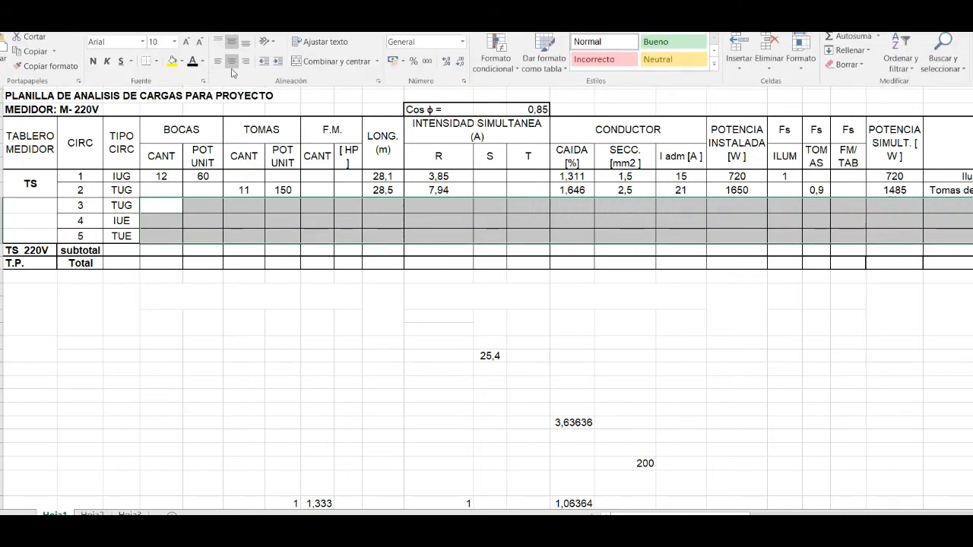
pyautogui.click(191, 66)
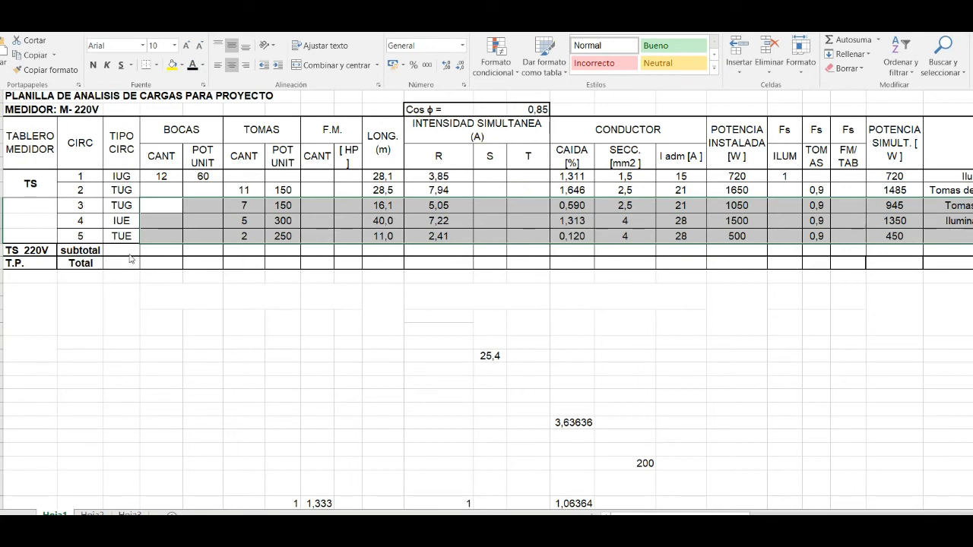
pyautogui.click(384, 251)
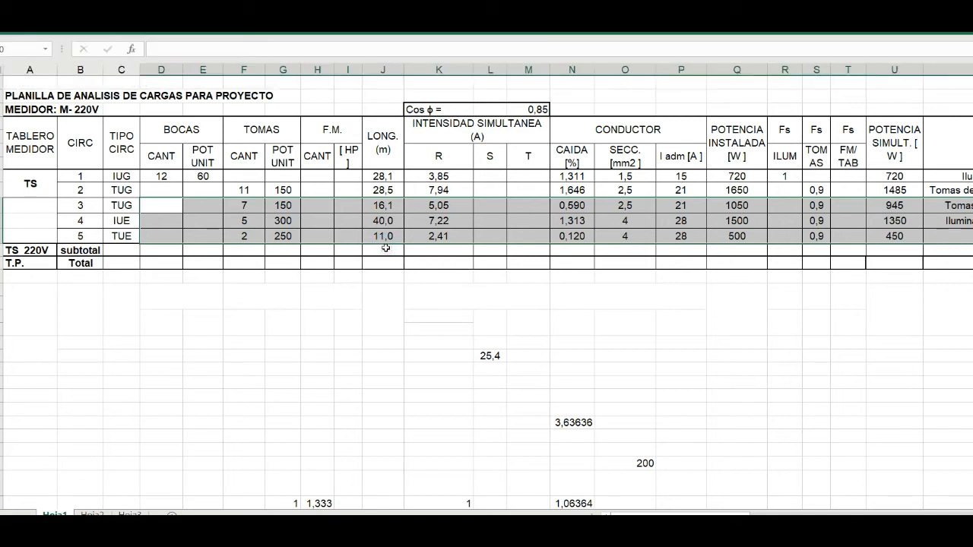
# - Select the subtotal row's LONG. cell, switch to the AutoCAD plan and select the 2x6 feeder line between T.P. and the house panel
pyautogui.click(383, 252)
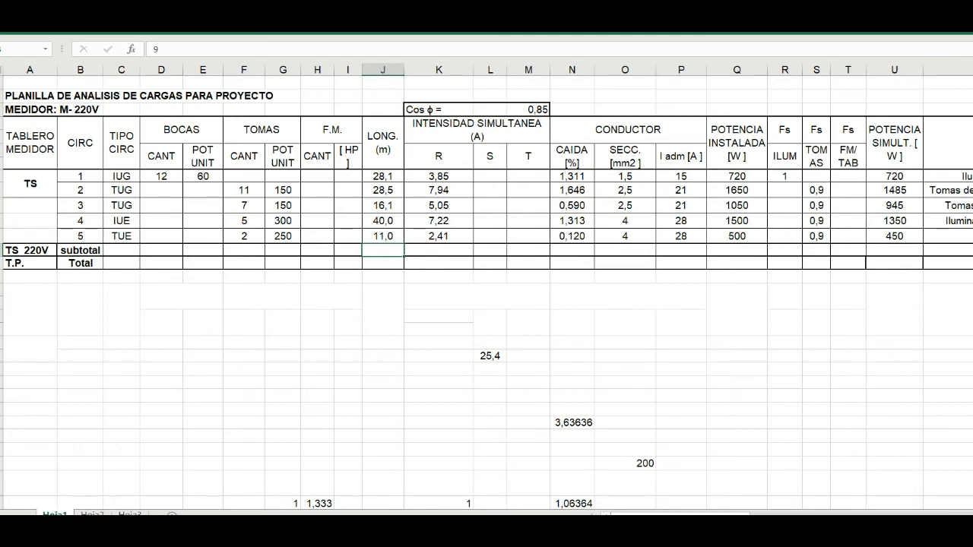
pyautogui.hotkey('alt', 'Tab')
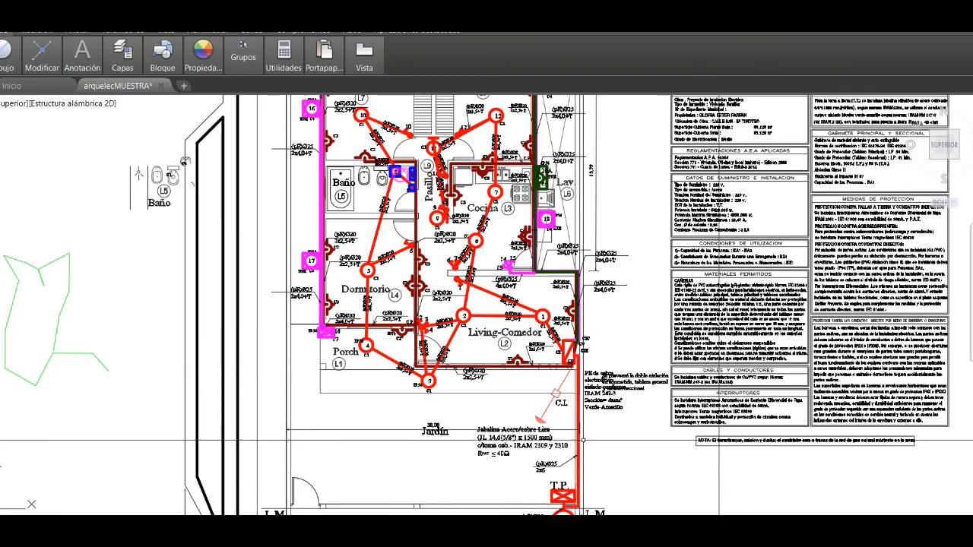
pyautogui.scroll(2, 575, 441)
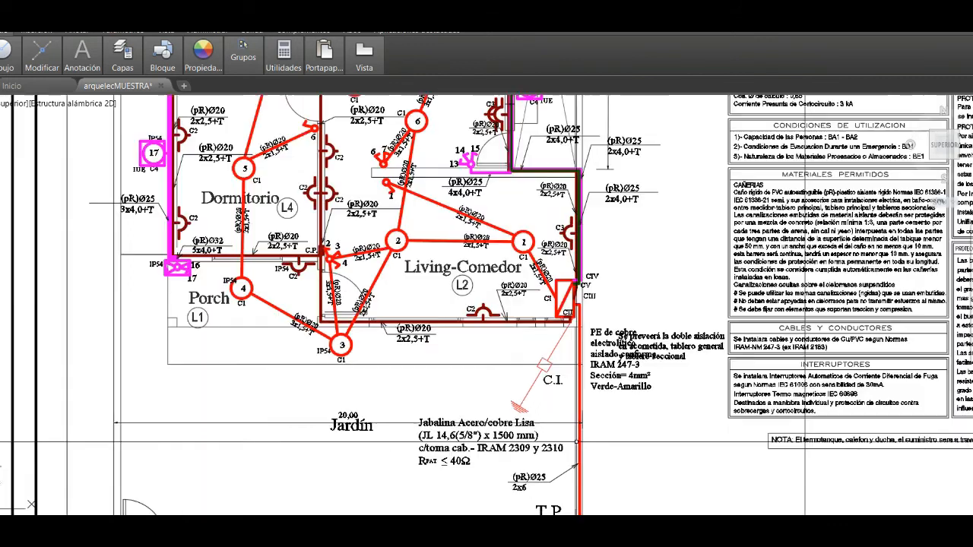
pyautogui.scroll(-1, 576, 412)
pyautogui.scroll(3, 574, 504)
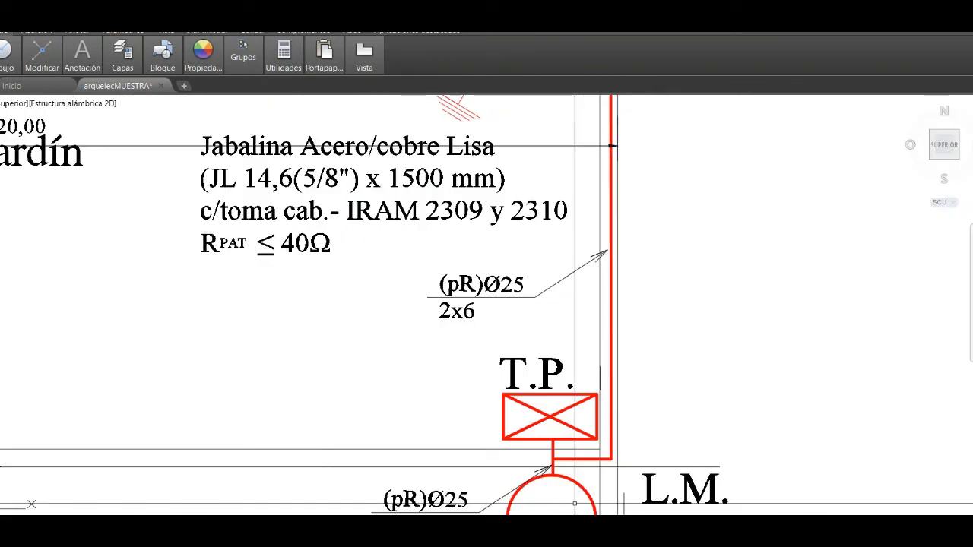
pyautogui.scroll(-1, 574, 504)
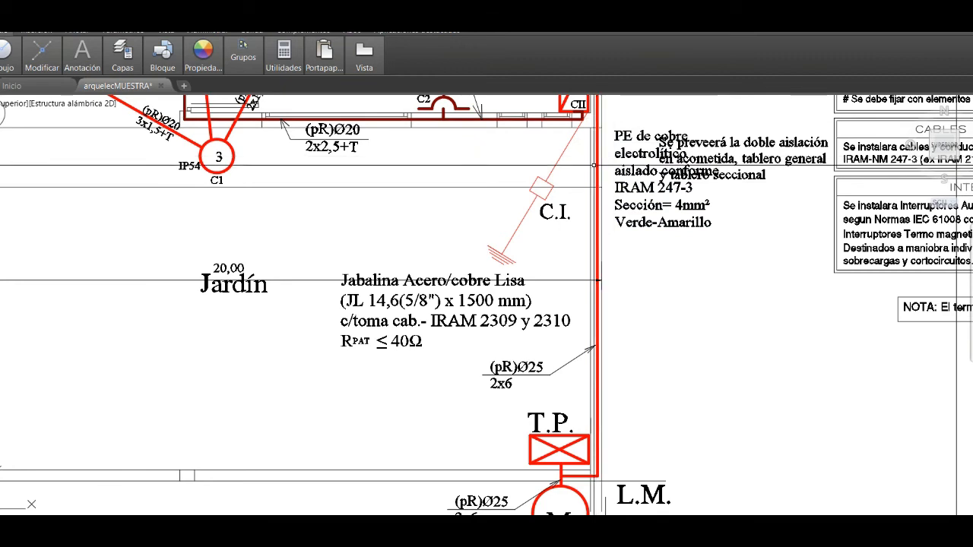
pyautogui.click(599, 205)
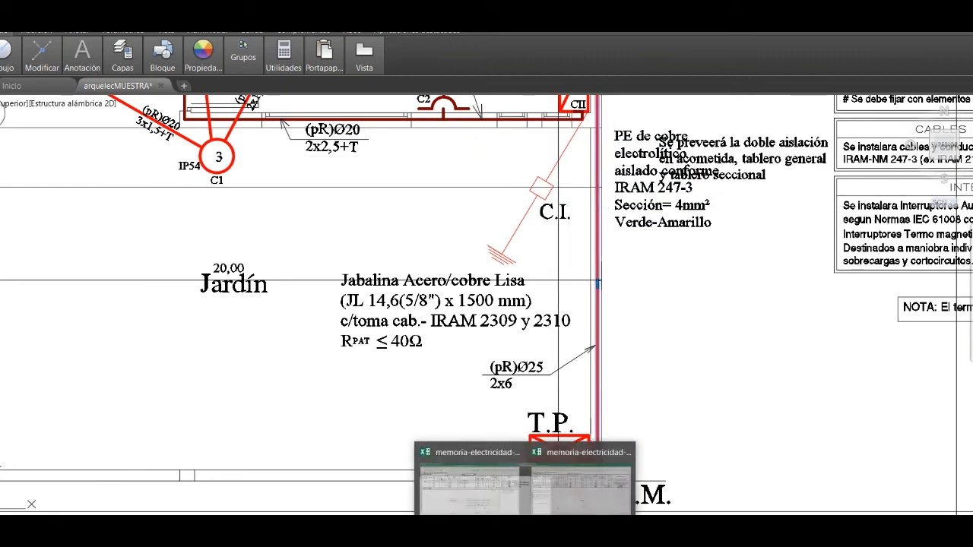
# - Return to the load sheet and reveal 9,0 and 1,00 in the subtotal and total LONG. cells with the font colour
pyautogui.click(494, 490)
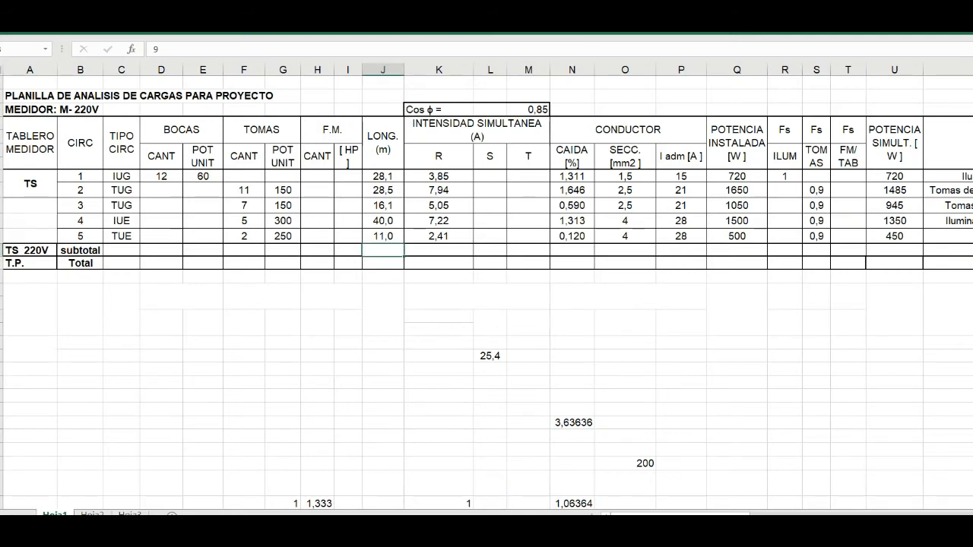
pyautogui.moveTo(375, 251); pyautogui.dragTo(375, 261)
pyautogui.click(46, 28)
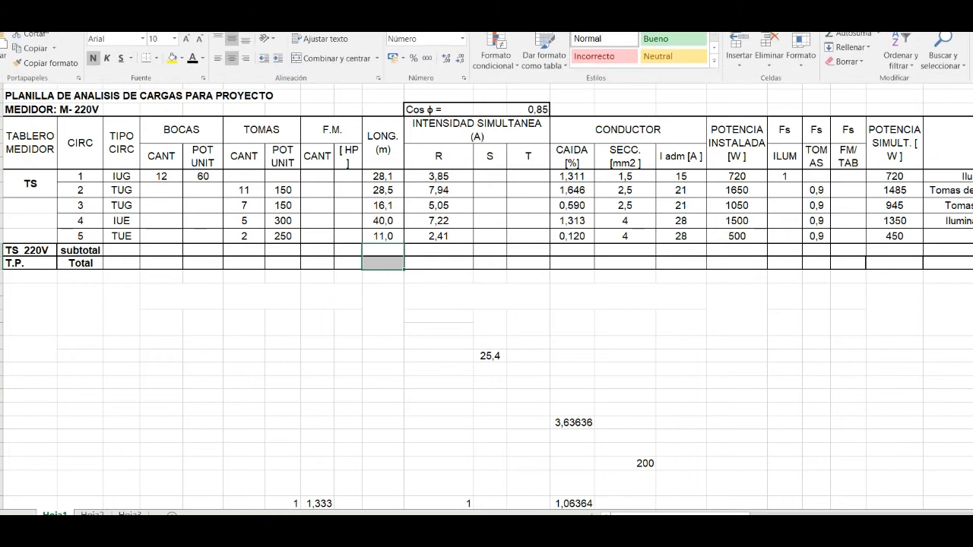
pyautogui.click(192, 70)
pyautogui.click(191, 67)
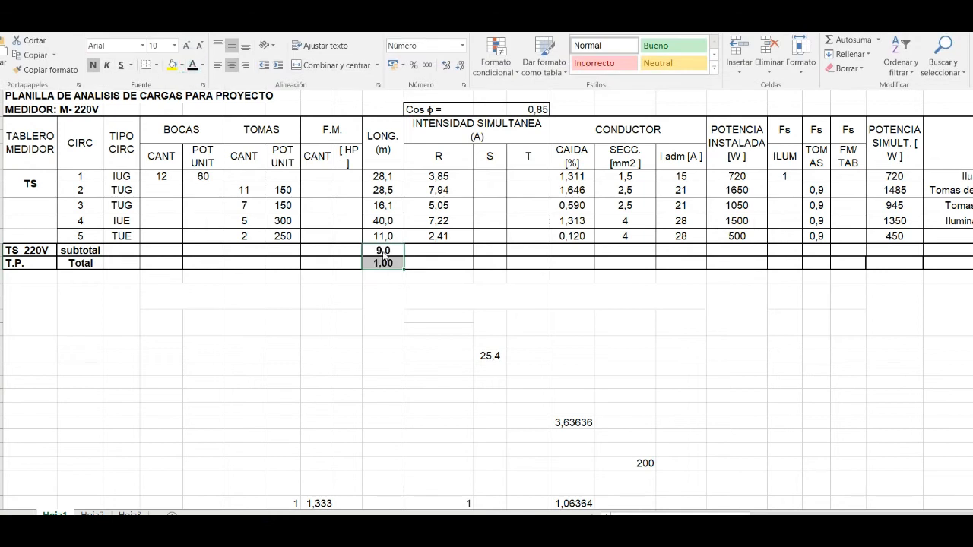
# - Check the feeder and the M to T.P. connection on the AutoCAD plan, clear the selection, and select the total's LONG. cell in Excel
pyautogui.click(393, 248)
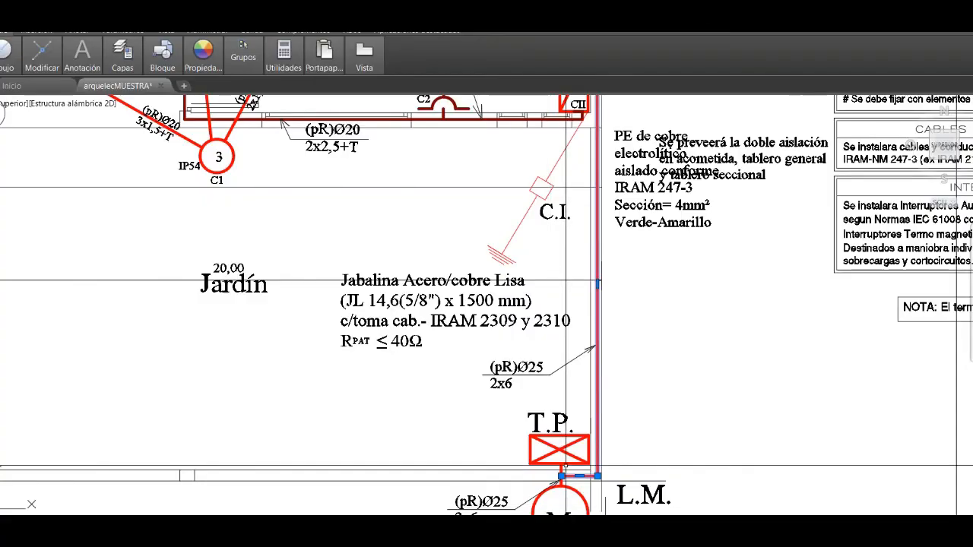
pyautogui.scroll(-2, 556, 445)
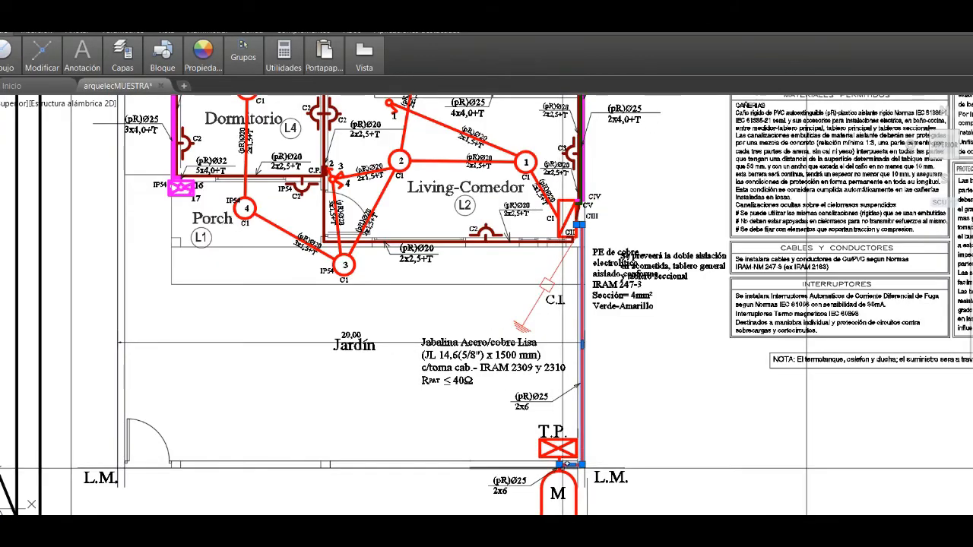
pyautogui.scroll(2, 561, 467)
pyautogui.press('Escape')
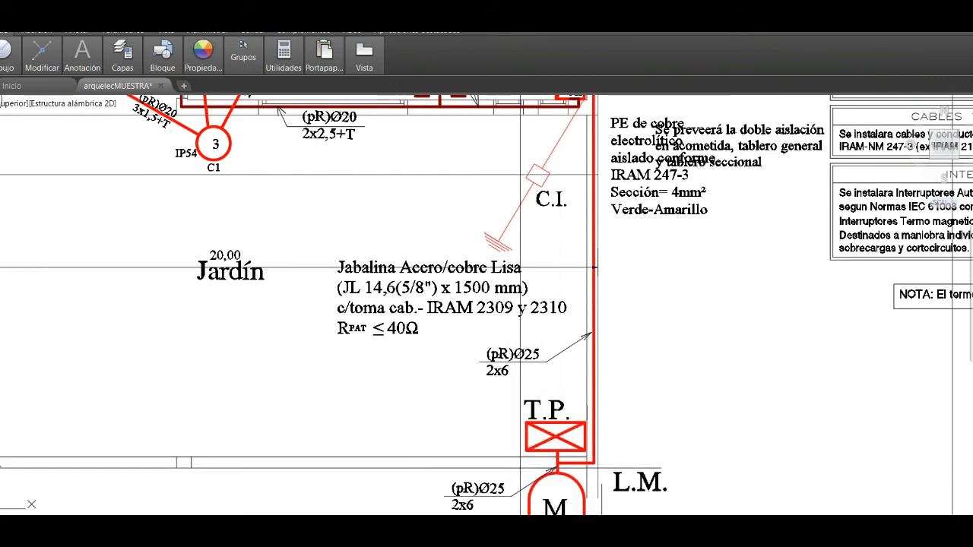
pyautogui.moveTo(556, 530)
pyautogui.click(532, 505)
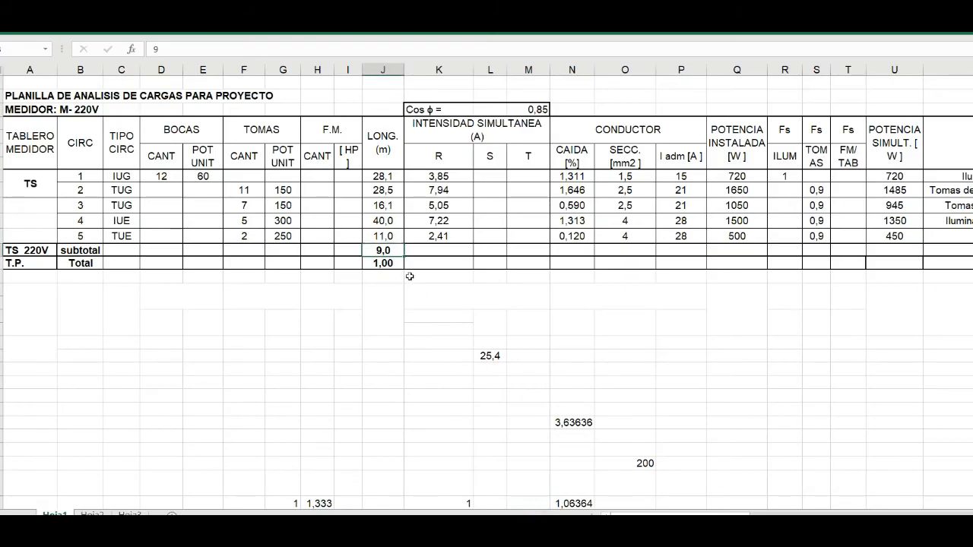
pyautogui.click(383, 262)
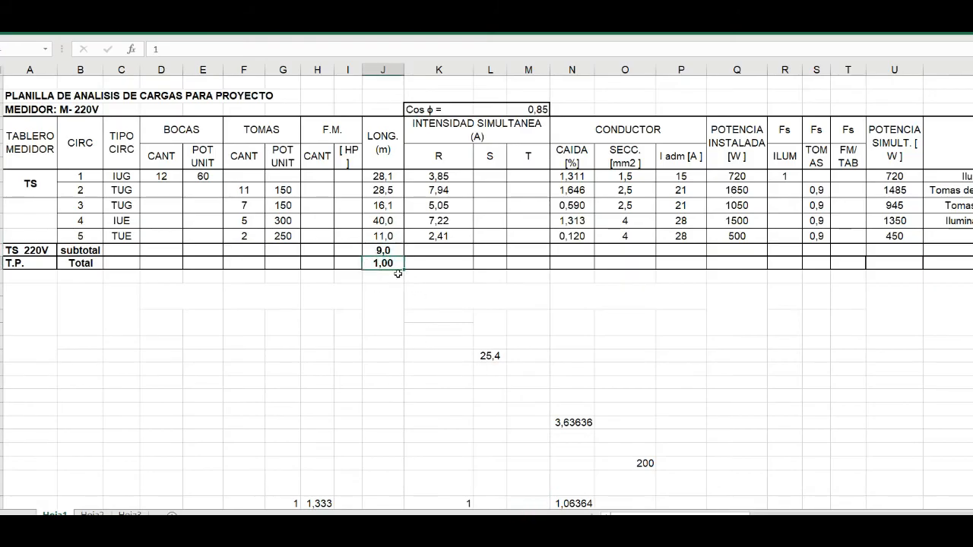
# - Apply the font colour to the subtotal row's R intensity cell to reveal the sum of the five circuits' currents
pyautogui.moveTo(447, 176); pyautogui.dragTo(436, 251)
pyautogui.click(434, 252)
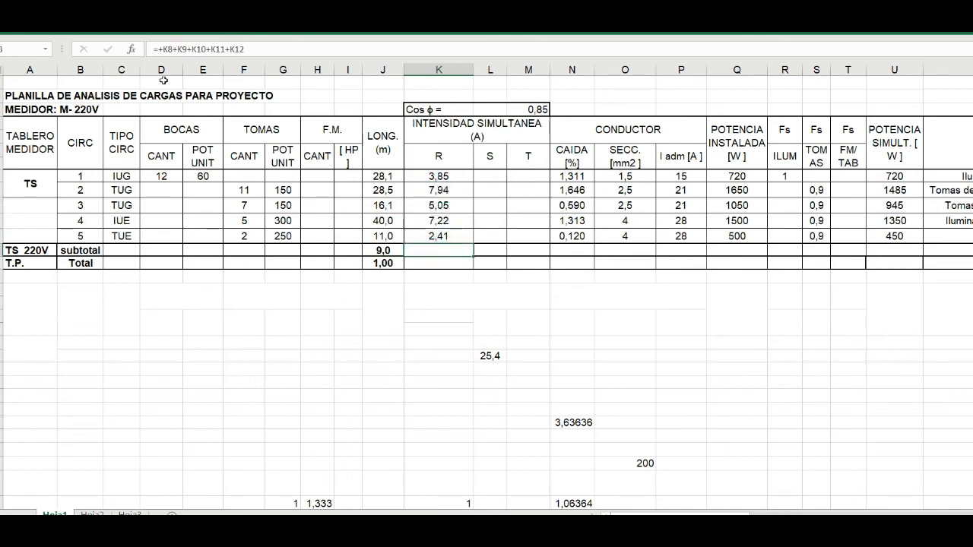
pyautogui.click(41, 25)
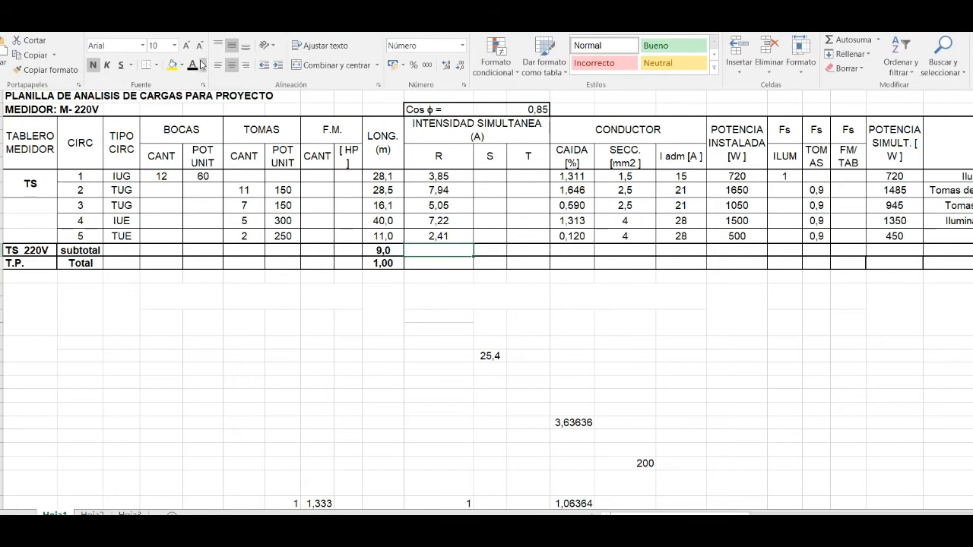
pyautogui.click(193, 66)
pyautogui.click(444, 253)
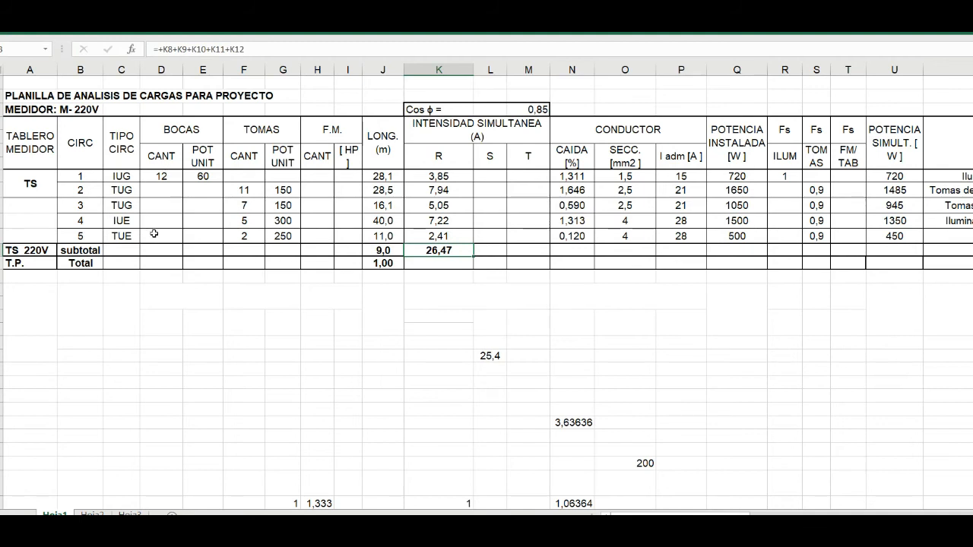
# - Apply the font colour to the subtotal row from TIPO CIRC through F.M. to reveal the BOCAS and TOMAS quantities
pyautogui.moveTo(121, 251); pyautogui.dragTo(352, 252)
pyautogui.click(38, 34)
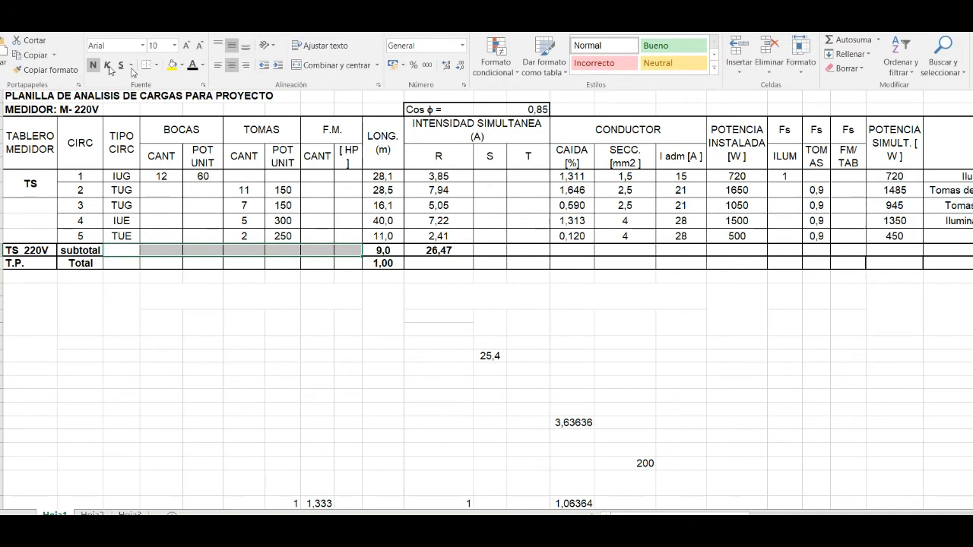
pyautogui.click(191, 65)
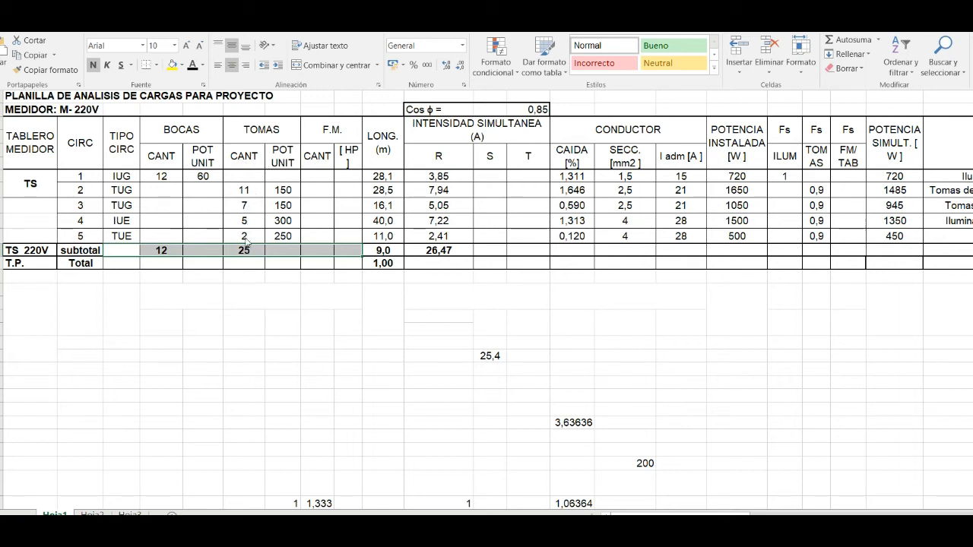
# - Move circuit 4's quantity 5 and unit power 300 from the TOMAS columns to the BOCAS columns
pyautogui.click(124, 220)
pyautogui.click(122, 220)
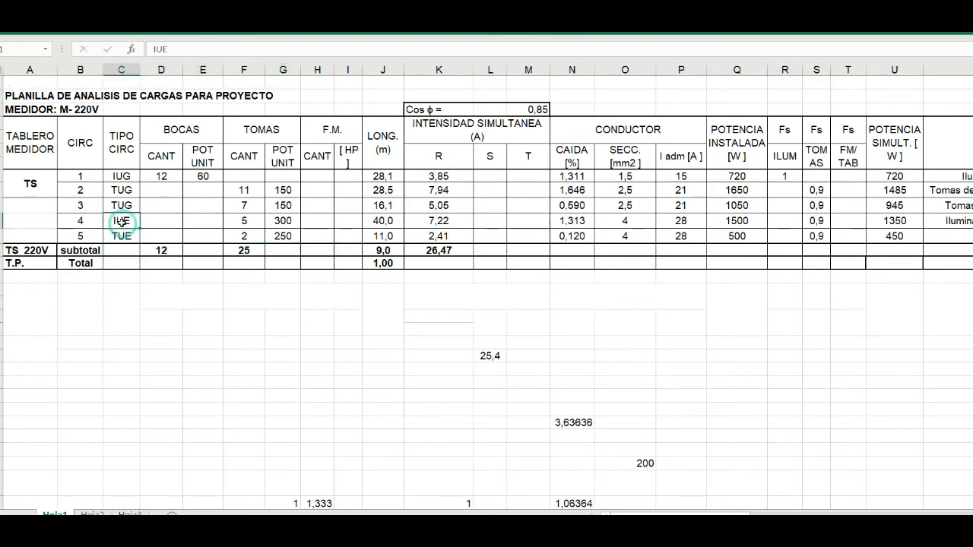
pyautogui.click(283, 220)
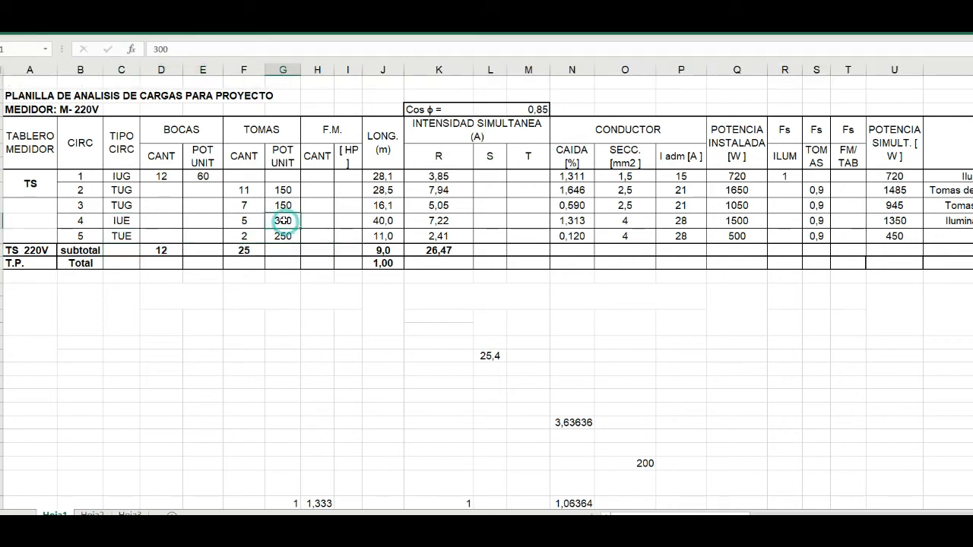
pyautogui.click(237, 220)
pyautogui.moveTo(240, 220); pyautogui.dragTo(282, 220)
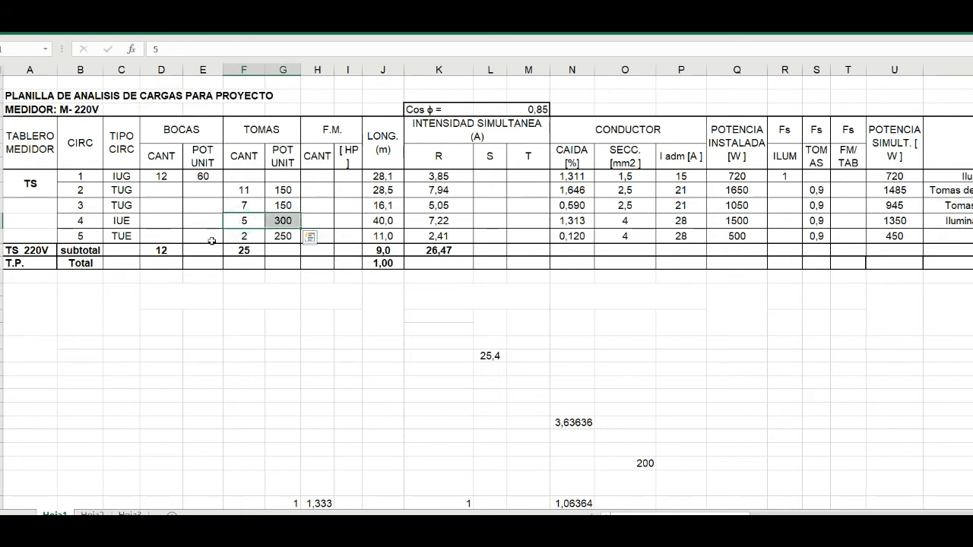
pyautogui.hotkey('ctrl', 'c')
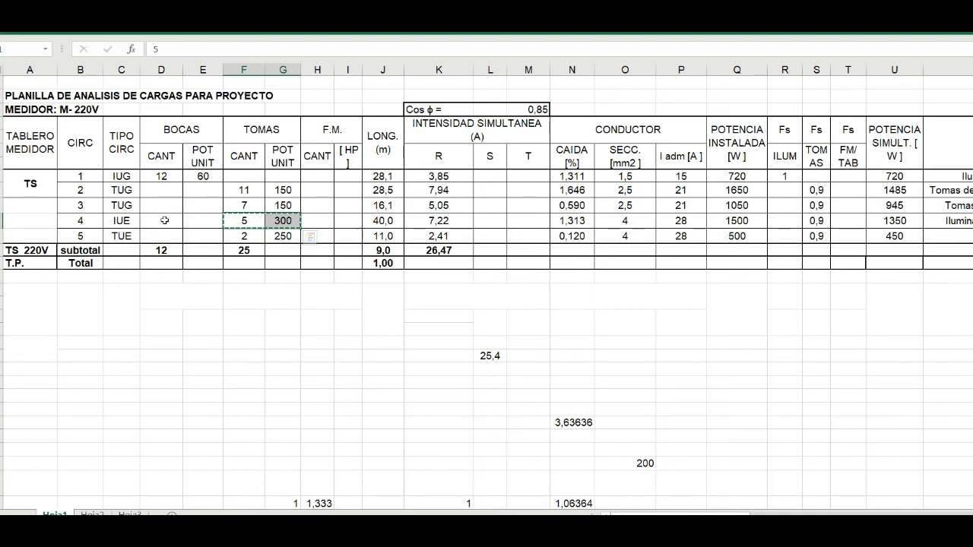
pyautogui.click(167, 222)
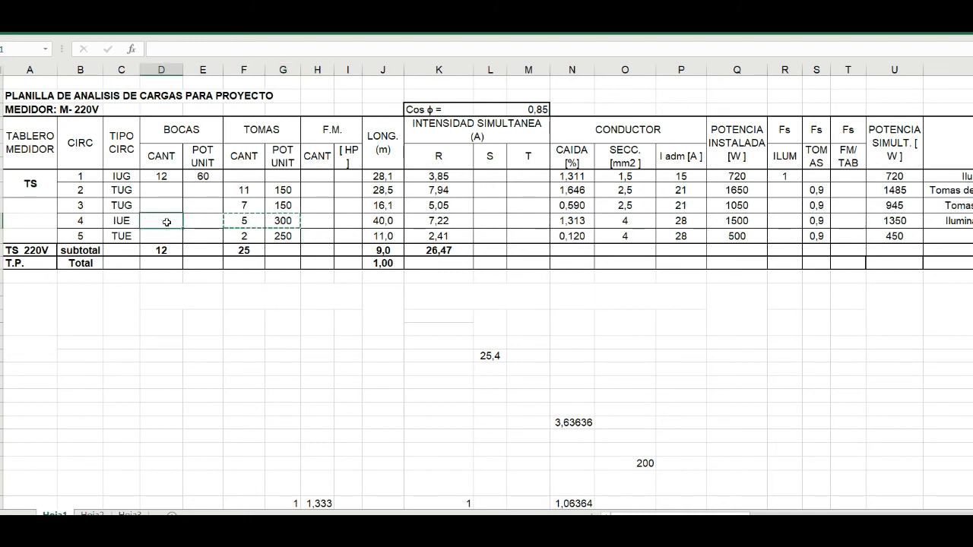
pyautogui.hotkey('ctrl', 'v')
pyautogui.moveTo(241, 220); pyautogui.dragTo(274, 220)
pyautogui.press('Delete')
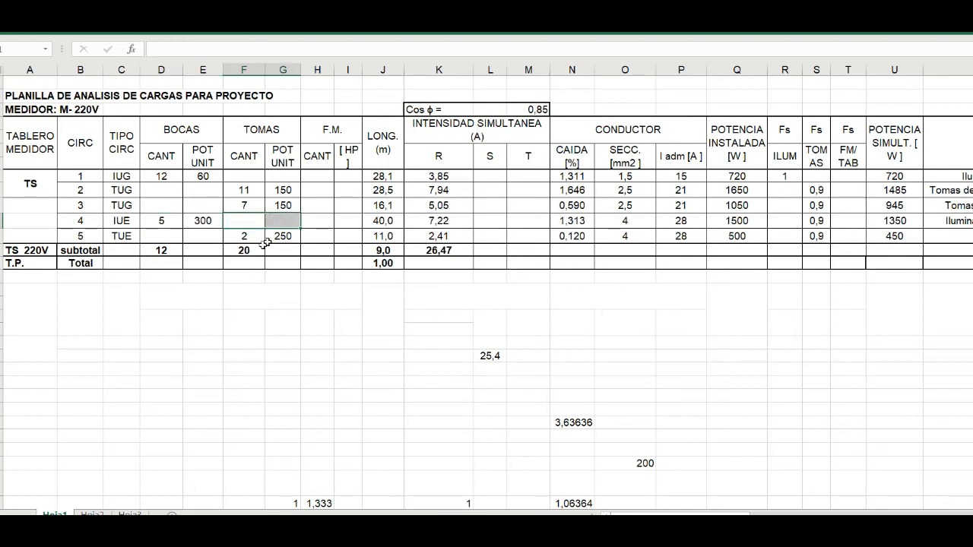
pyautogui.click(161, 222)
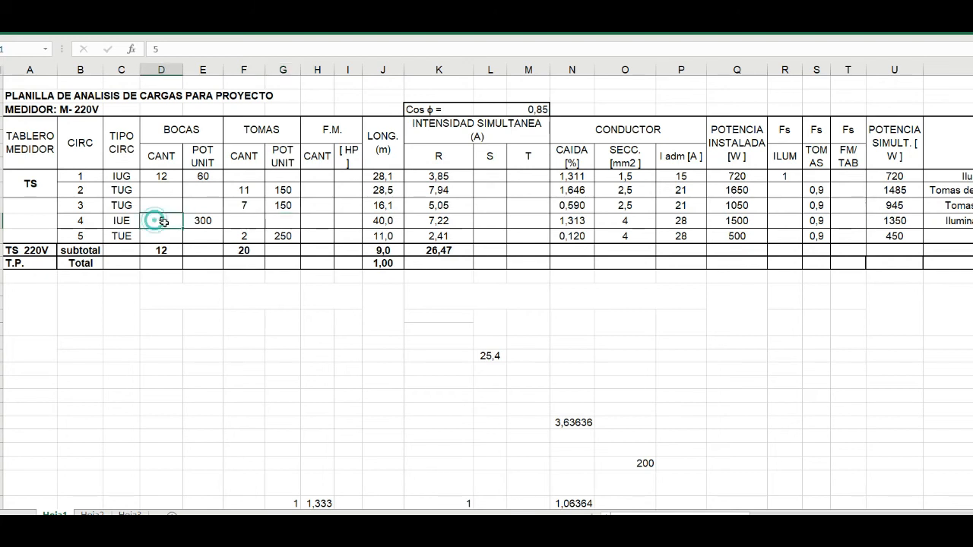
pyautogui.click(200, 222)
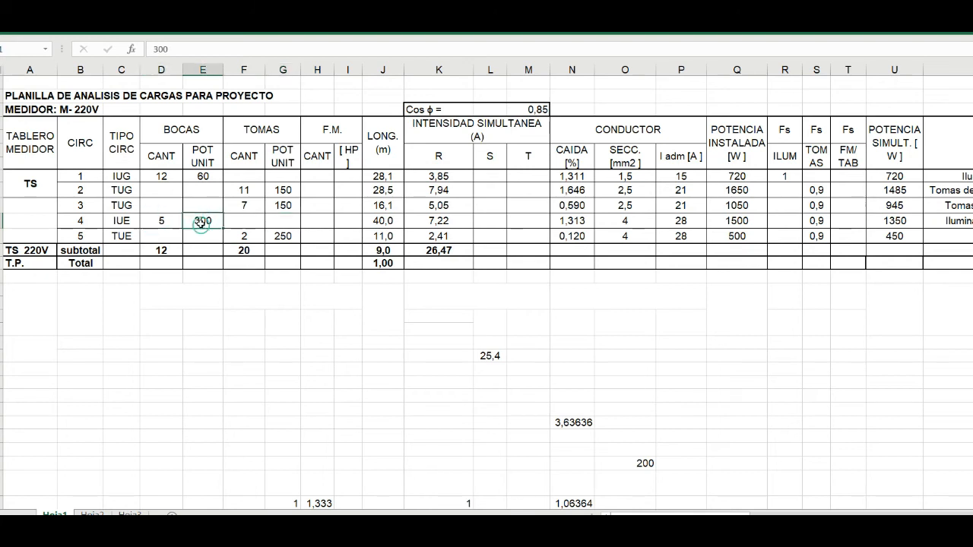
pyautogui.click(389, 222)
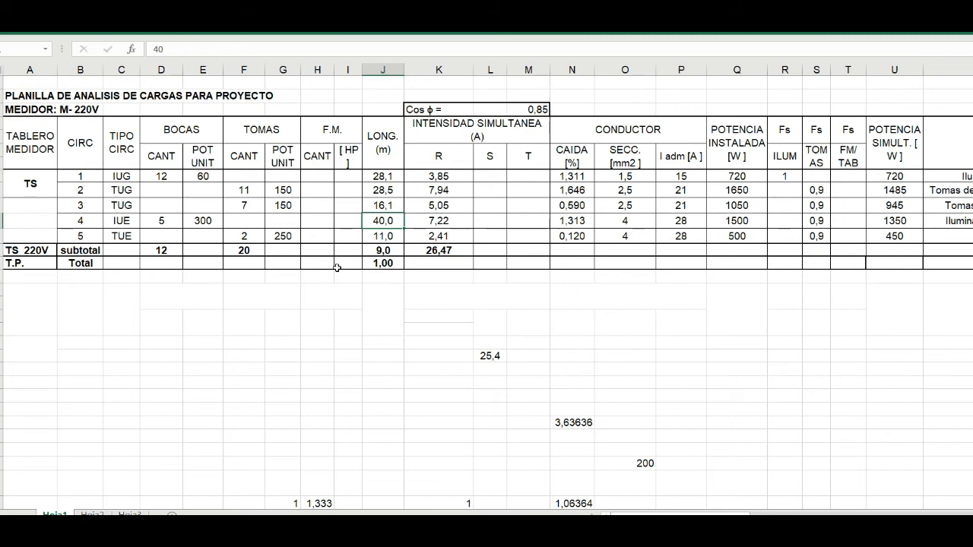
# - Correct the subtotal's BOCAS quantity formula so it adds the quantities of circuits 1 and 4
pyautogui.click(165, 175)
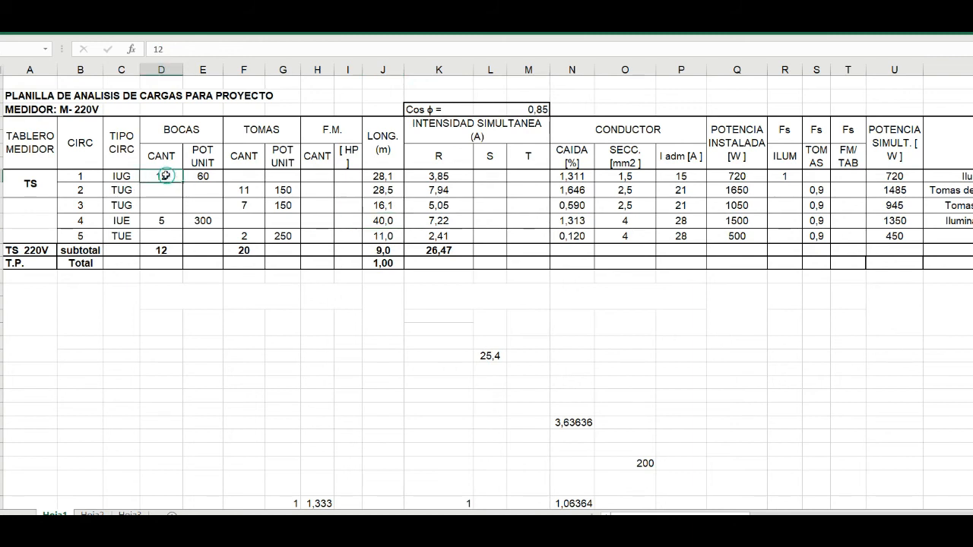
pyautogui.click(161, 220)
pyautogui.write('5')
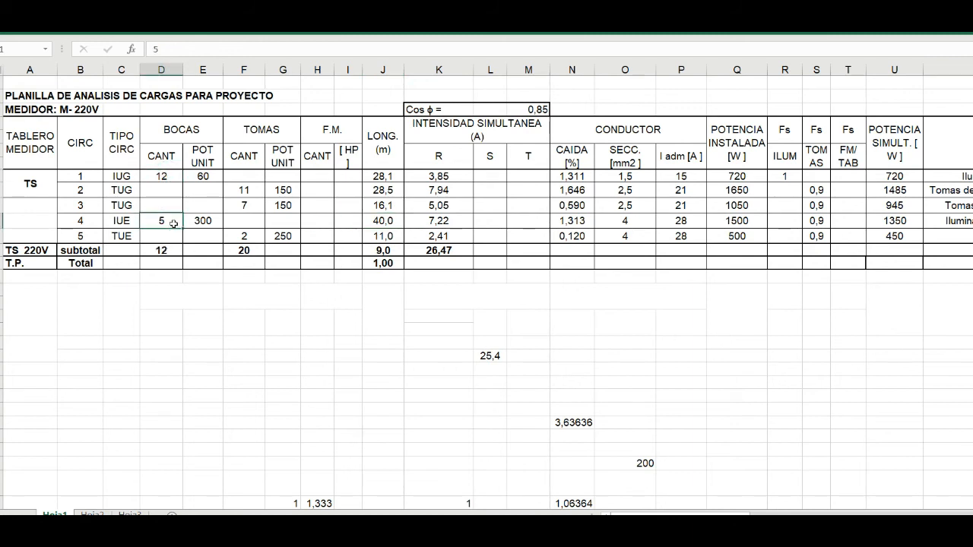
pyautogui.click(157, 249)
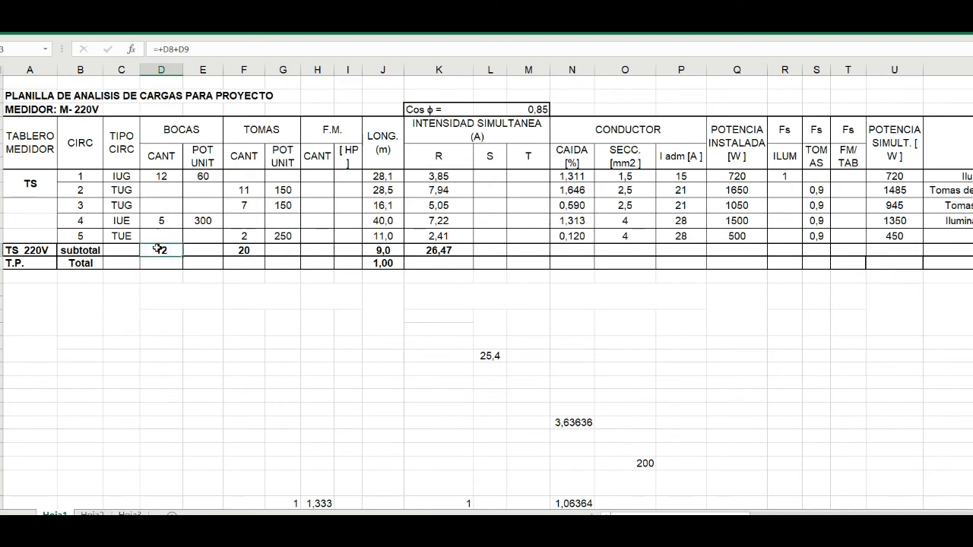
pyautogui.click(163, 176)
pyautogui.write('+D8+')
pyautogui.click(173, 220)
pyautogui.press('Return')
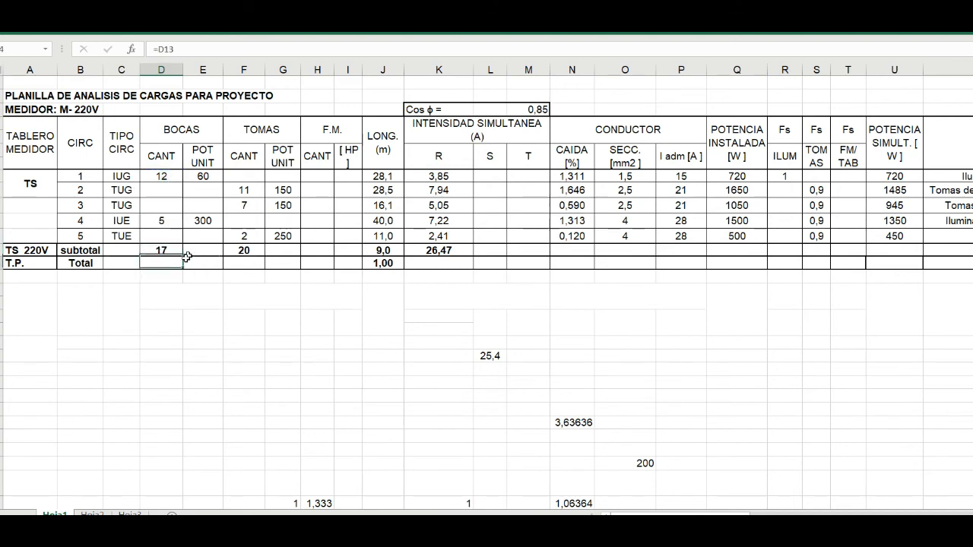
# - Check the formulas in the subtotal row's TOMAS quantity, R intensity and CAIDA cells
pyautogui.click(241, 249)
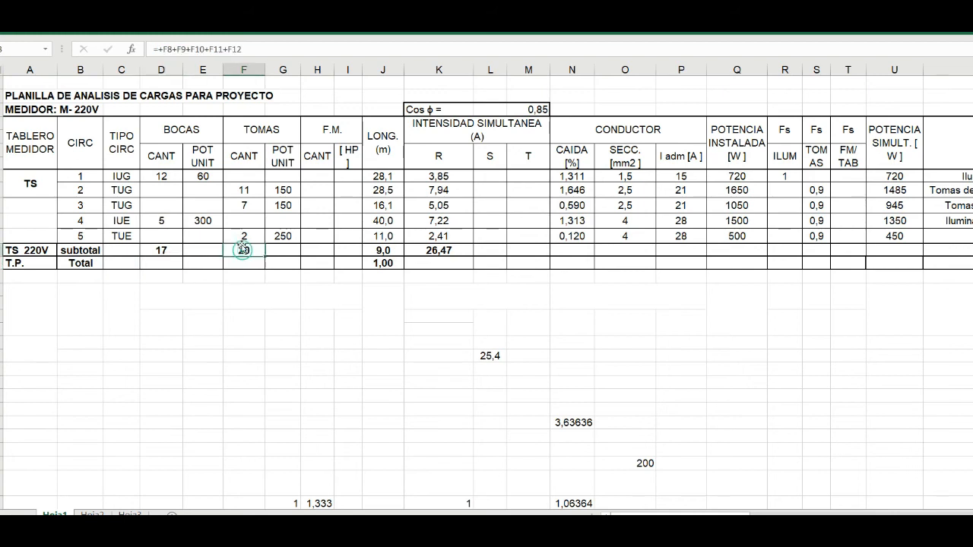
pyautogui.click(190, 49)
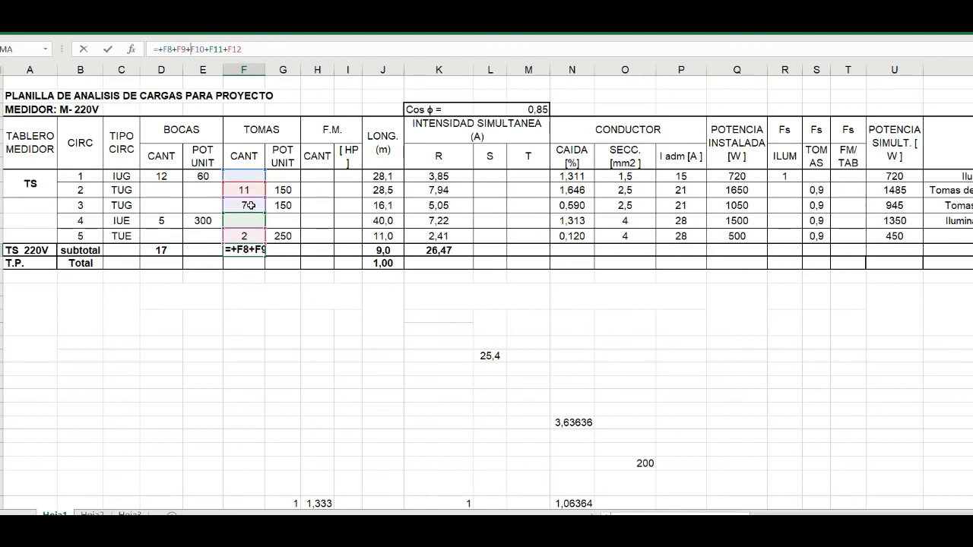
pyautogui.press('Return')
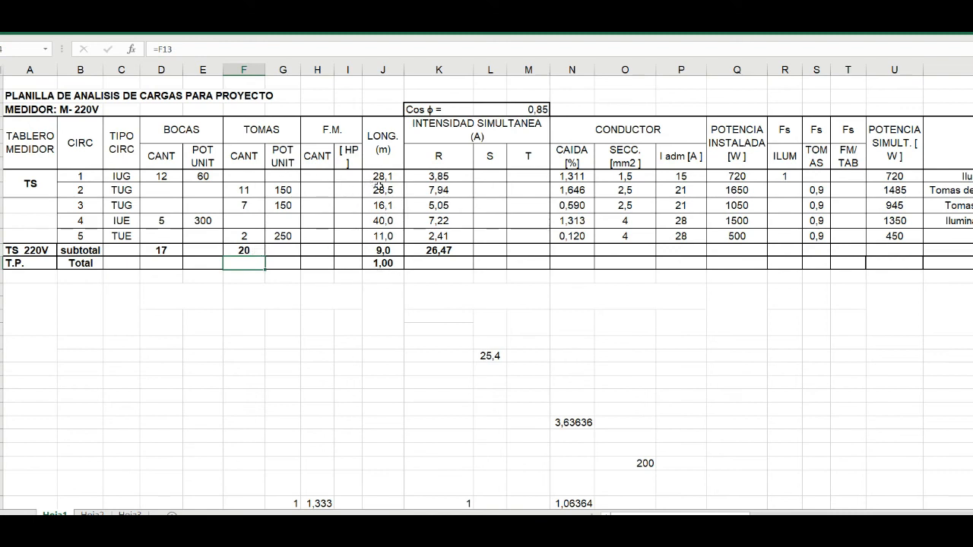
pyautogui.click(445, 251)
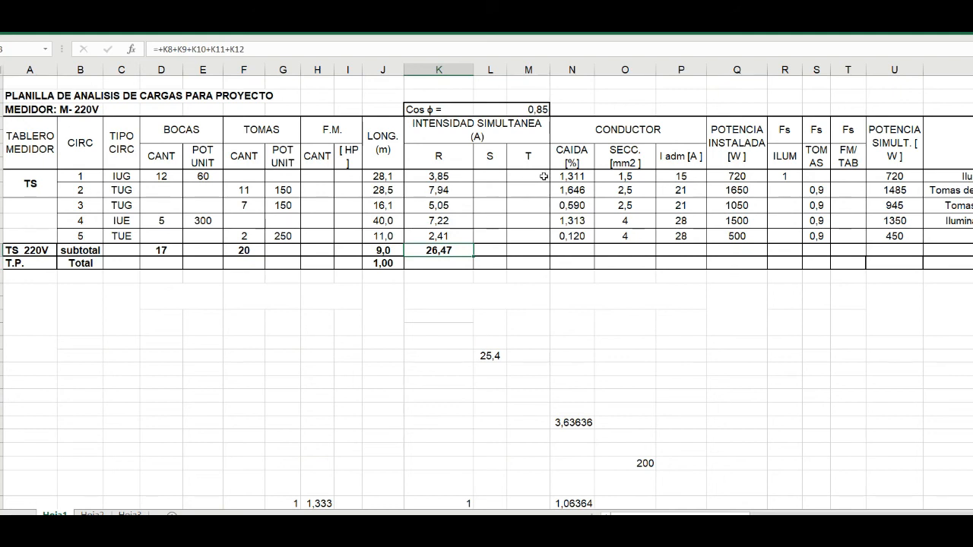
pyautogui.click(567, 248)
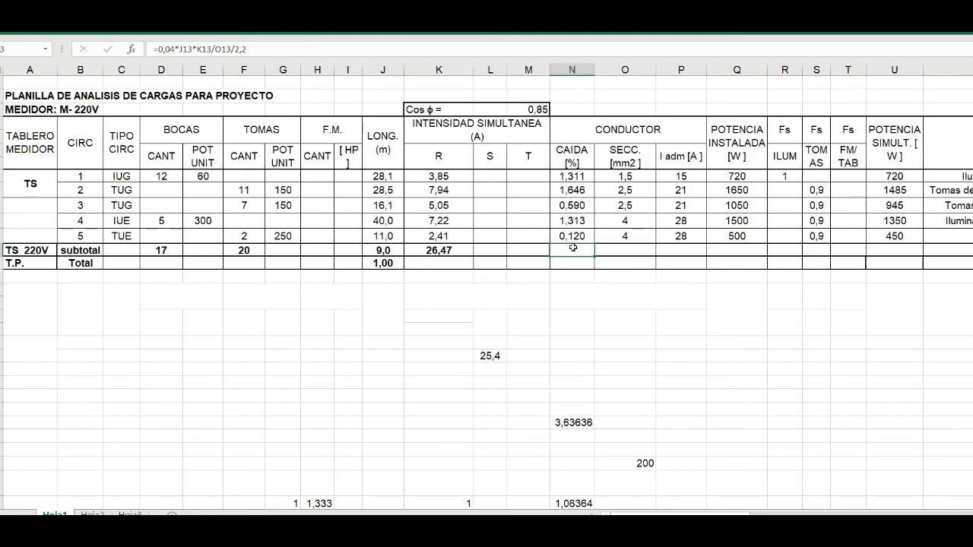
# - Check the 2x6 feeder section on the AutoCAD plan, return to Excel and reveal 6 in the subtotal's SECC. cell with the font colour
pyautogui.click(636, 250)
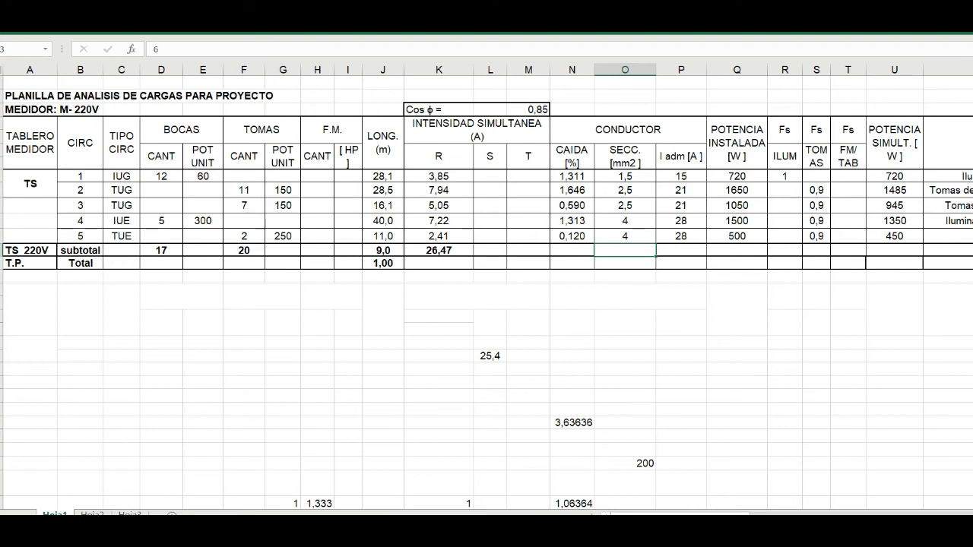
pyautogui.hotkey('alt', 'Tab')
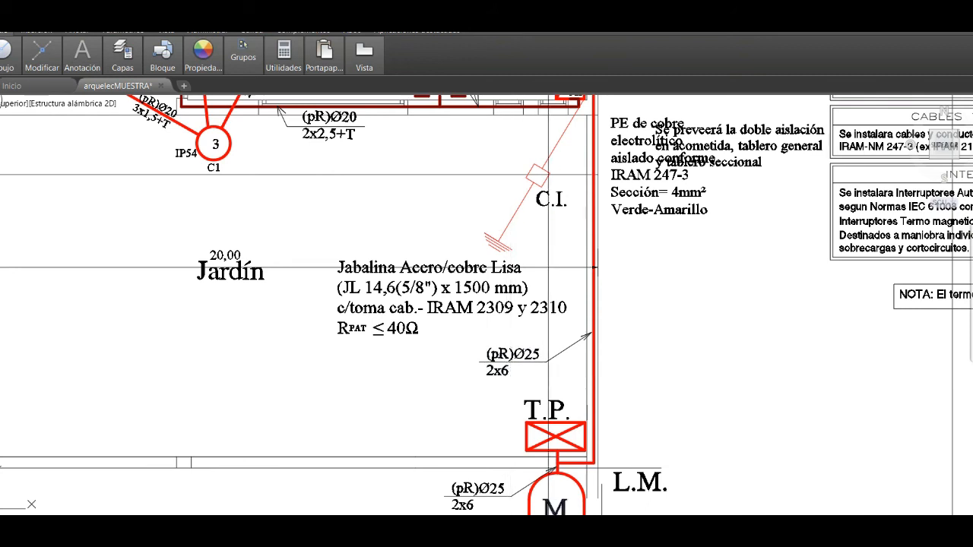
pyautogui.hotkey('alt', 'Tab')
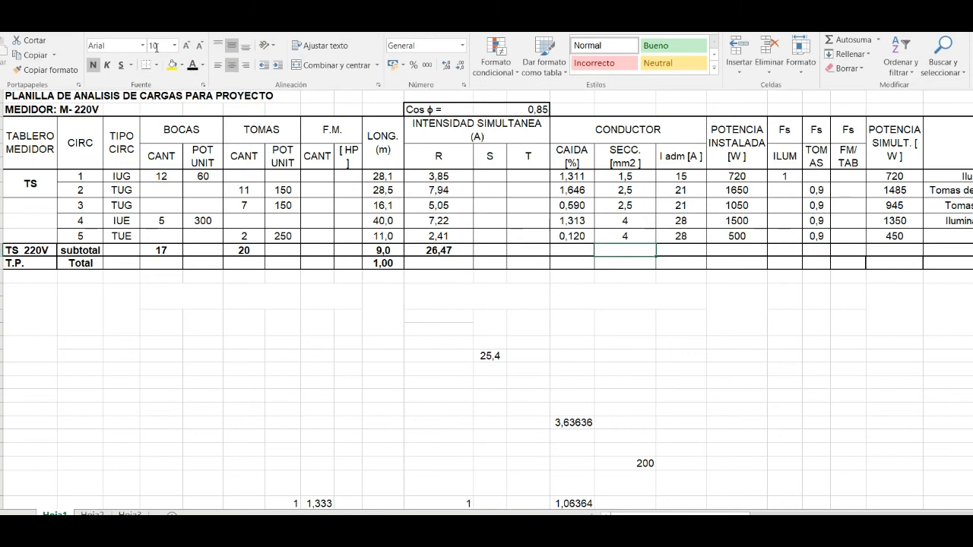
# - Circle 36 for 6 mm² copper in Paint 3D's admissible current table, and reveal 36 in the subtotal's I adm cell in Excel
pyautogui.click(682, 251)
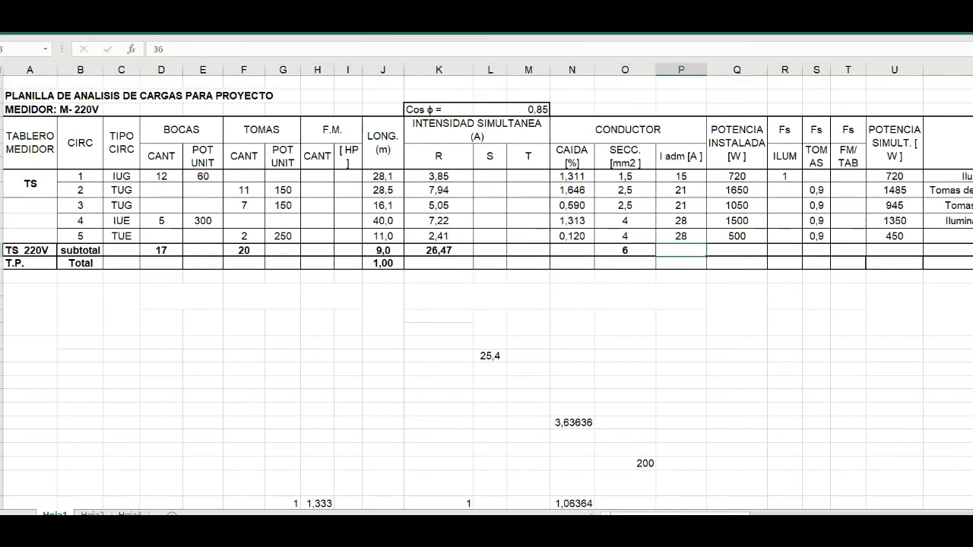
pyautogui.hotkey('alt', 'Tab')
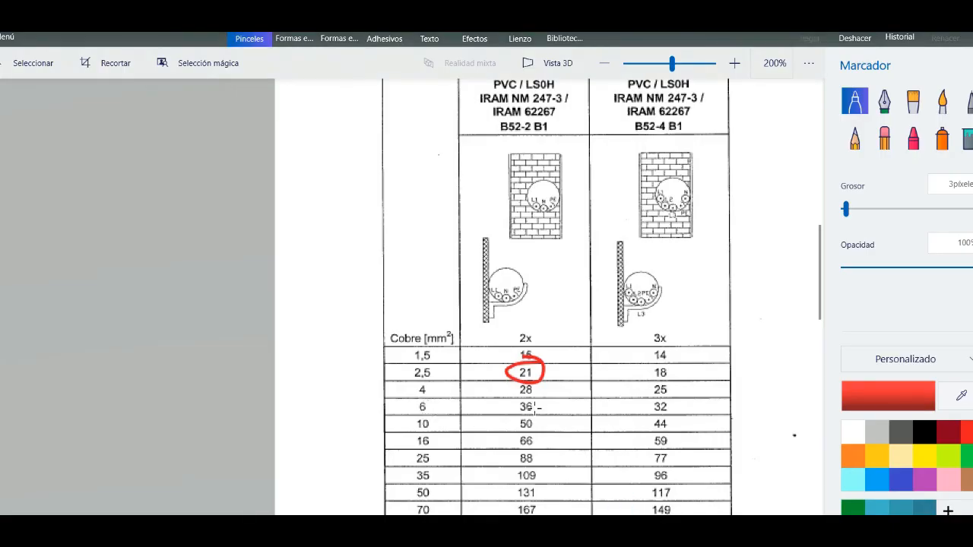
pyautogui.moveTo(536, 403)
pyautogui.mouseDown()
pyautogui.moveTo(504, 411)
pyautogui.moveTo(543, 402)
pyautogui.mouseUp()
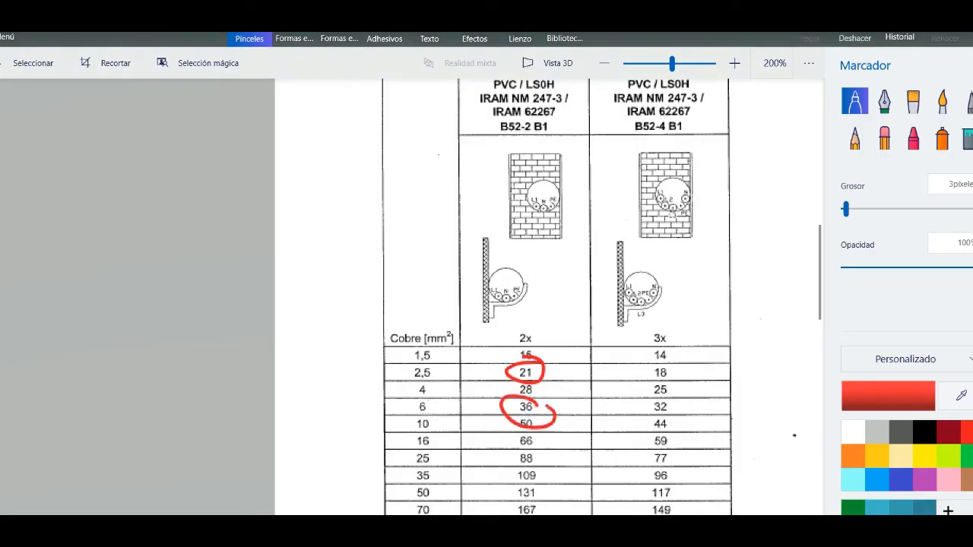
pyautogui.moveTo(588, 528)
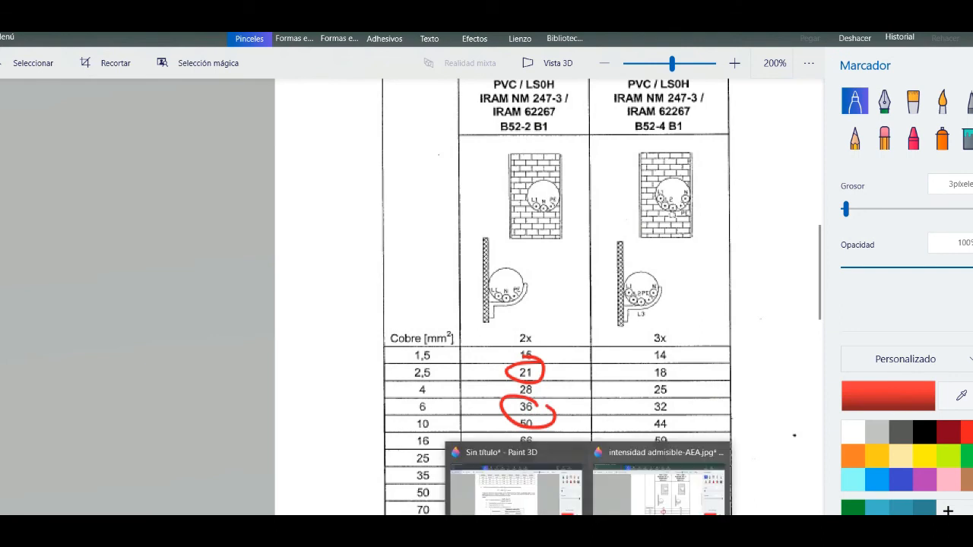
pyautogui.moveTo(556, 528)
pyautogui.click(564, 464)
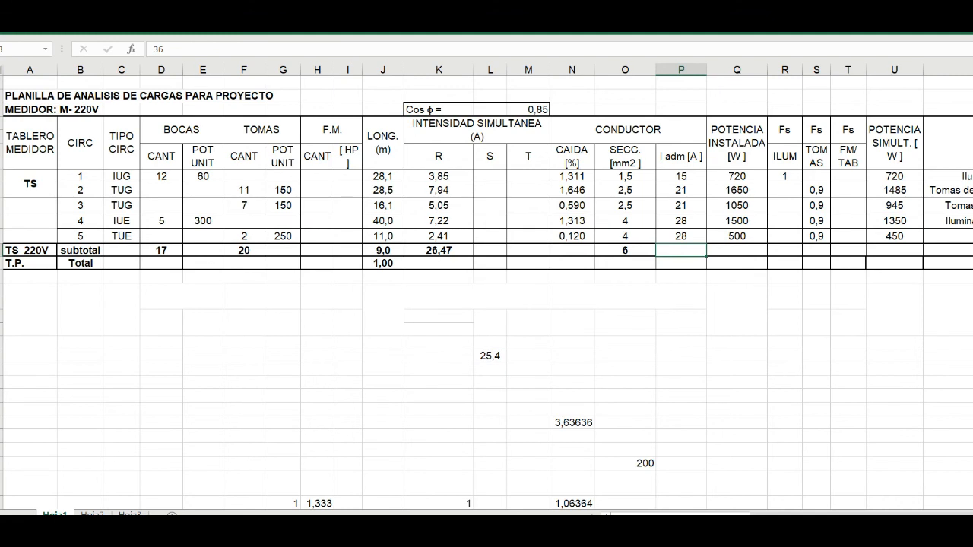
pyautogui.click(49, 29)
pyautogui.click(192, 66)
# - Check circuit 4's conductor section and voltage drop formula, and apply the font colour to reveal the subtotal's CAIDA value
pyautogui.click(625, 222)
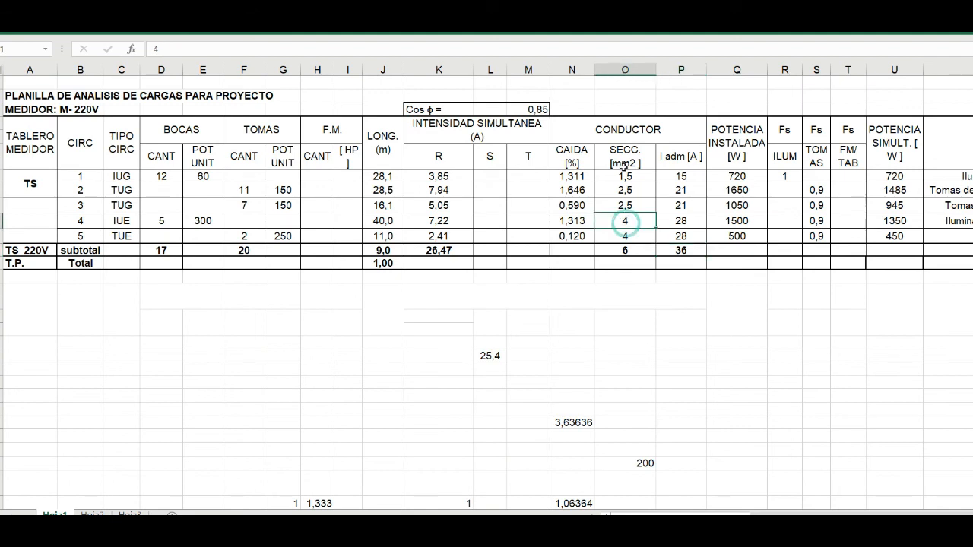
pyautogui.click(577, 221)
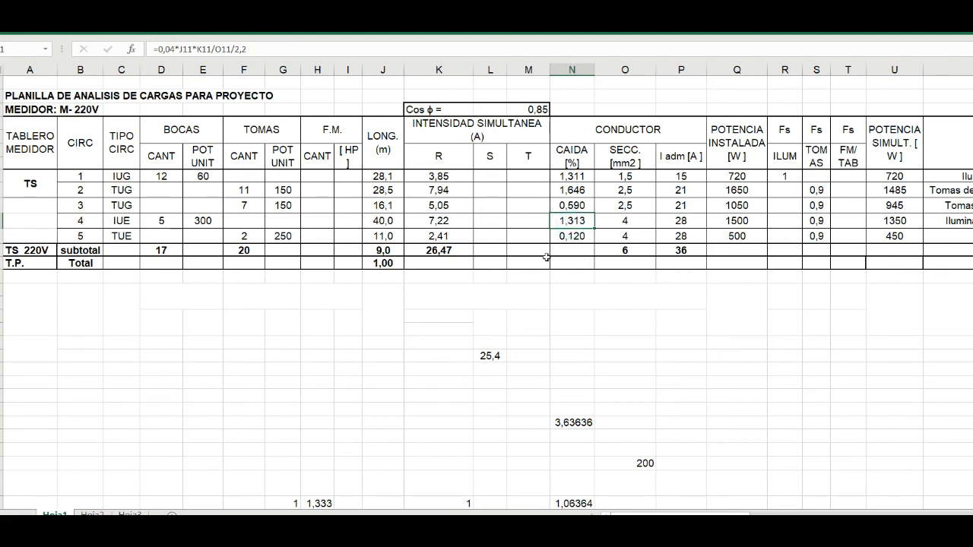
pyautogui.click(570, 250)
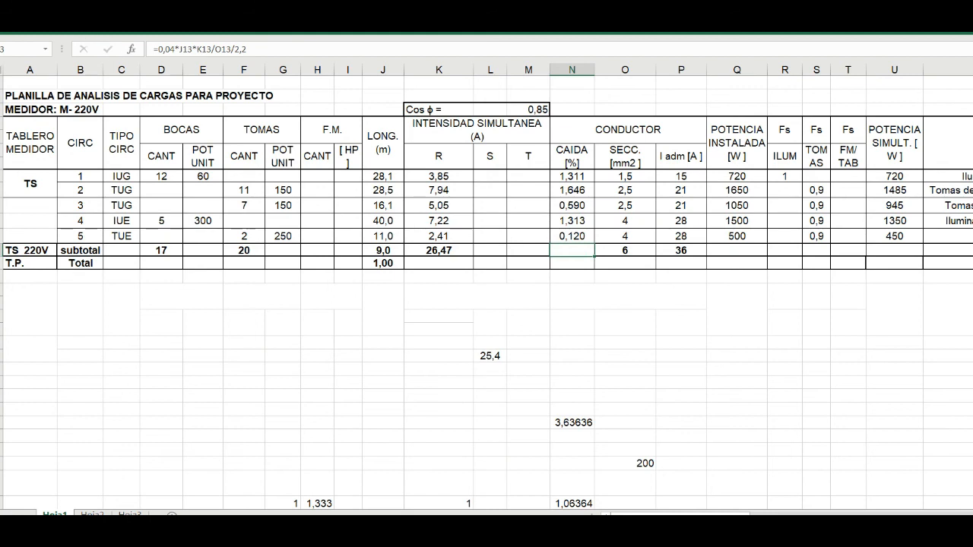
pyautogui.click(35, 23)
pyautogui.click(193, 67)
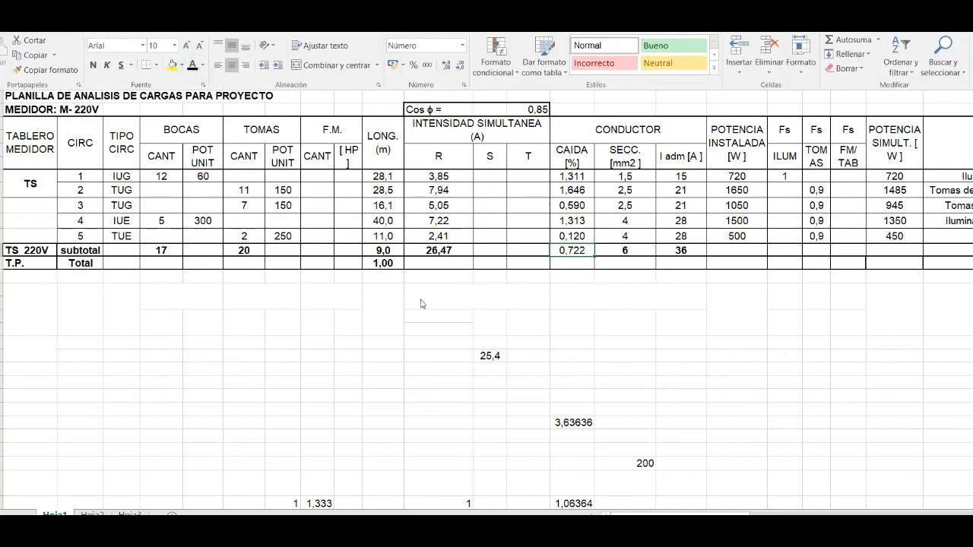
# - Check the subtotal's CAIDA formula and the conductor section, length and intensity cells it refers to
pyautogui.click(569, 265)
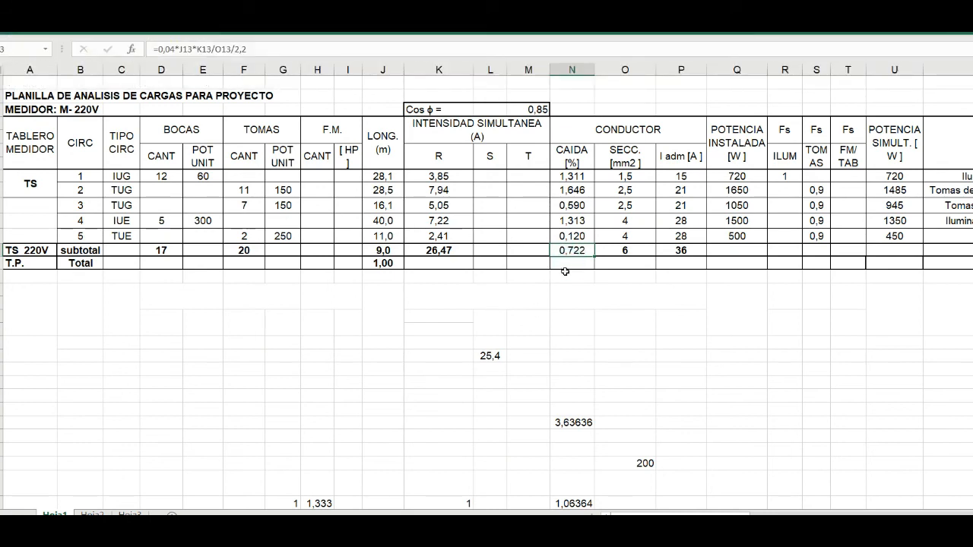
pyautogui.click(623, 250)
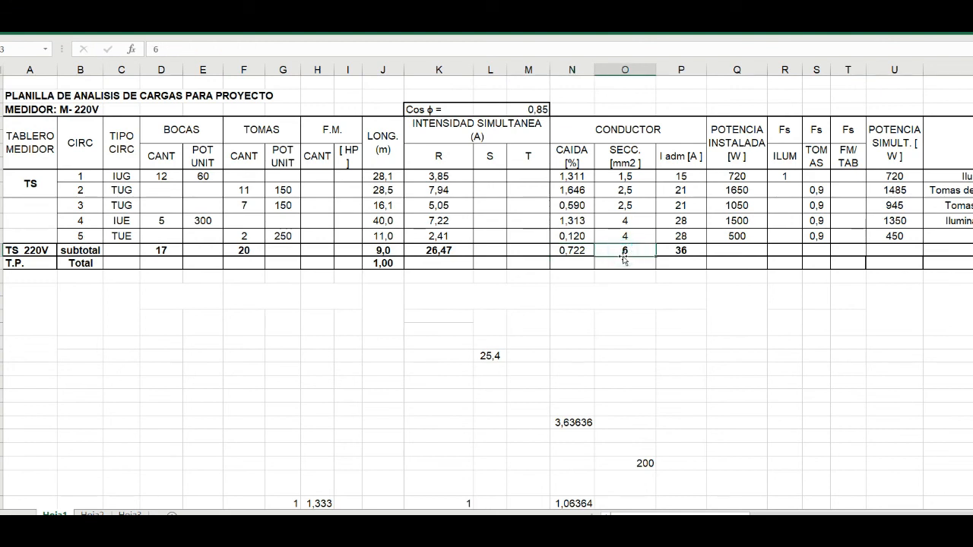
pyautogui.click(570, 263)
pyautogui.click(572, 250)
pyautogui.doubleClick(578, 250)
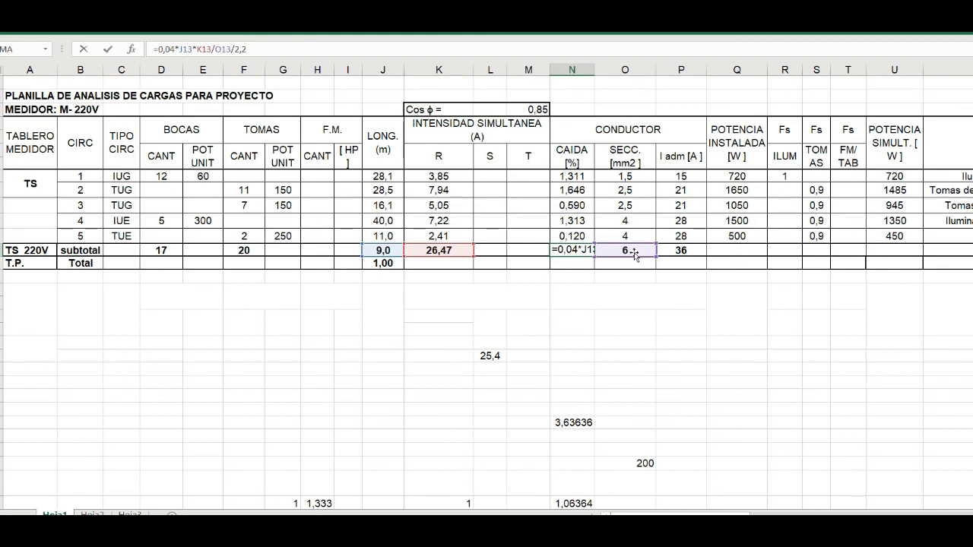
pyautogui.press('Return')
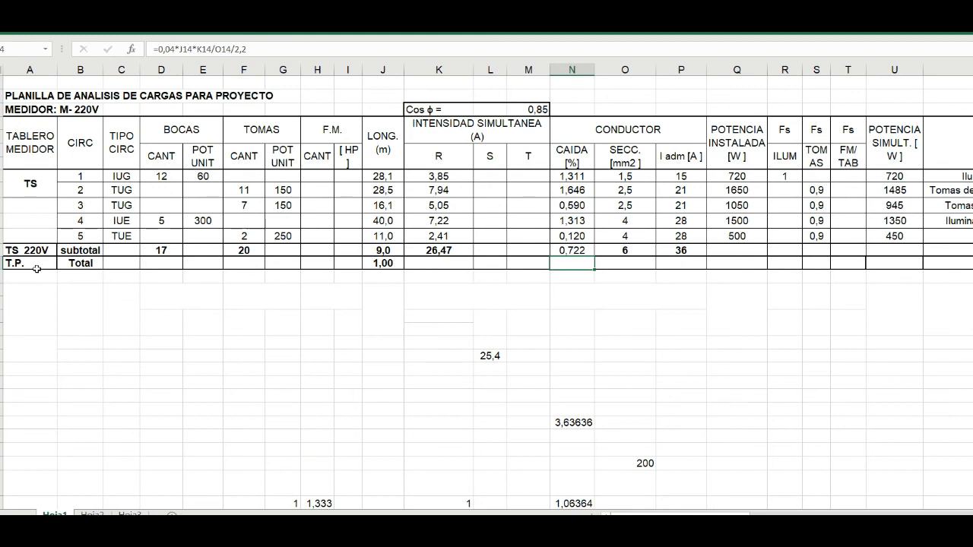
# - Try inserting a blank row above the Total row and one above the subtotal row, undoing each insertion
pyautogui.click(1, 263)
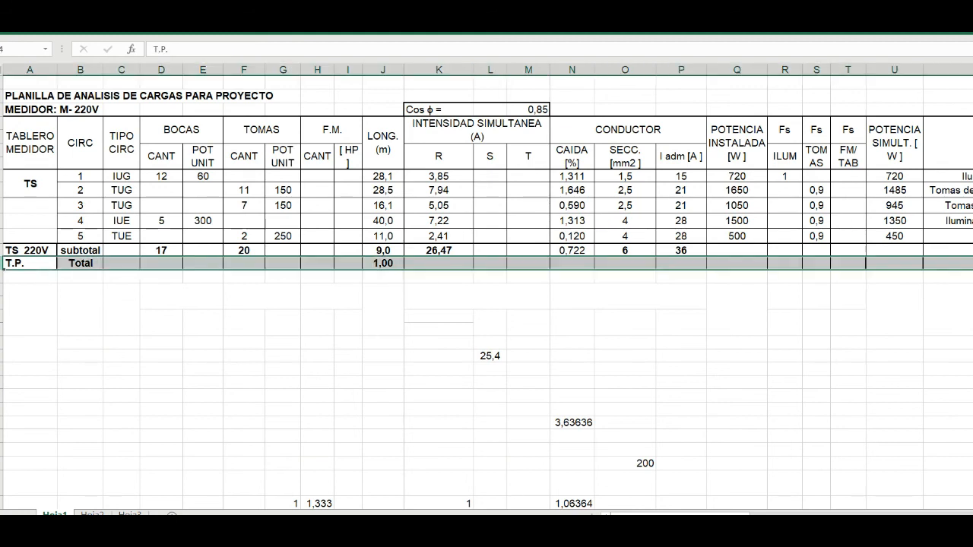
pyautogui.rightClick(1, 263)
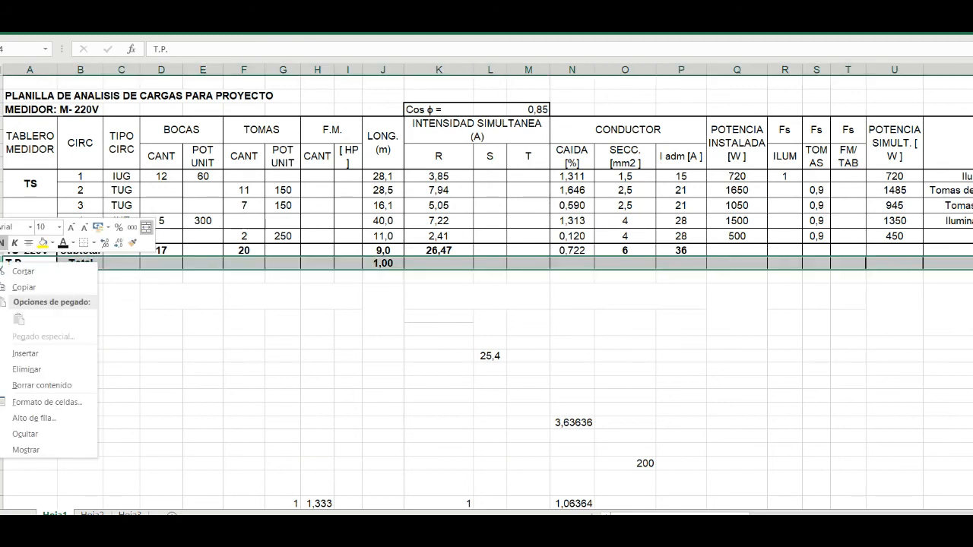
pyautogui.click(25, 354)
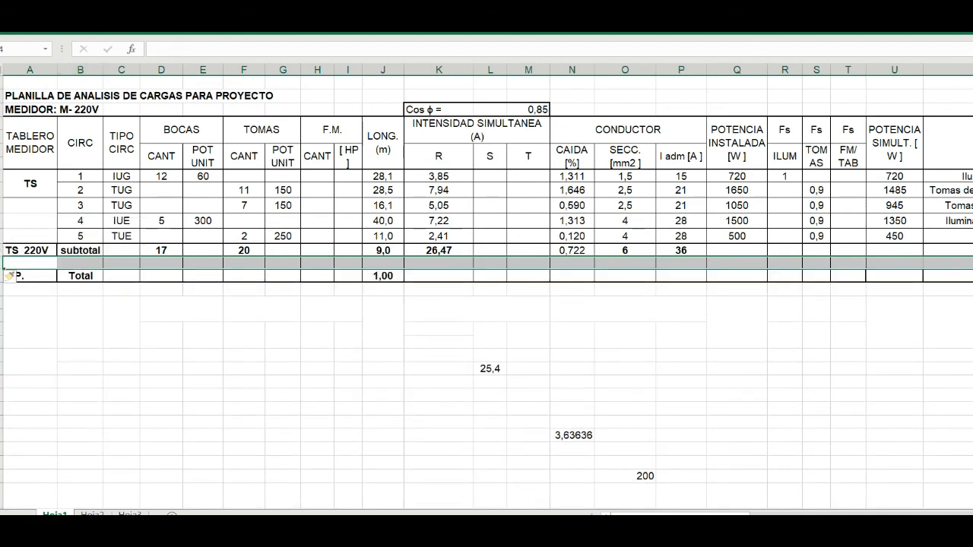
pyautogui.hotkey('ctrl', 'z')
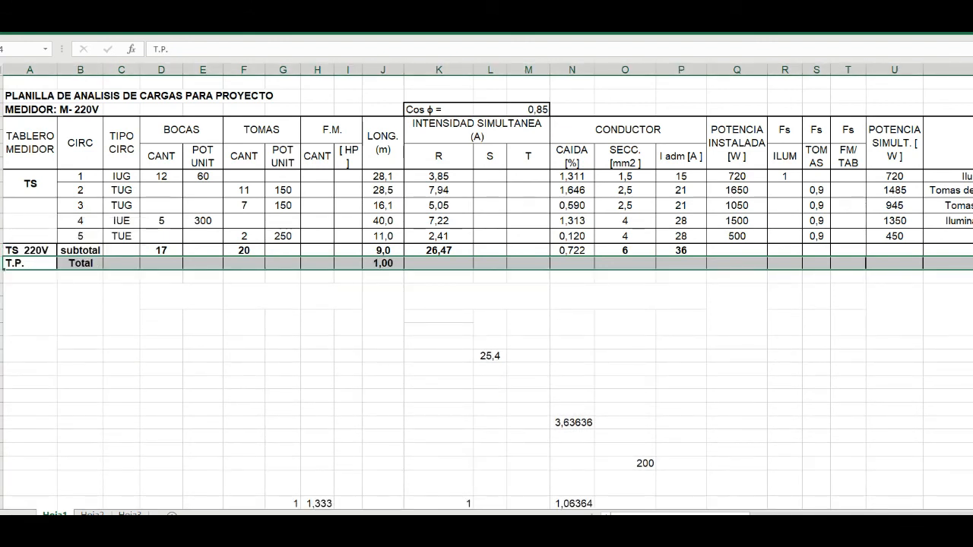
pyautogui.click(1, 250)
pyautogui.rightClick(1, 250)
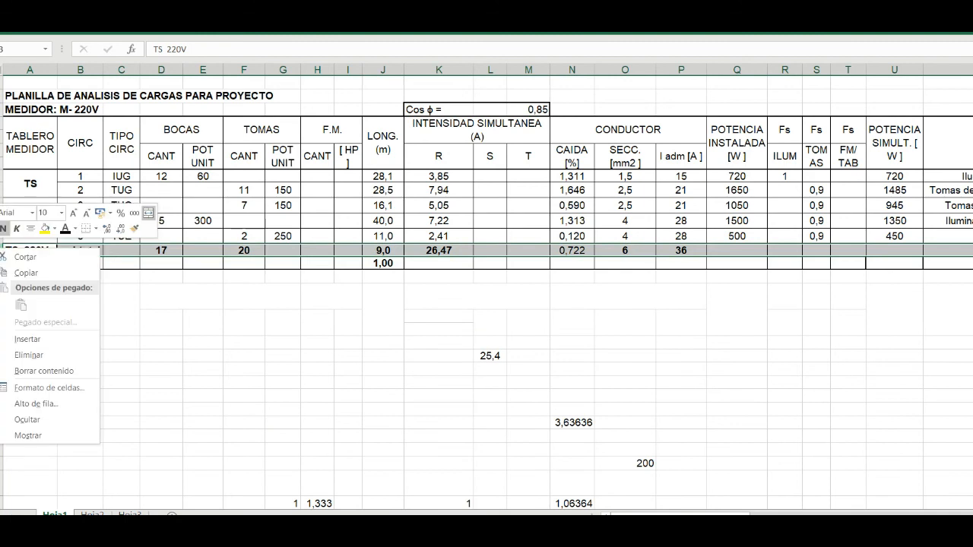
pyautogui.click(28, 339)
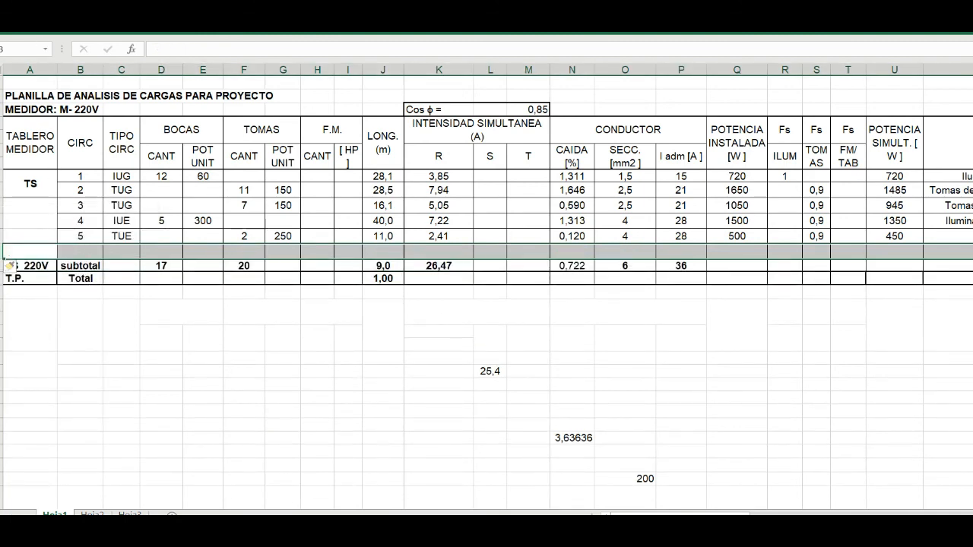
pyautogui.hotkey('ctrl', 'z')
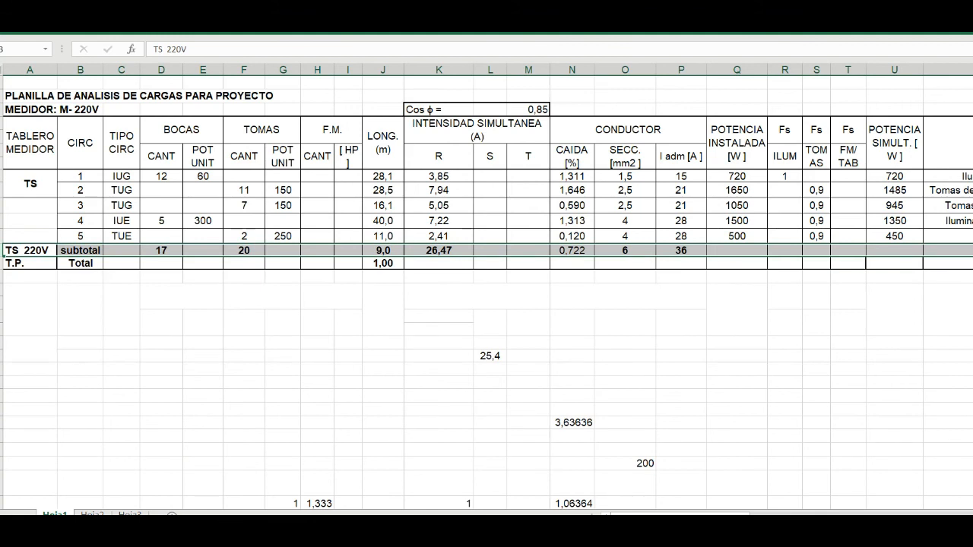
# - Insert two blank rows between the subtotal row and the T.P. Total row
pyautogui.click(2, 263)
pyautogui.rightClick(1, 263)
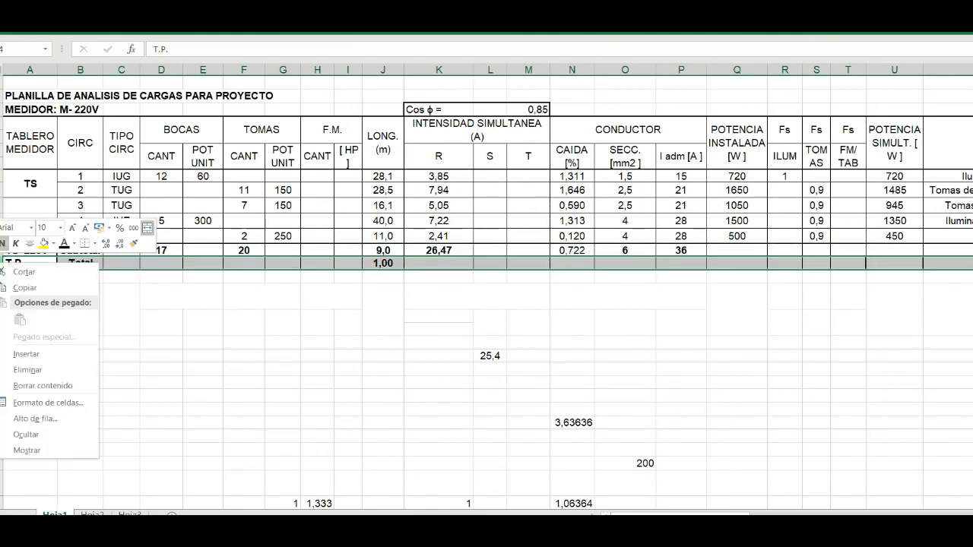
pyautogui.click(26, 355)
pyautogui.click(18, 261)
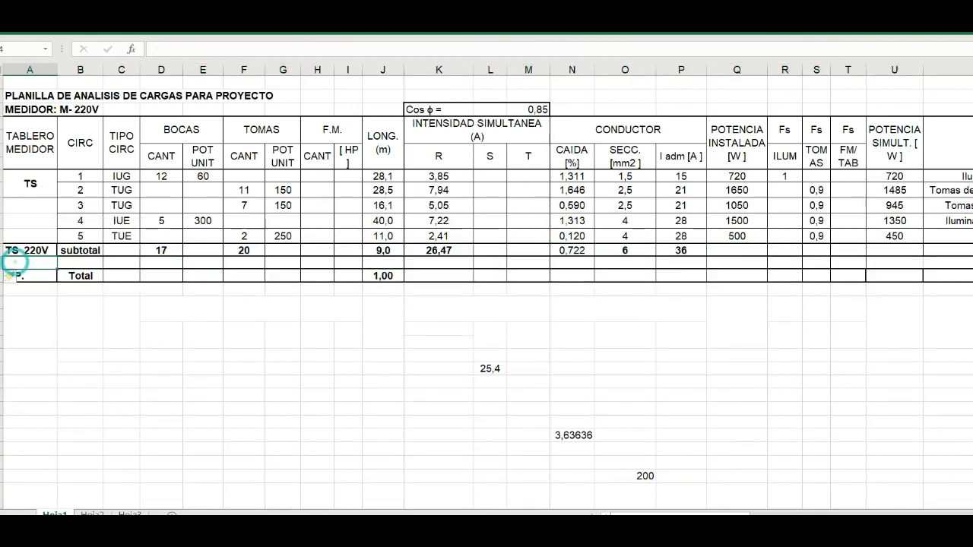
pyautogui.click(2, 262)
pyautogui.rightClick(1, 262)
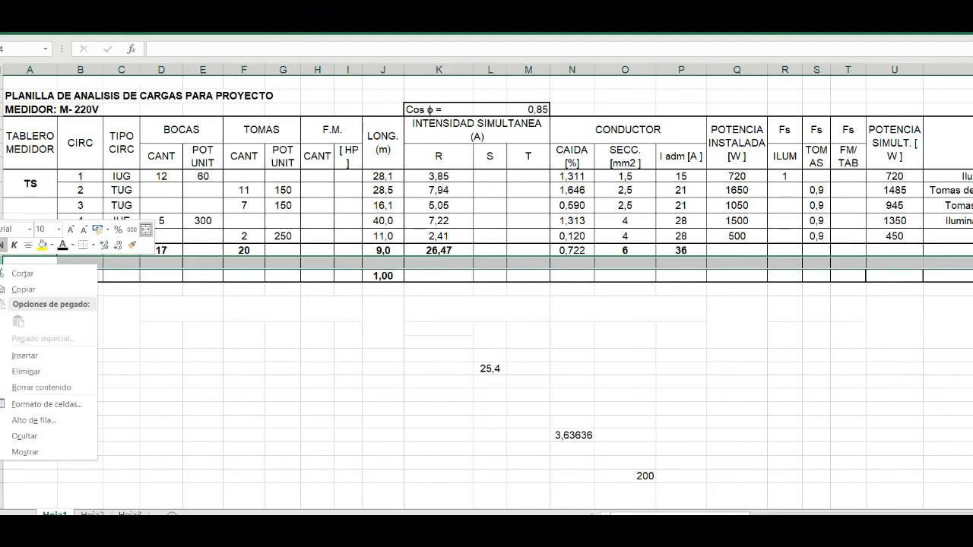
pyautogui.click(23, 356)
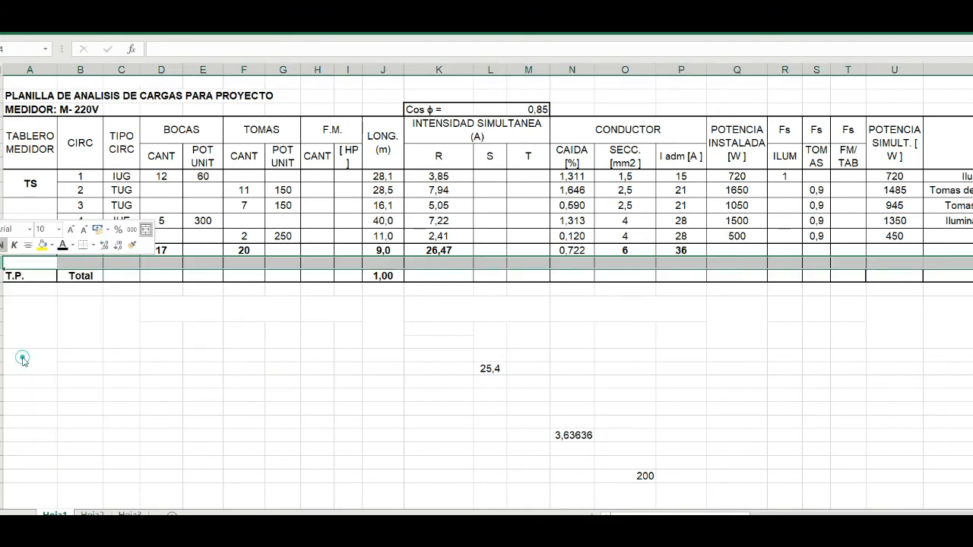
# - Rename the board label TS as TS1 and enter TS2 in column A of the first blank row below the subtotal
pyautogui.click(31, 262)
pyautogui.click(40, 179)
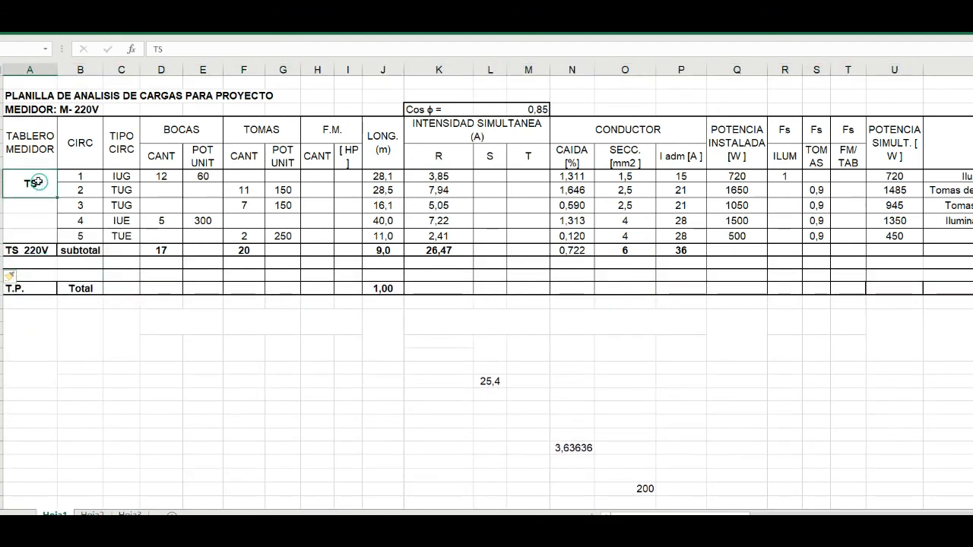
pyautogui.click(172, 50)
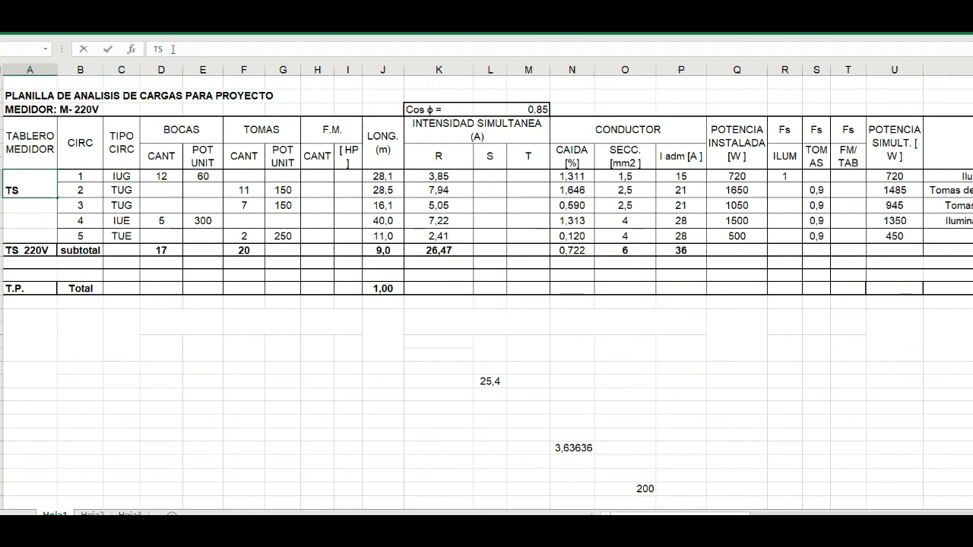
pyautogui.write('1')
pyautogui.press('Return')
pyautogui.click(28, 264)
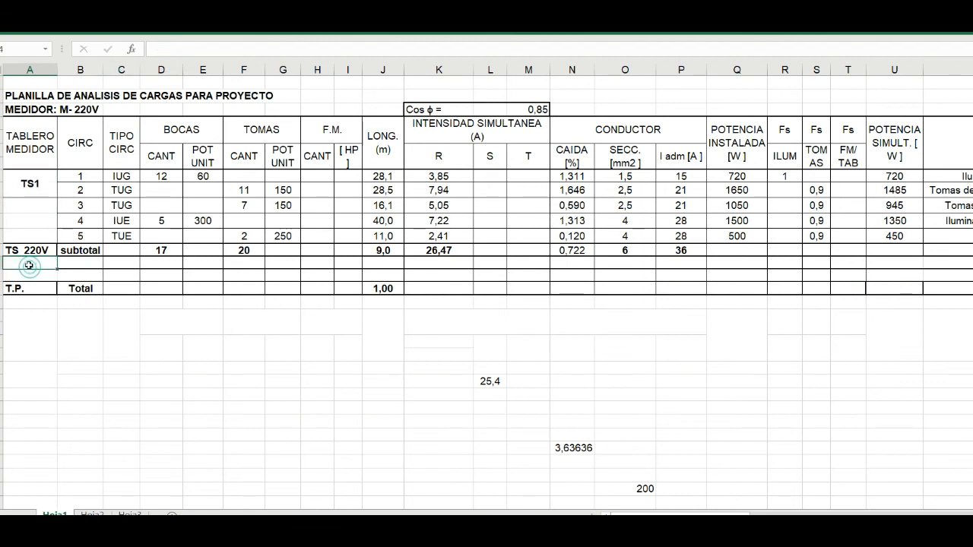
pyautogui.write('TS2')
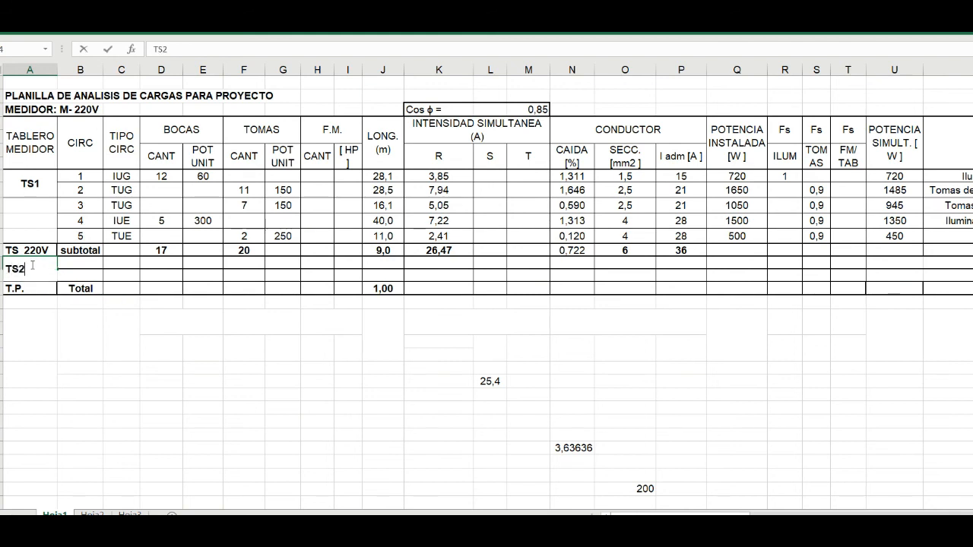
pyautogui.press('Return')
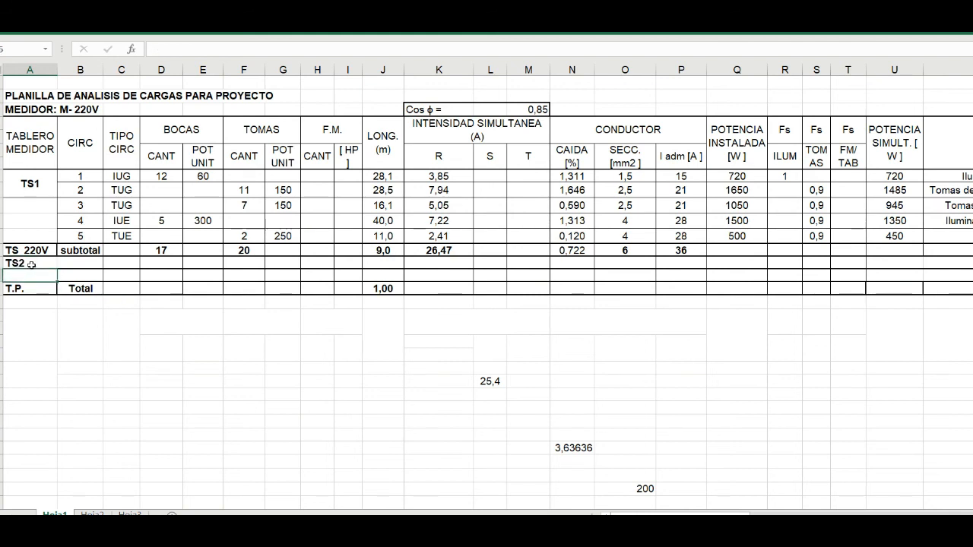
# - Undo the TS2 and TS1 labels and both row insertions
pyautogui.click(80, 274)
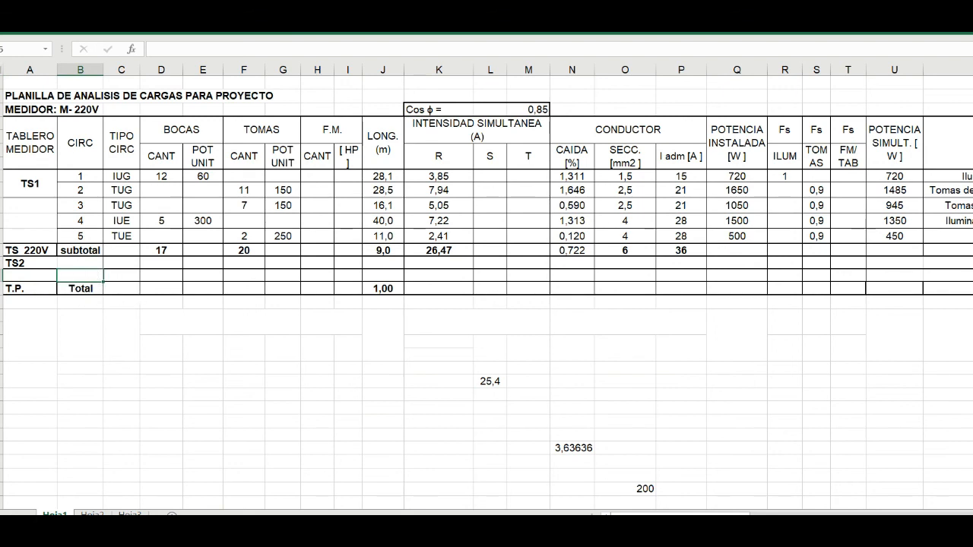
pyautogui.hotkey('ctrl', 'z')
pyautogui.hotkey('ctrl', 'z')
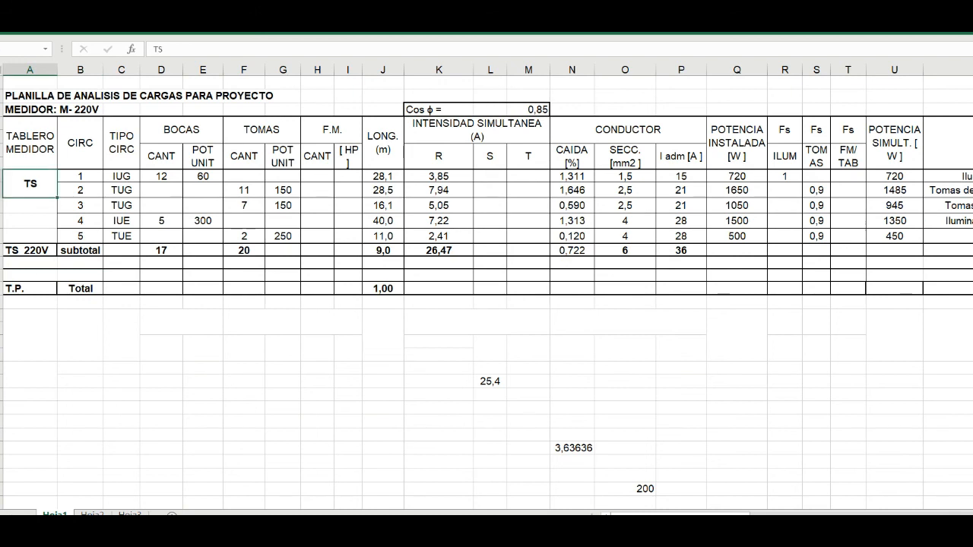
pyautogui.hotkey('ctrl', 'z')
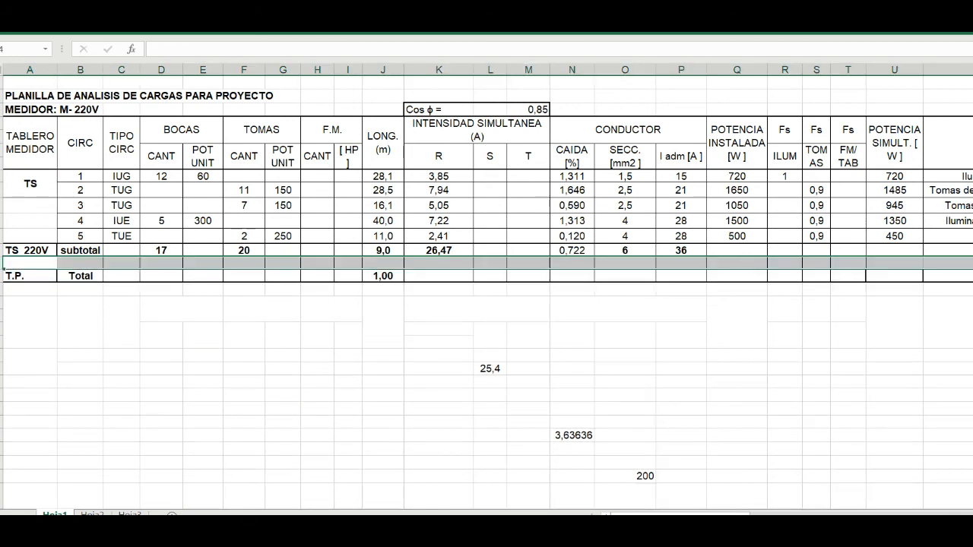
pyautogui.hotkey('ctrl', 'z')
# - Reveal the hidden values of the T.P. Total row, from TIPO CIRC through POTENCIA SIMULT. and beyond, by applying the font colour
pyautogui.click(143, 264)
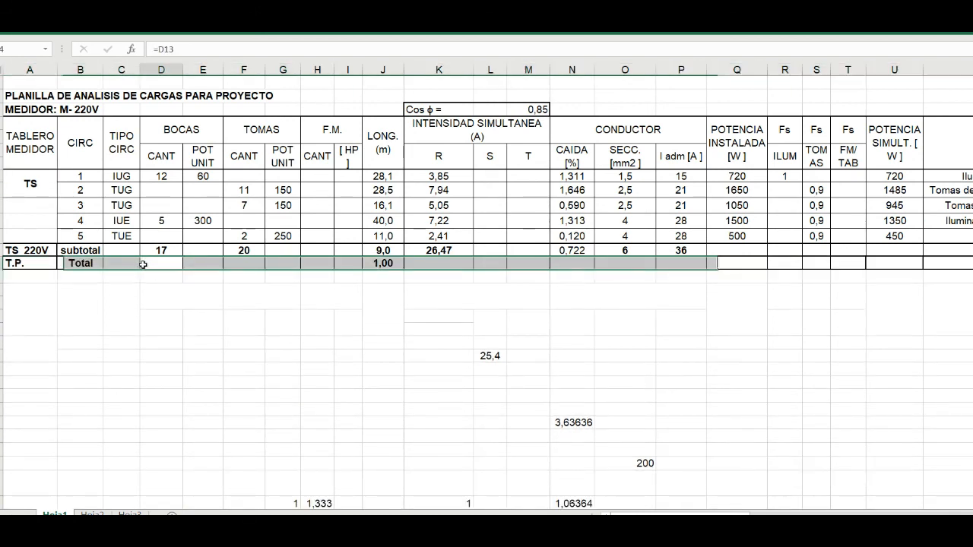
pyautogui.moveTo(119, 264); pyautogui.dragTo(960, 263)
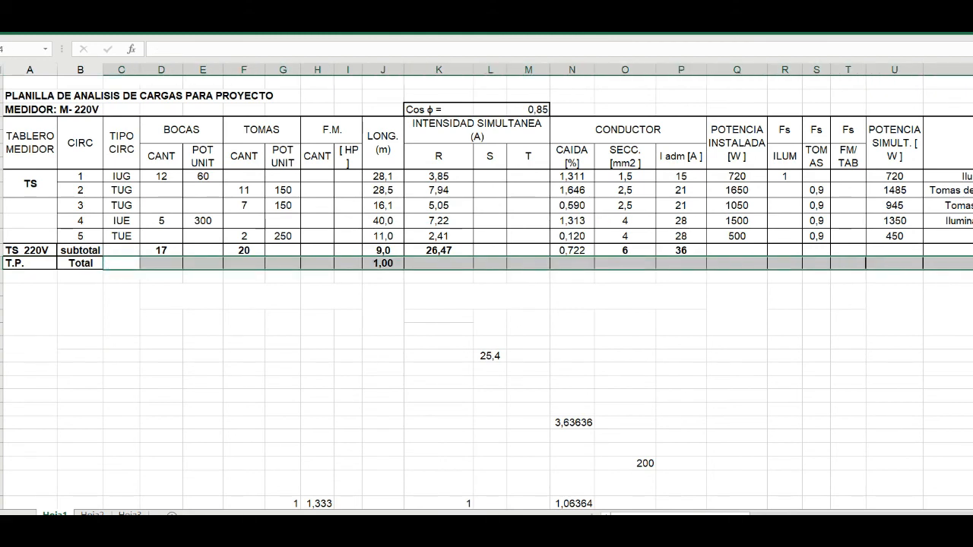
pyautogui.click(34, 23)
pyautogui.click(192, 67)
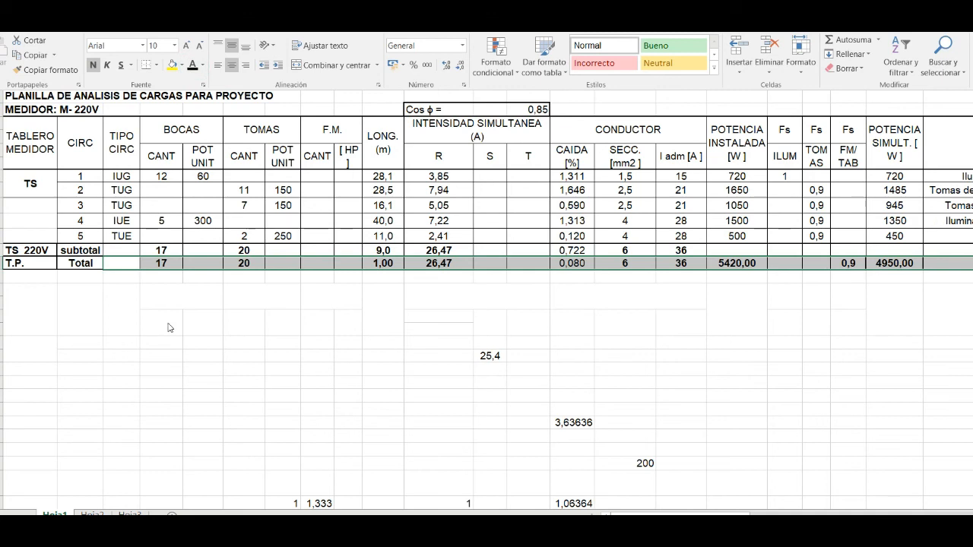
pyautogui.click(169, 328)
# - Check the Total row's BOCAS quantity, R intensity, CAIDA and SECC. cells, including the references in the voltage drop formula
pyautogui.click(164, 263)
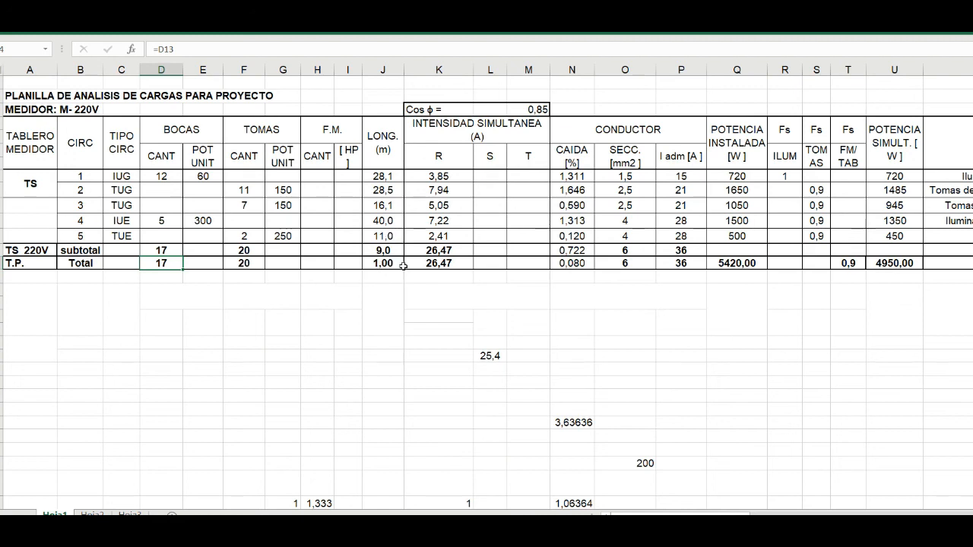
pyautogui.click(439, 264)
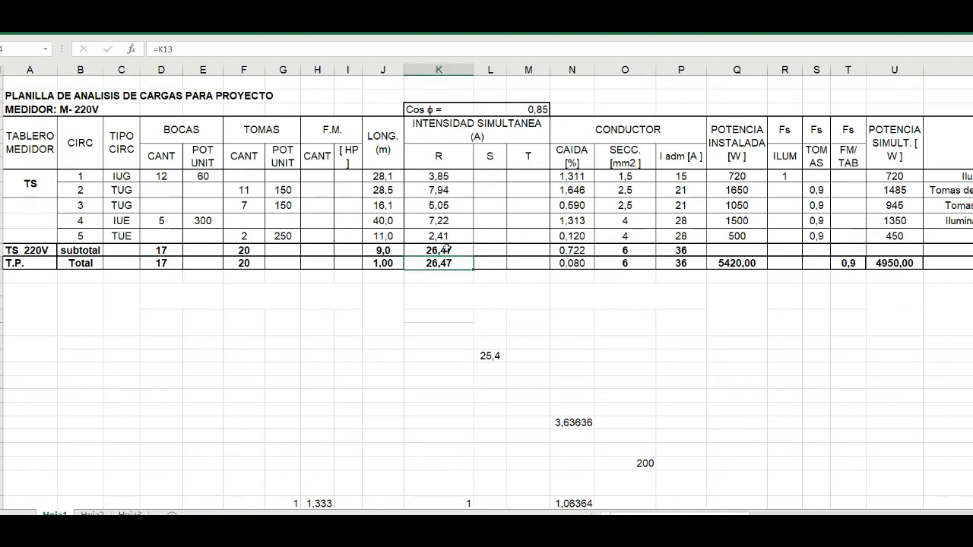
pyautogui.click(447, 249)
pyautogui.click(451, 265)
pyautogui.click(574, 262)
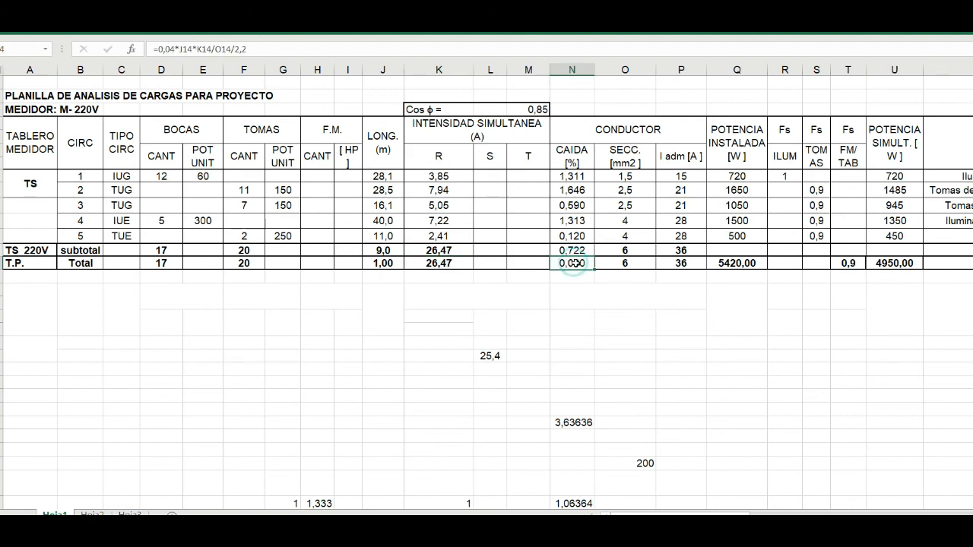
pyautogui.click(223, 49)
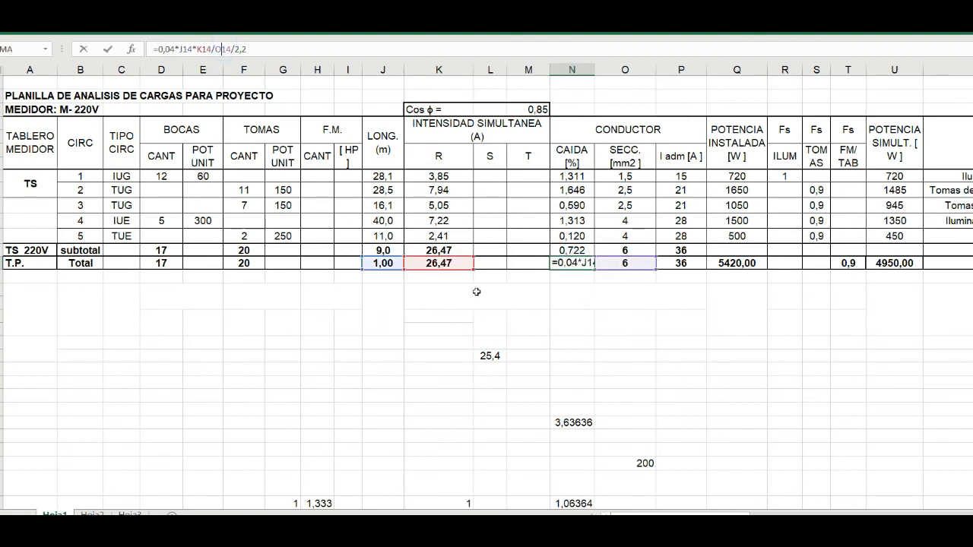
pyautogui.hotkey('ctrl', 'Return')
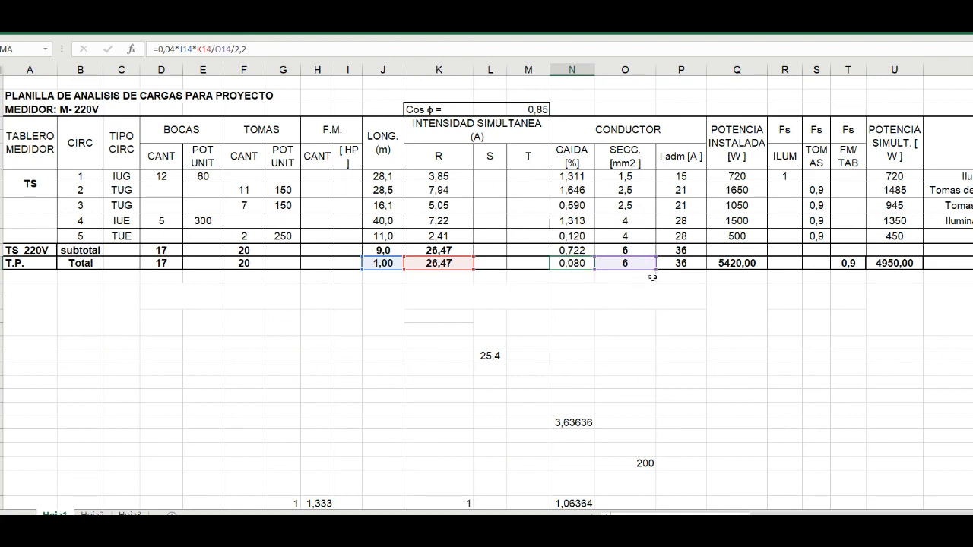
pyautogui.click(638, 263)
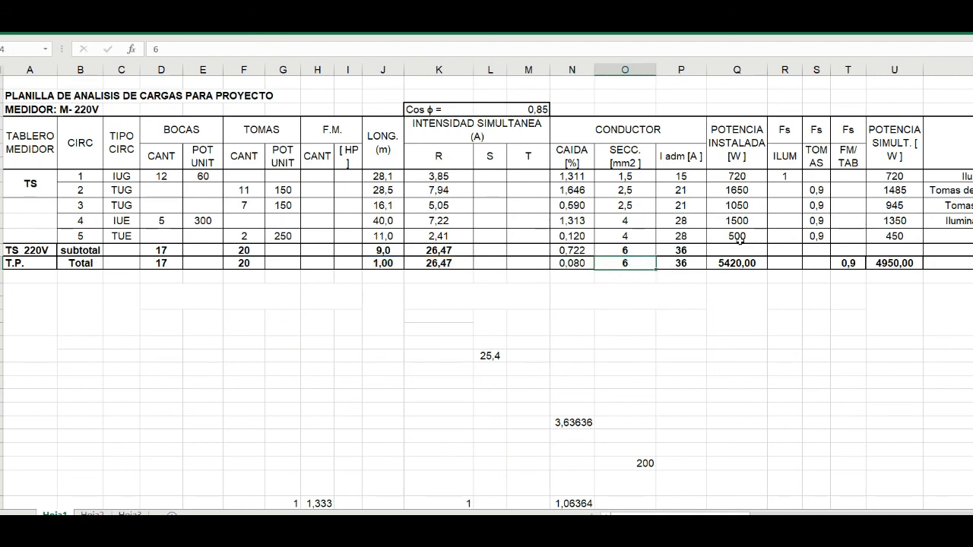
# - Apply the font colour to the subtotal's cells from POTENCIA INSTALADA to POTENCIA SIMULT., revealing 5420,00, 0,9 and 4950,00
pyautogui.moveTo(733, 249); pyautogui.dragTo(897, 251)
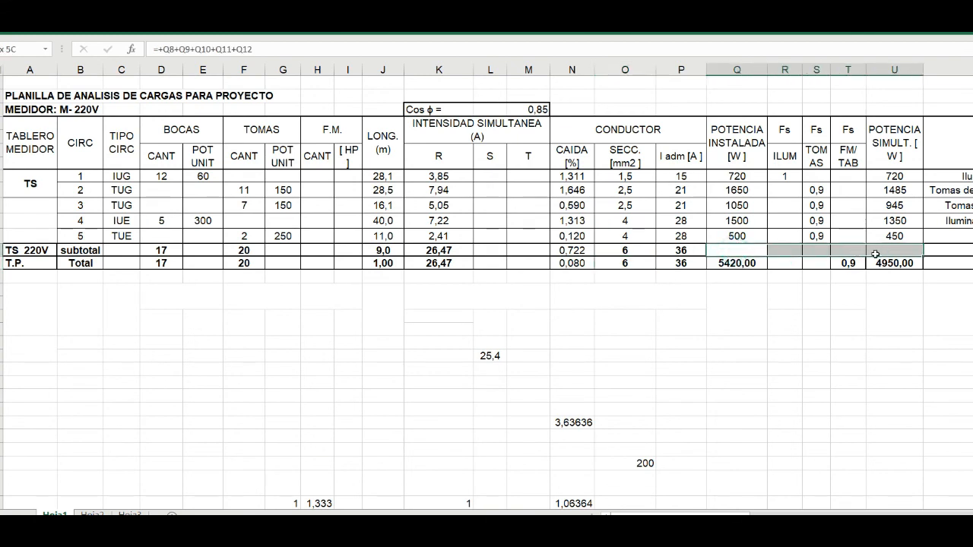
pyautogui.click(38, 25)
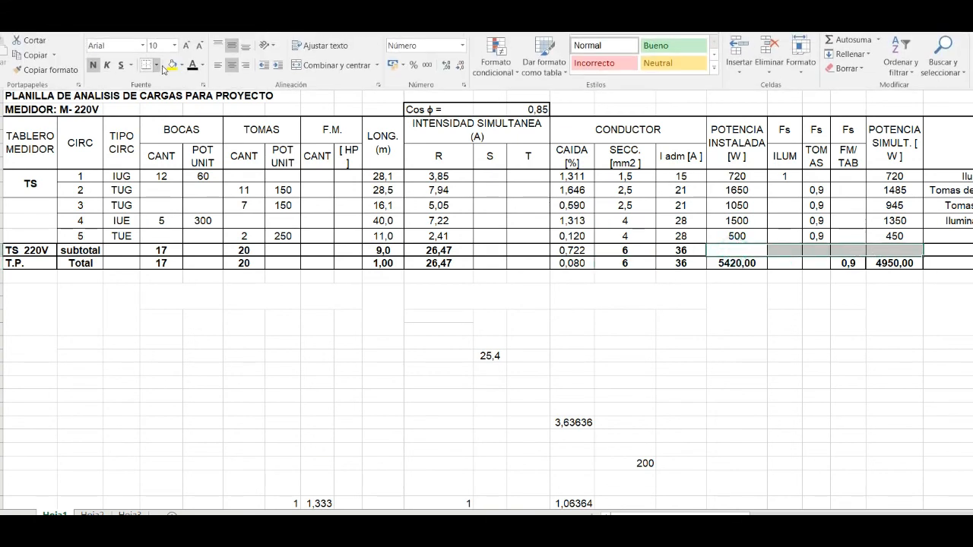
pyautogui.click(192, 66)
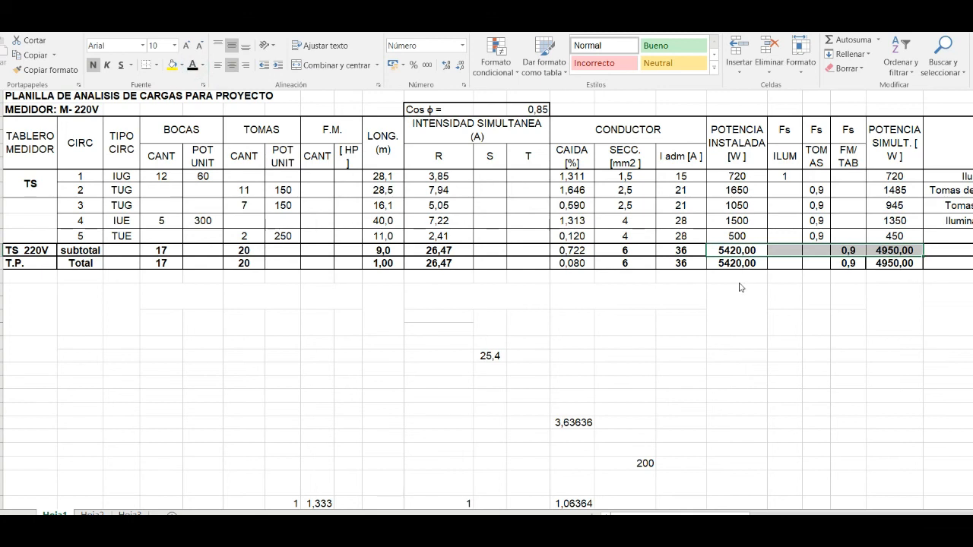
# - Check the subtotal's POTENCIA INSTALADA and POTENCIA SIMULT. sums, the circuit powers feeding them, the FM/TAB factor heading and the Total row's power cells
pyautogui.click(738, 249)
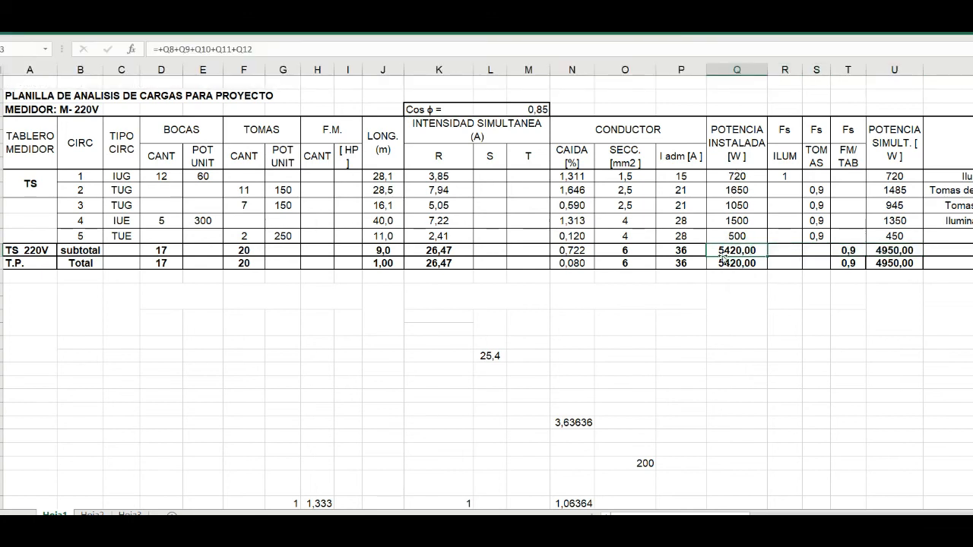
pyautogui.moveTo(738, 175); pyautogui.dragTo(741, 235)
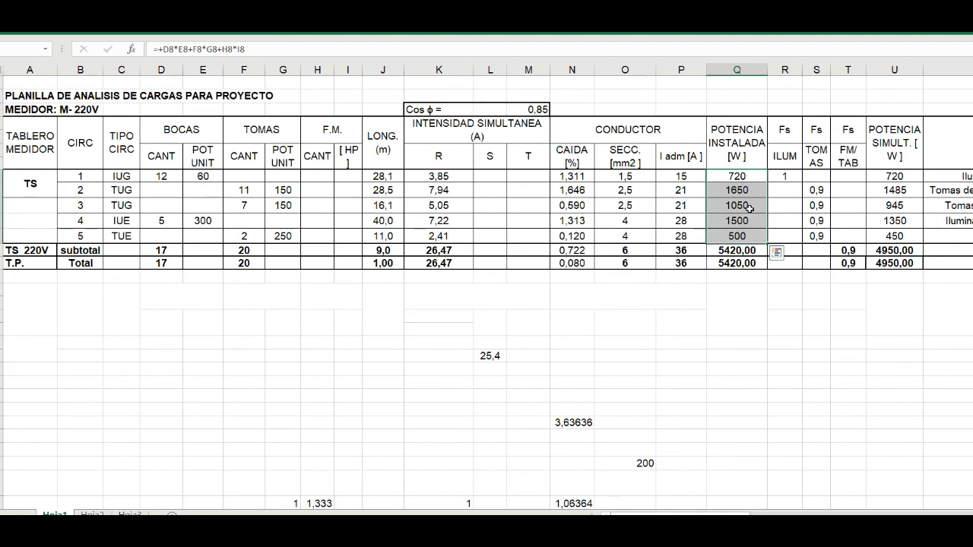
pyautogui.click(742, 251)
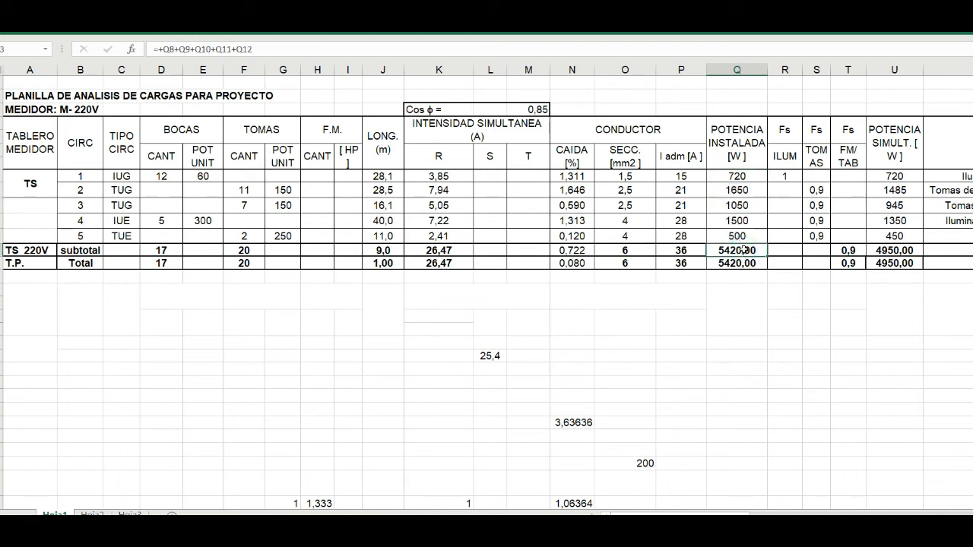
pyautogui.click(851, 162)
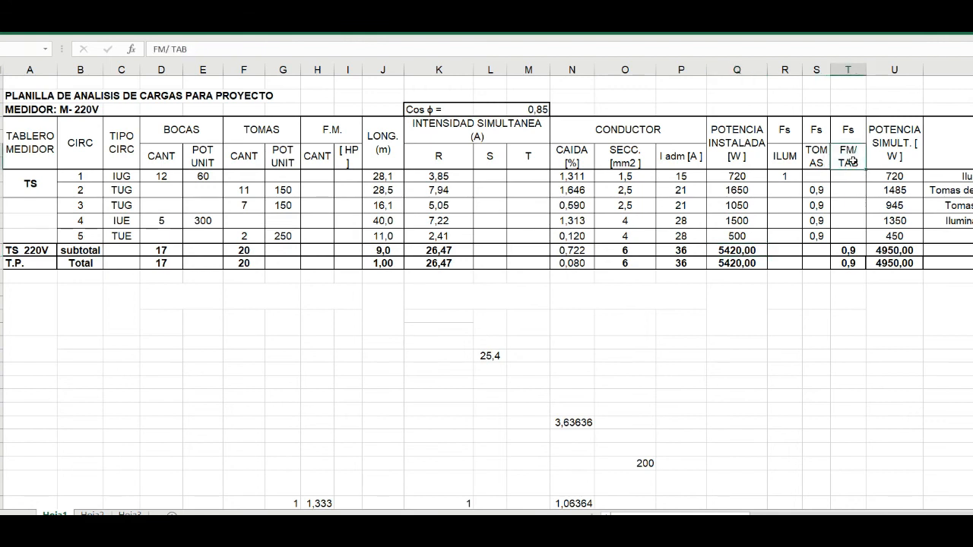
pyautogui.click(891, 248)
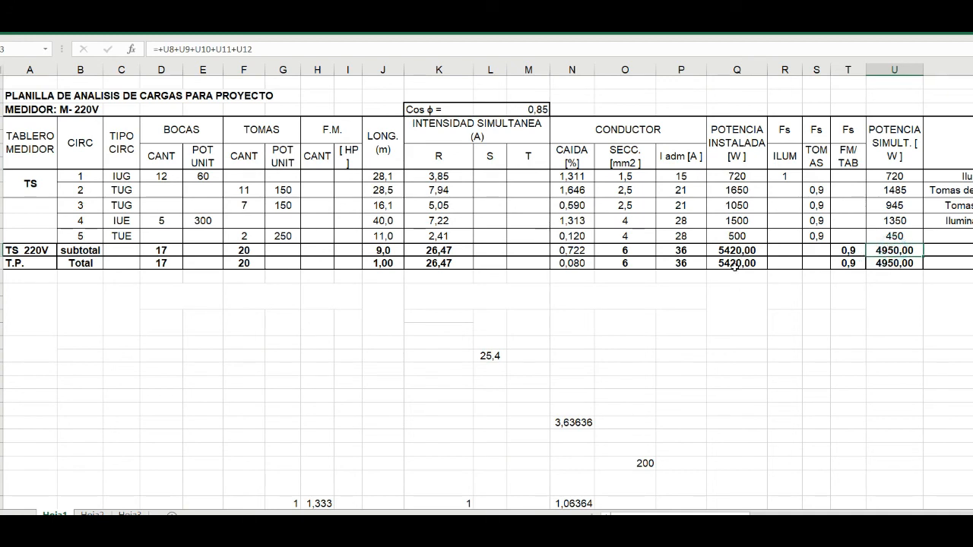
pyautogui.moveTo(731, 262); pyautogui.dragTo(884, 263)
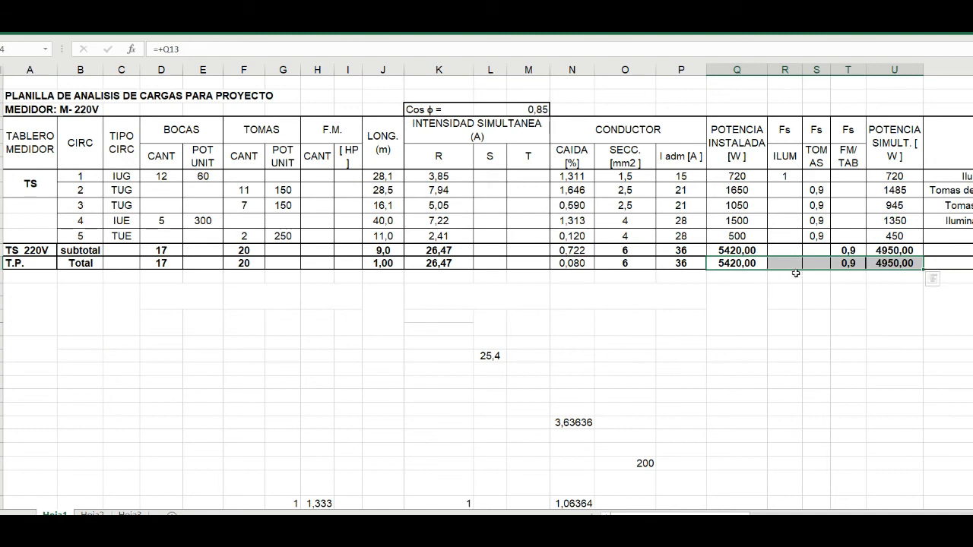
# - Reveal the hidden TAB. SECC. text in the subtotal row's AMBIENTE/DESTINO cell by applying the font colour
pyautogui.moveTo(628, 513); pyautogui.dragTo(646, 512)
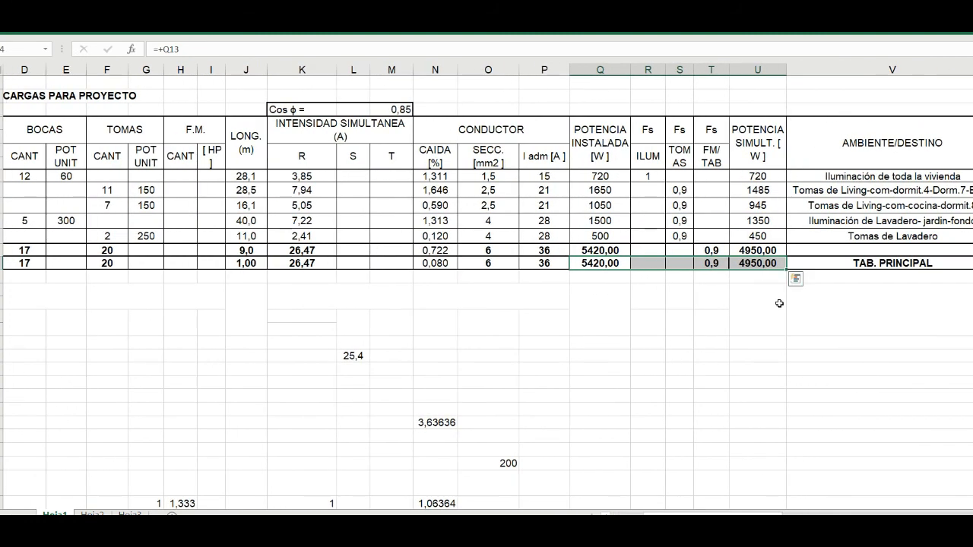
pyautogui.click(804, 254)
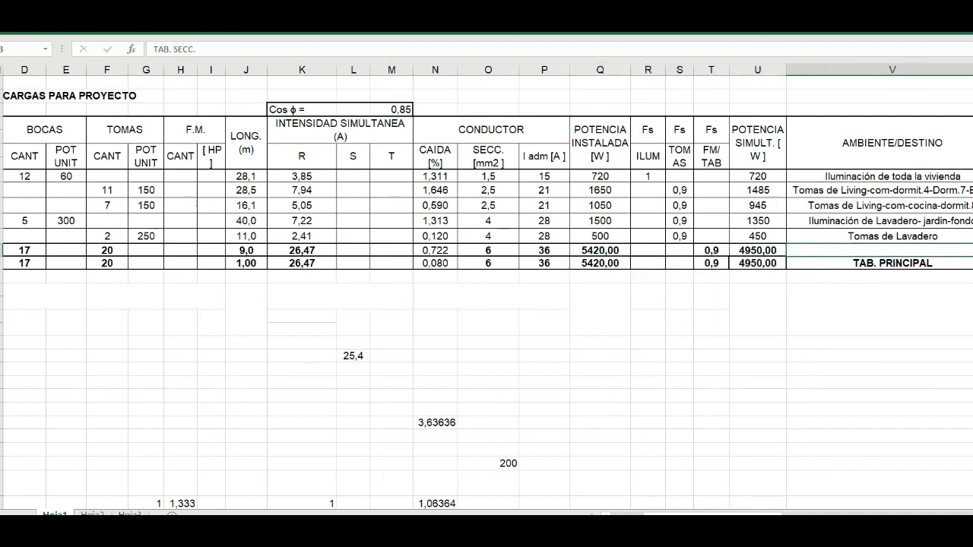
pyautogui.click(31, 27)
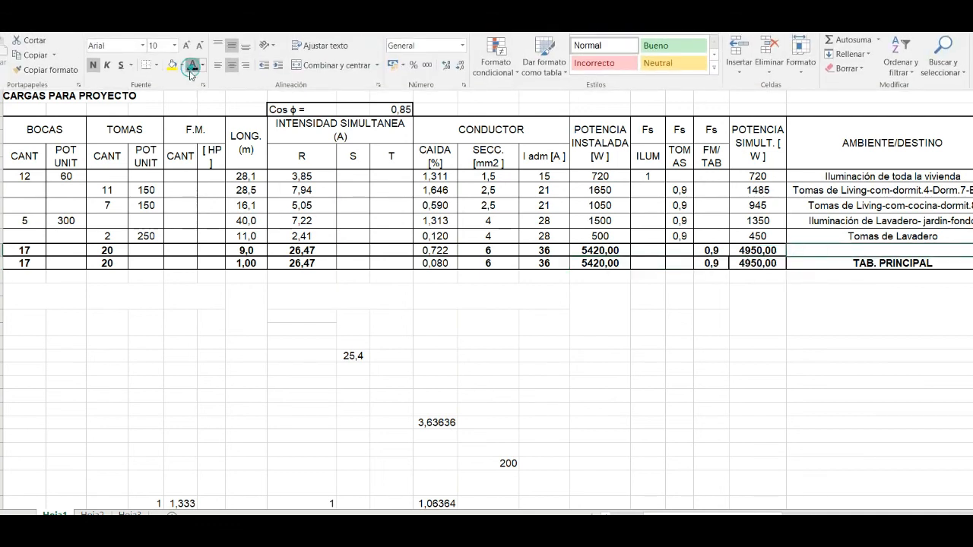
pyautogui.click(192, 67)
pyautogui.click(524, 353)
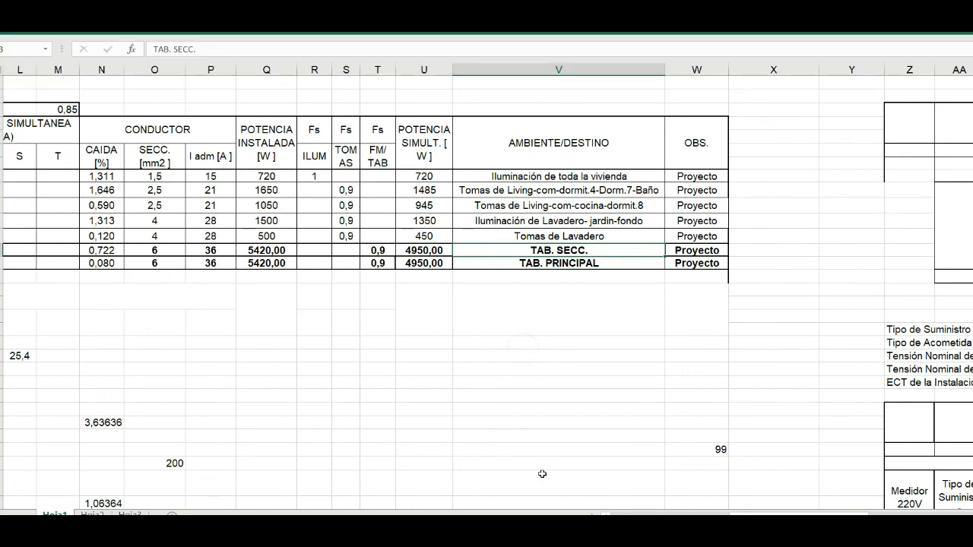